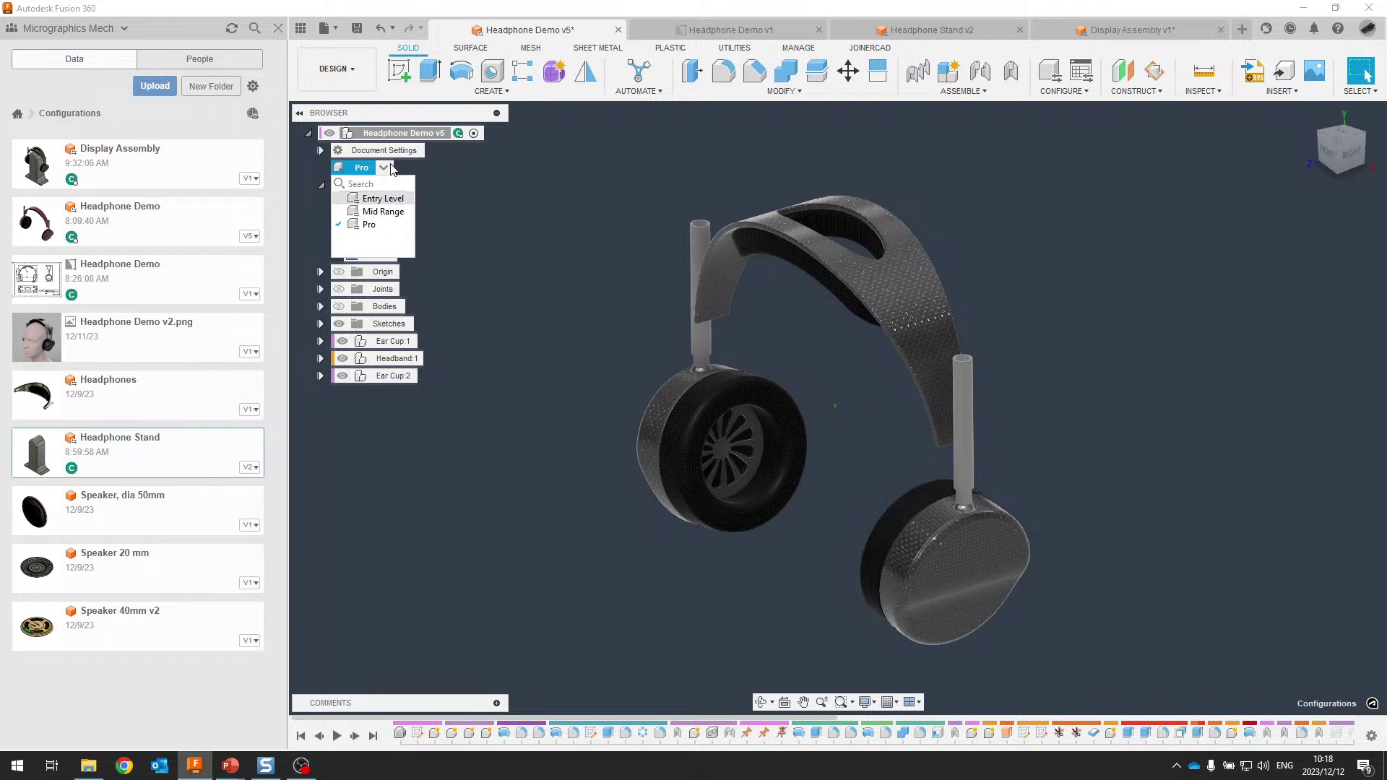
Switch the headphone model through its Entry Level, Mid Range and Pro configurations to compare the variants
{"action": "left_click", "coordinate": [383, 198]}
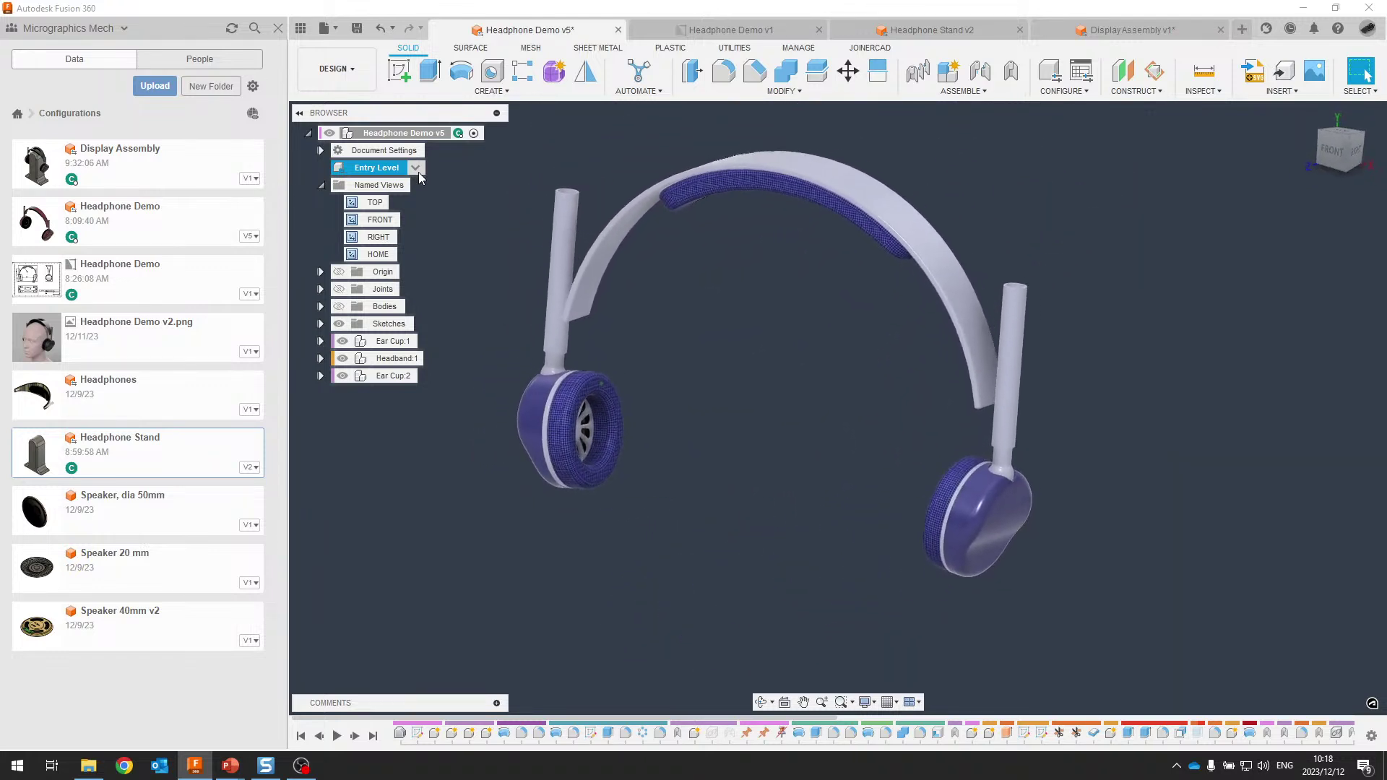
{"action": "left_click", "coordinate": [416, 169]}
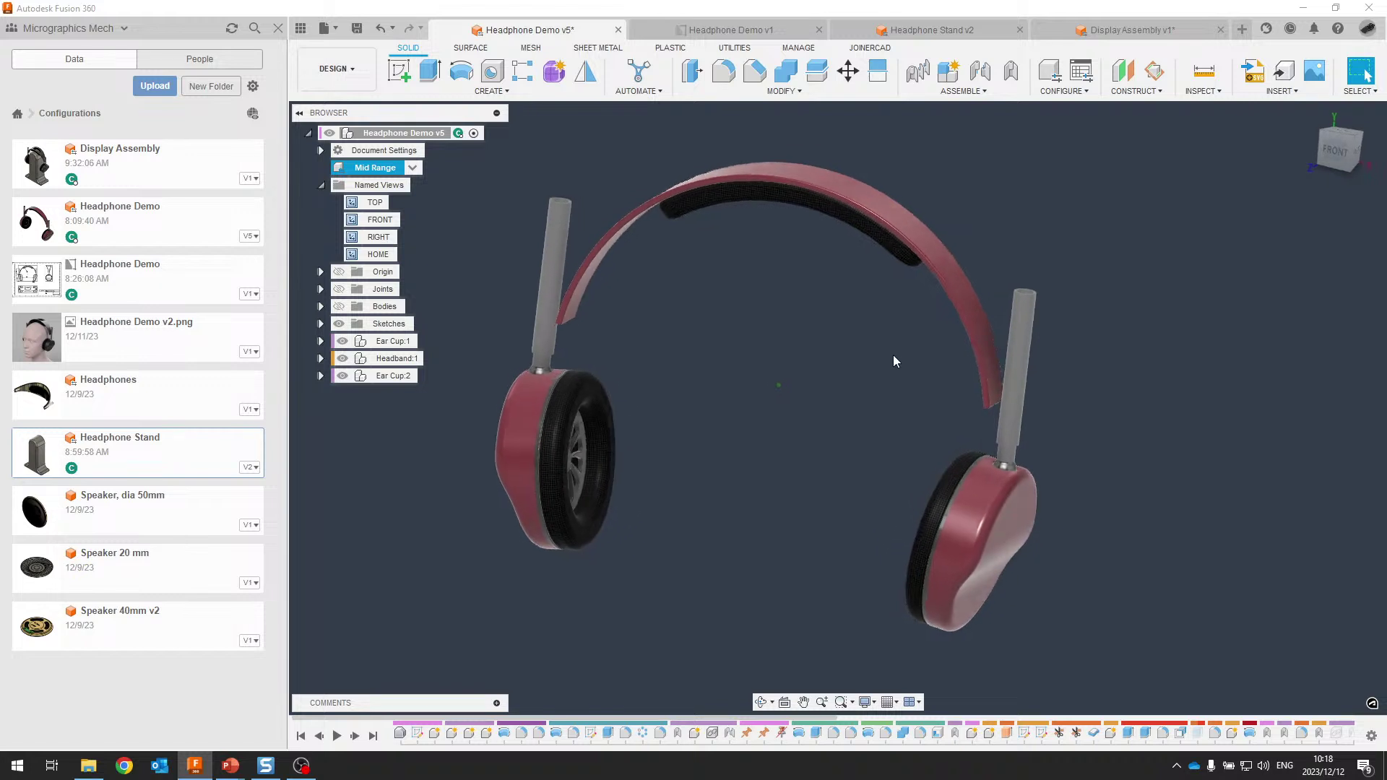
{"action": "scroll", "coordinate": [927, 502], "scroll_direction": "up", "scroll_amount": 5}
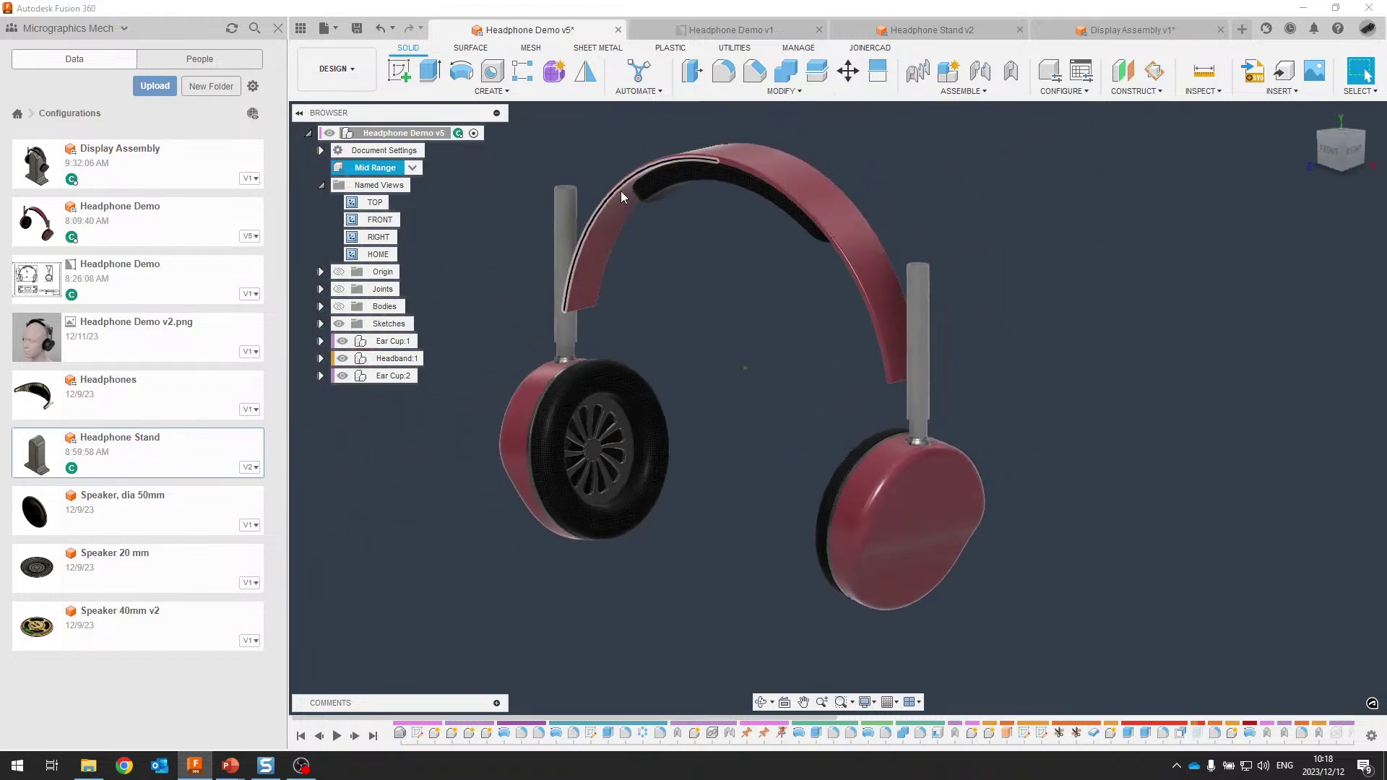
{"action": "left_click", "coordinate": [412, 169]}
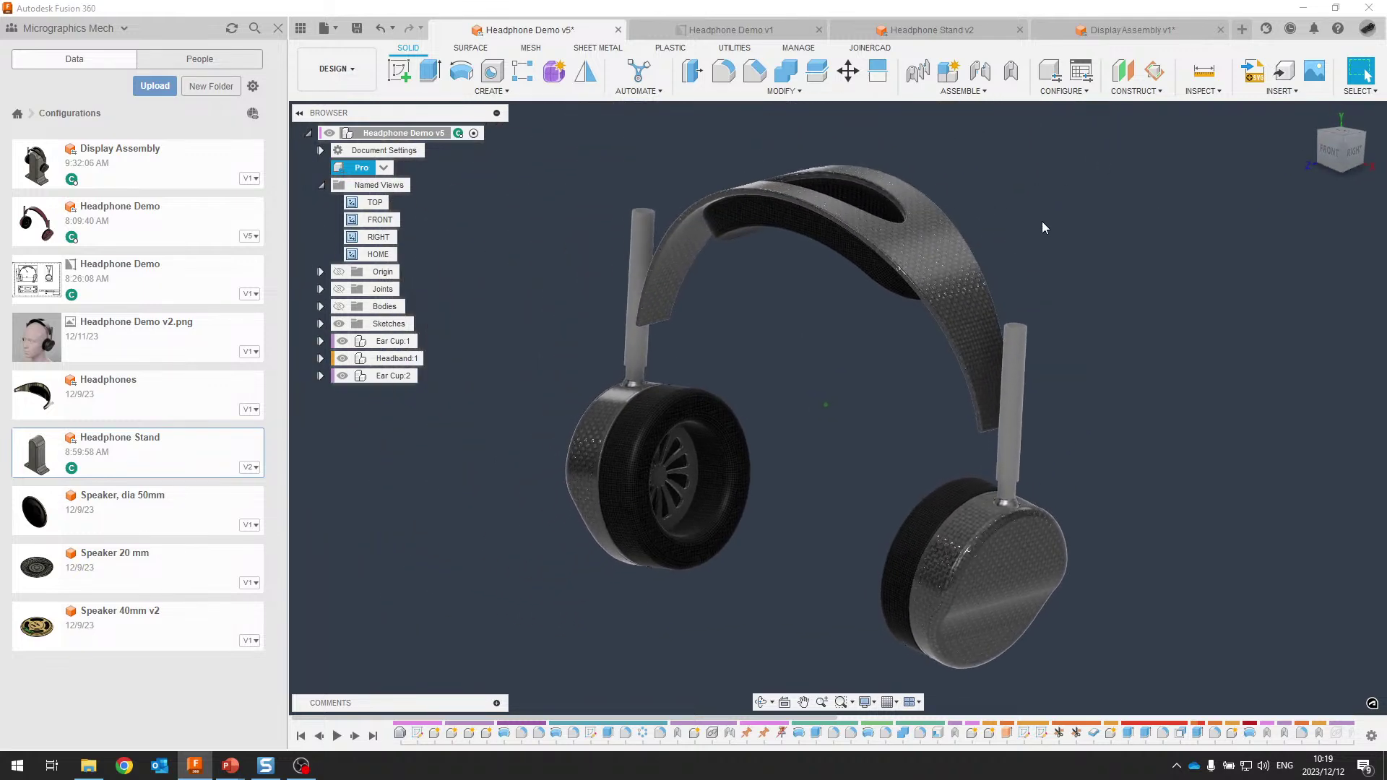
Open the configuration table, activate the Entry Level configuration, and place the table clear of the headphone model
{"action": "left_click", "coordinate": [1082, 72]}
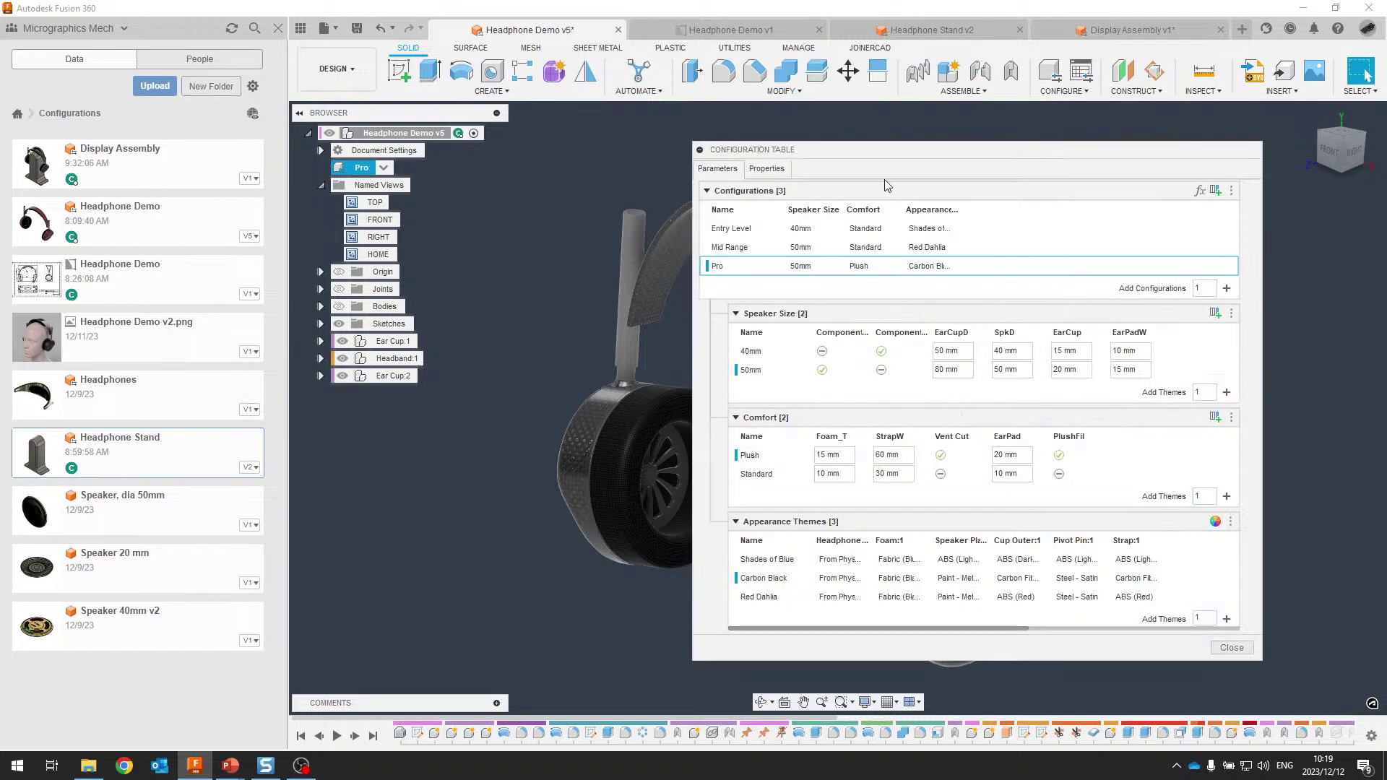
{"action": "left_click_drag", "start_coordinate": [895, 162], "coordinate": [929, 156]}
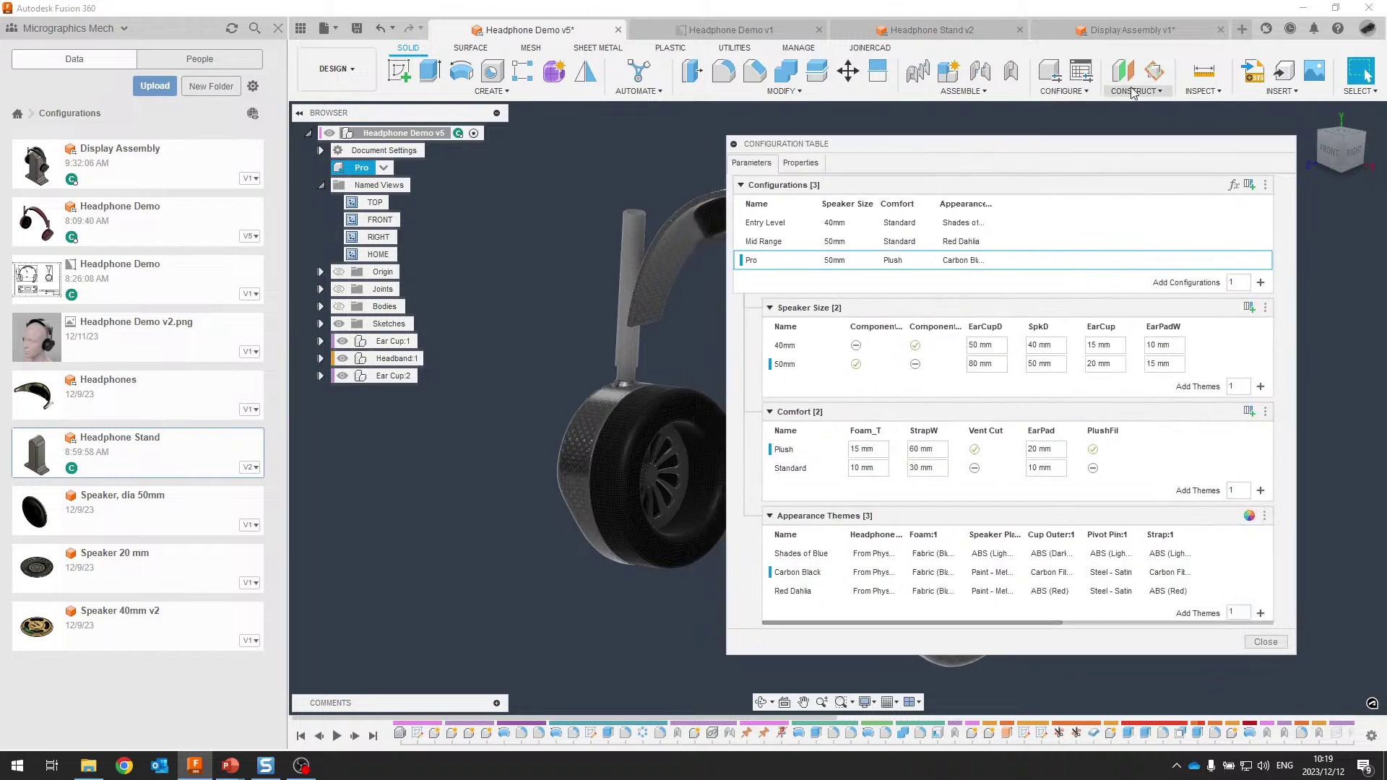
{"action": "left_click", "coordinate": [1081, 74]}
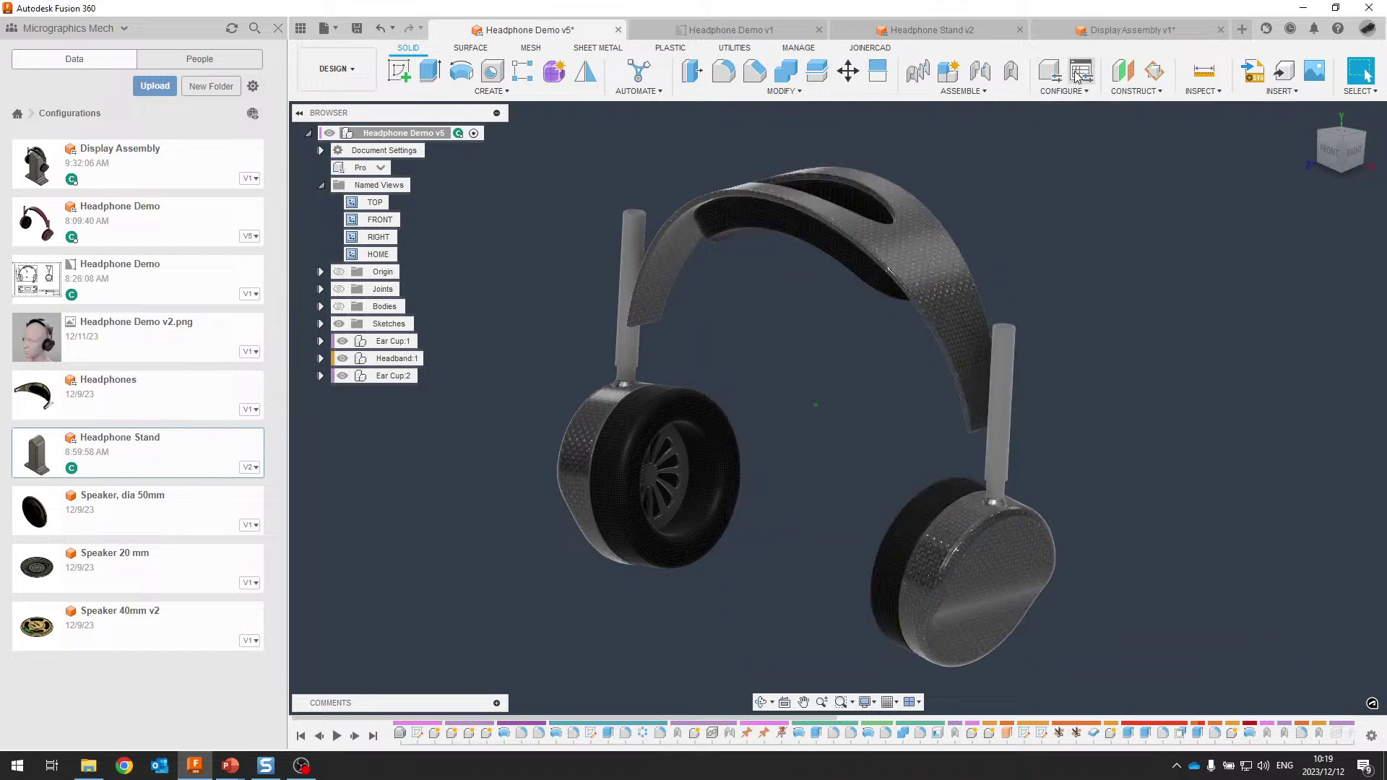
{"action": "left_click", "coordinate": [1090, 78]}
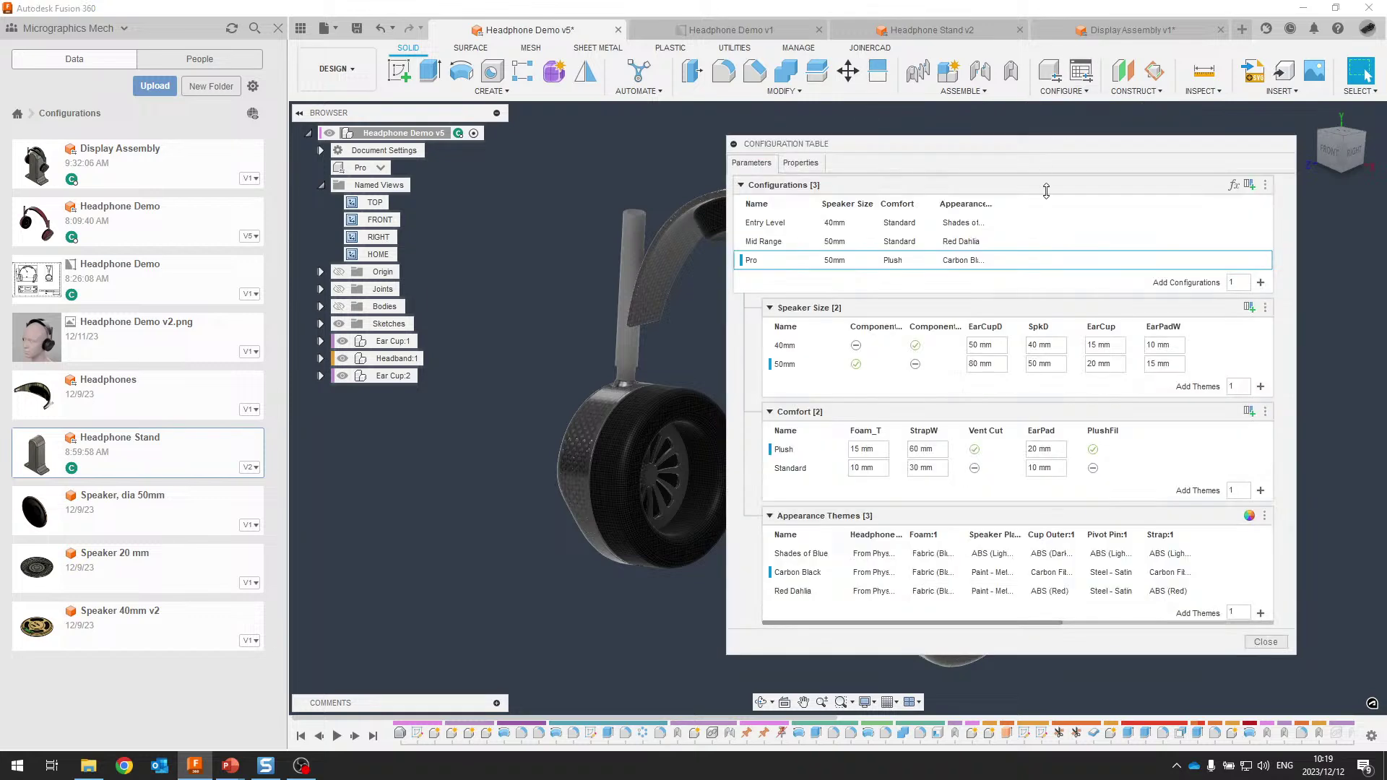
{"action": "left_click", "coordinate": [766, 222]}
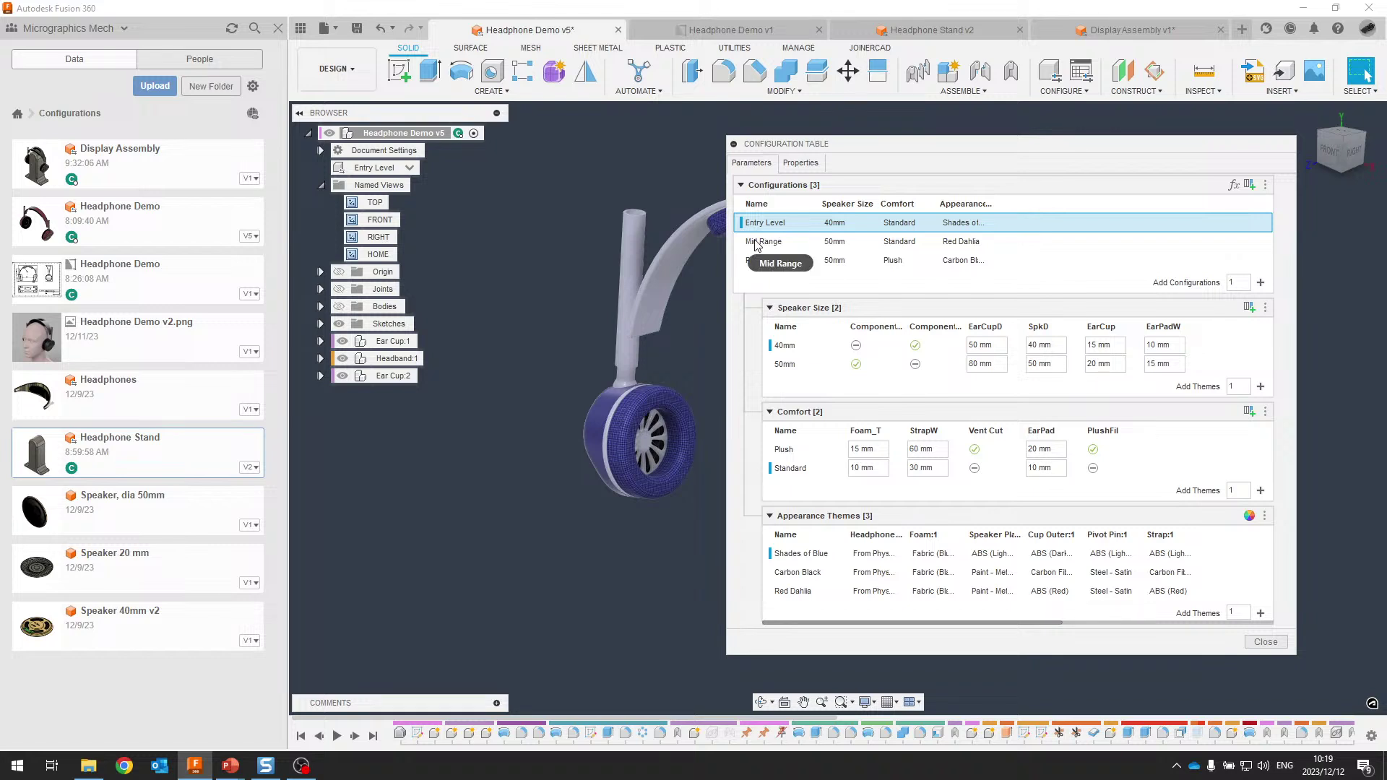
{"action": "left_click_drag", "start_coordinate": [779, 144], "coordinate": [855, 147]}
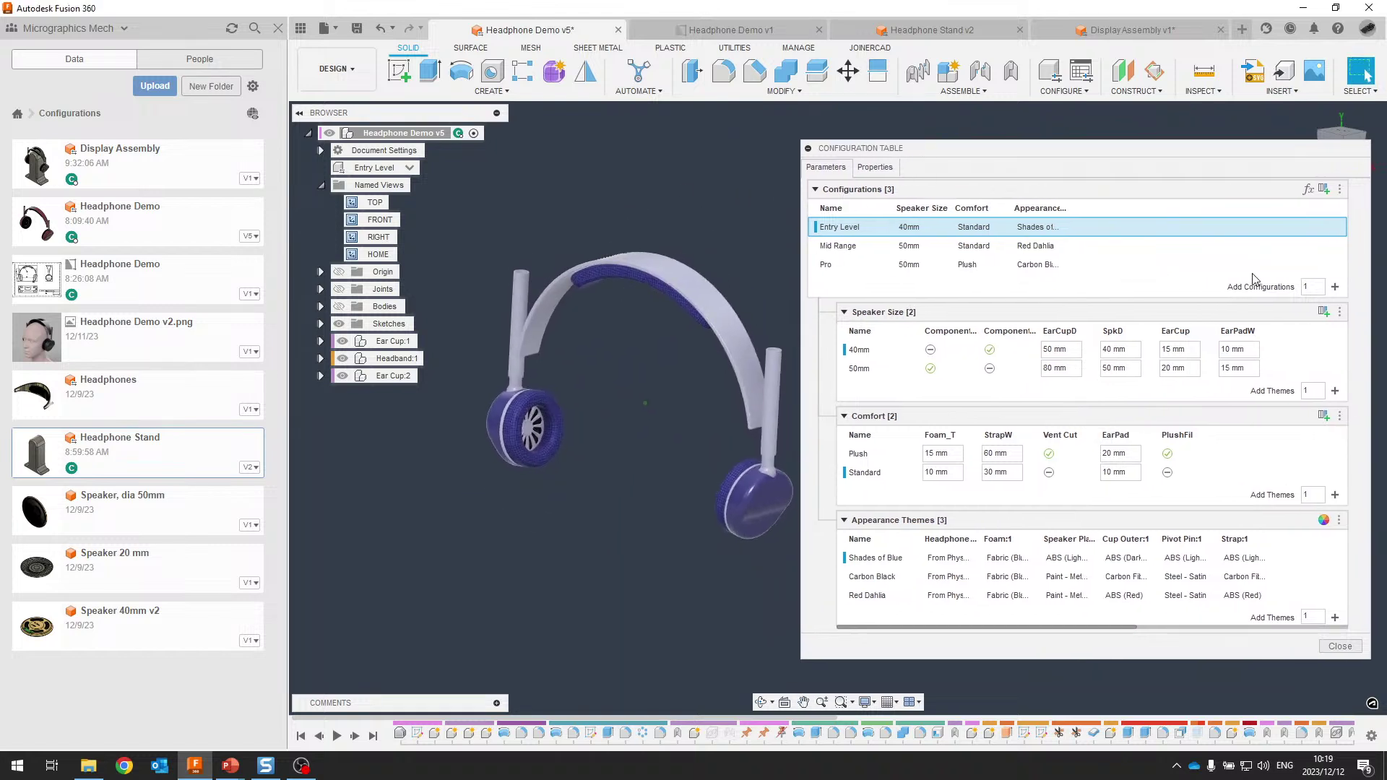
Add two configurations to the table and rename Configuration 4 as Pro Red
{"action": "left_click", "coordinate": [1335, 287]}
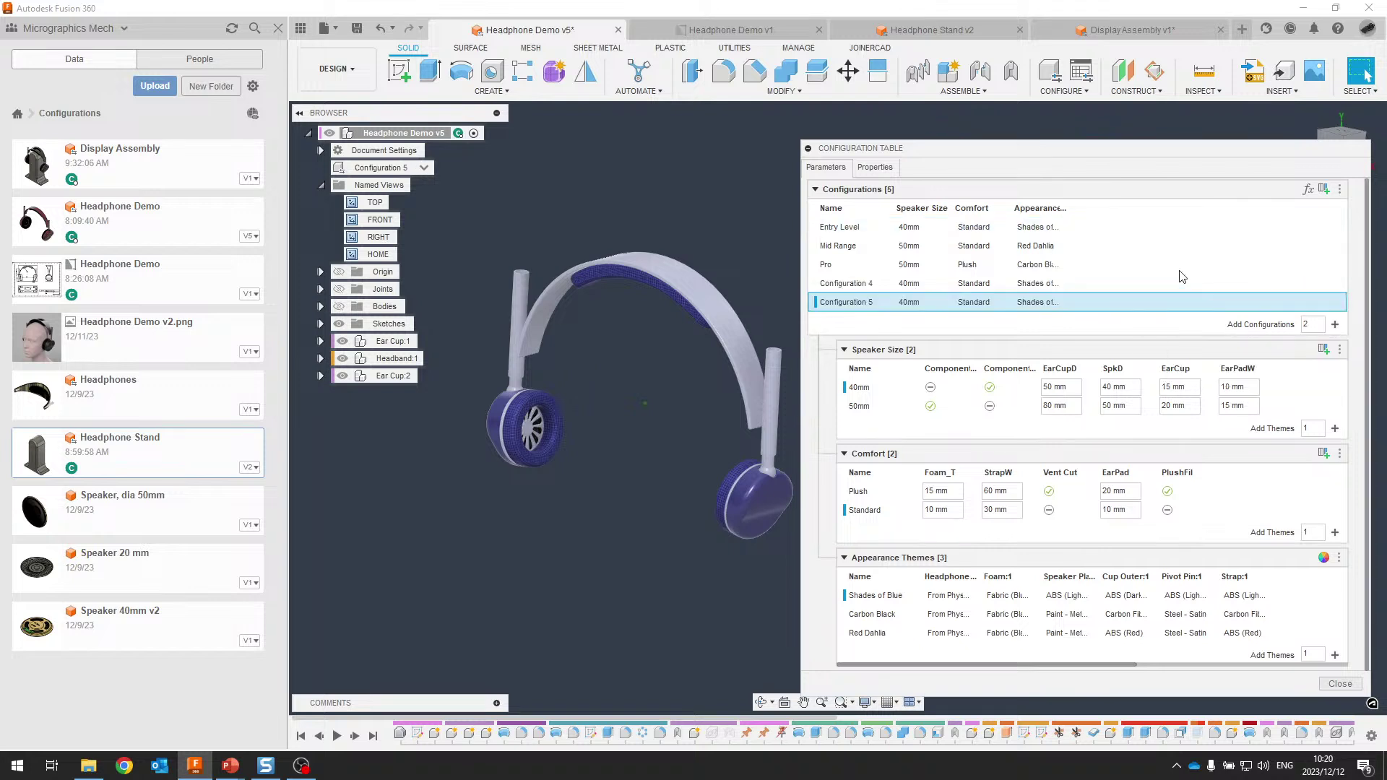
{"action": "left_click", "coordinate": [859, 286]}
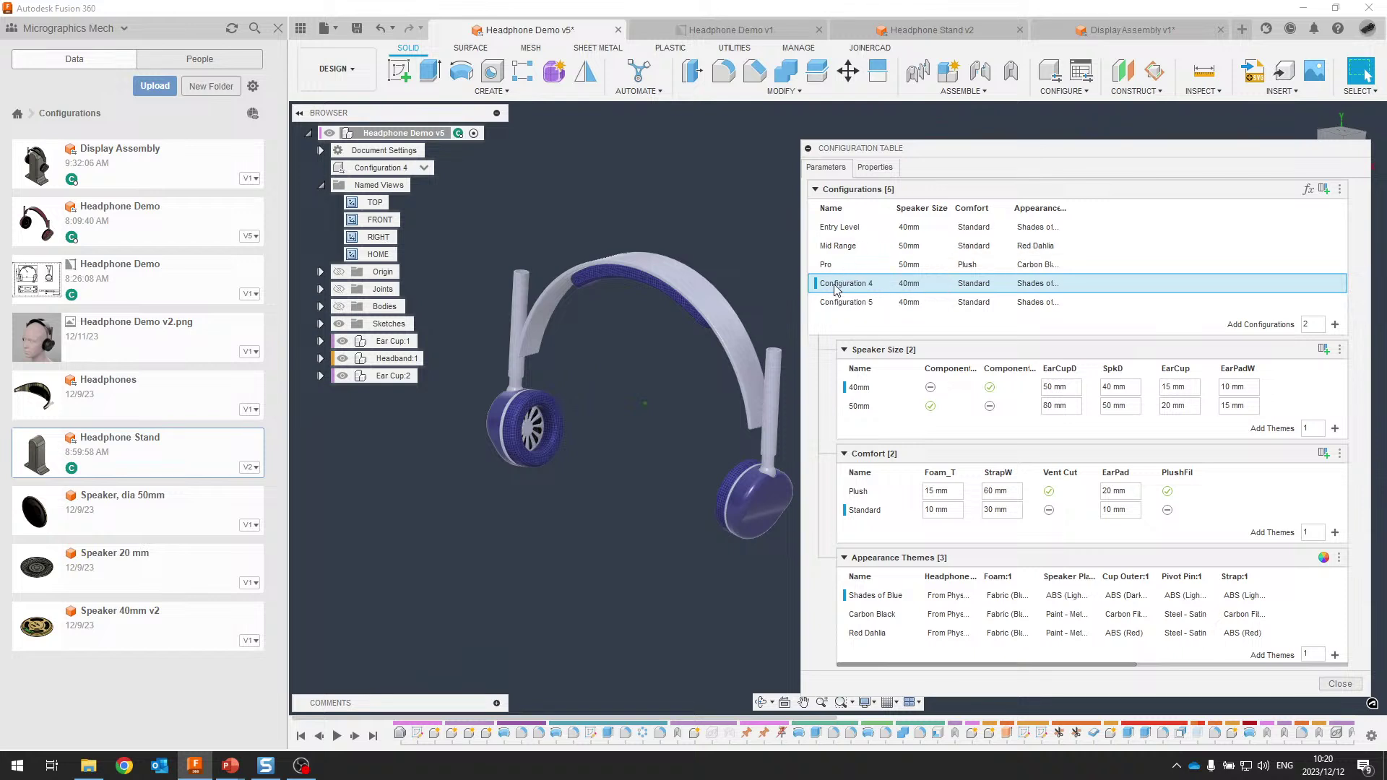
{"action": "double_click", "coordinate": [859, 289]}
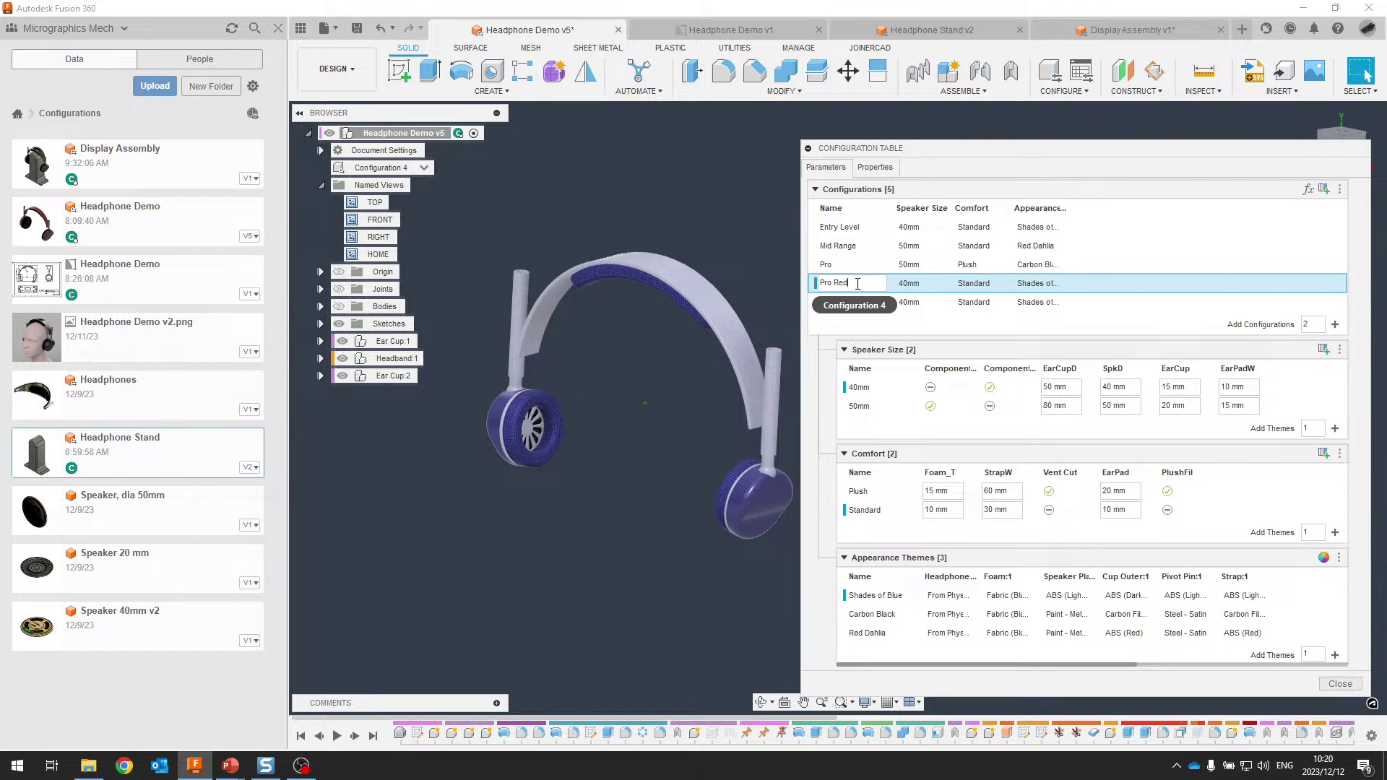
Set the Pro Red configuration to 50mm speaker size, Plush comfort and the Red Dahlia appearance theme
{"action": "left_click", "coordinate": [908, 292]}
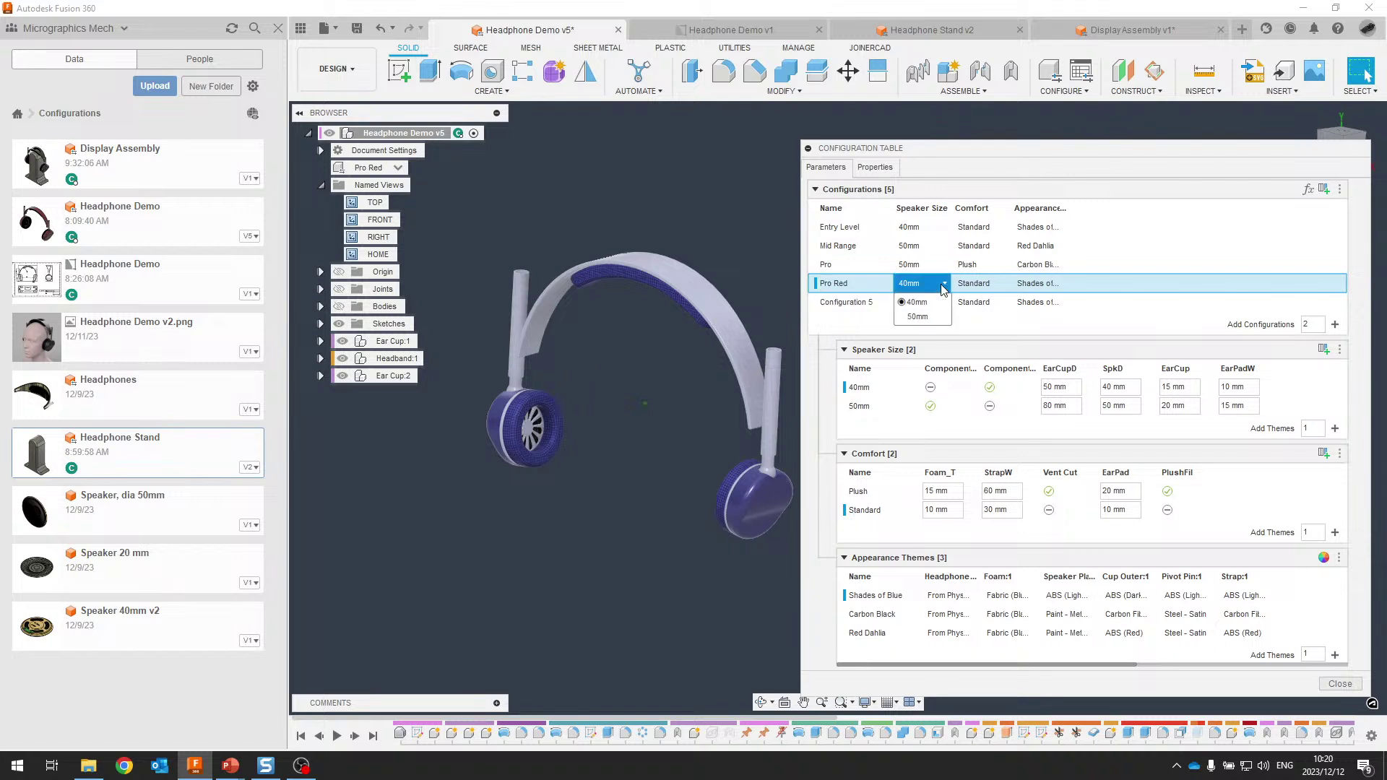
{"action": "left_click", "coordinate": [916, 304]}
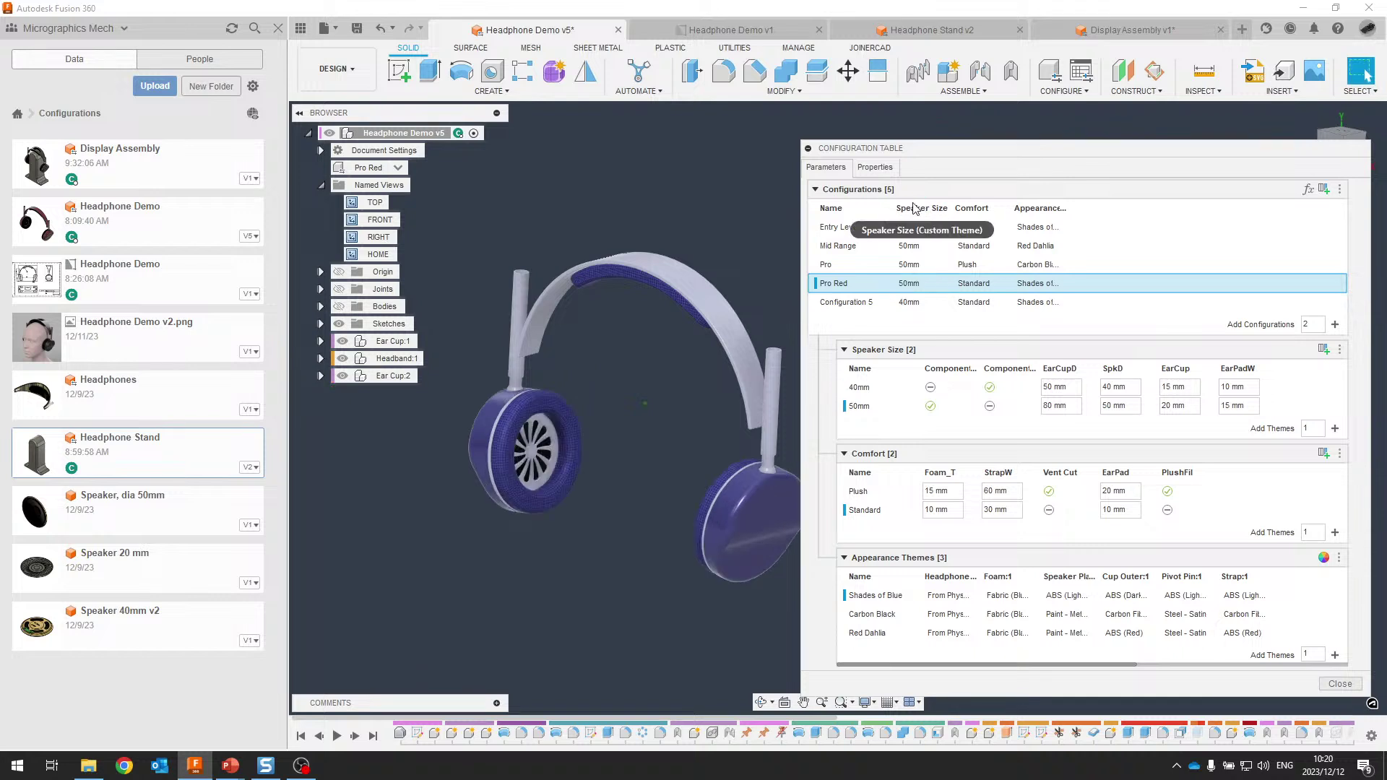
{"action": "left_click", "coordinate": [1000, 286]}
{"action": "left_click", "coordinate": [991, 304]}
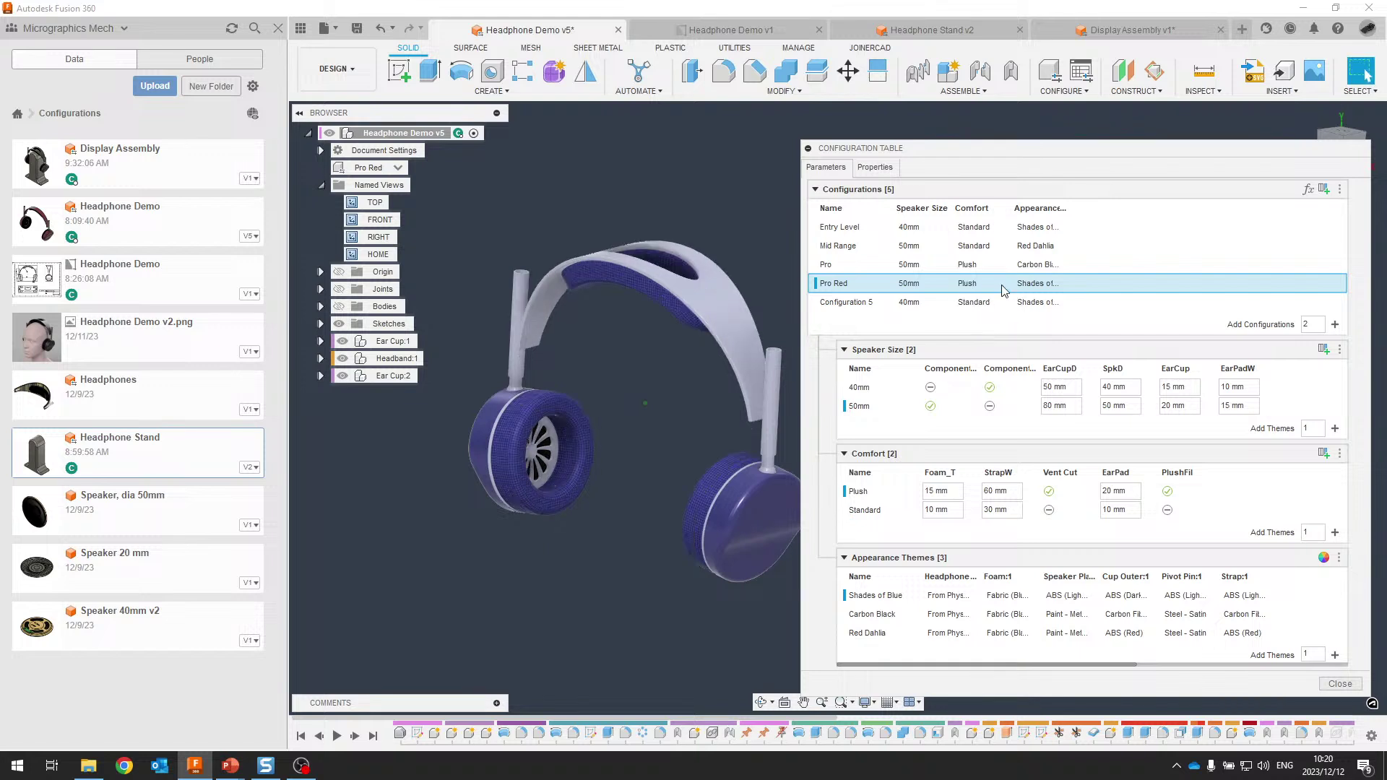
{"action": "left_click", "coordinate": [1001, 286]}
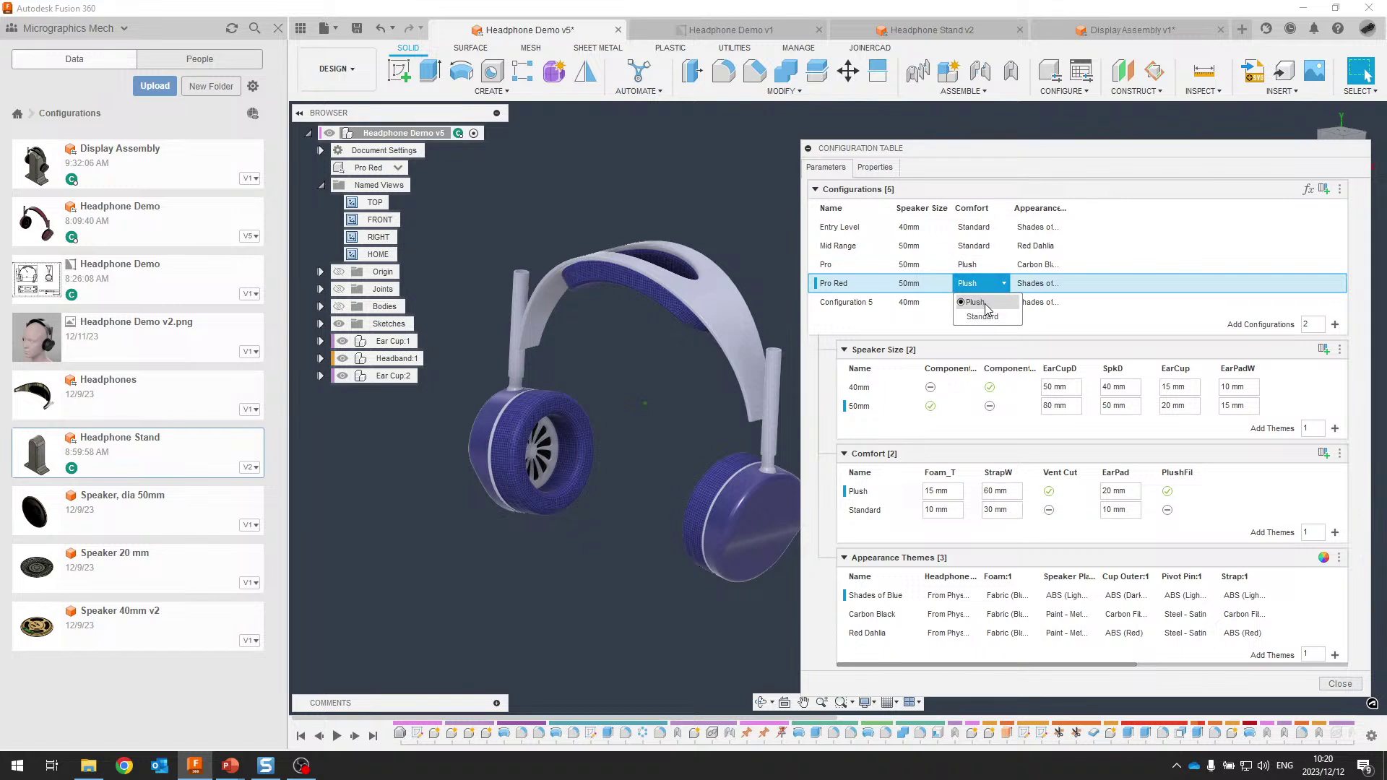
{"action": "left_click", "coordinate": [982, 303]}
{"action": "left_click", "coordinate": [1063, 285]}
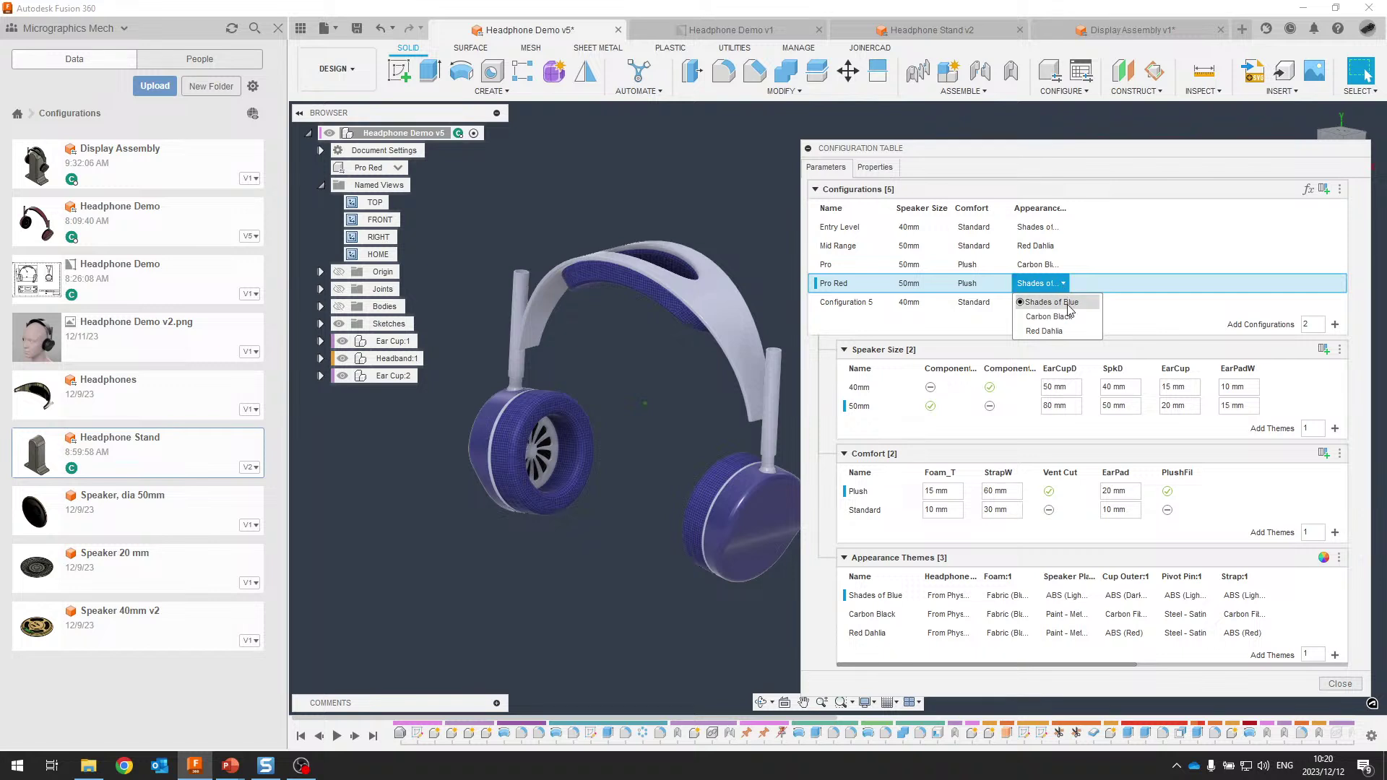
{"action": "left_click", "coordinate": [1053, 332]}
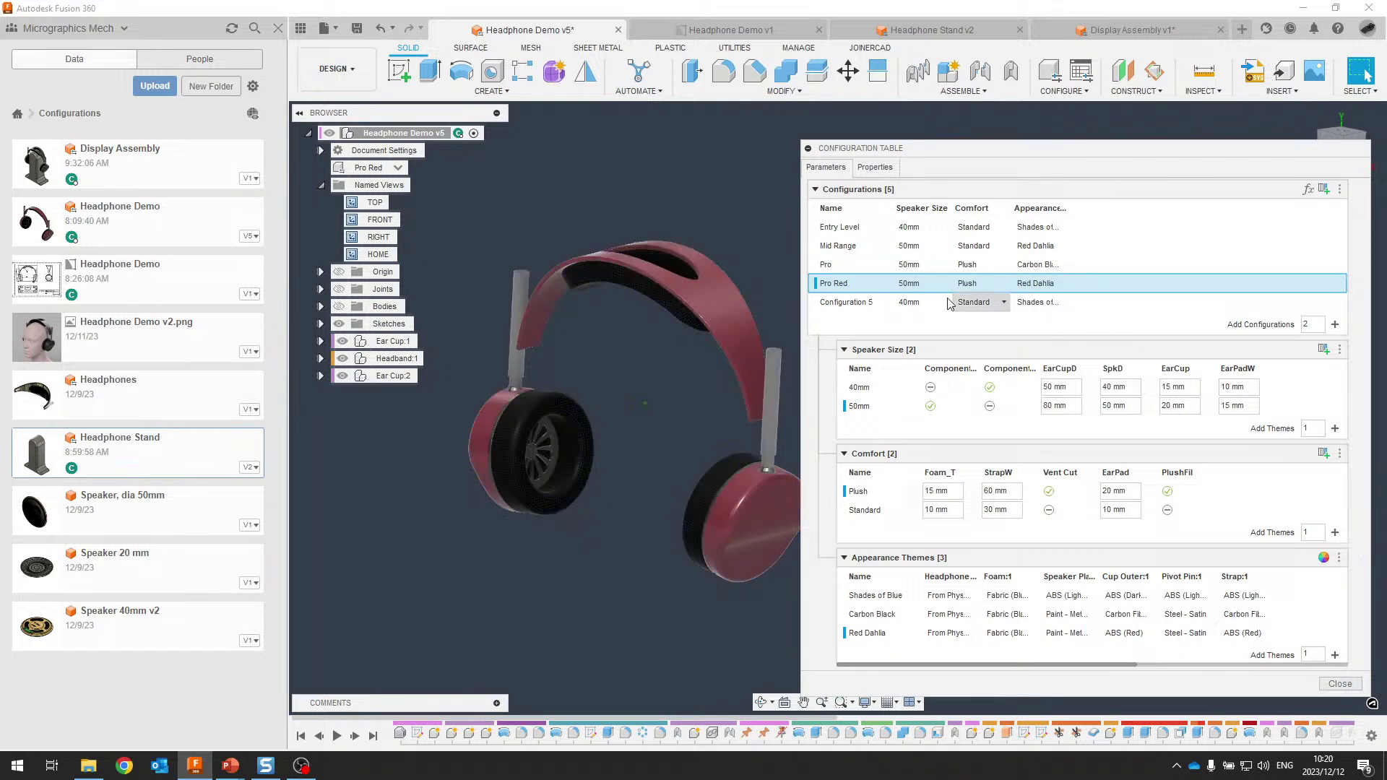
Inspect the Pro Red headphones from several angles and close the configuration table
{"action": "left_click_drag", "start_coordinate": [931, 154], "coordinate": [976, 129]}
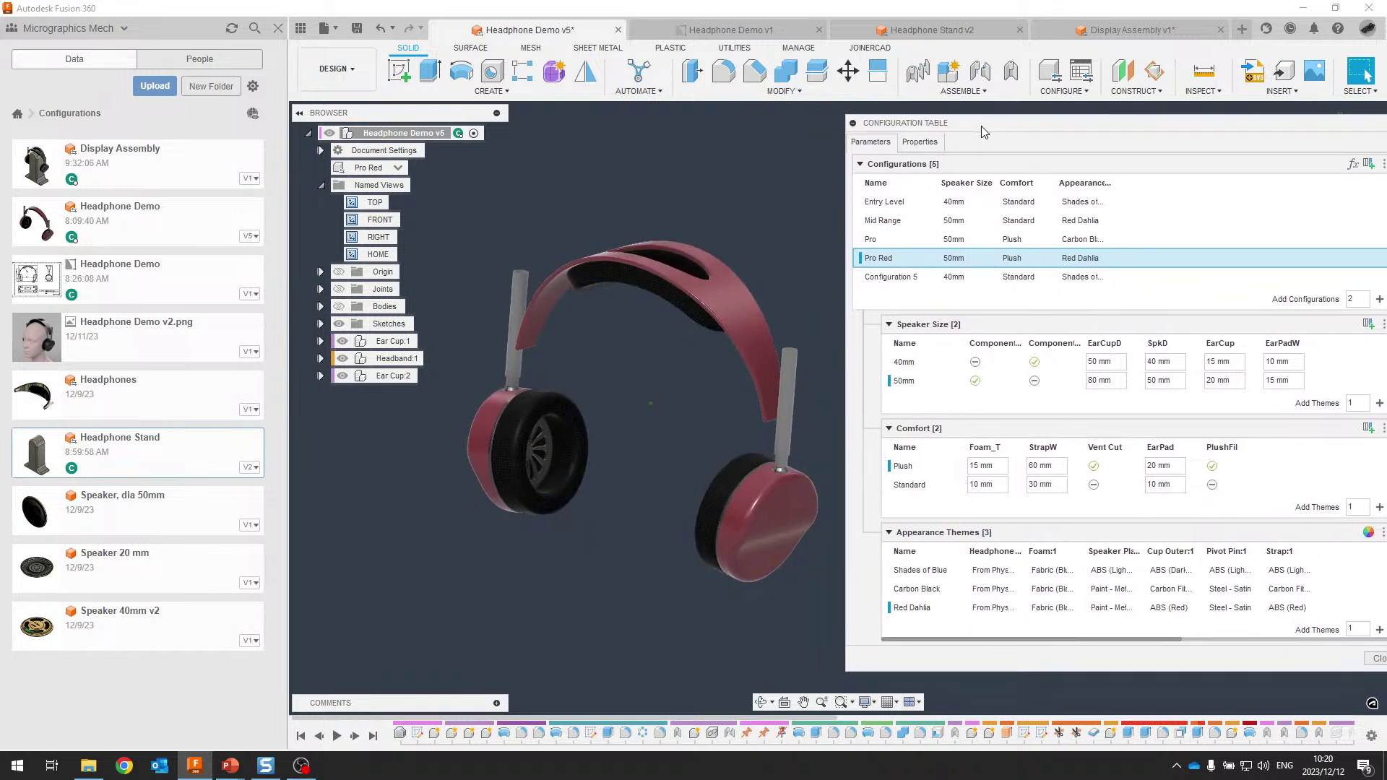
{"action": "middle_click_drag", "start_coordinate": [552, 413], "coordinate": [722, 311], "text": "shift"}
{"action": "left_click_drag", "start_coordinate": [1008, 131], "coordinate": [867, 135]}
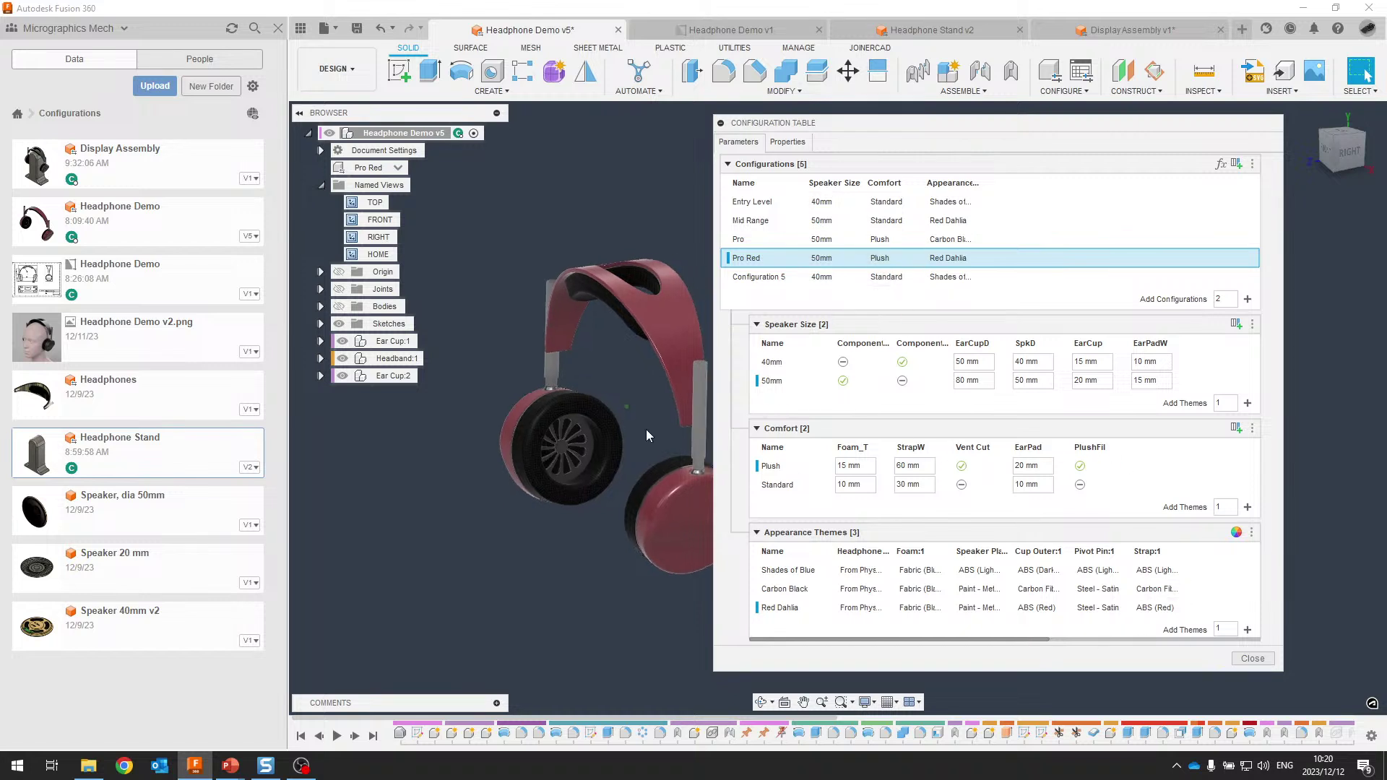
{"action": "middle_click_drag", "start_coordinate": [647, 436], "coordinate": [722, 462], "text": "shift"}
{"action": "left_click", "coordinate": [1274, 658]}
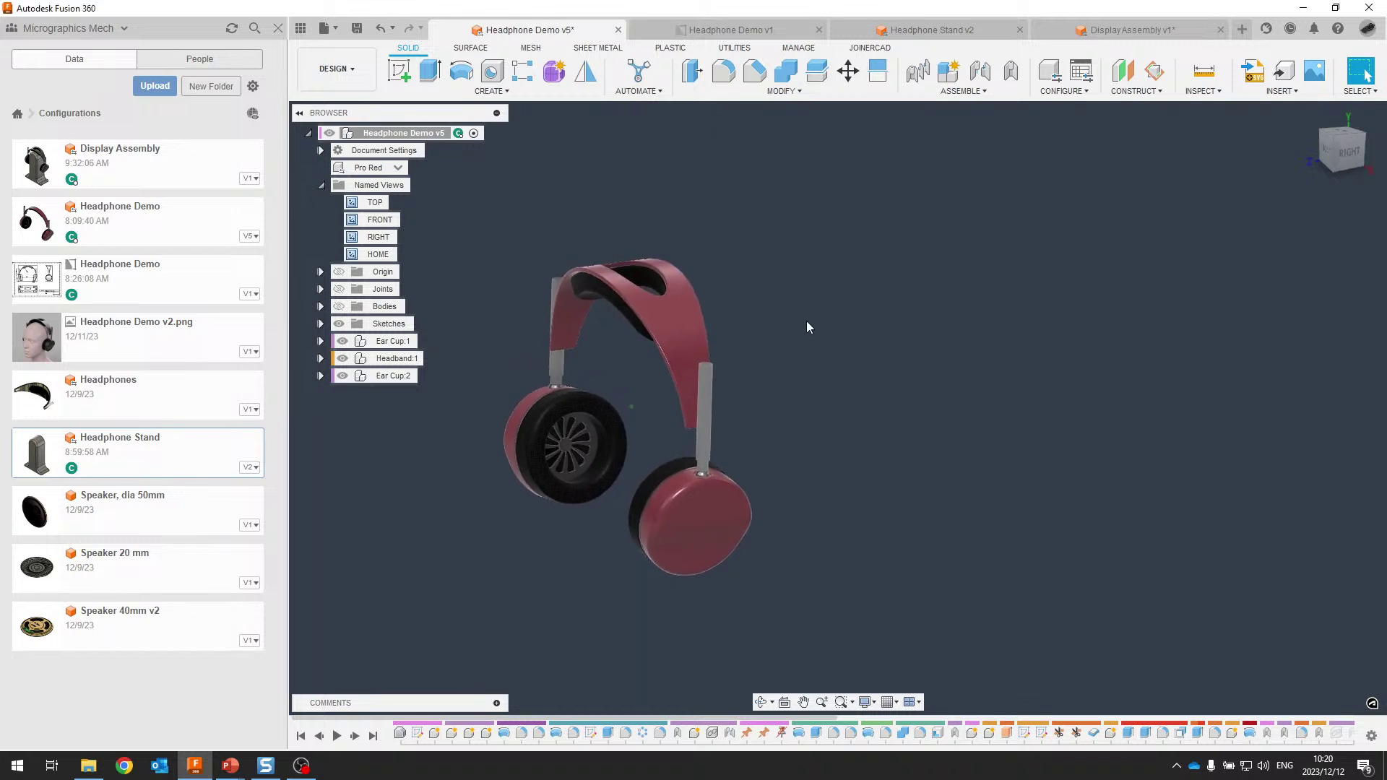
Create a new design and start a sketch on the front plane
{"action": "left_click", "coordinate": [1243, 31]}
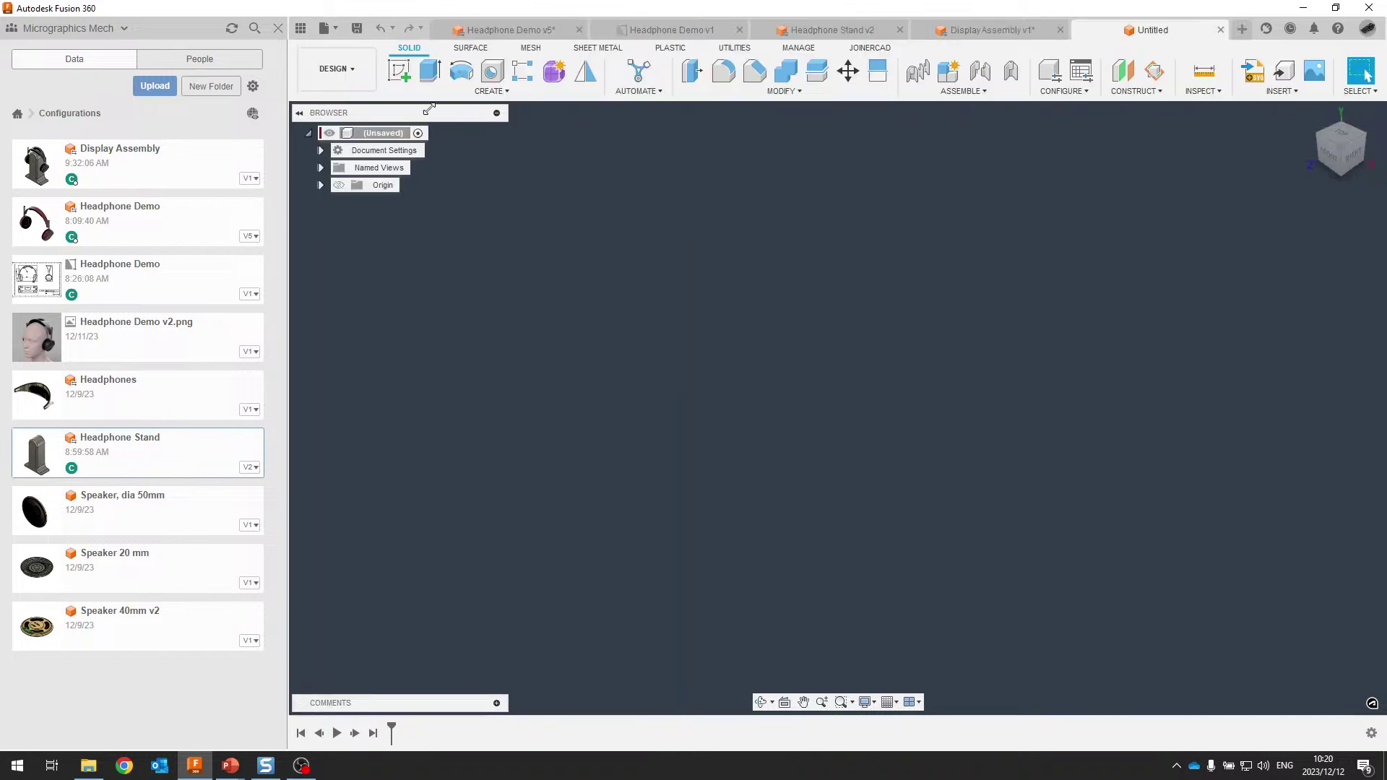
{"action": "left_click", "coordinate": [401, 71]}
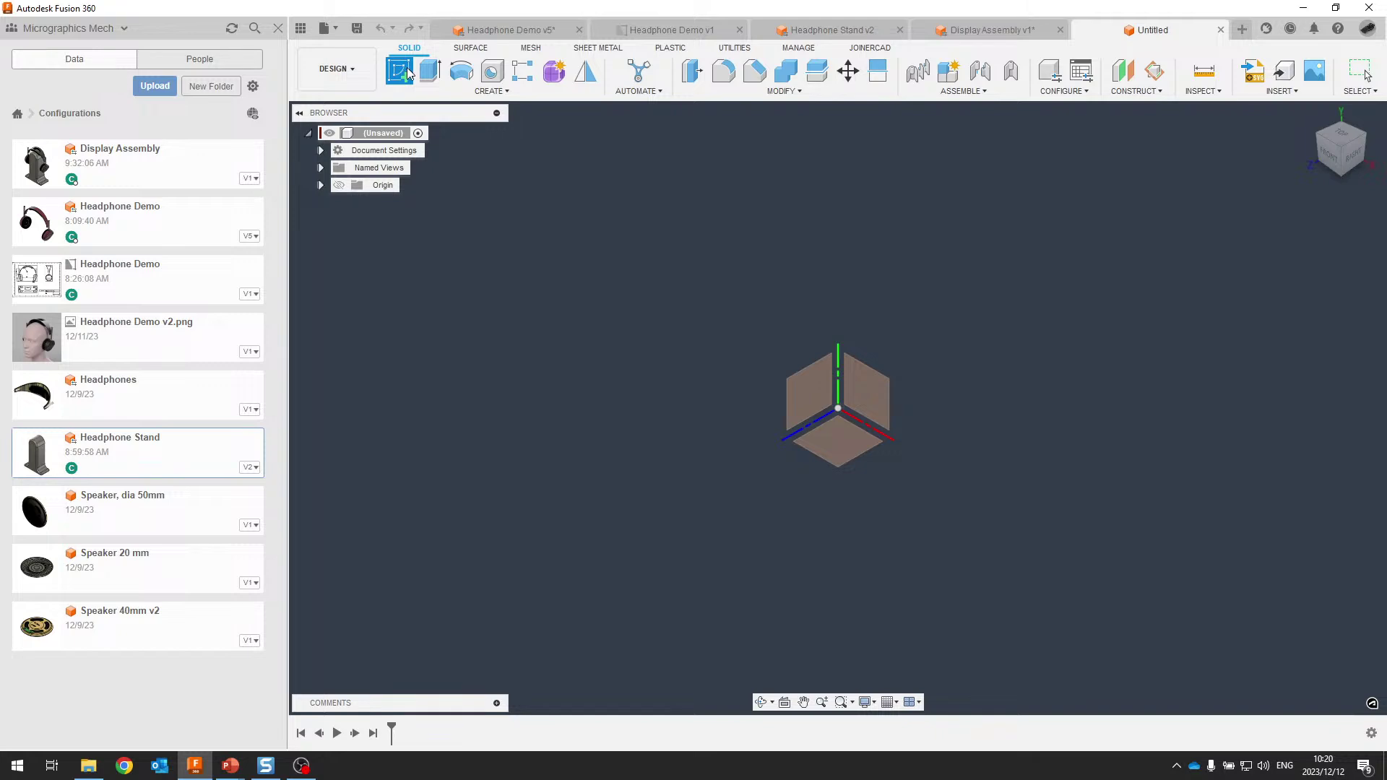
{"action": "left_click", "coordinate": [869, 396]}
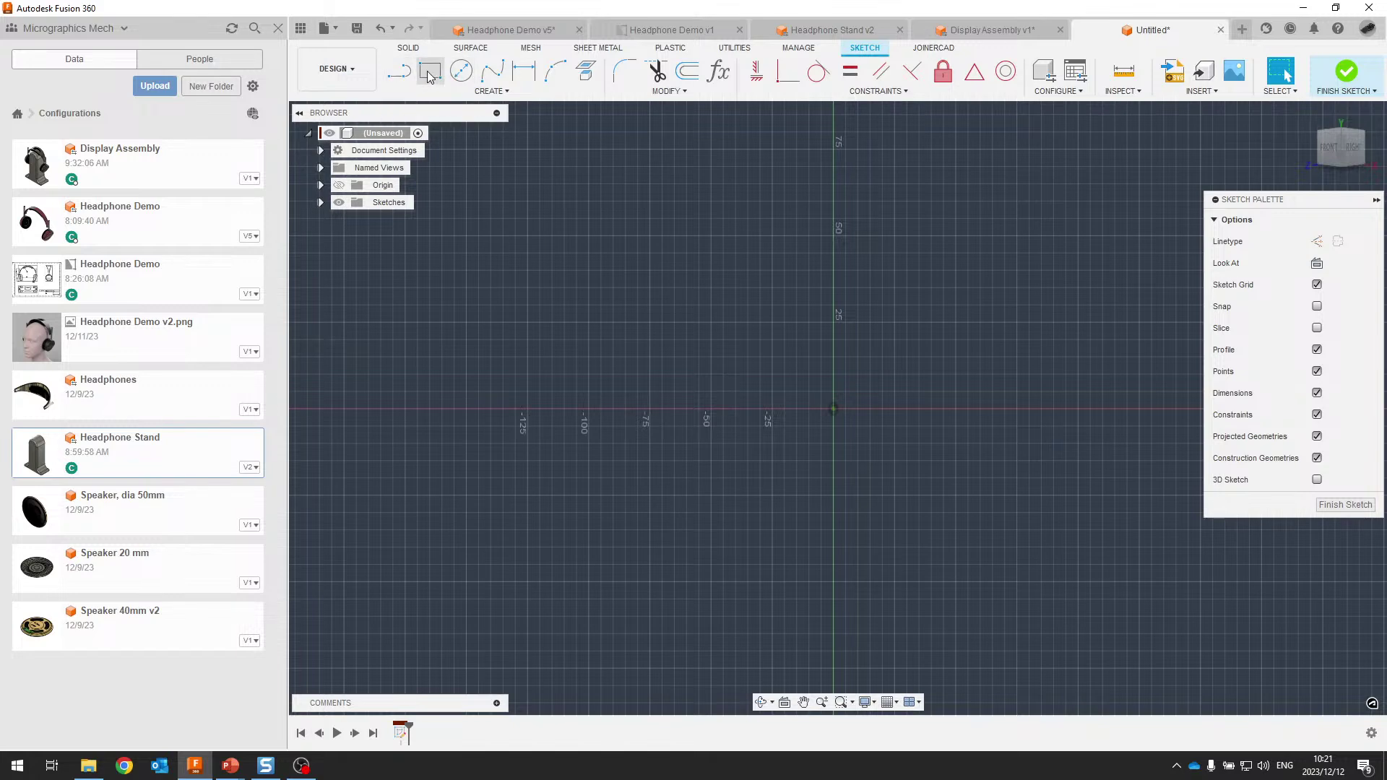
Sketch a rectangle from the origin with the named dimensions Width=100 mm and Height=200 mm, and finish the sketch
{"action": "left_click", "coordinate": [1341, 148]}
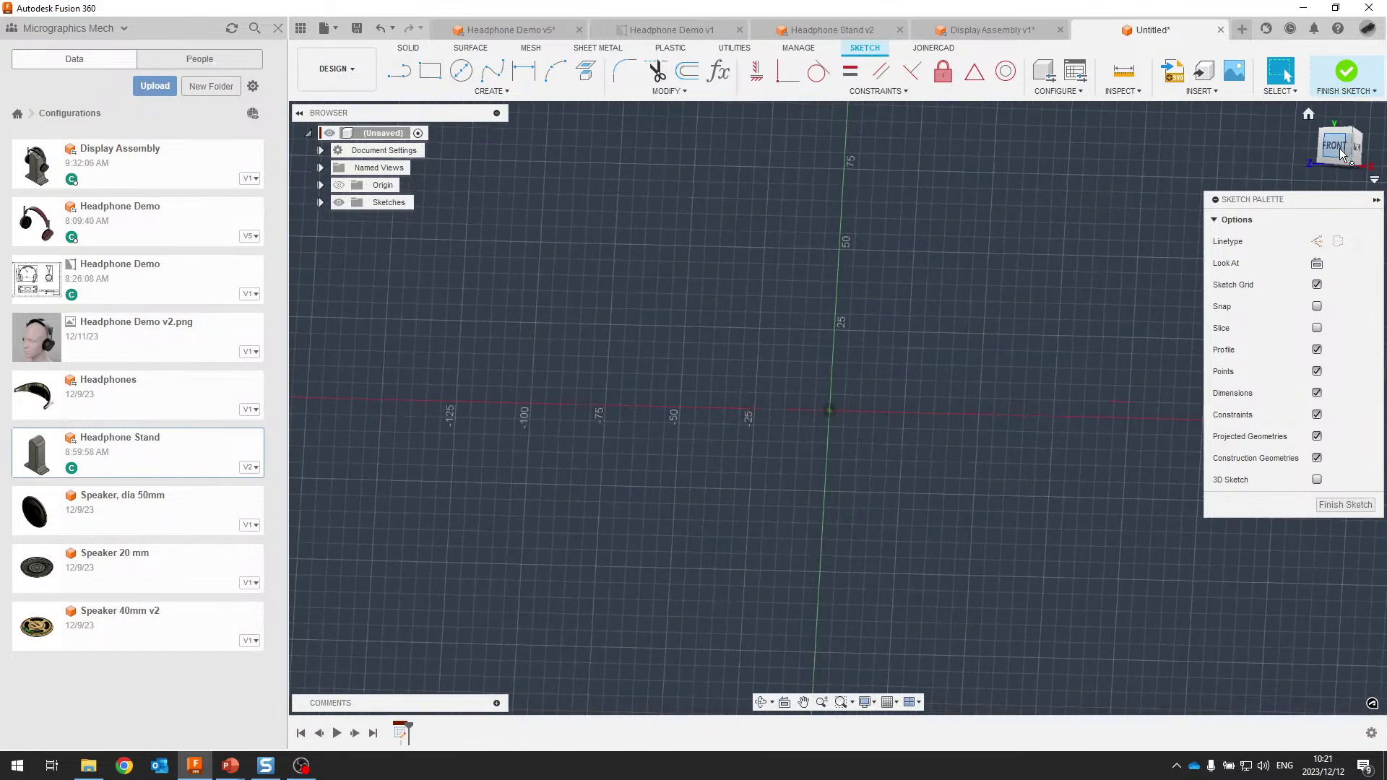
{"action": "key", "text": "r"}
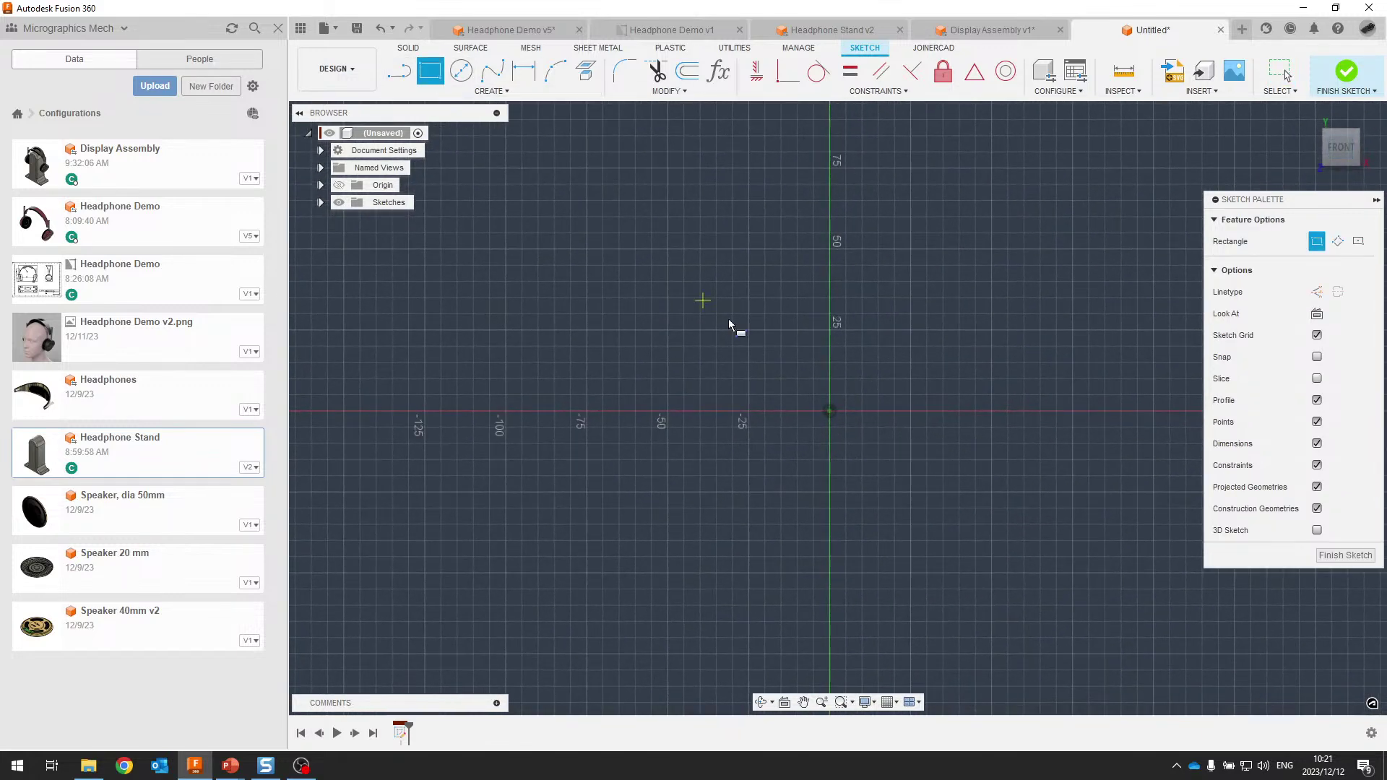
{"action": "left_click", "coordinate": [830, 412]}
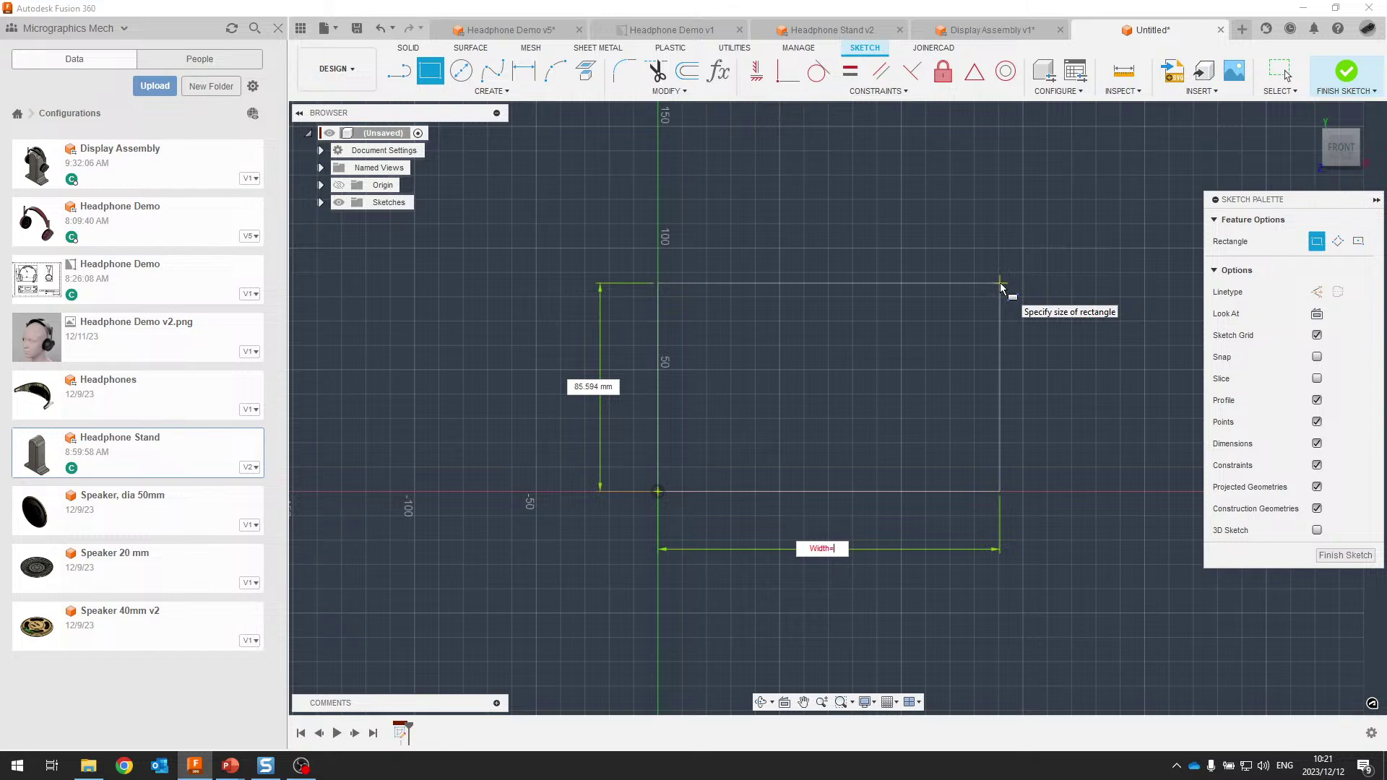
{"action": "type", "text": "100"}
{"action": "key", "text": "Tab"}
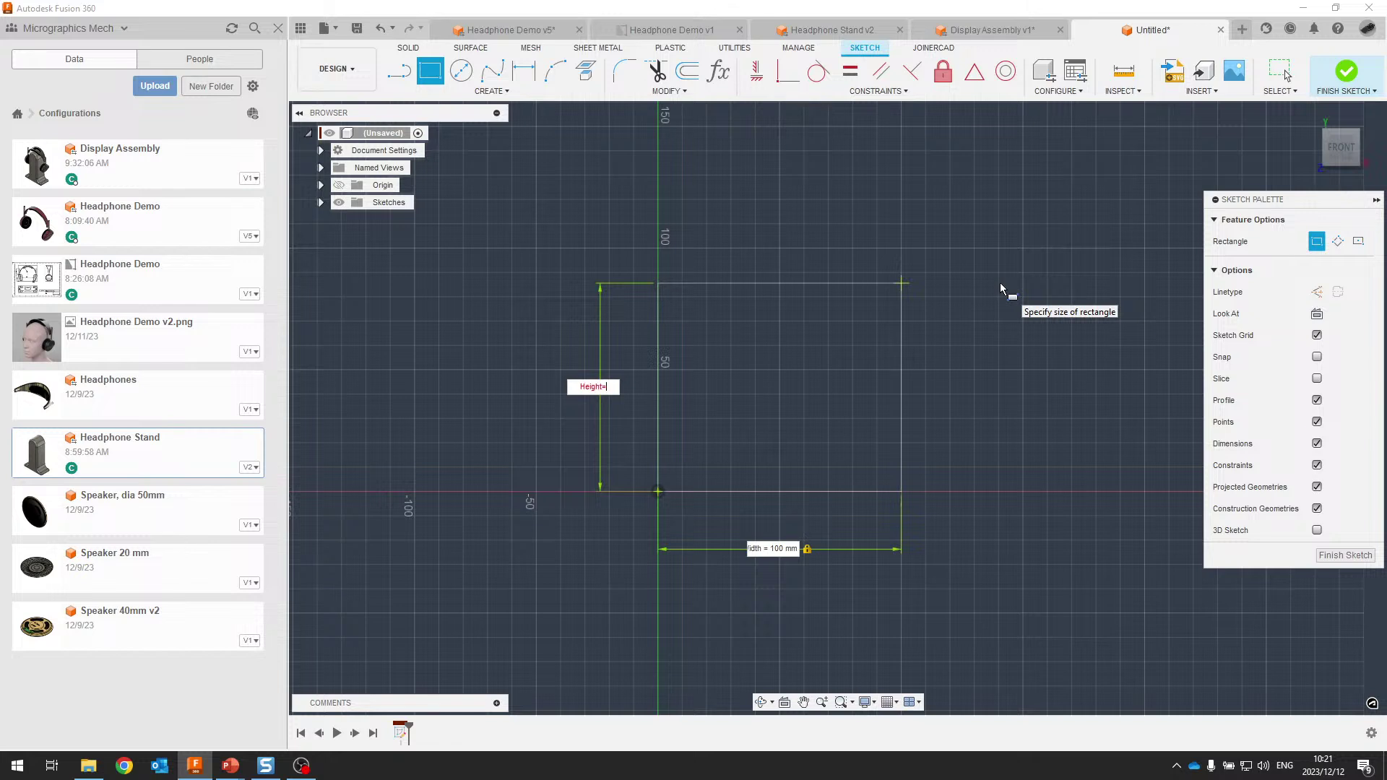
{"action": "key", "text": "Tab"}
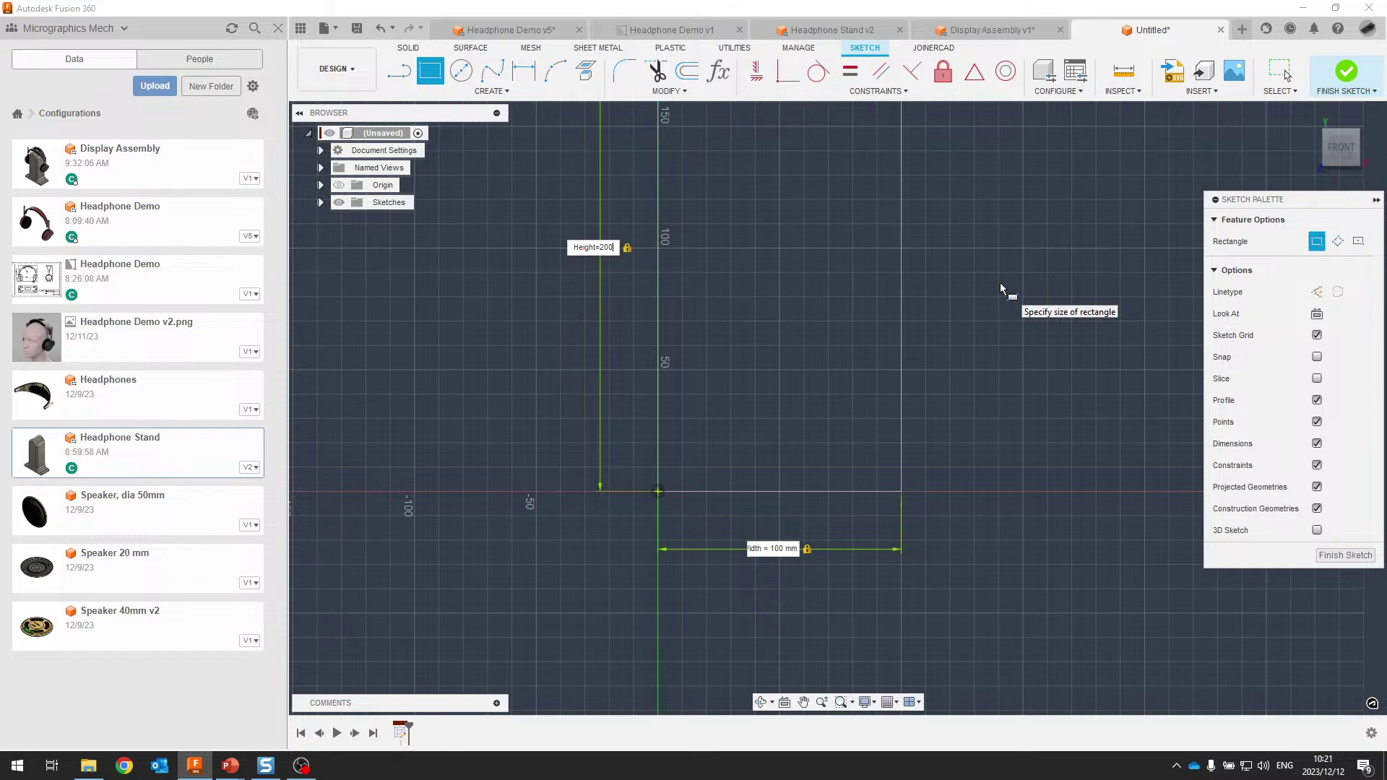
{"action": "key", "text": "Return"}
{"action": "scroll", "coordinate": [883, 245], "scroll_direction": "down", "scroll_amount": 4}
{"action": "middle_click_drag", "start_coordinate": [860, 242], "coordinate": [718, 384]}
{"action": "scroll", "coordinate": [692, 353], "scroll_direction": "down", "scroll_amount": 2}
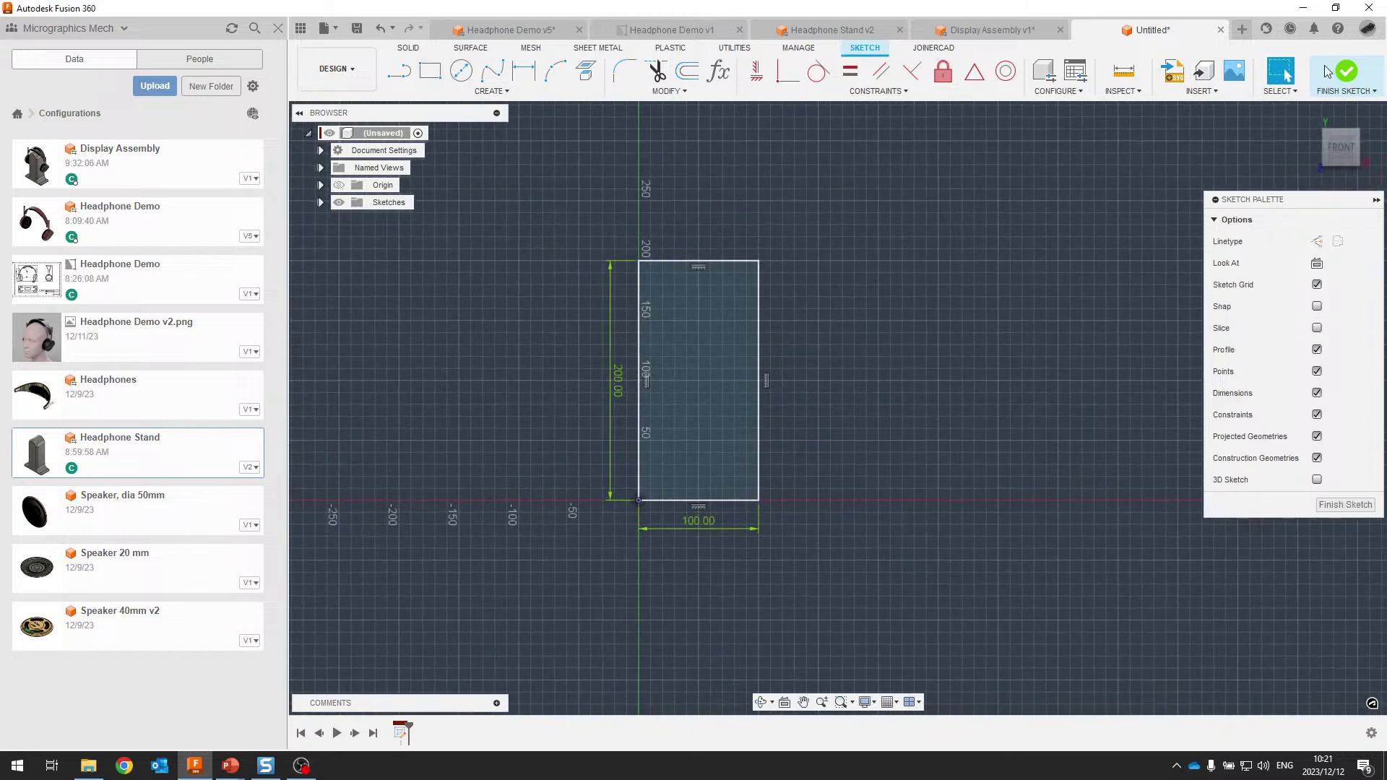
{"action": "left_click", "coordinate": [1346, 70]}
Extrude the rectangle as a new body to one side with the named distance Depth=50 mm
{"action": "left_click", "coordinate": [430, 70]}
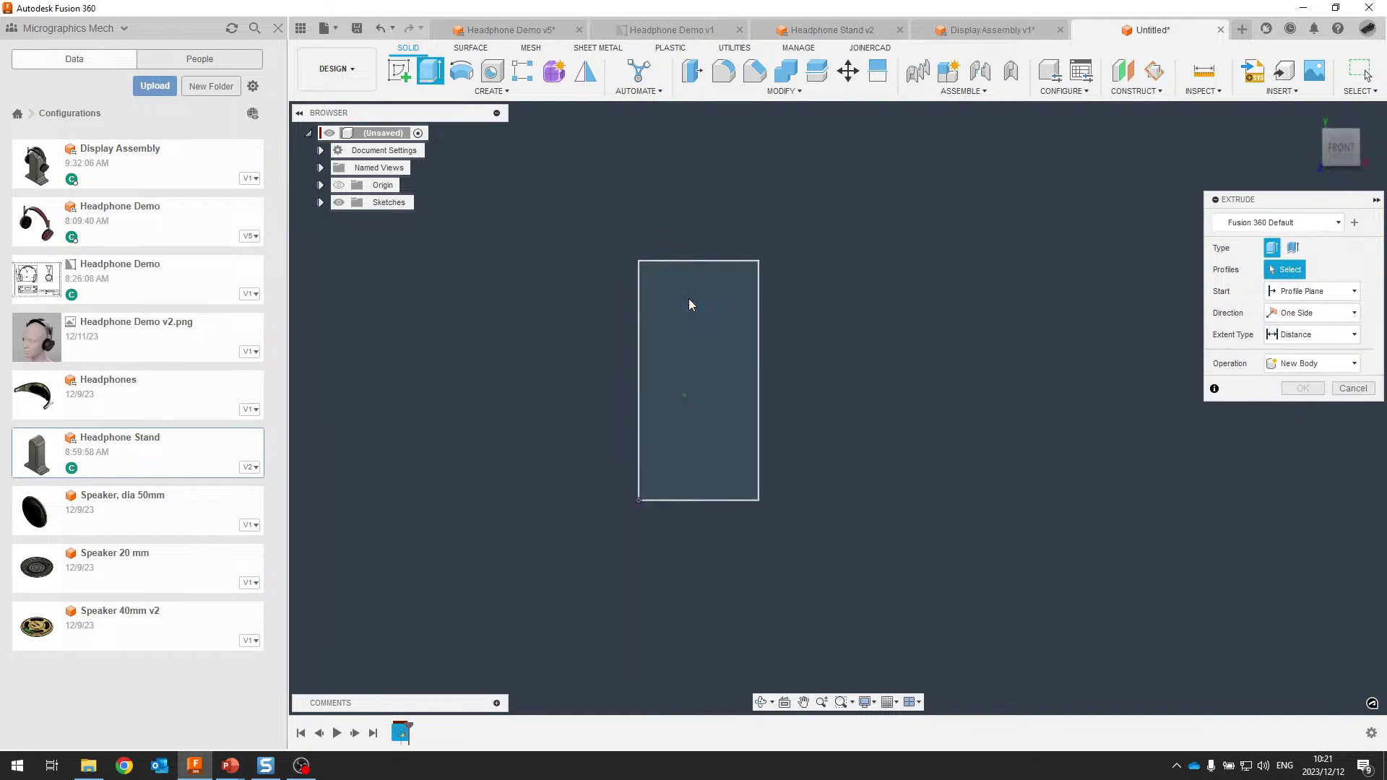
{"action": "left_click", "coordinate": [690, 338]}
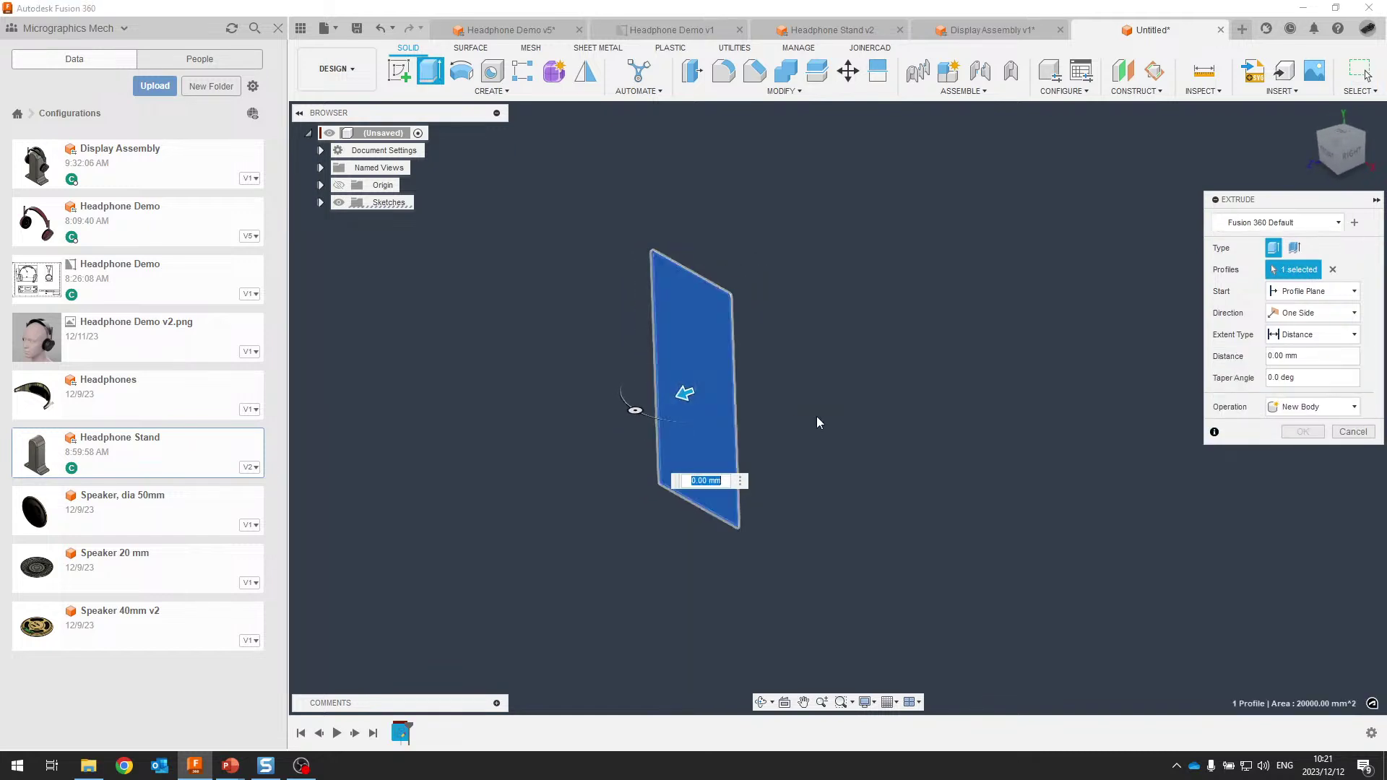
{"action": "type", "text": "Depth"}
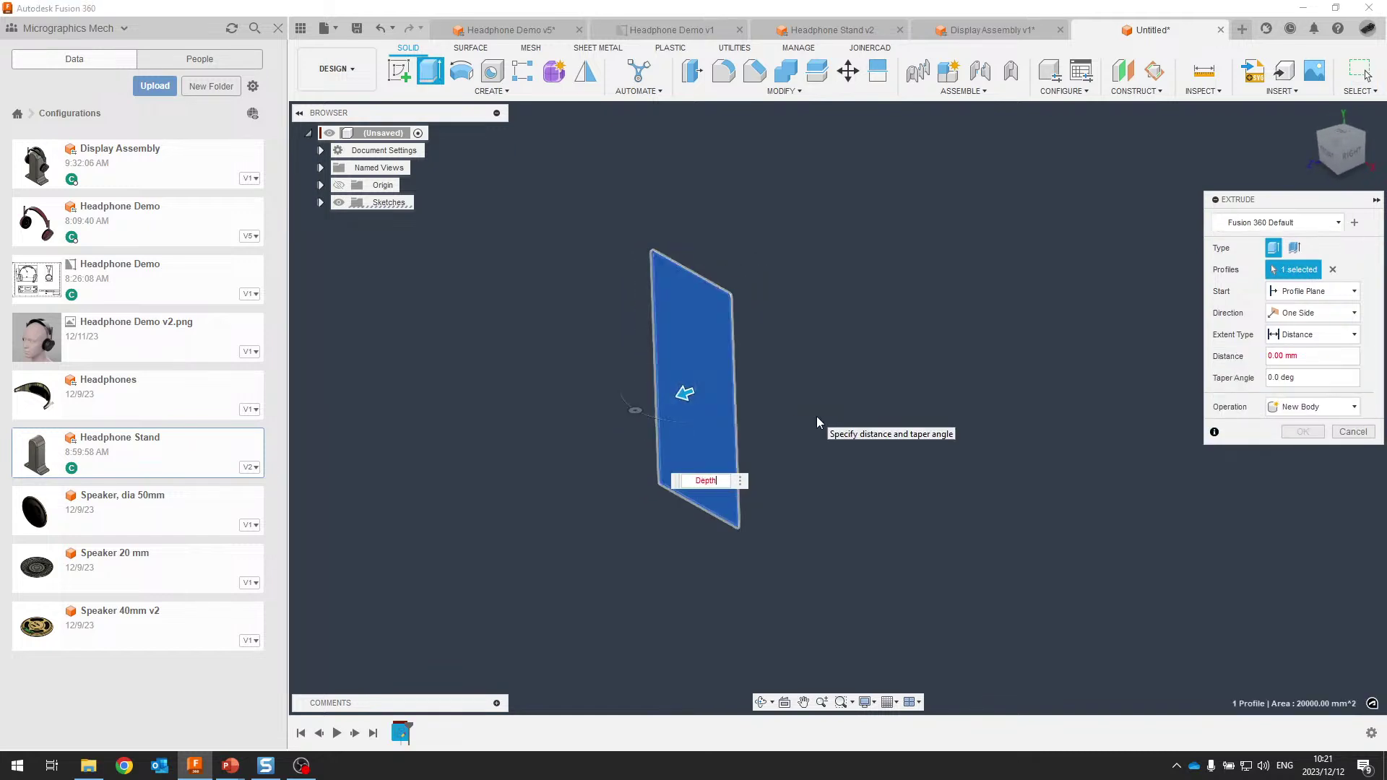
{"action": "type", "text": "=50"}
{"action": "key", "text": "Return"}
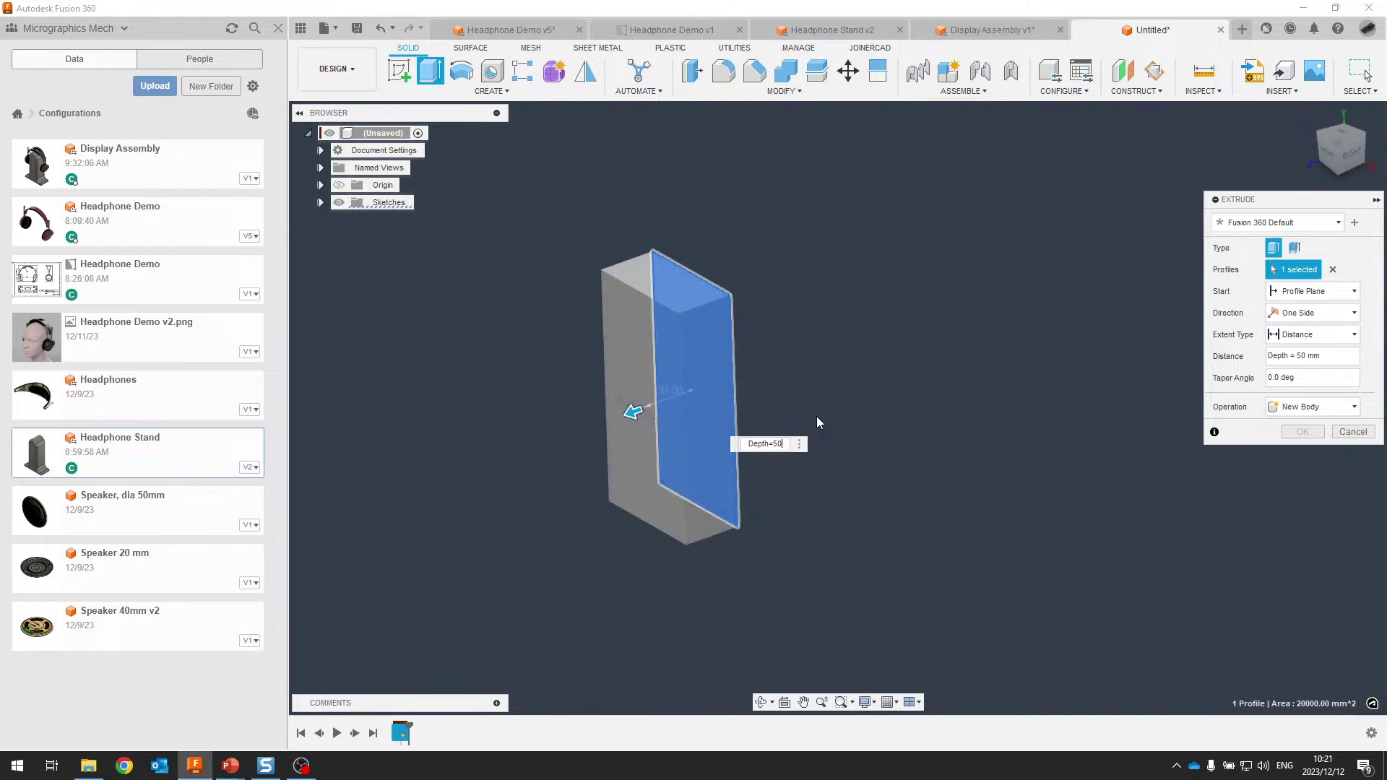
Complete the one-sided extrusion of the rectangle with the named distance Depth = 50 mm
{"action": "key", "text": "Return"}
{"action": "middle_click_drag", "start_coordinate": [816, 416], "coordinate": [922, 388], "text": "shift"}
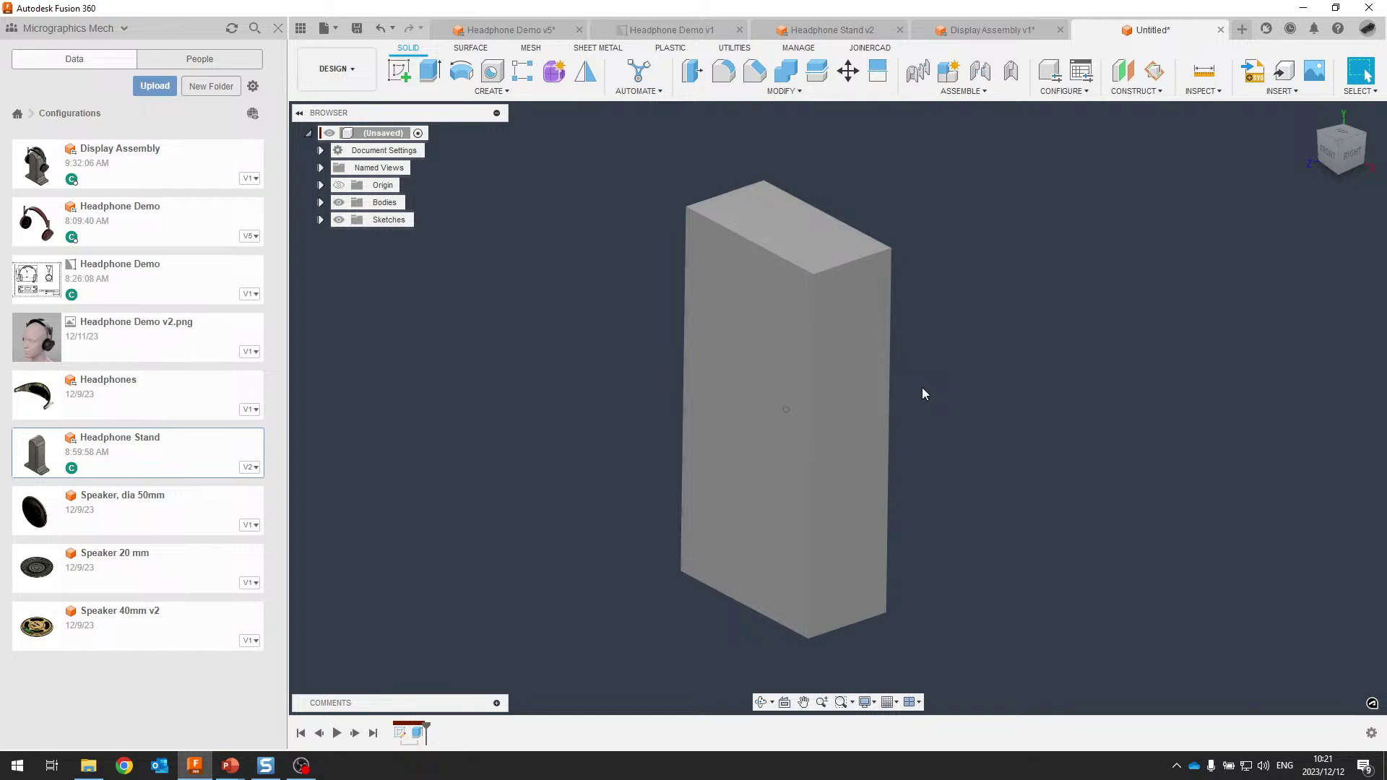
{"action": "scroll", "coordinate": [922, 388], "scroll_direction": "down", "scroll_amount": 2}
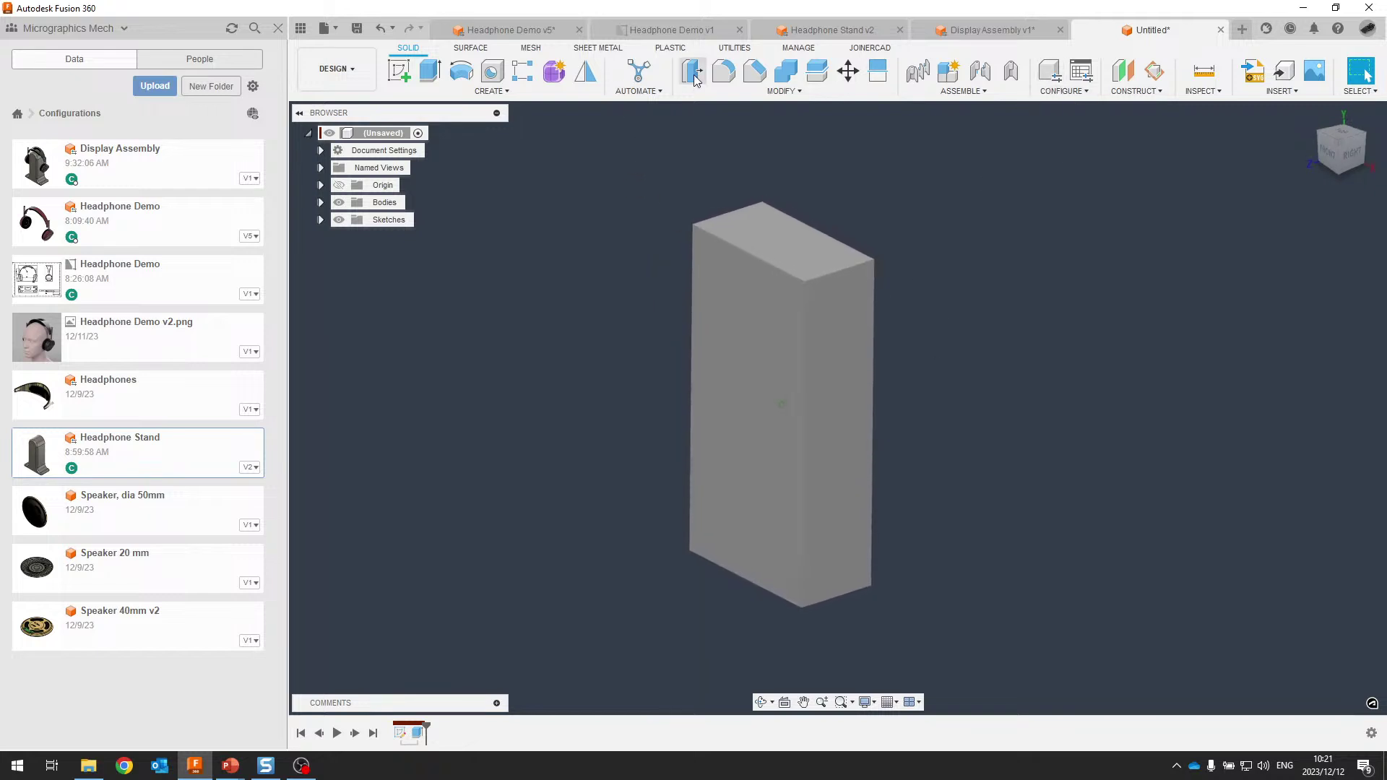
Chamfer all six faces of the box with an equal distance of 0.5 mm
{"action": "left_click", "coordinate": [755, 73]}
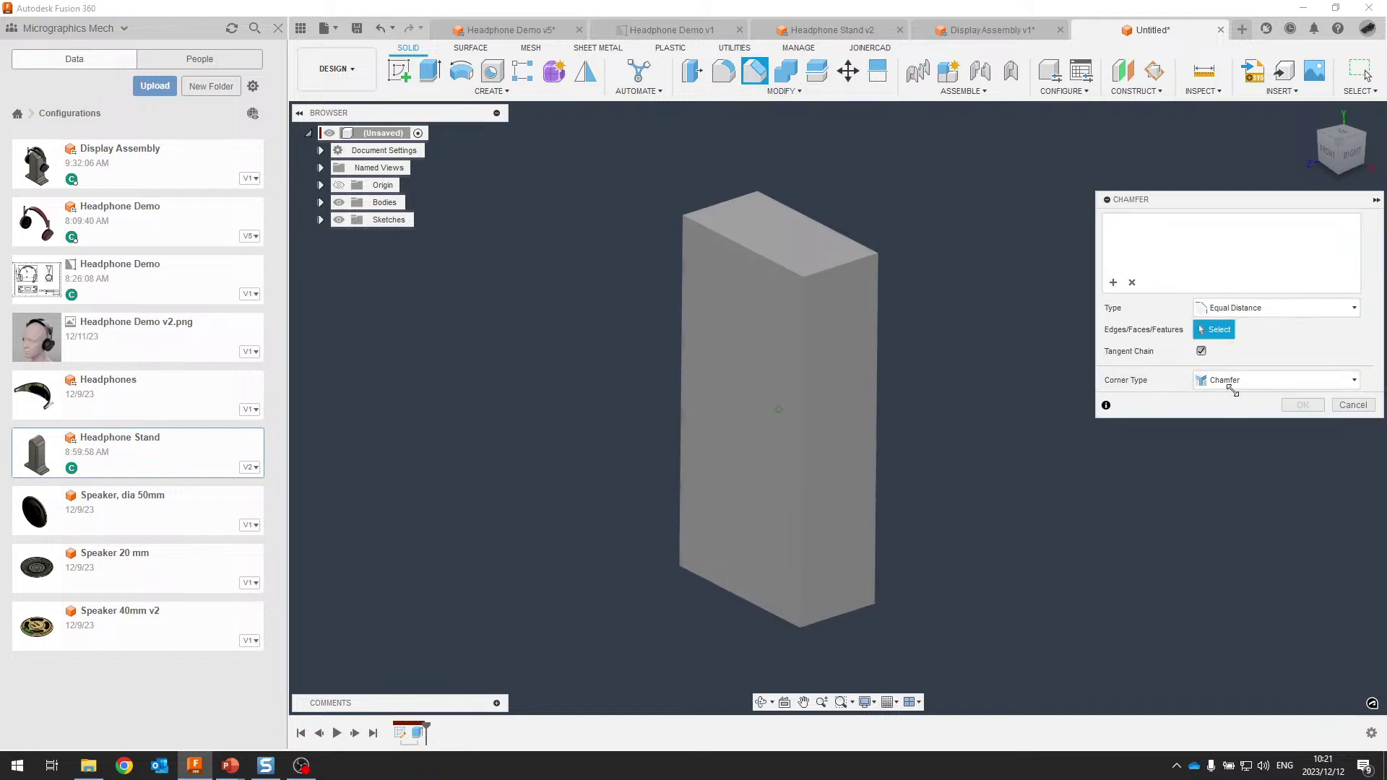
{"action": "left_click", "coordinate": [786, 266]}
{"action": "left_click", "coordinate": [783, 311]}
{"action": "left_click", "coordinate": [832, 368]}
{"action": "middle_click_drag", "start_coordinate": [900, 321], "coordinate": [770, 462], "text": "shift"}
{"action": "left_click", "coordinate": [774, 487]}
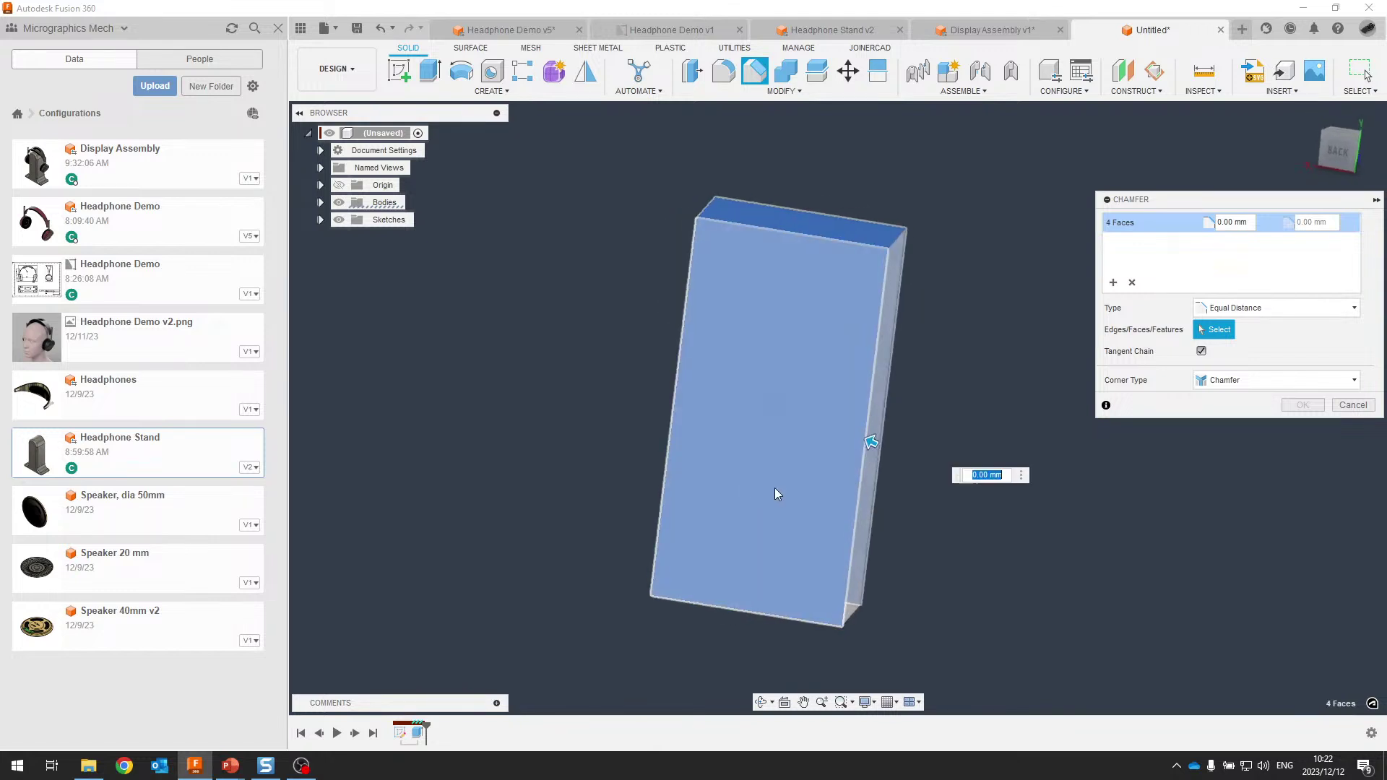
{"action": "left_click", "coordinate": [863, 439]}
{"action": "left_click", "coordinate": [841, 577]}
{"action": "type", "text": "0.5"}
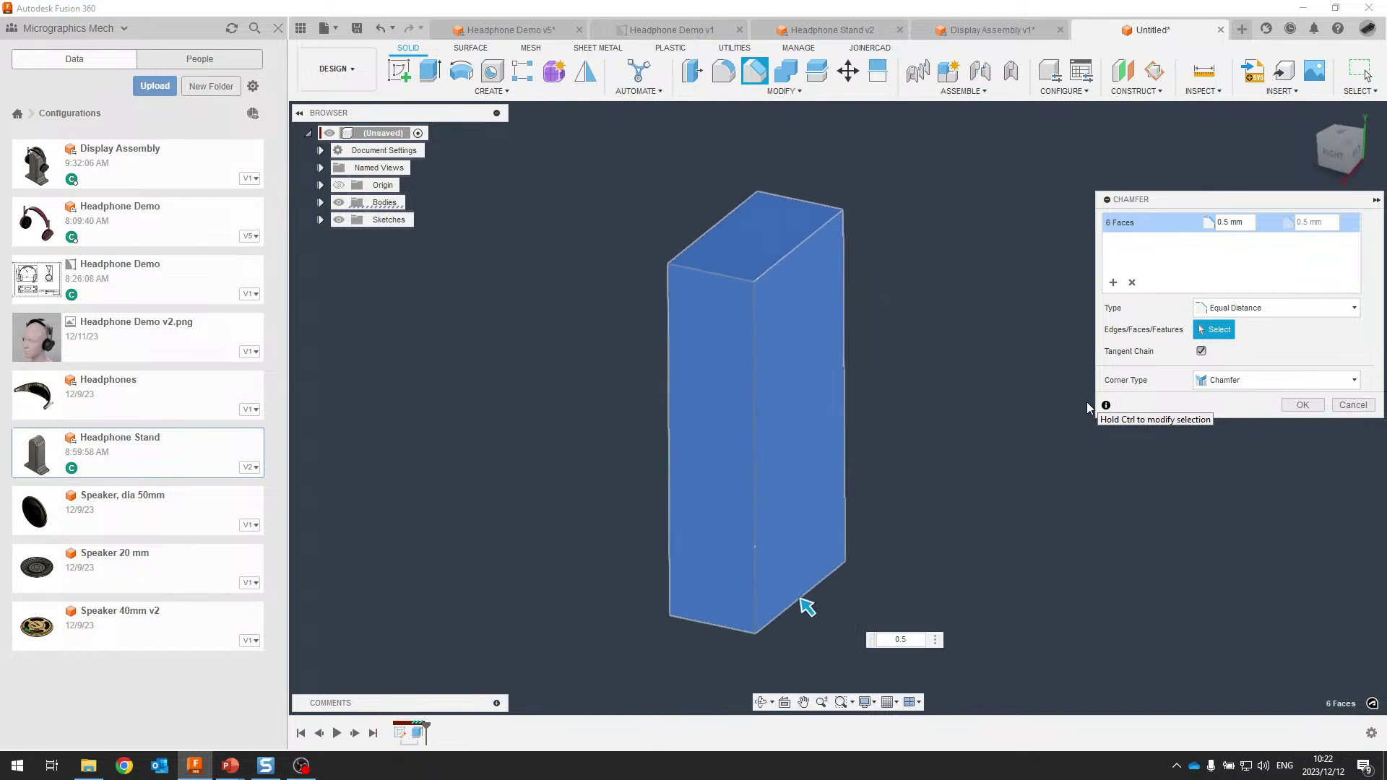
{"action": "key", "text": "Return"}
Turn the chamfered box into a configured design and add two more configurations to its table
{"action": "scroll", "coordinate": [765, 294], "scroll_direction": "up", "scroll_amount": 5}
{"action": "scroll", "coordinate": [753, 286], "scroll_direction": "up", "scroll_amount": 5}
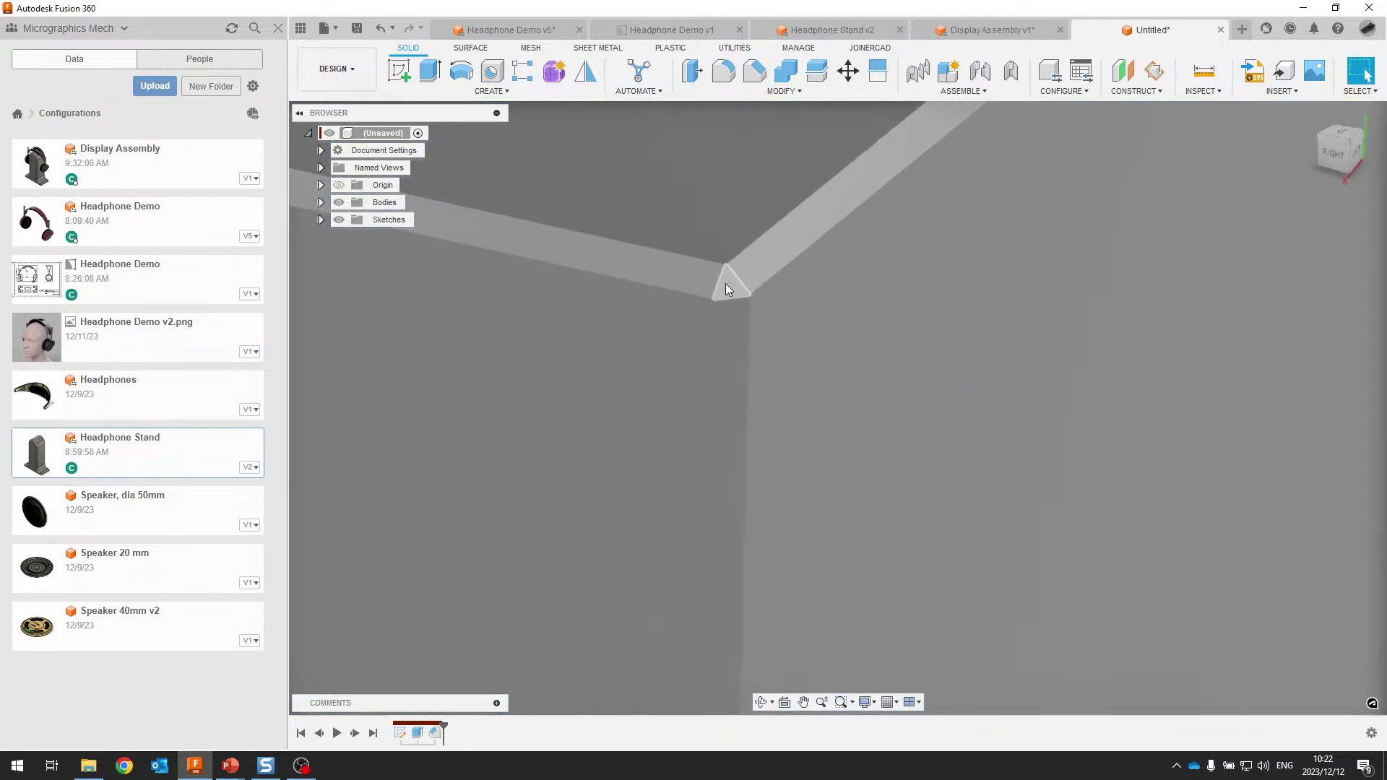
{"action": "scroll", "coordinate": [726, 283], "scroll_direction": "down", "scroll_amount": 5}
{"action": "mouse_move", "coordinate": [726, 283]}
{"action": "middle_mouse_down", "text": "shift"}
{"action": "mouse_move", "coordinate": [760, 292]}
{"action": "mouse_move", "coordinate": [731, 305]}
{"action": "middle_mouse_up", "text": "shift"}
{"action": "scroll", "coordinate": [759, 292], "scroll_direction": "down", "scroll_amount": 5}
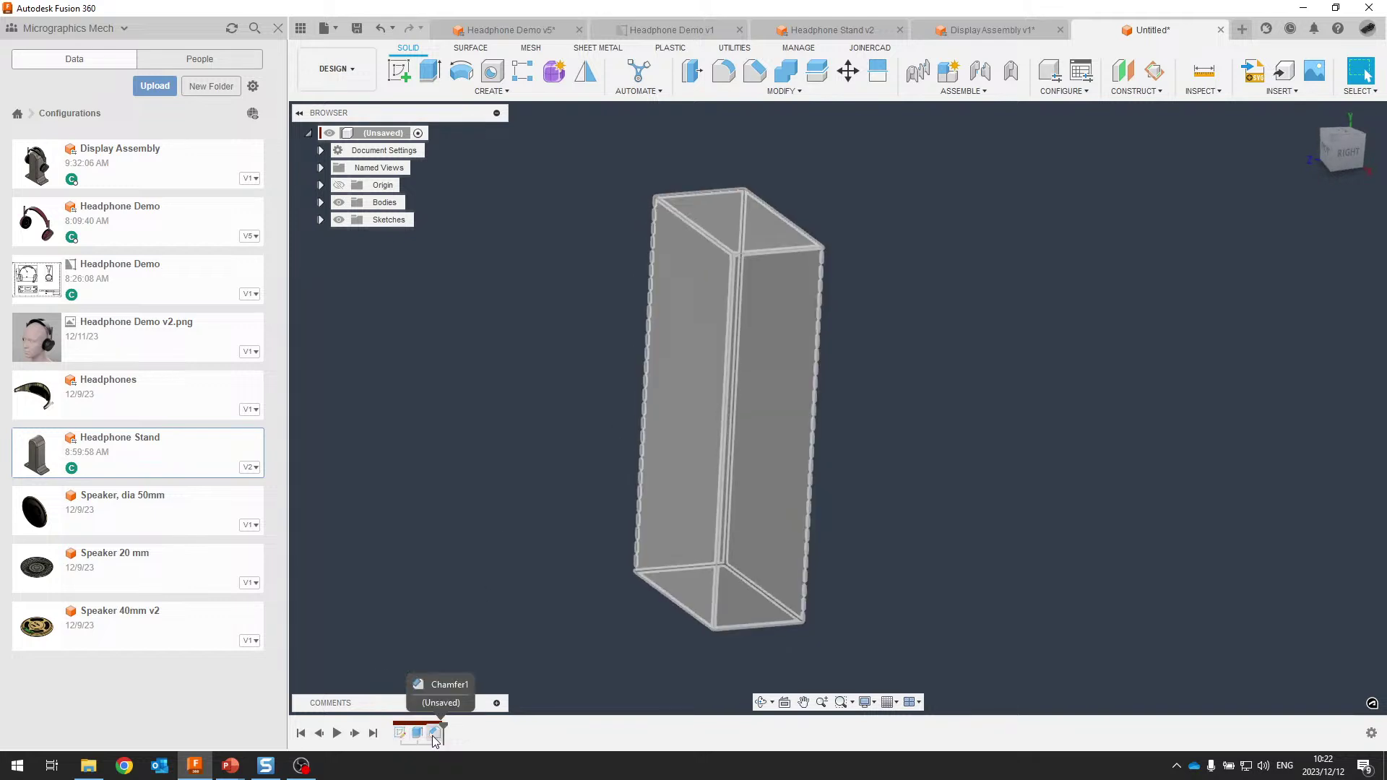
{"action": "left_click", "coordinate": [1051, 72]}
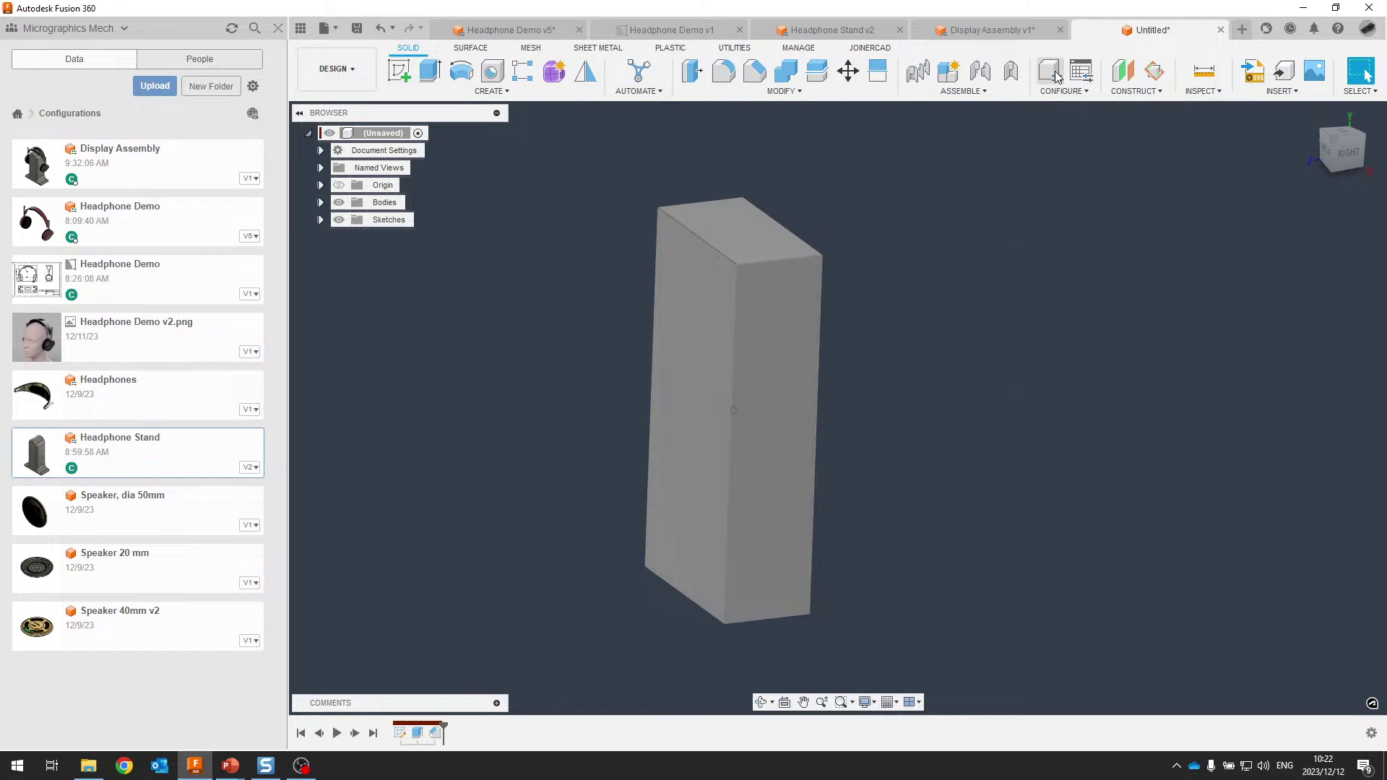
{"action": "left_click_drag", "start_coordinate": [924, 130], "coordinate": [987, 250]}
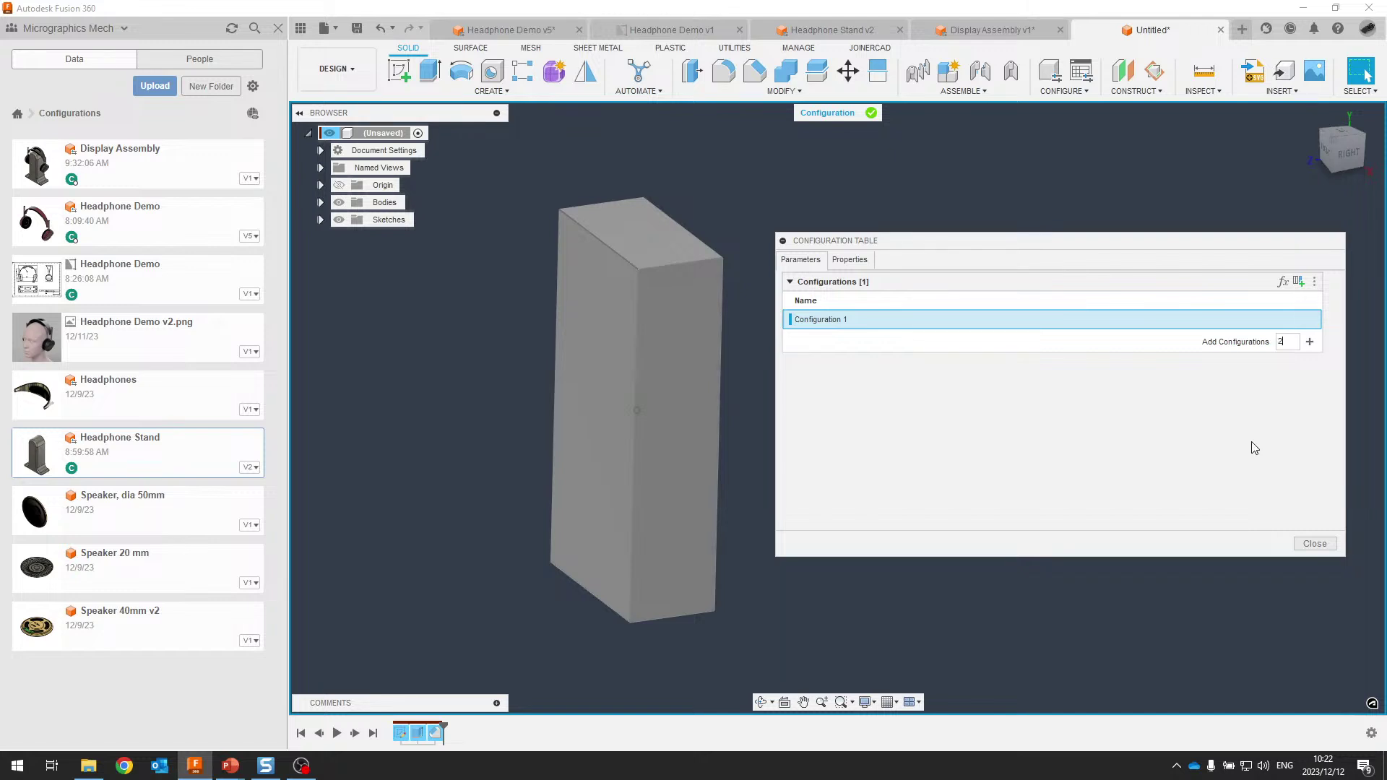
{"action": "key", "text": "Return"}
Rename the default Configuration 1 as GB 100
{"action": "left_click", "coordinate": [838, 320]}
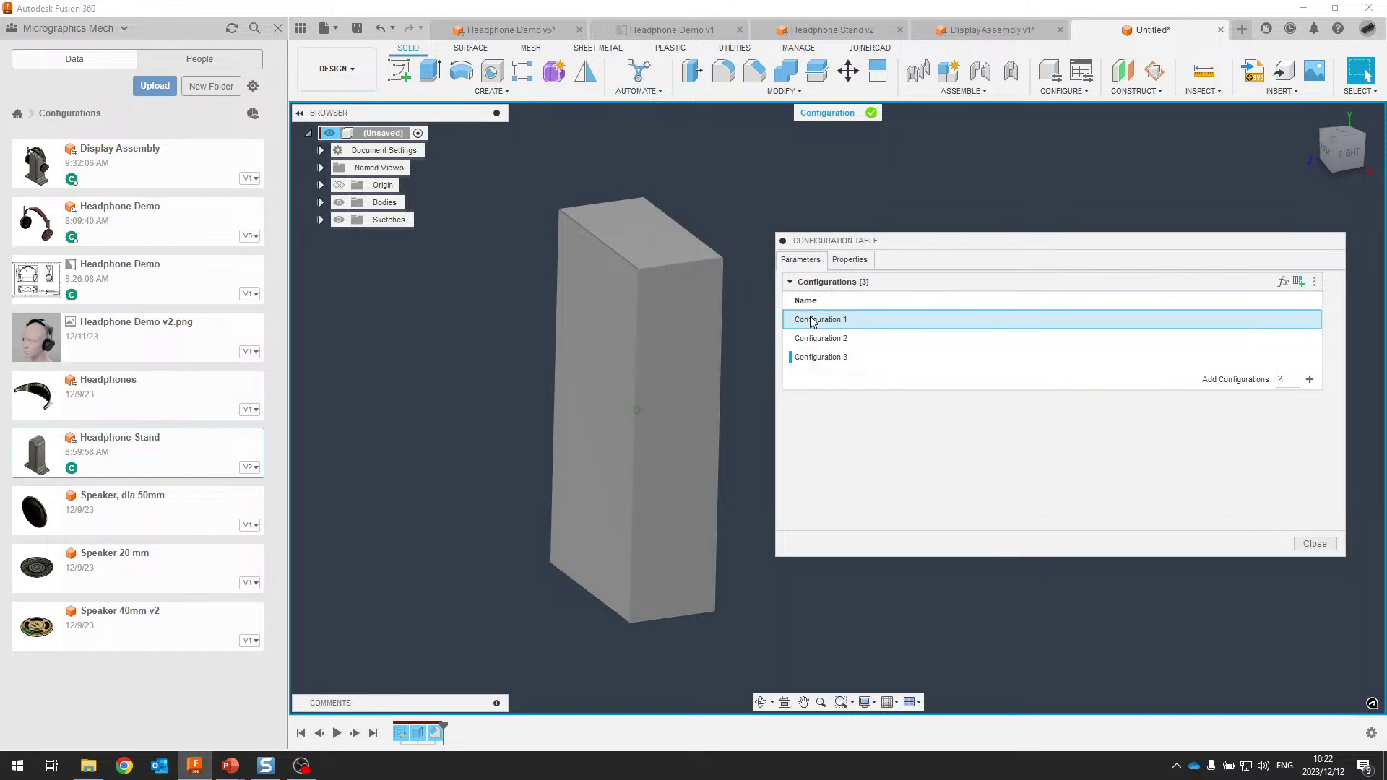
{"action": "right_click", "coordinate": [844, 321]}
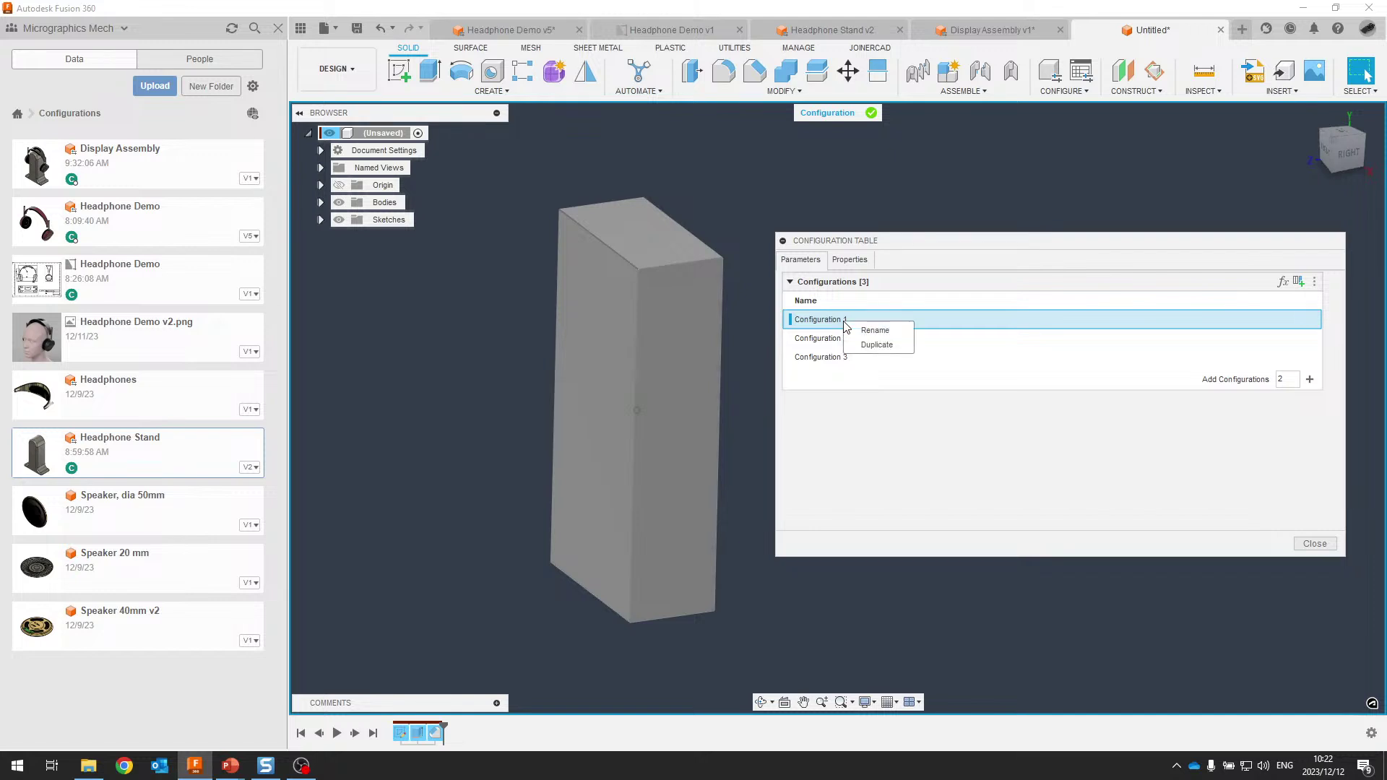
{"action": "left_click", "coordinate": [798, 319]}
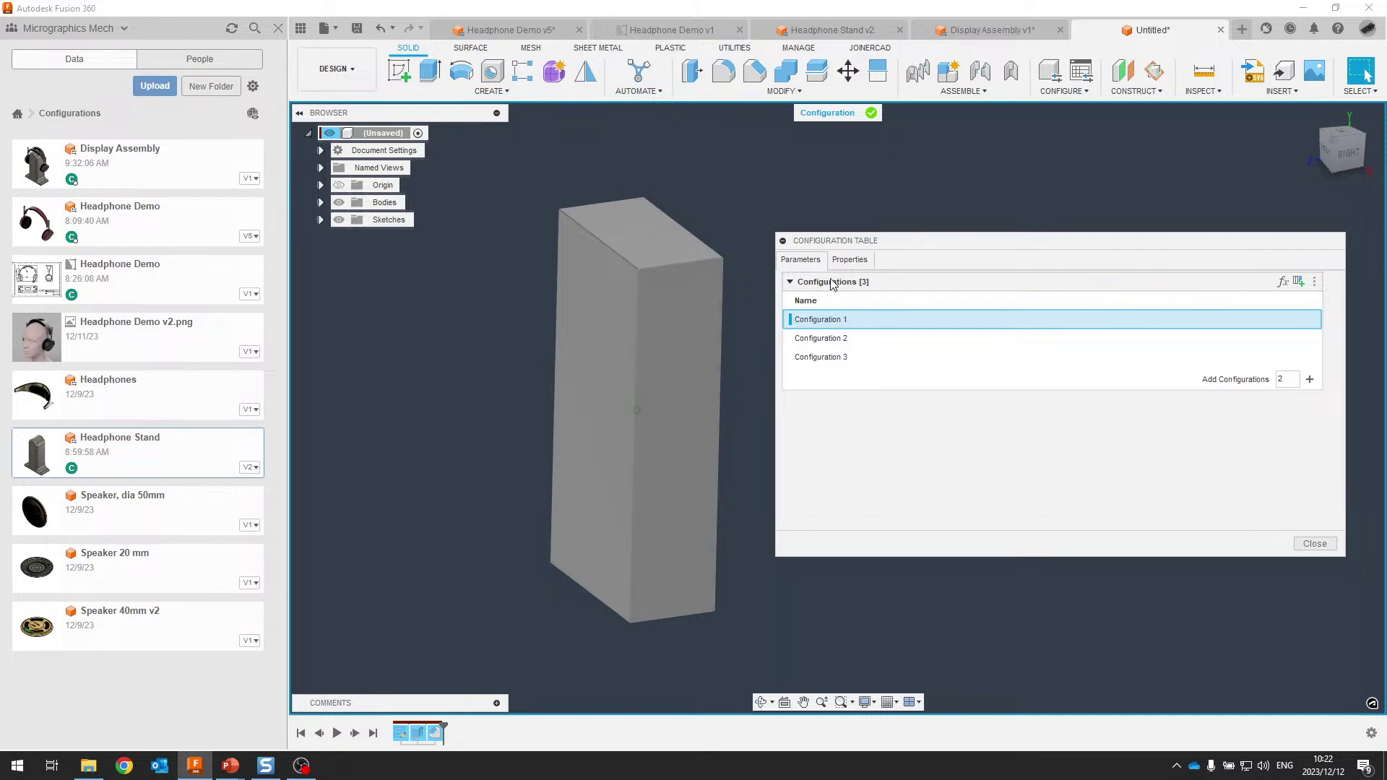
{"action": "right_click", "coordinate": [834, 319]}
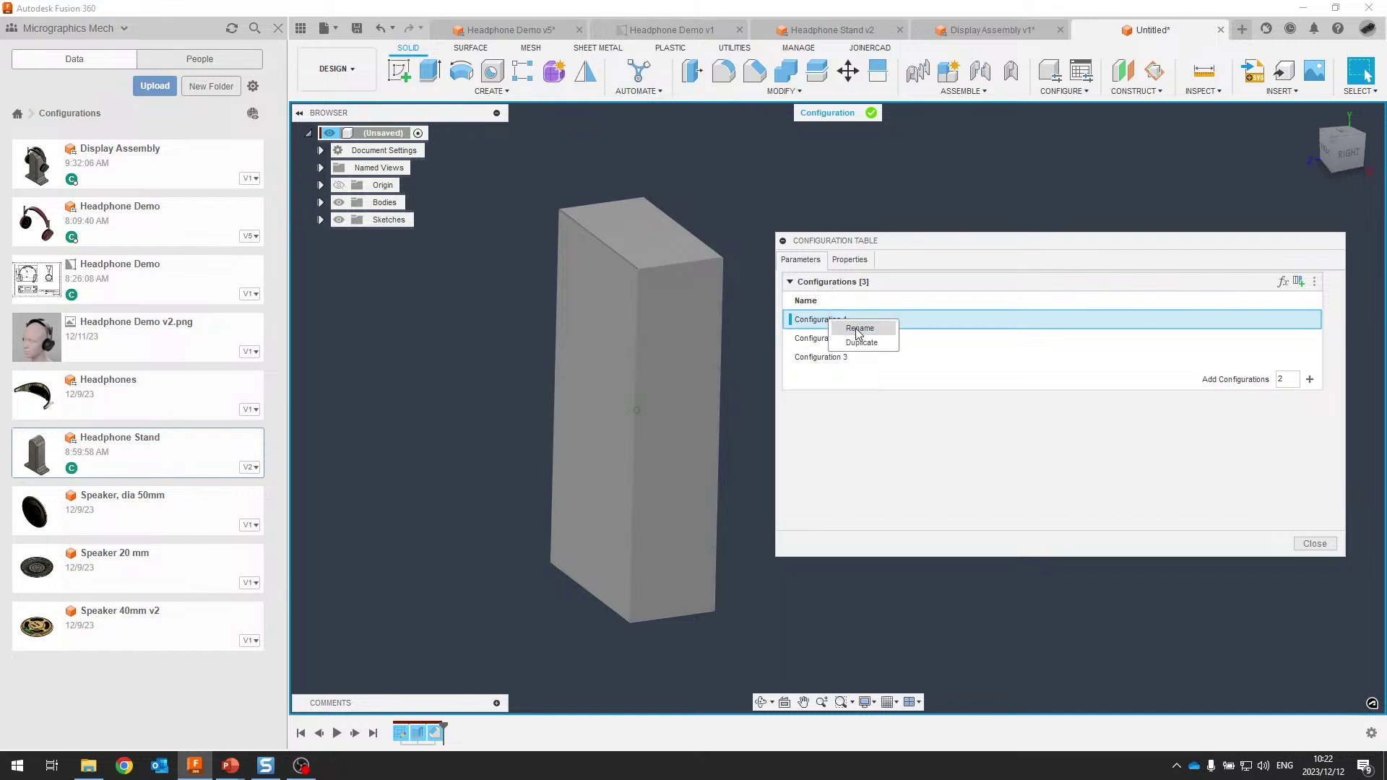
{"action": "left_click", "coordinate": [851, 324]}
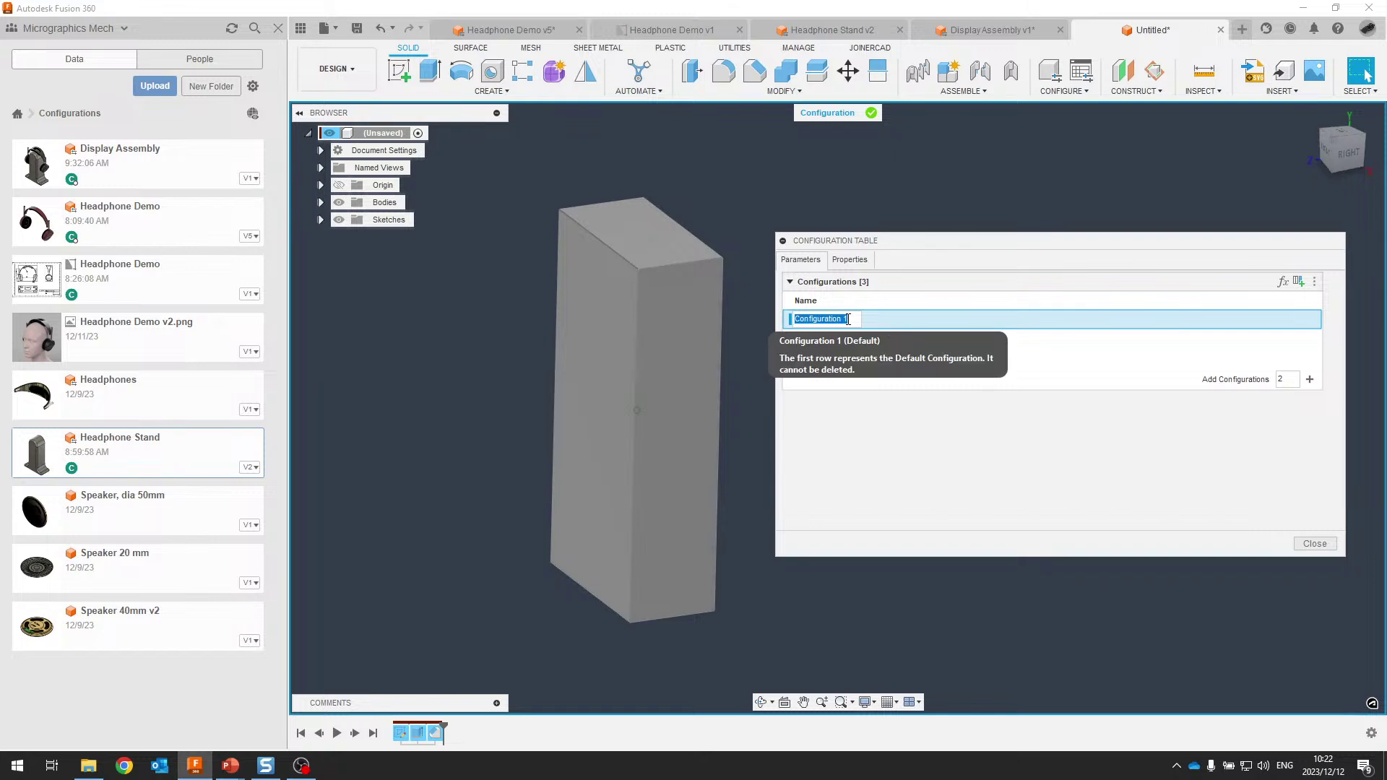
{"action": "type", "text": "GB 100"}
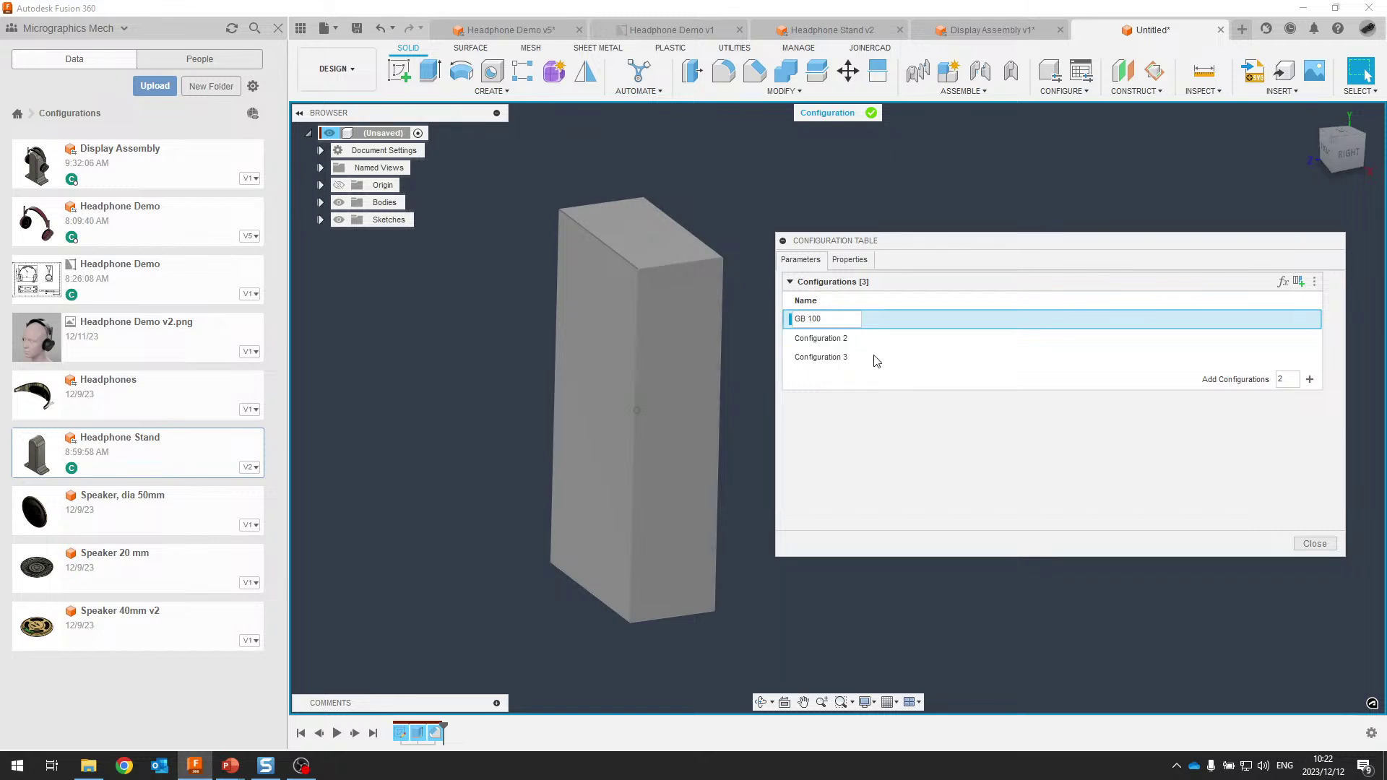
Rename Configuration 2 as GB 200 and Configuration 3 as GB 300
{"action": "left_click", "coordinate": [816, 338]}
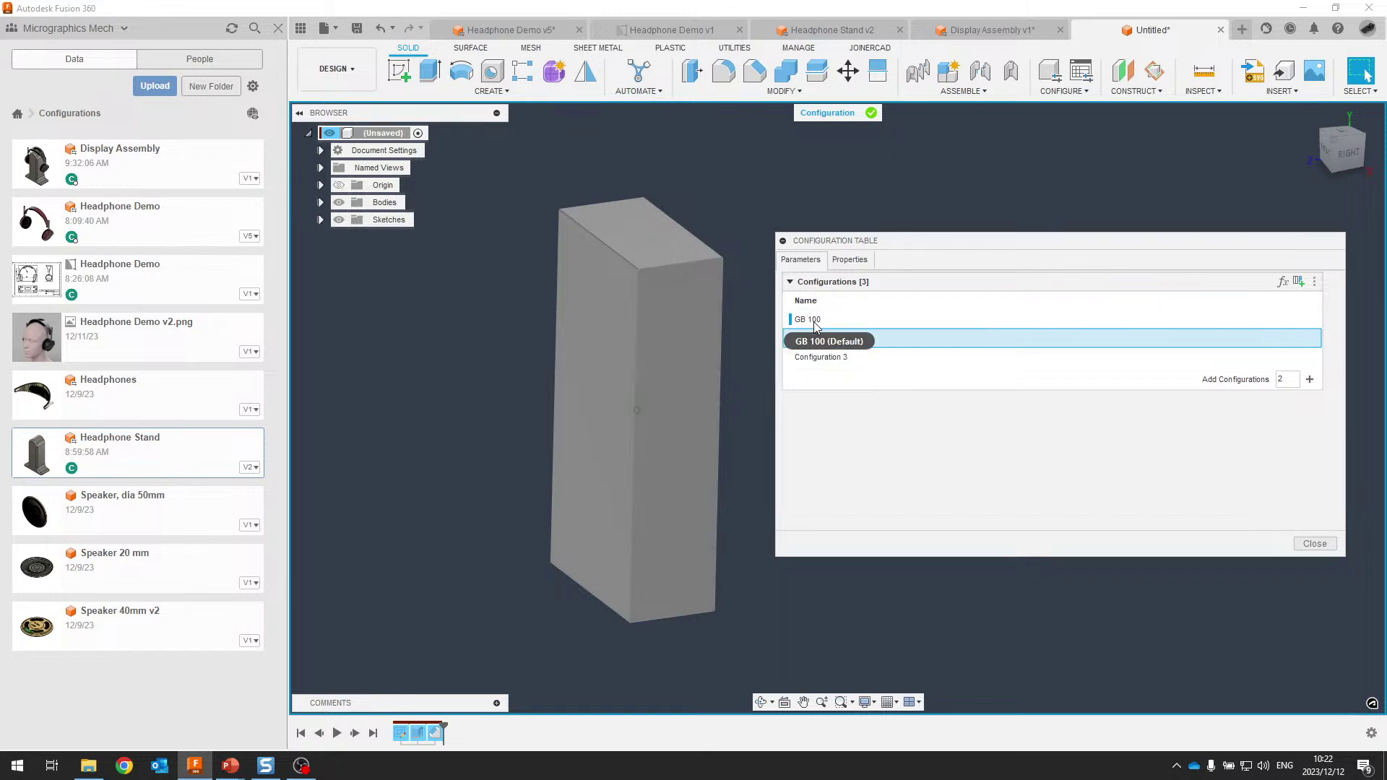
{"action": "right_click", "coordinate": [836, 339]}
{"action": "left_click", "coordinate": [869, 361]}
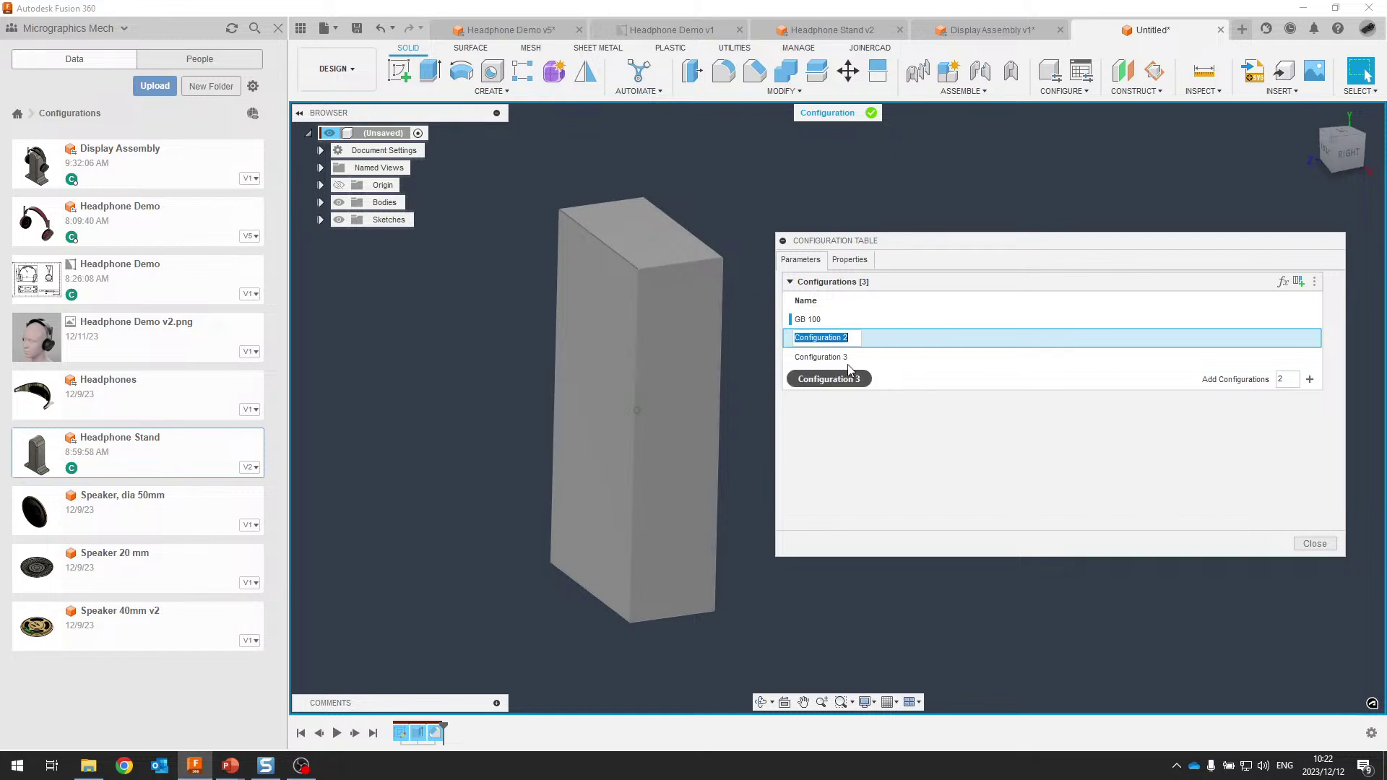
{"action": "type", "text": "GB 200"}
{"action": "key", "text": "Return"}
{"action": "right_click", "coordinate": [828, 361]}
{"action": "left_click", "coordinate": [859, 383]}
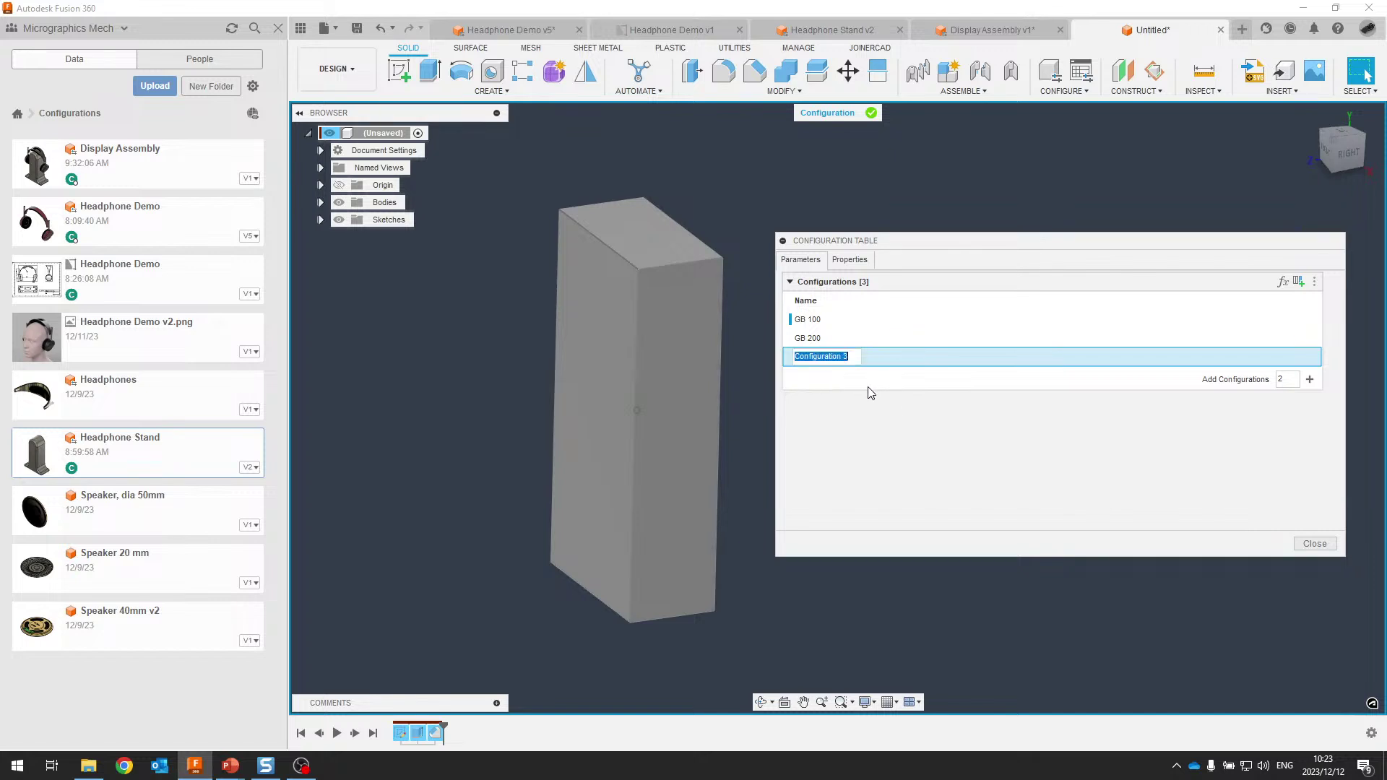
{"action": "type", "text": "GB 300"}
{"action": "key", "text": "Return"}
Add the Width and Height dimensions of the box's base sketch to the configuration table
{"action": "left_click", "coordinate": [795, 323]}
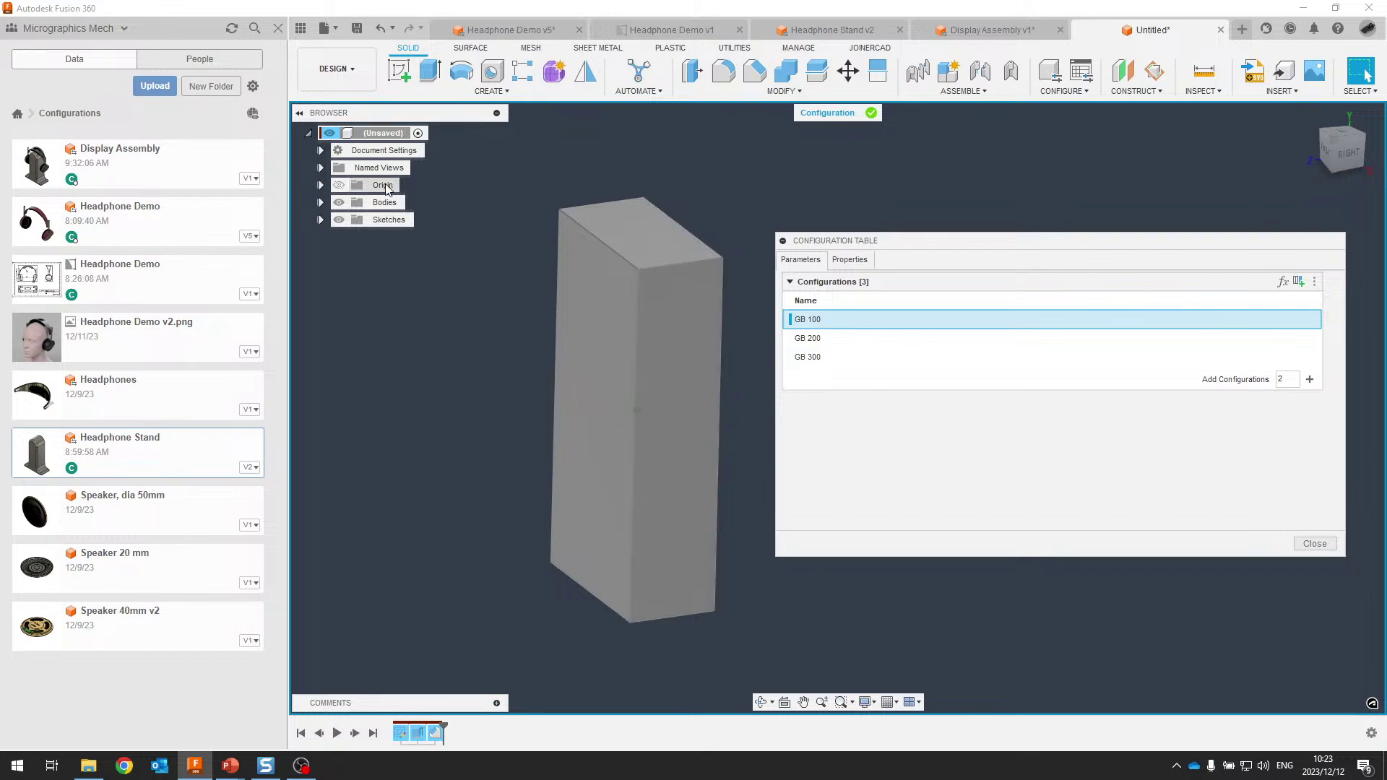
{"action": "left_click", "coordinate": [400, 735]}
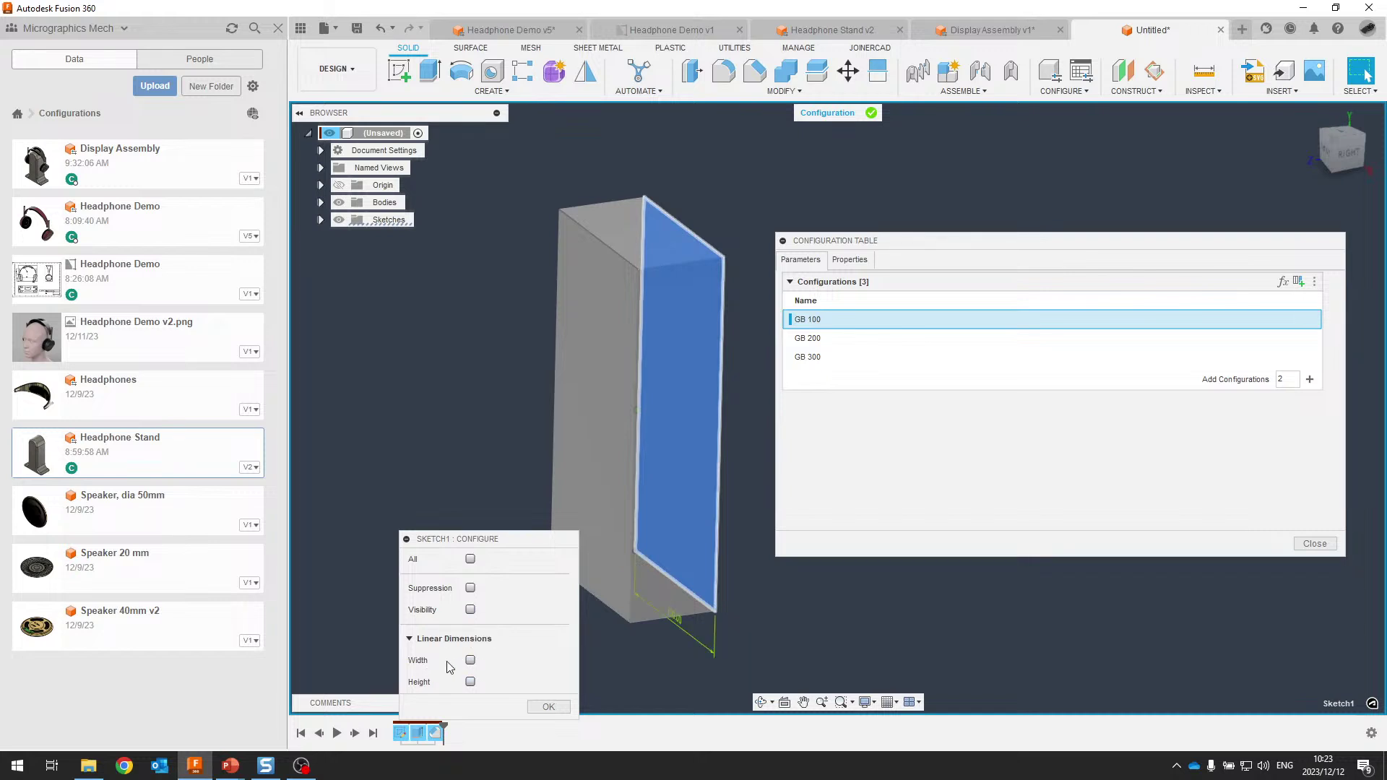
{"action": "left_click", "coordinate": [470, 661]}
{"action": "left_click", "coordinate": [471, 682]}
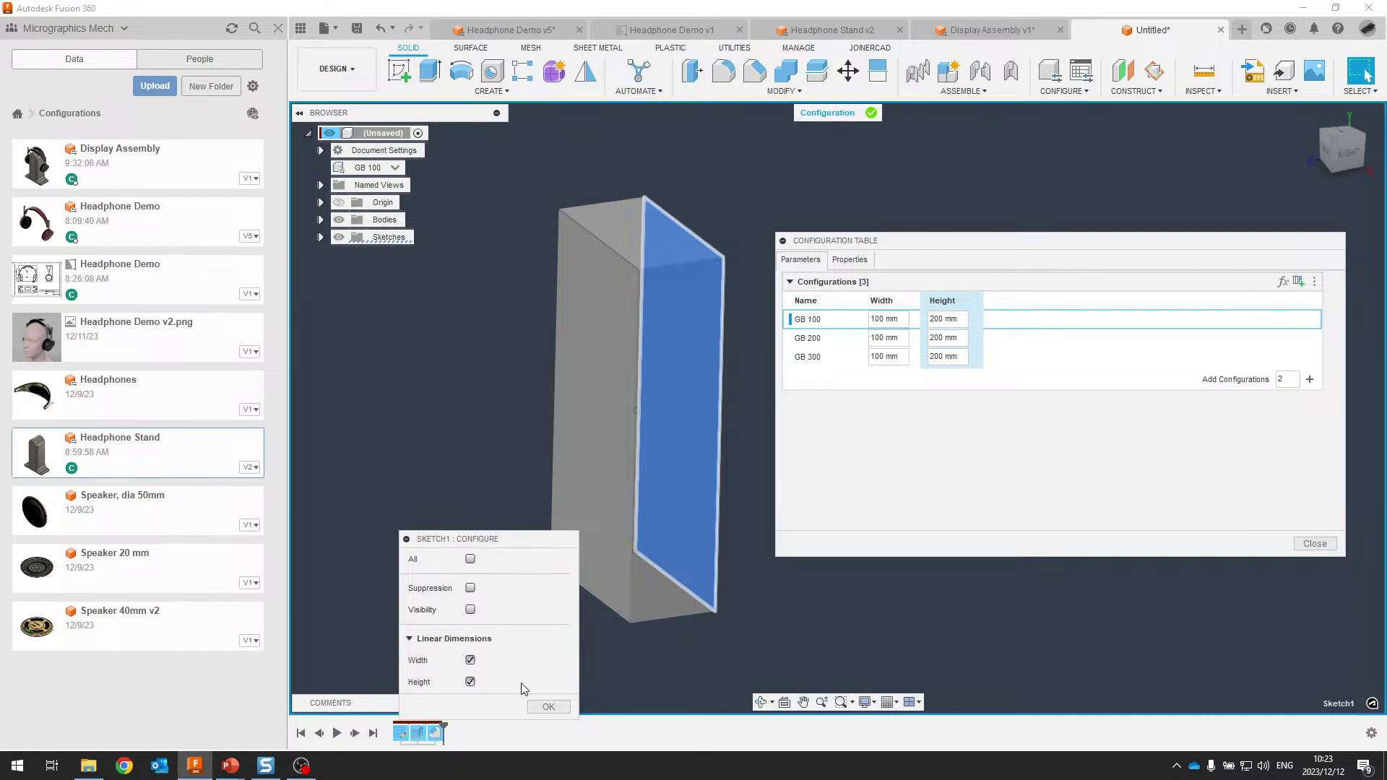
Add the extrusion's distance and the chamfer's distance to the configuration table as configurable parameters
{"action": "left_click", "coordinate": [420, 733]}
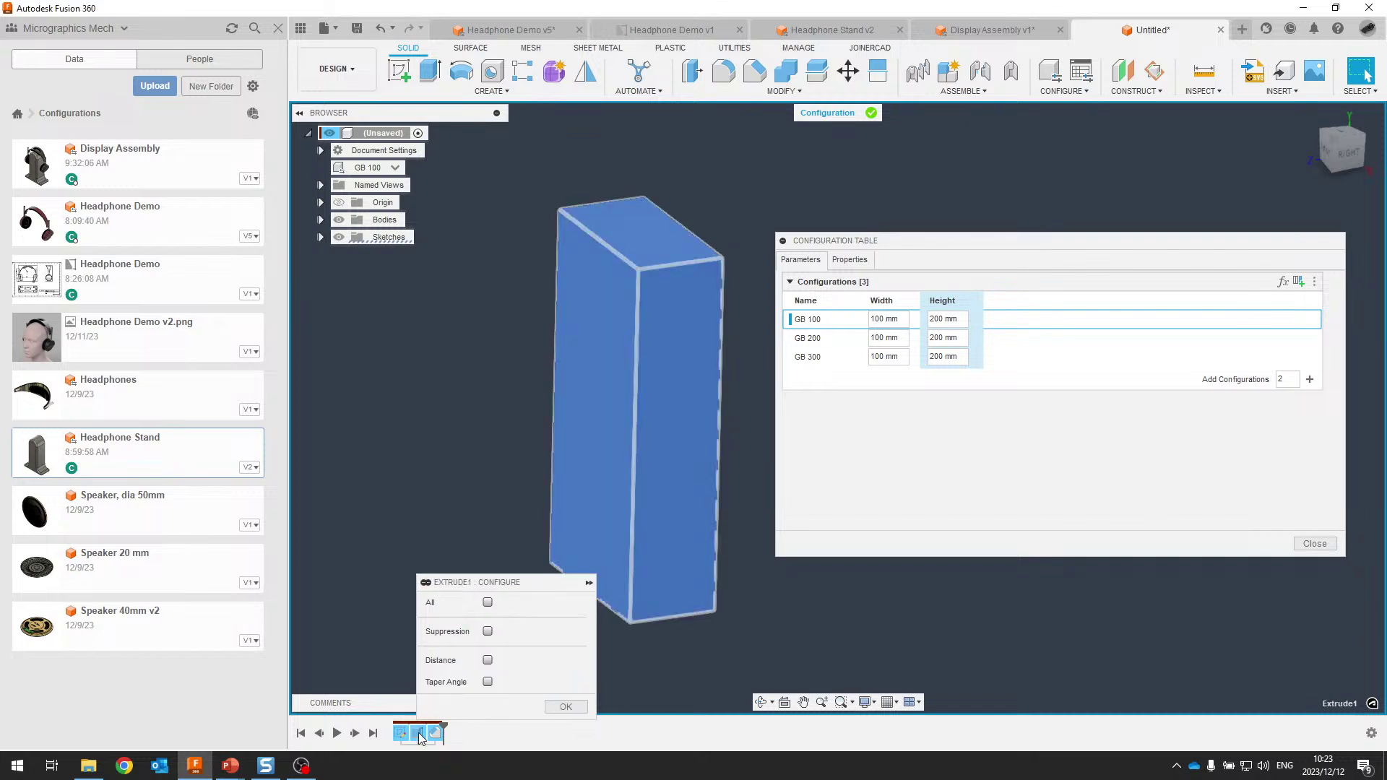
{"action": "left_click", "coordinate": [487, 661]}
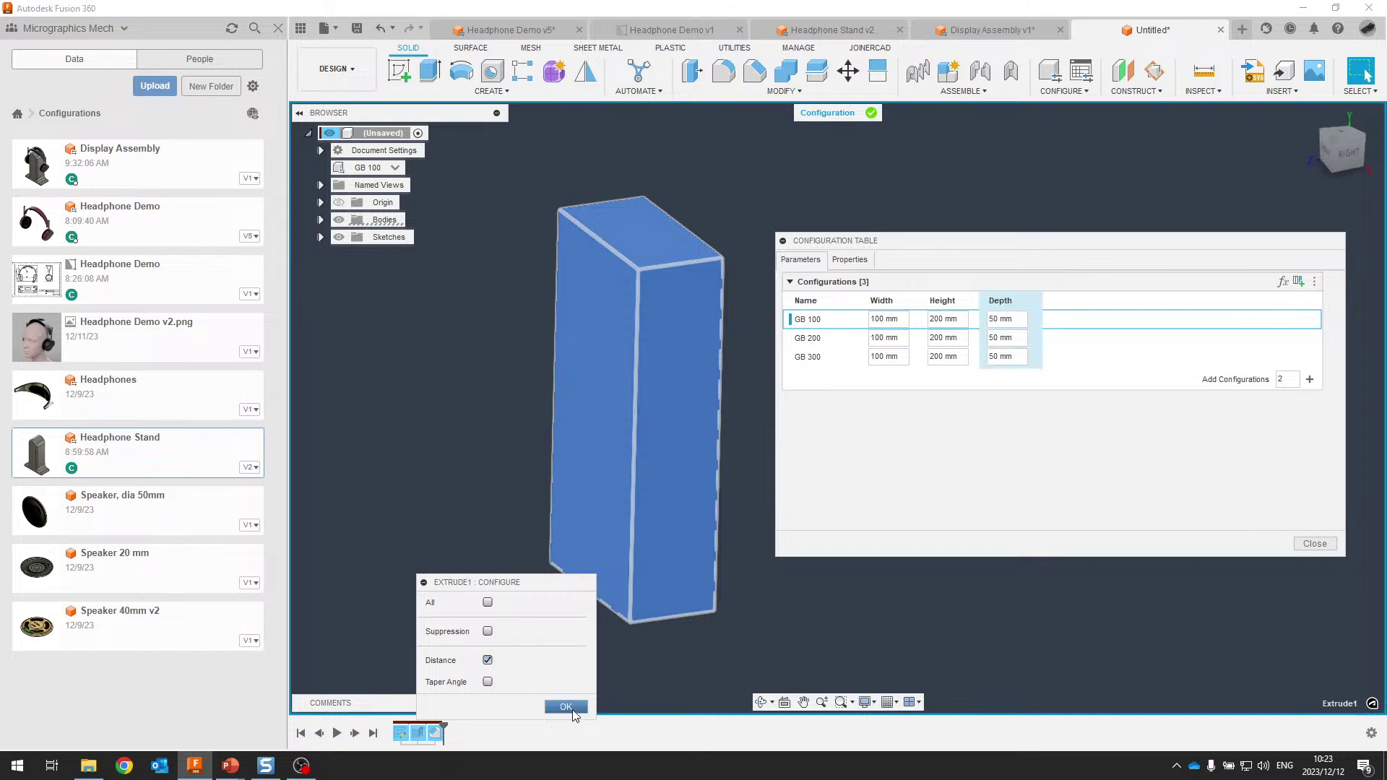
{"action": "left_click", "coordinate": [435, 733]}
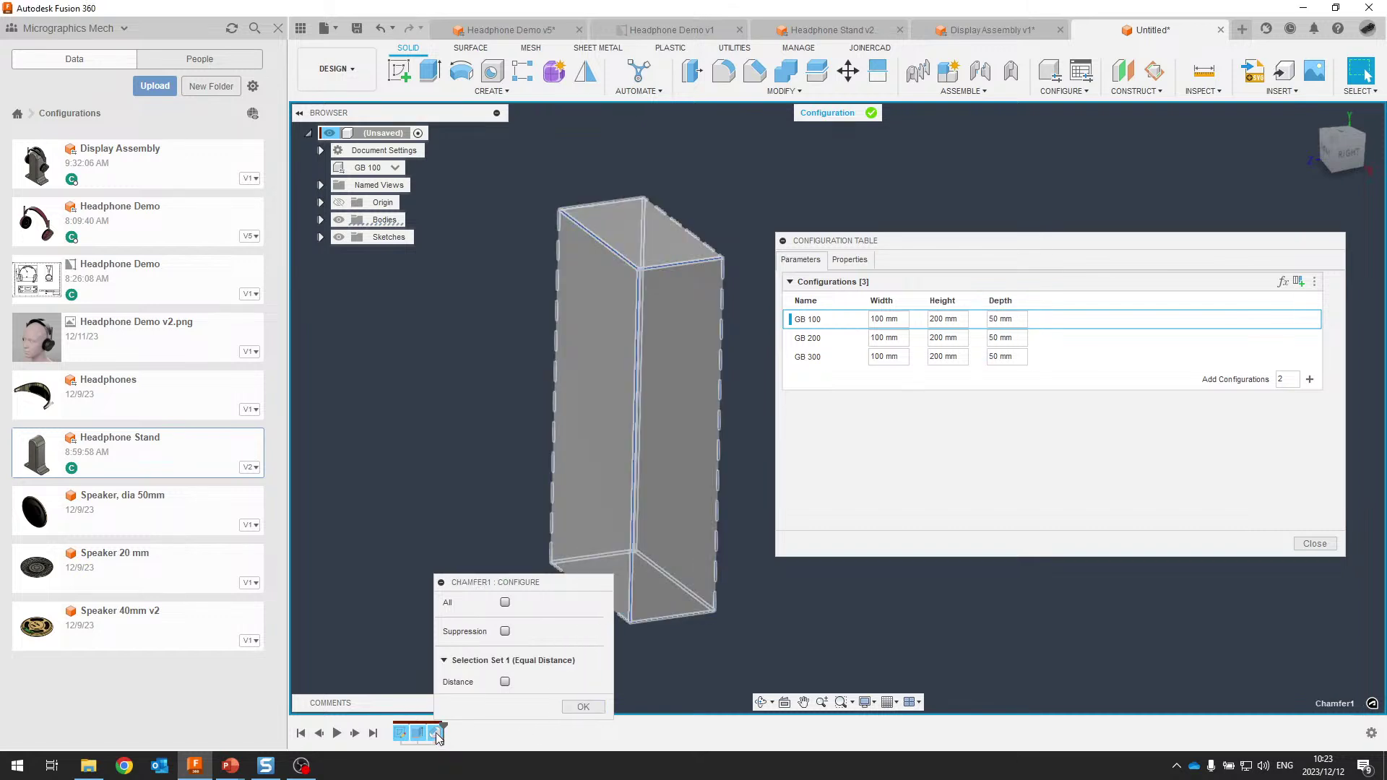
{"action": "left_click", "coordinate": [505, 682]}
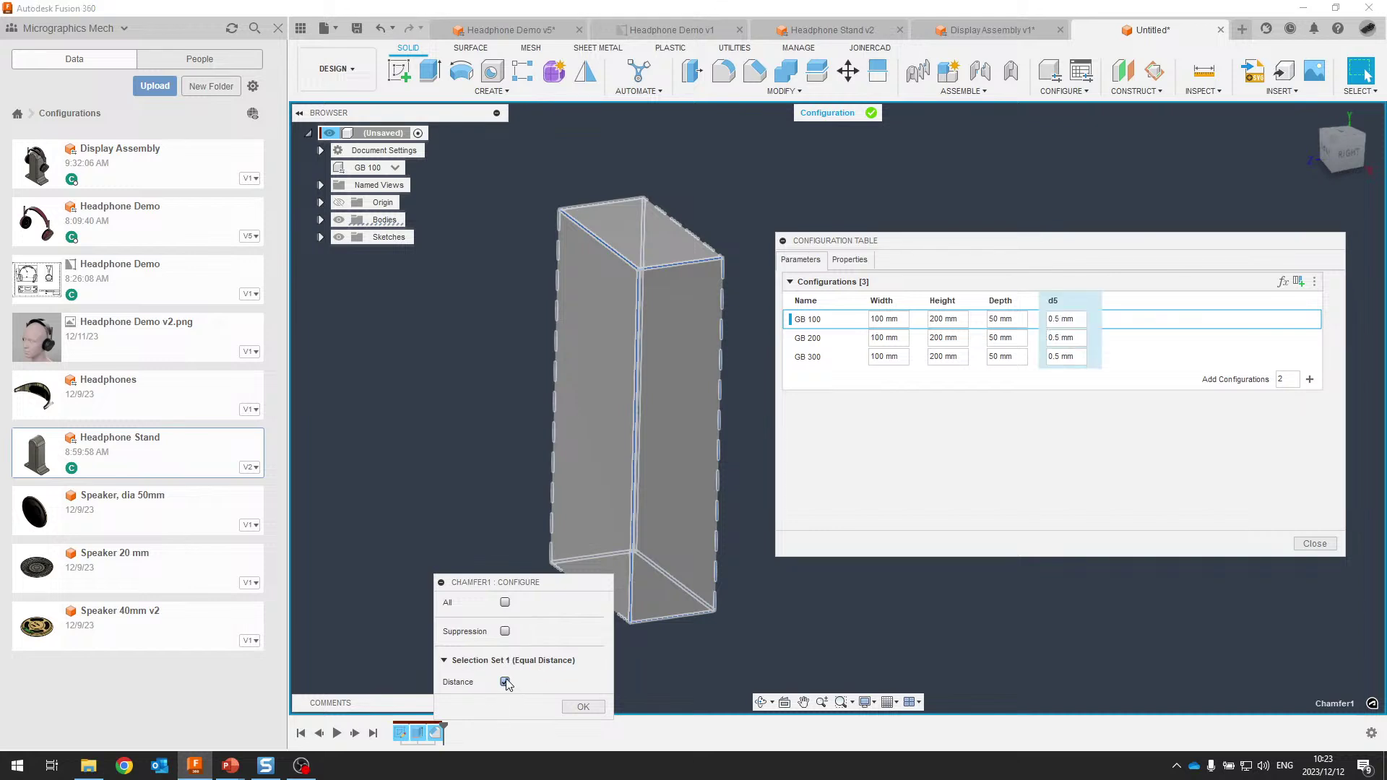
{"action": "left_click", "coordinate": [582, 708]}
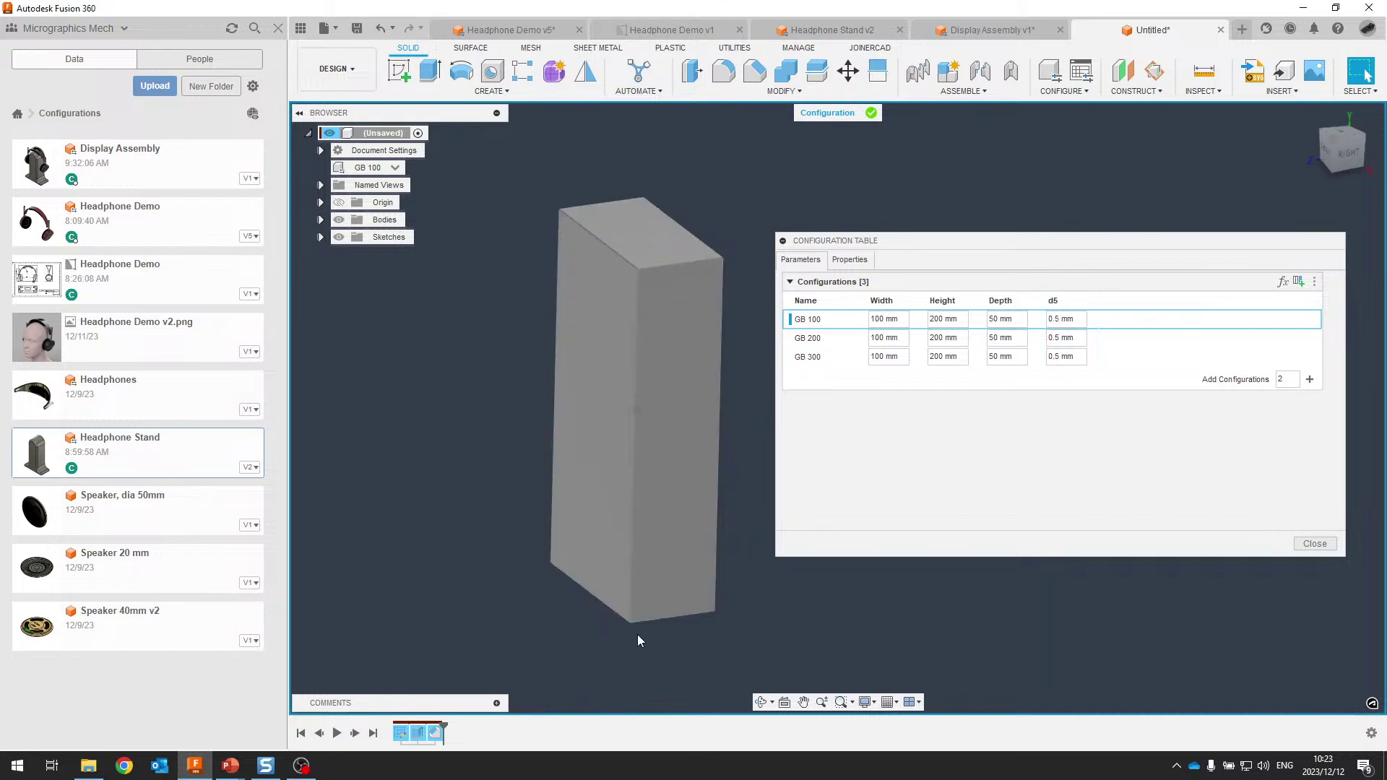
Set the Height to 100 mm for GB 100 and 300 mm for GB 300
{"action": "left_click", "coordinate": [885, 339]}
{"action": "left_click_drag", "start_coordinate": [884, 339], "coordinate": [871, 339]}
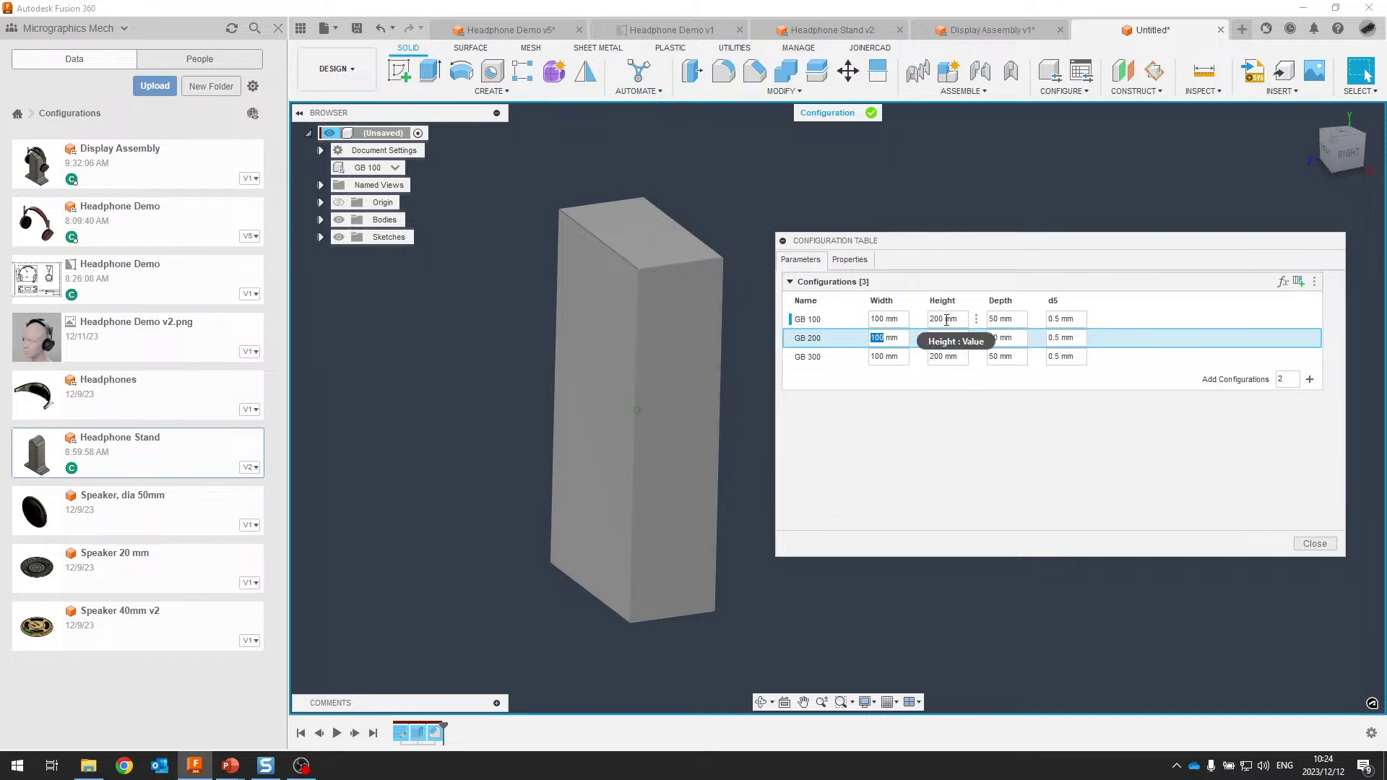
{"action": "left_click_drag", "start_coordinate": [944, 319], "coordinate": [917, 320]}
{"action": "type", "text": "100"}
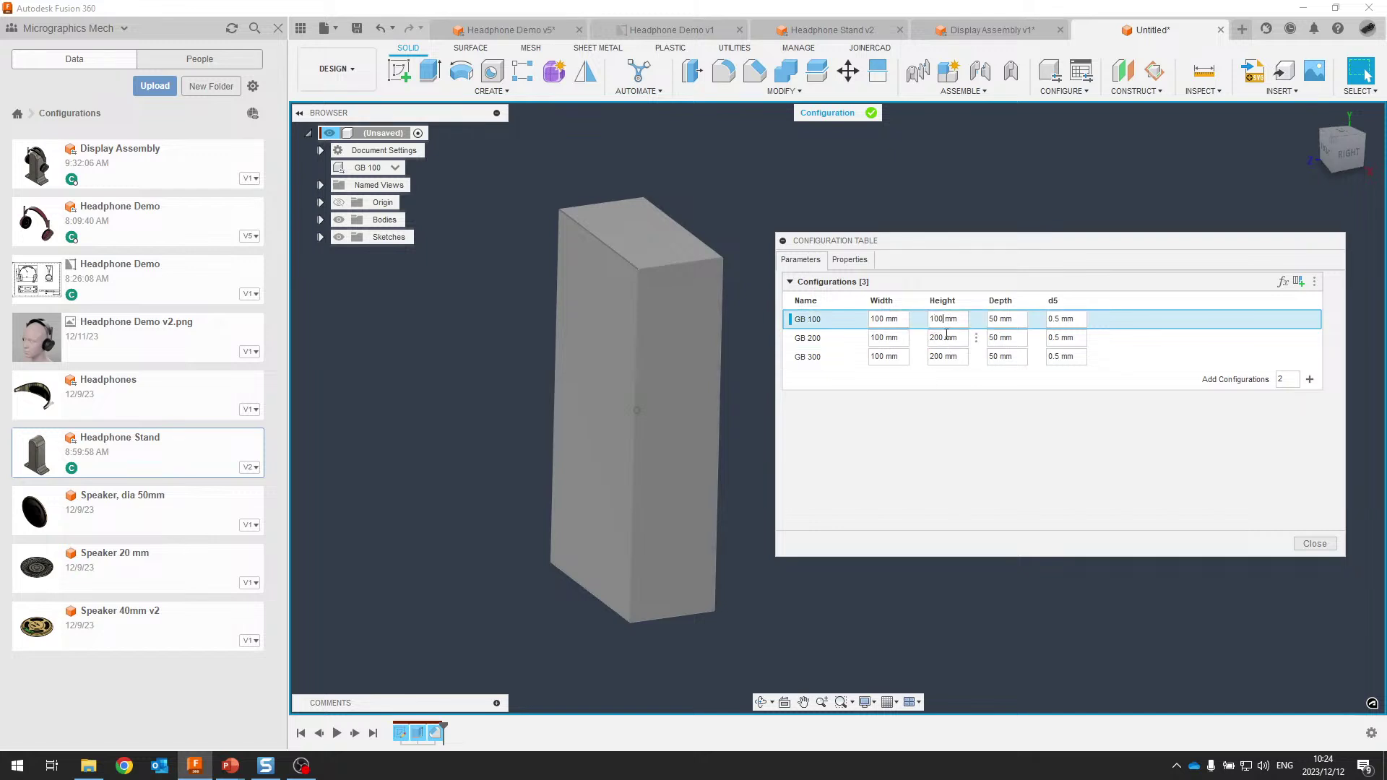
{"action": "key", "text": "Return"}
{"action": "left_click", "coordinate": [940, 356]}
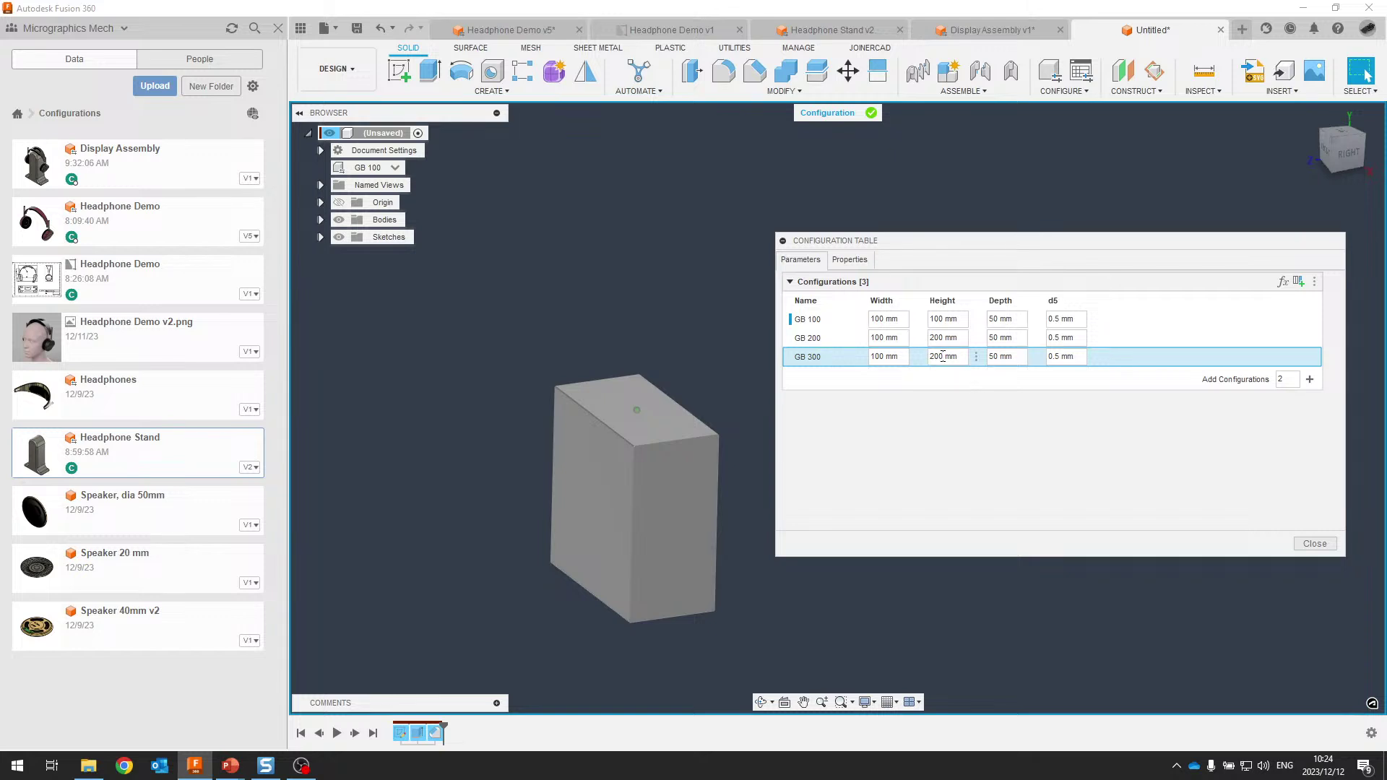
{"action": "type", "text": "300"}
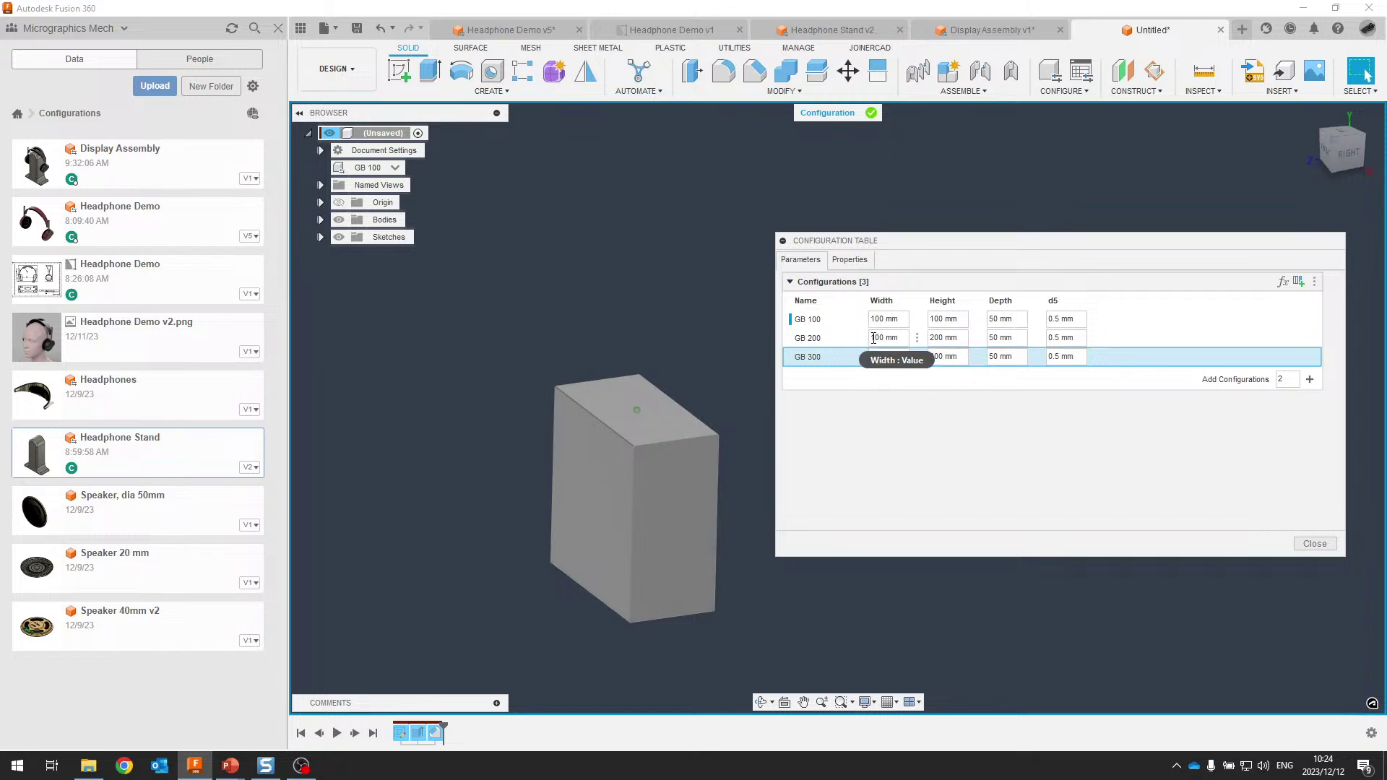
Set the Width to 50 mm for GB 100 and 150 mm for GB 300
{"action": "left_click", "coordinate": [881, 320]}
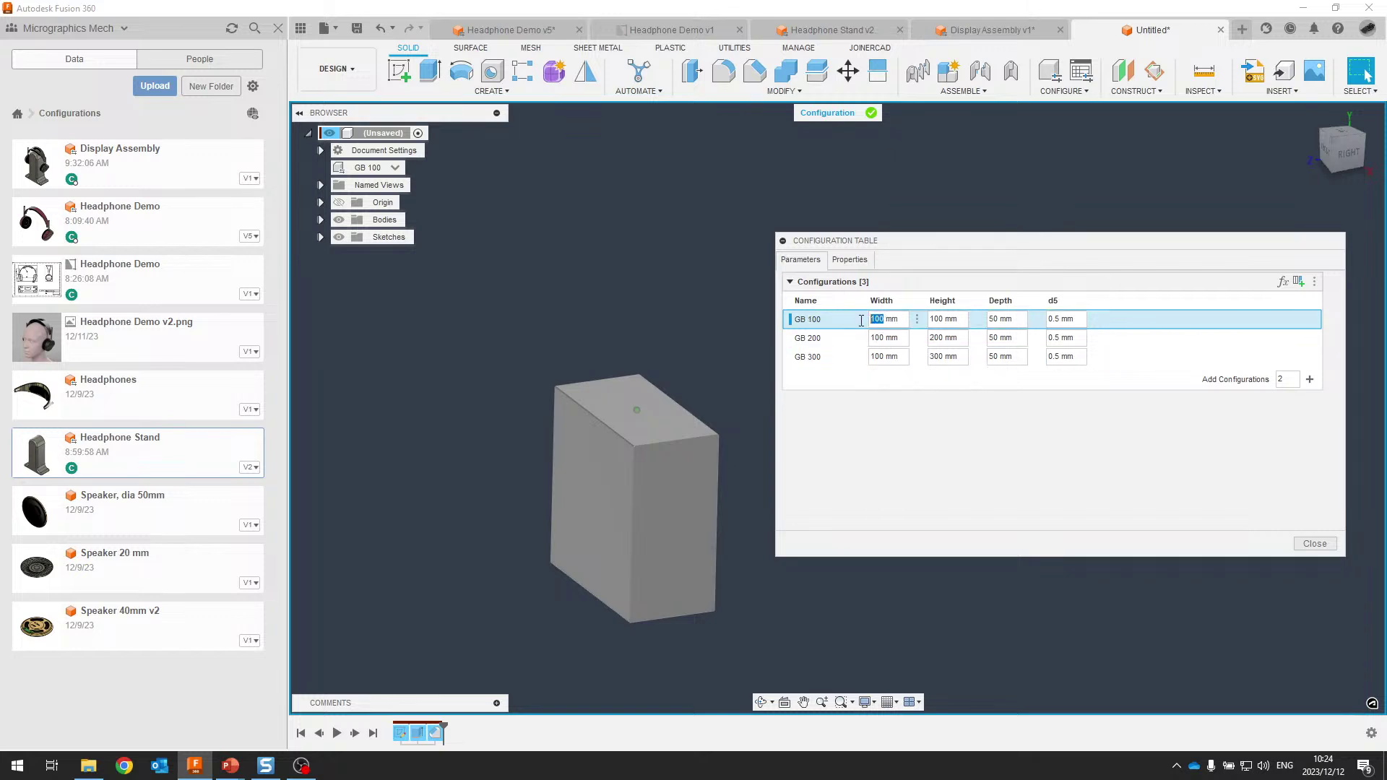
{"action": "type", "text": "50"}
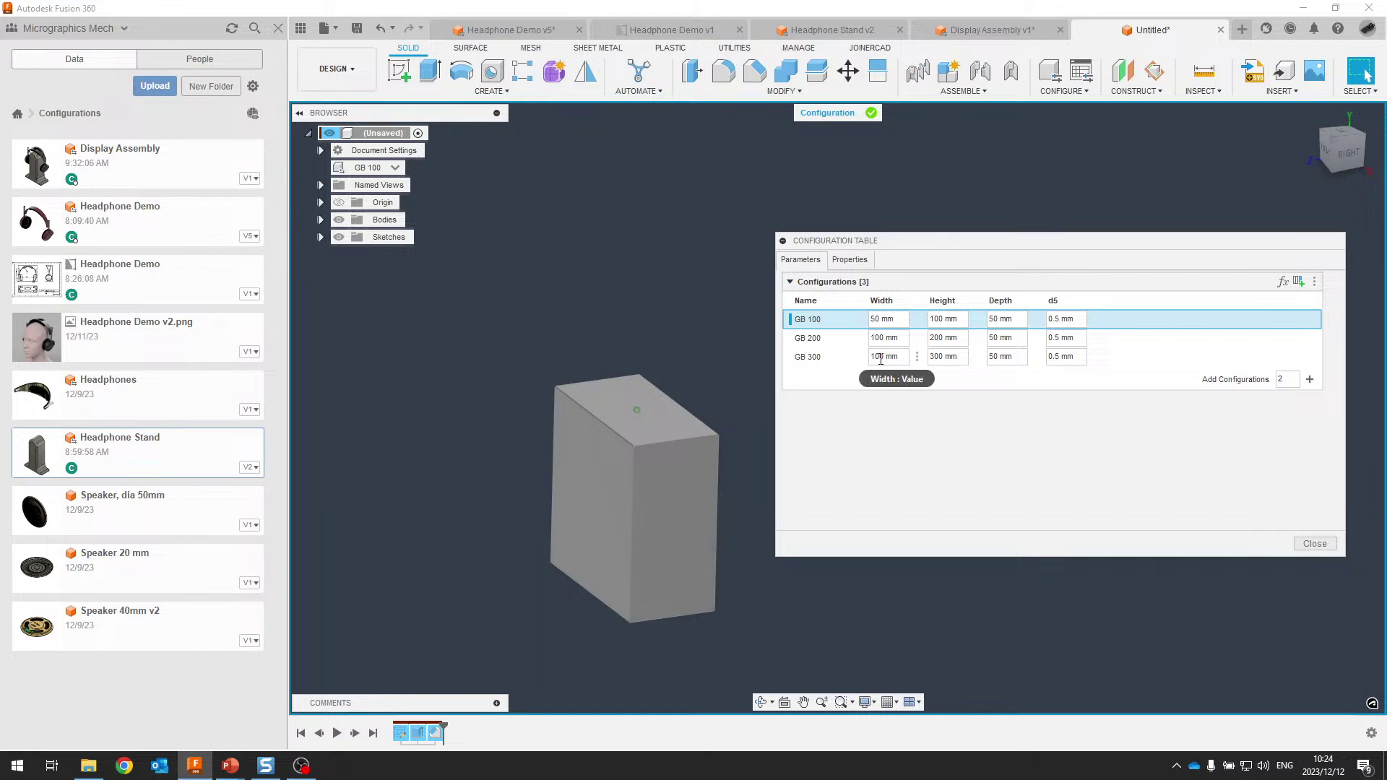
{"action": "left_click", "coordinate": [882, 357]}
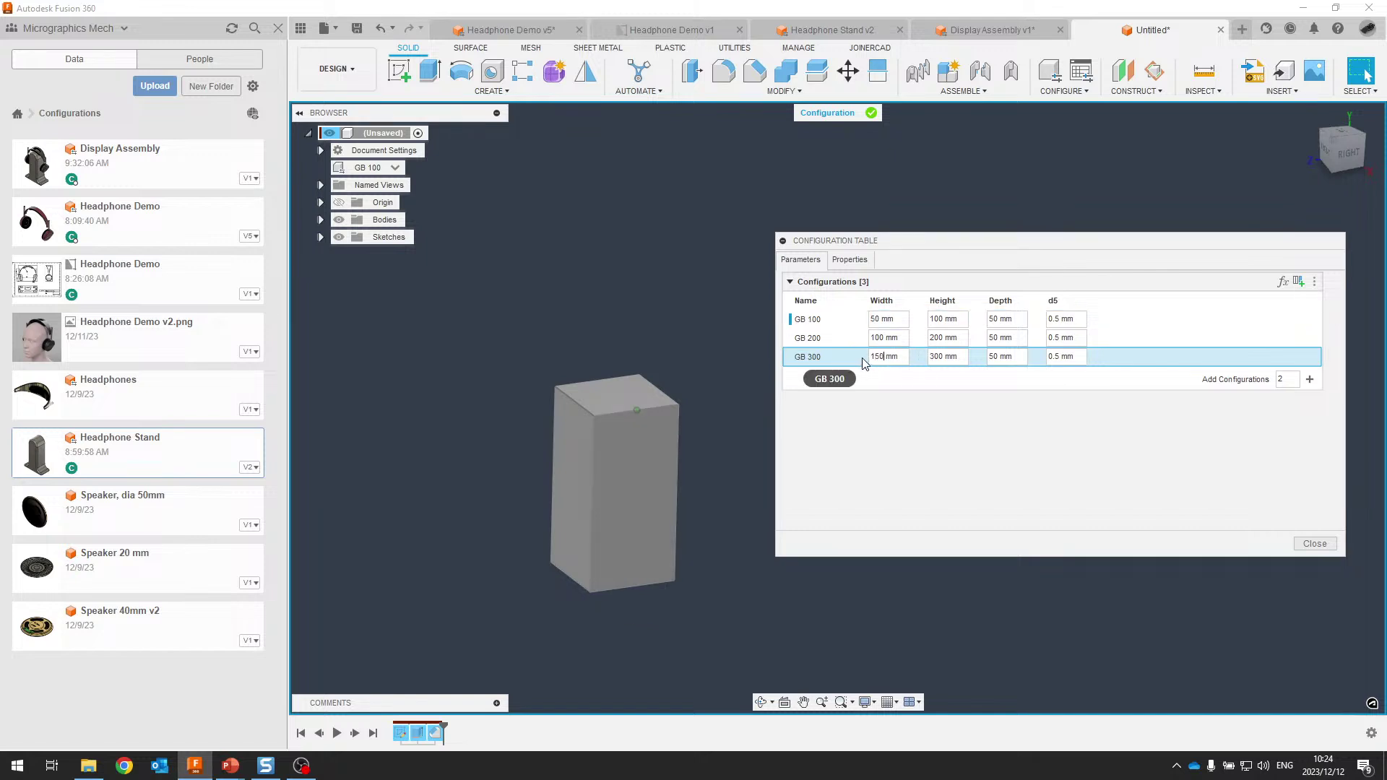
{"action": "type", "text": "150"}
{"action": "left_click", "coordinate": [997, 321]}
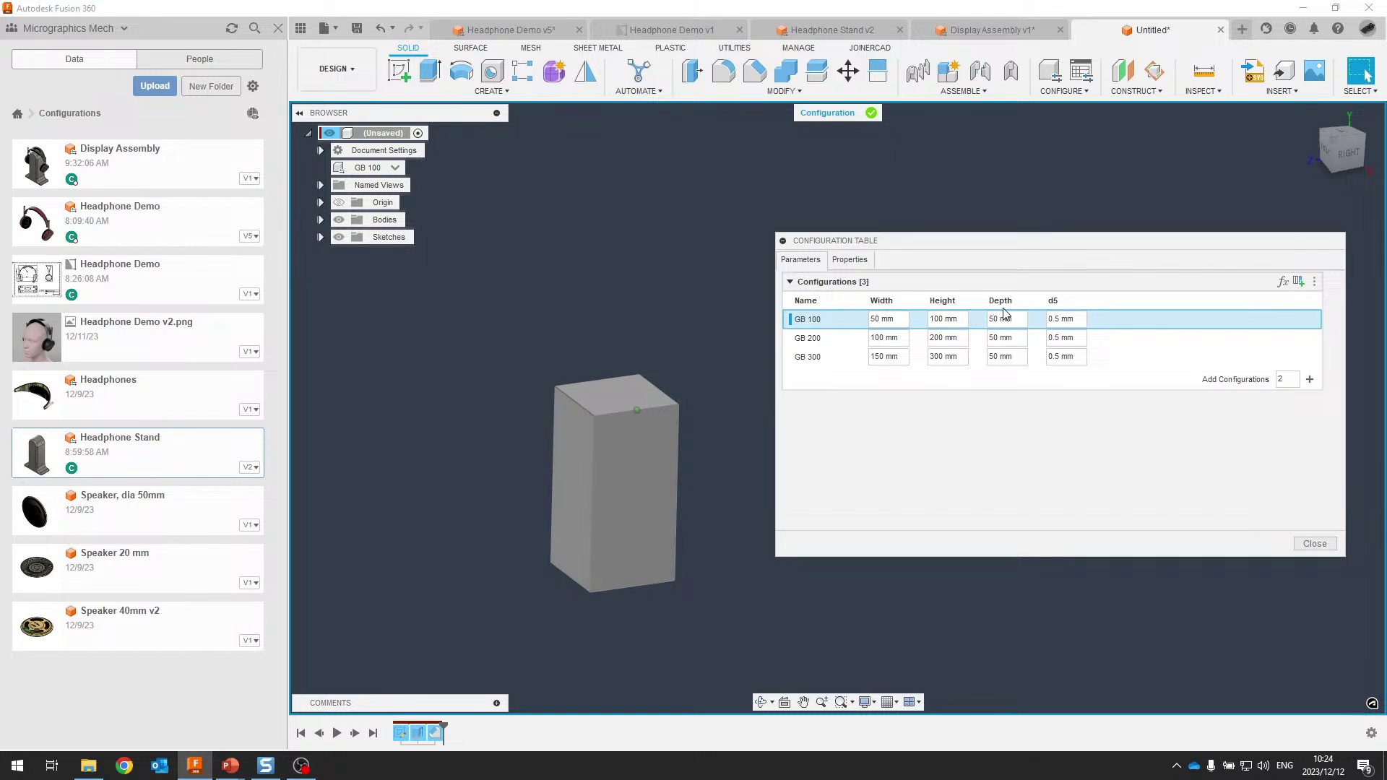
{"action": "key", "text": "Return"}
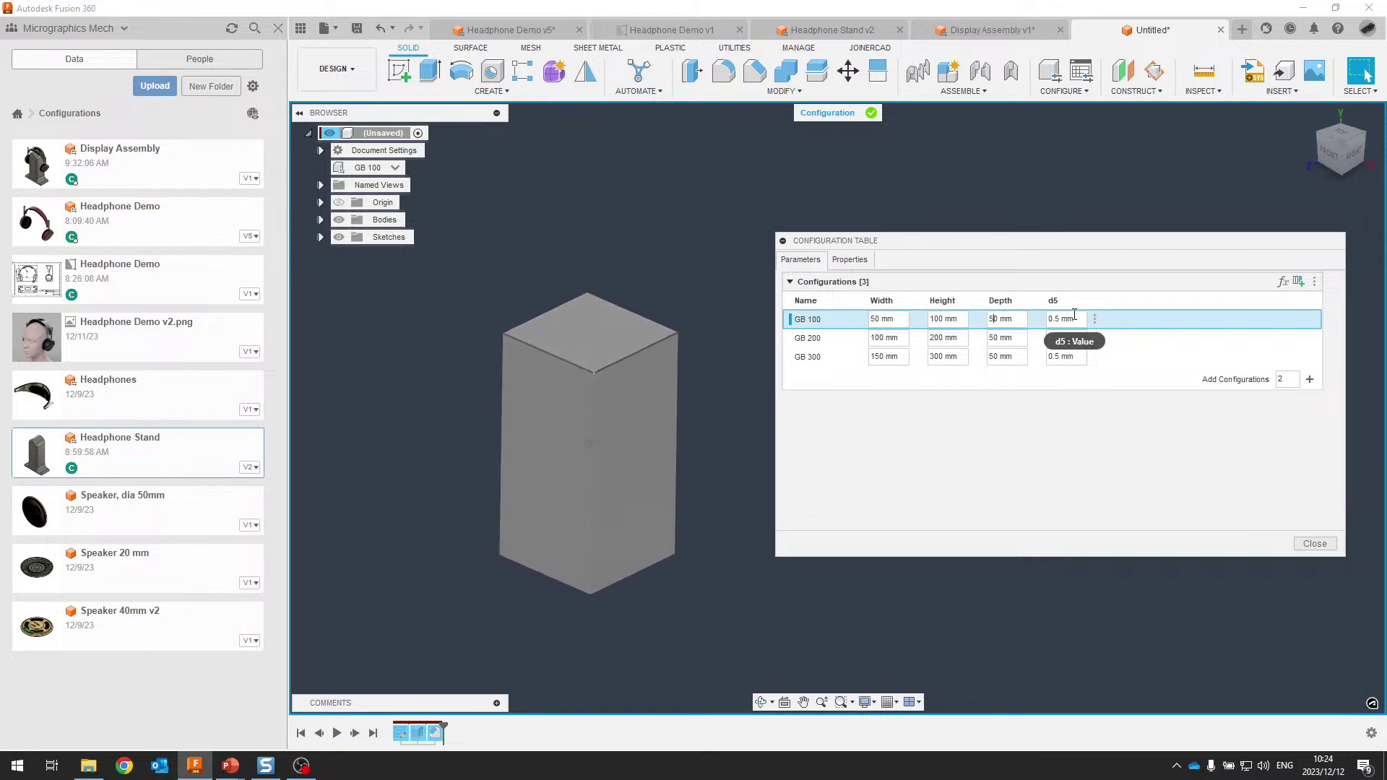
Set the chamfer distance d5 to 1 mm for GB 200 and 1.5 mm for GB 300
{"action": "left_click", "coordinate": [1056, 338]}
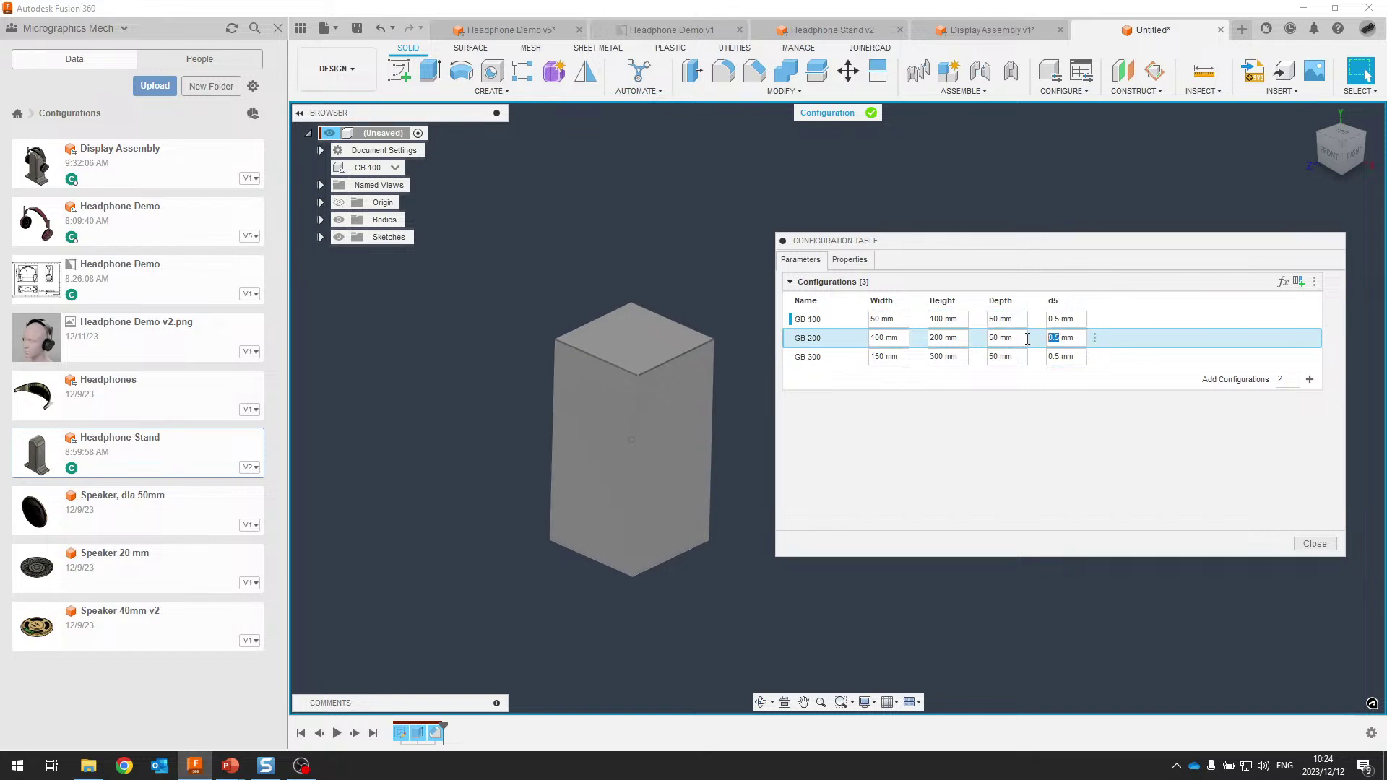
{"action": "type", "text": "1"}
{"action": "left_click", "coordinate": [1051, 356]}
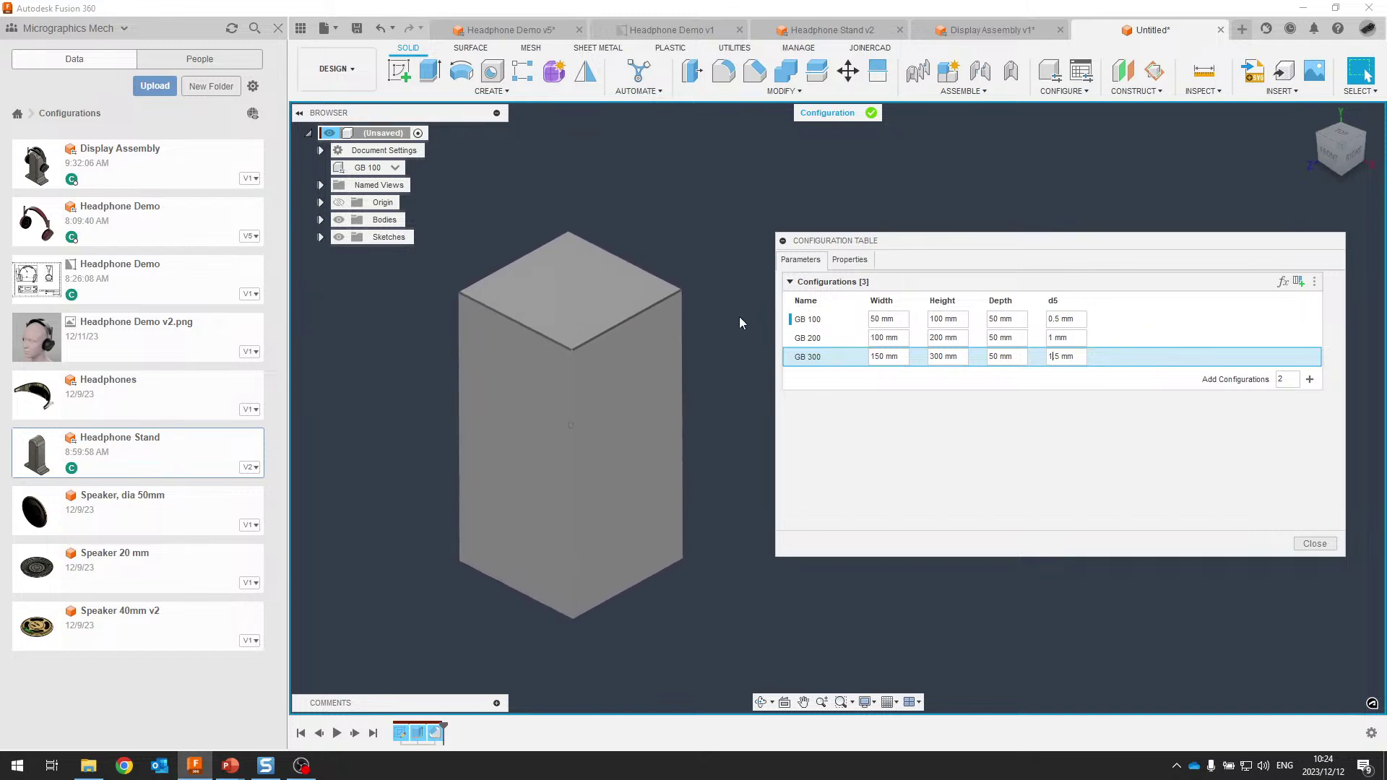
{"action": "left_click", "coordinate": [818, 323]}
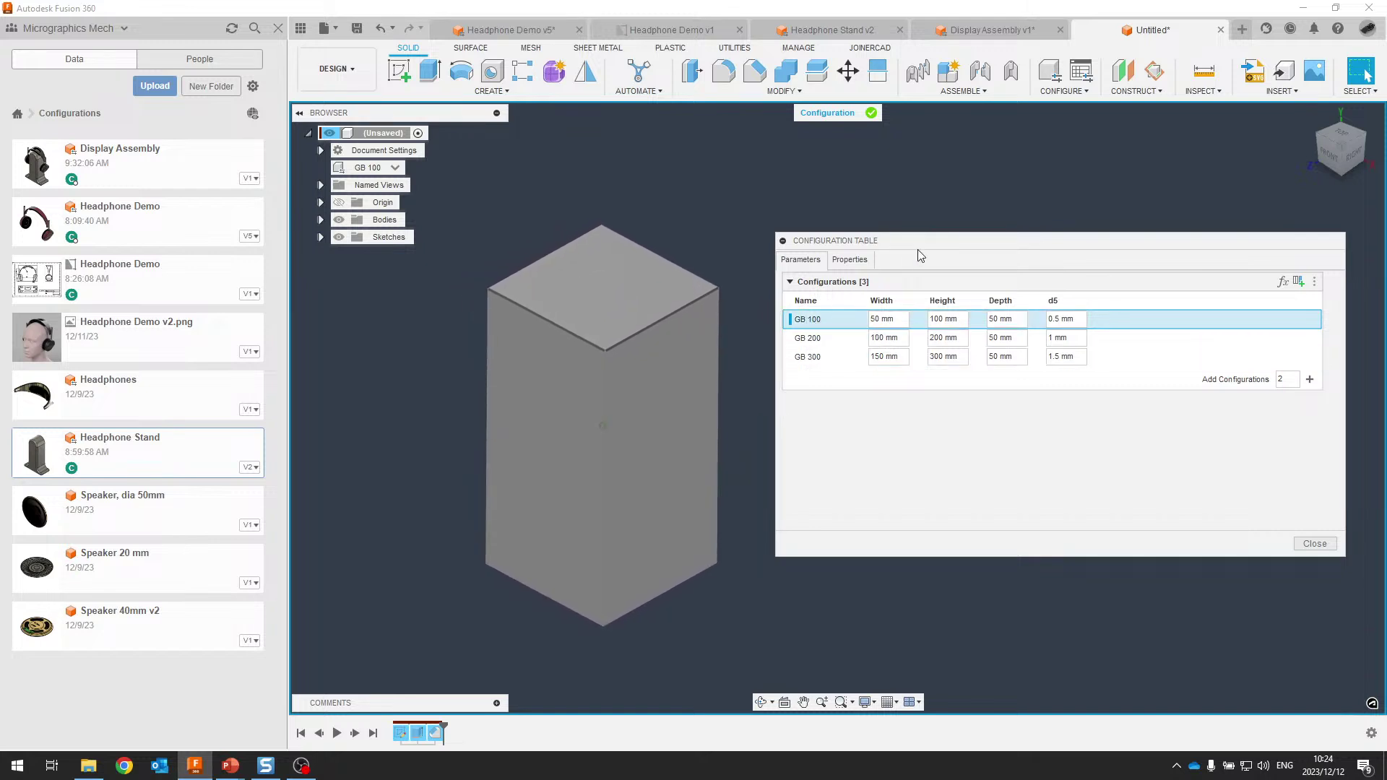
Activate GB 200, GB 300 and GB 100 in turn to compare the box sizes, ending on GB 300
{"action": "left_click_drag", "start_coordinate": [937, 241], "coordinate": [981, 235]}
{"action": "left_click", "coordinate": [850, 333]}
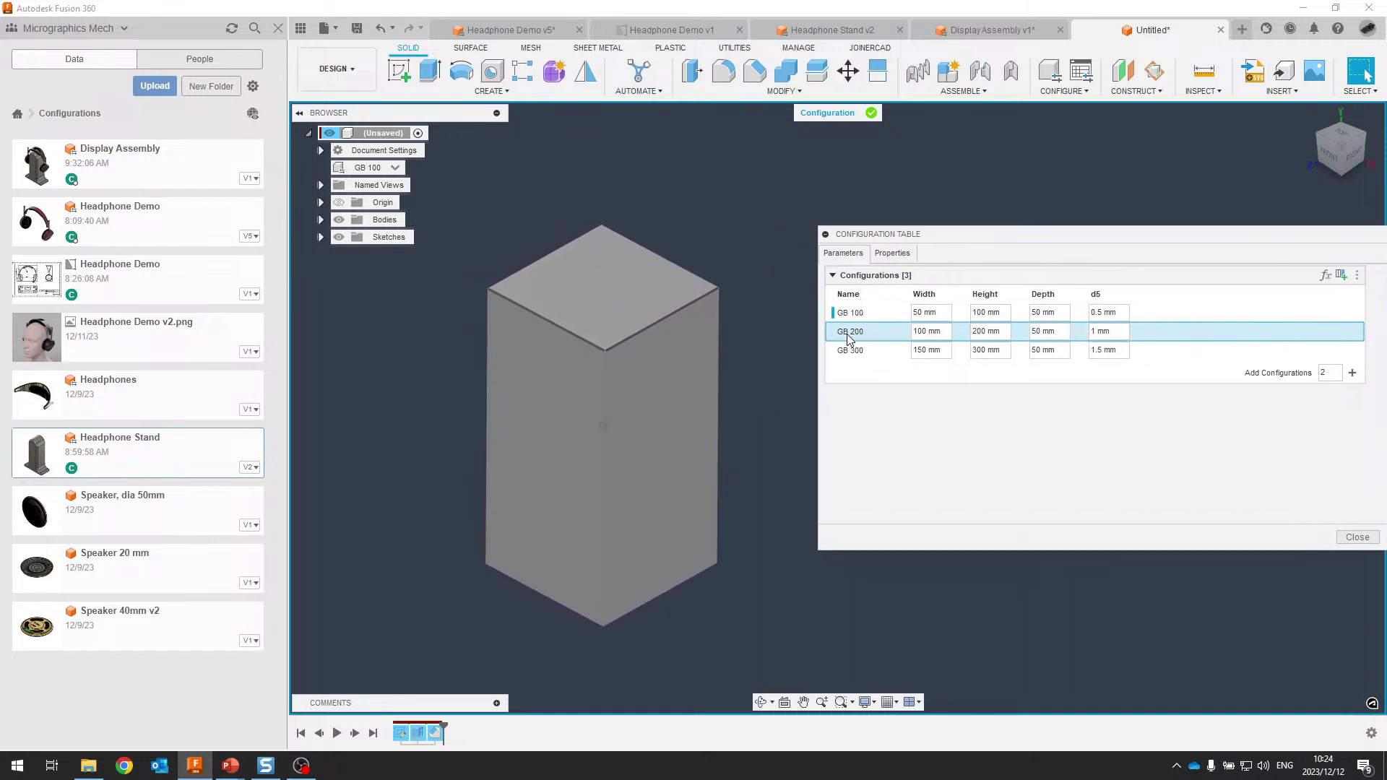
{"action": "left_click", "coordinate": [854, 352]}
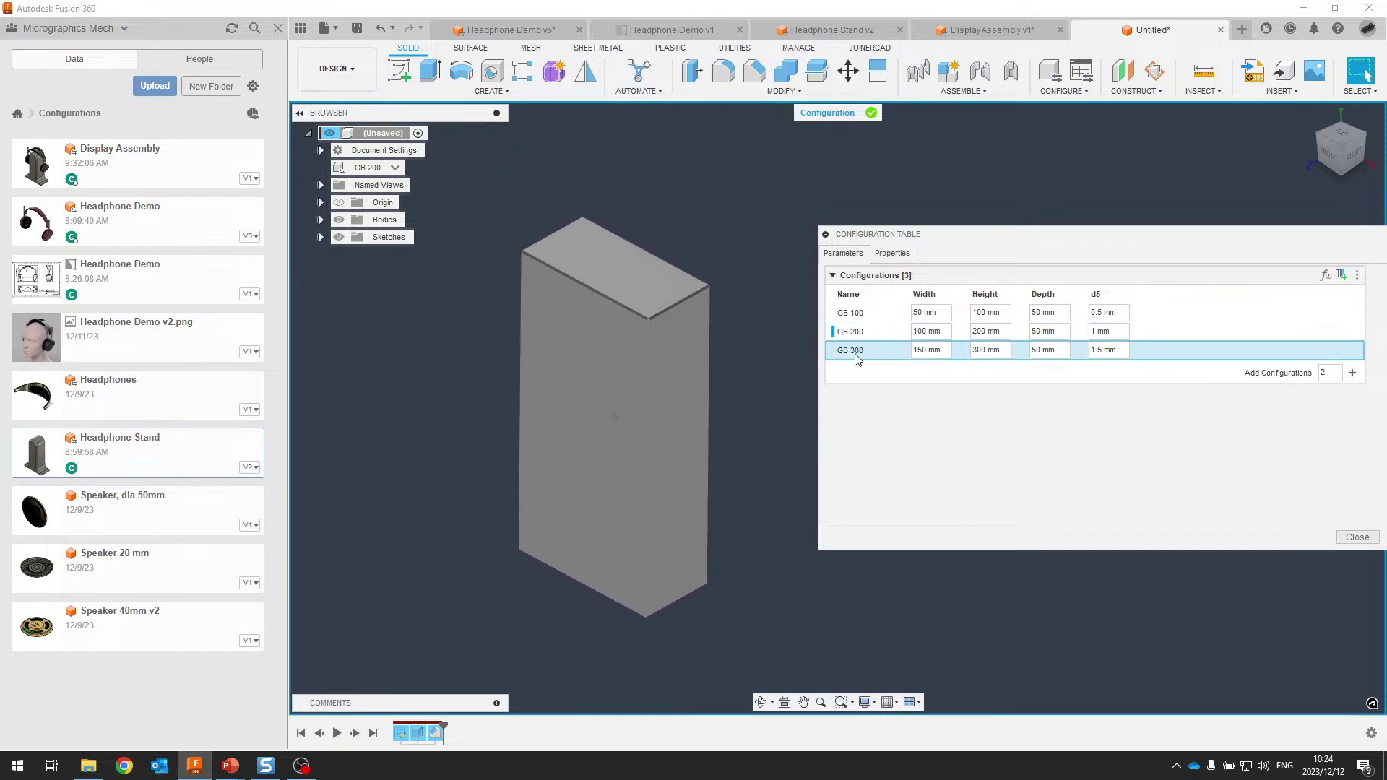
{"action": "left_click", "coordinate": [863, 316]}
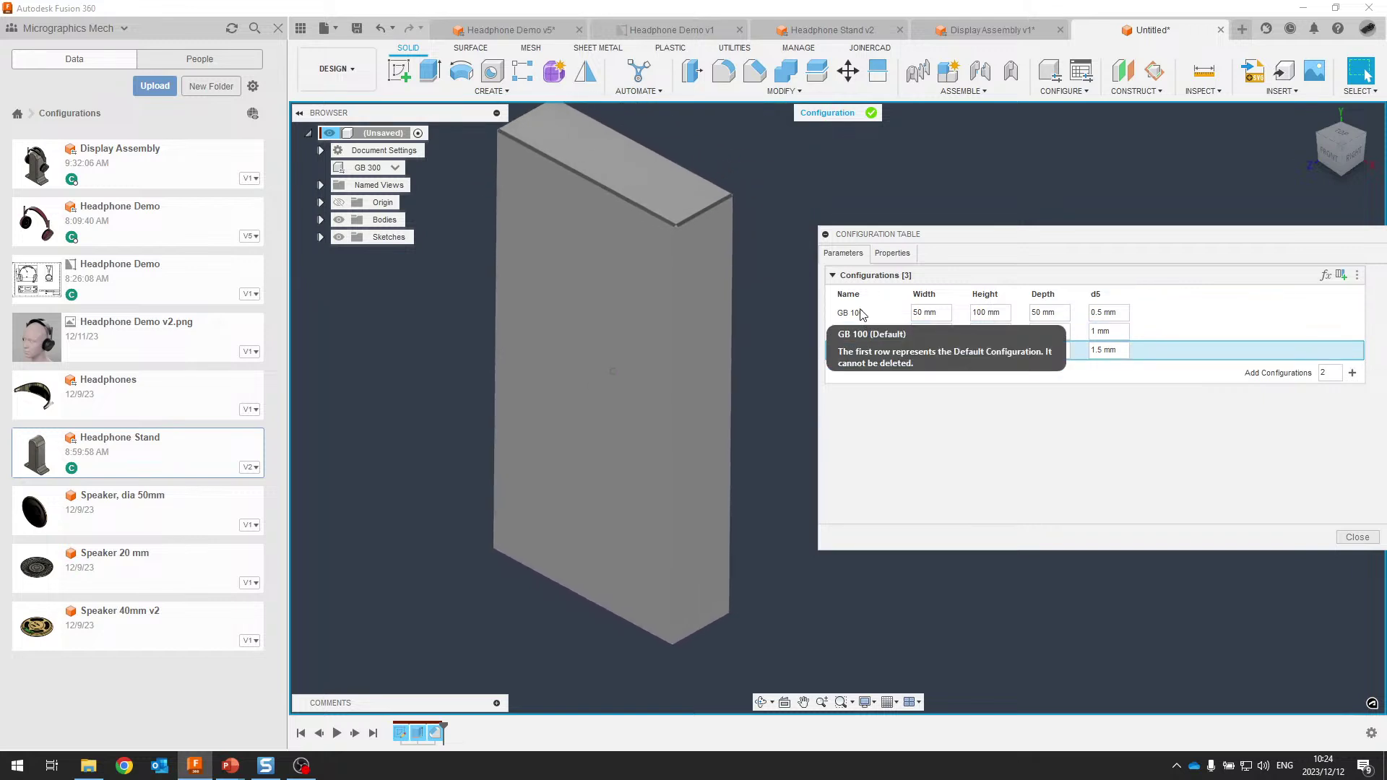
{"action": "left_click", "coordinate": [861, 336]}
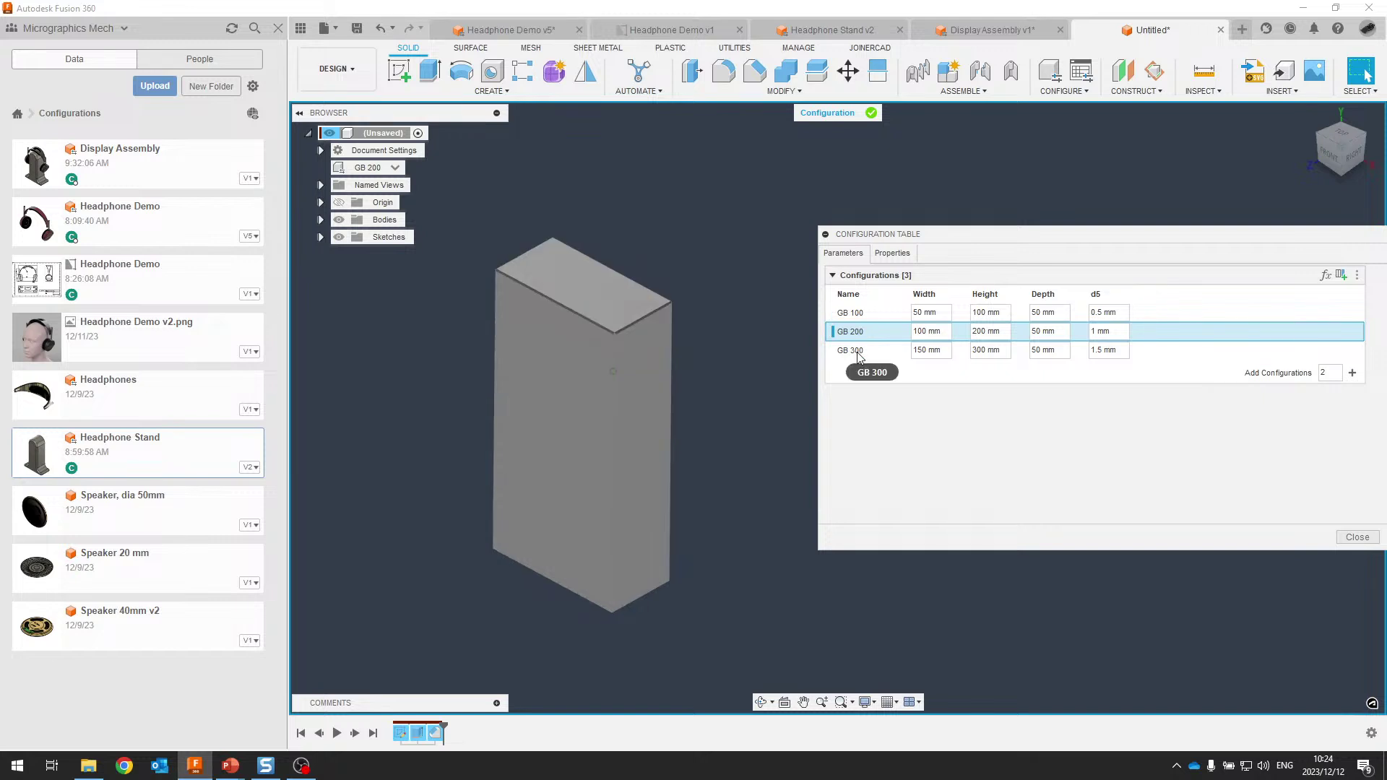
{"action": "left_click", "coordinate": [858, 354]}
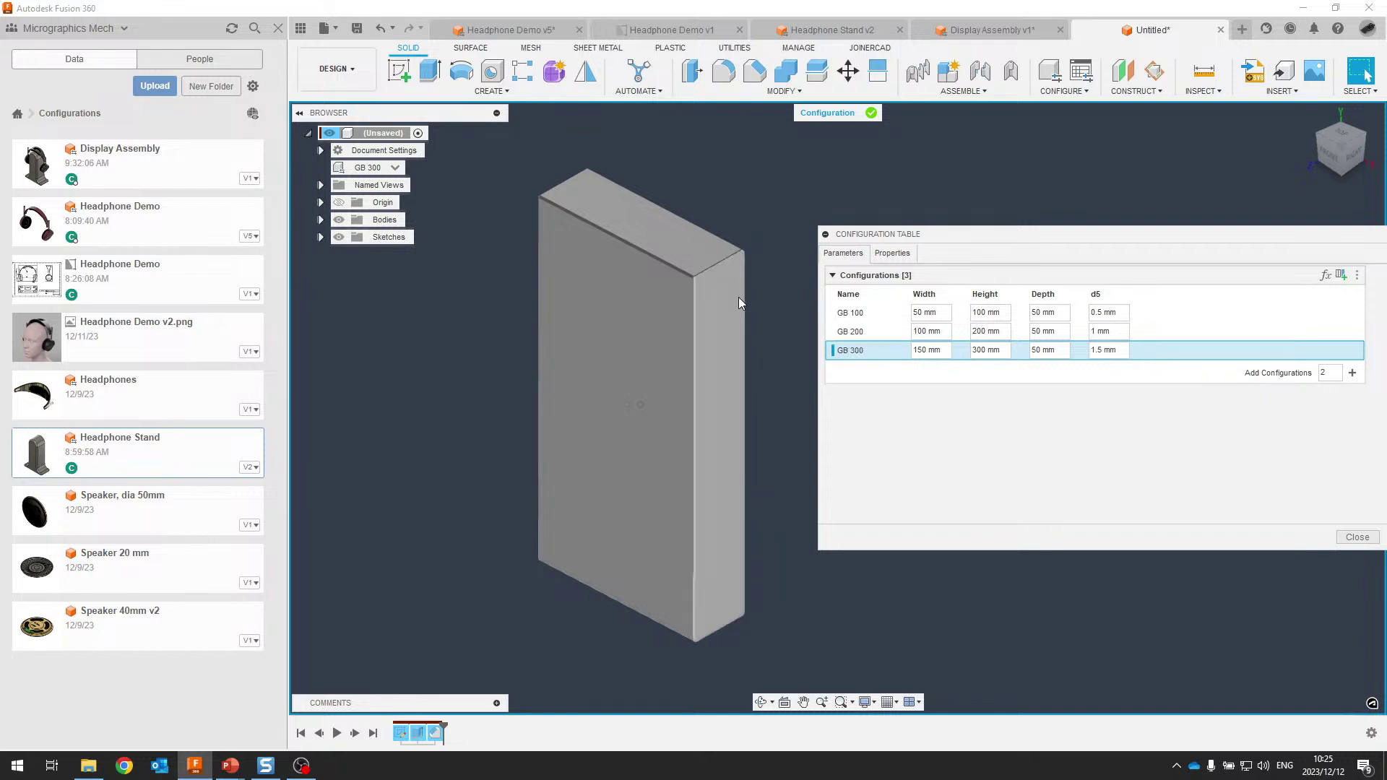
Set the Width of GB 100 to the expression Height/2 and activate that configuration
{"action": "left_click", "coordinate": [1003, 314]}
{"action": "left_click", "coordinate": [1004, 314]}
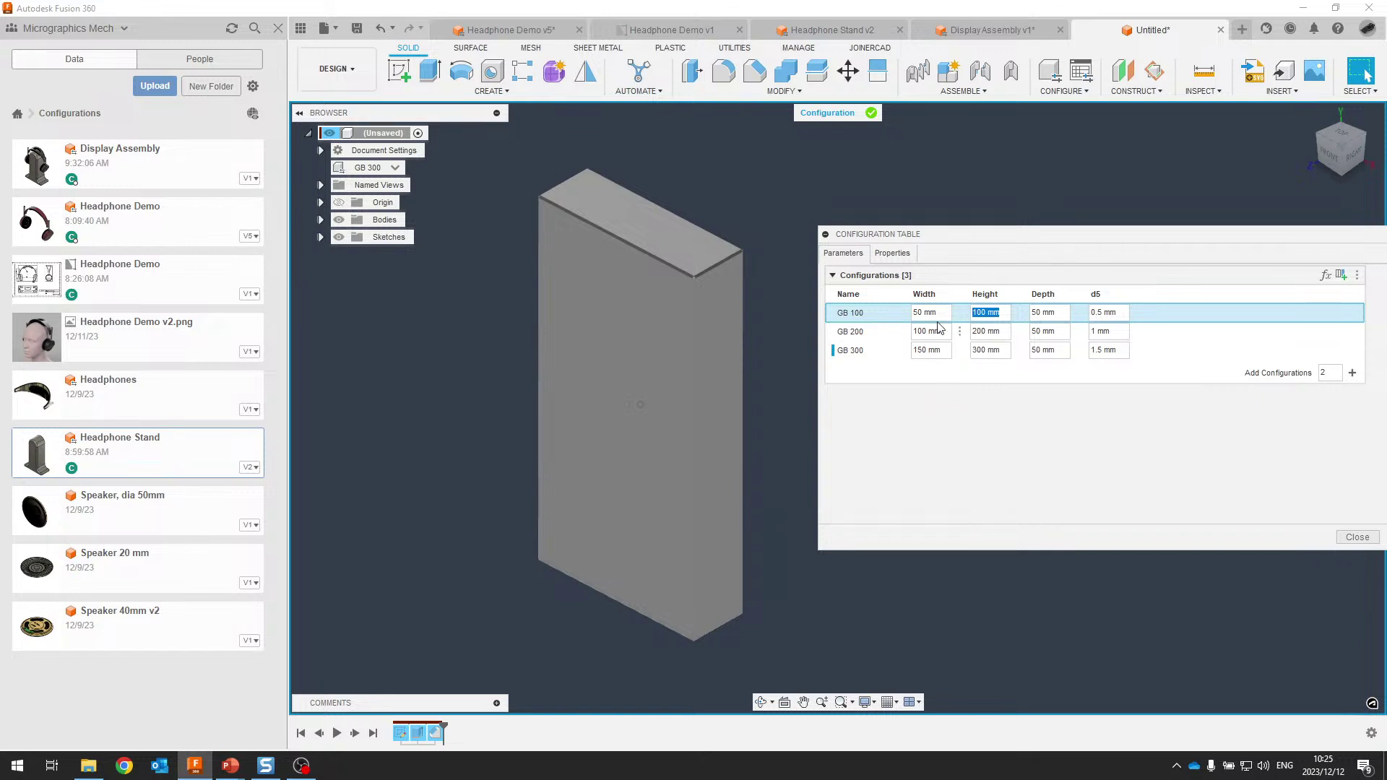
{"action": "key", "text": "shift+Tab"}
{"action": "type", "text": "He"}
{"action": "type", "text": "ight/2"}
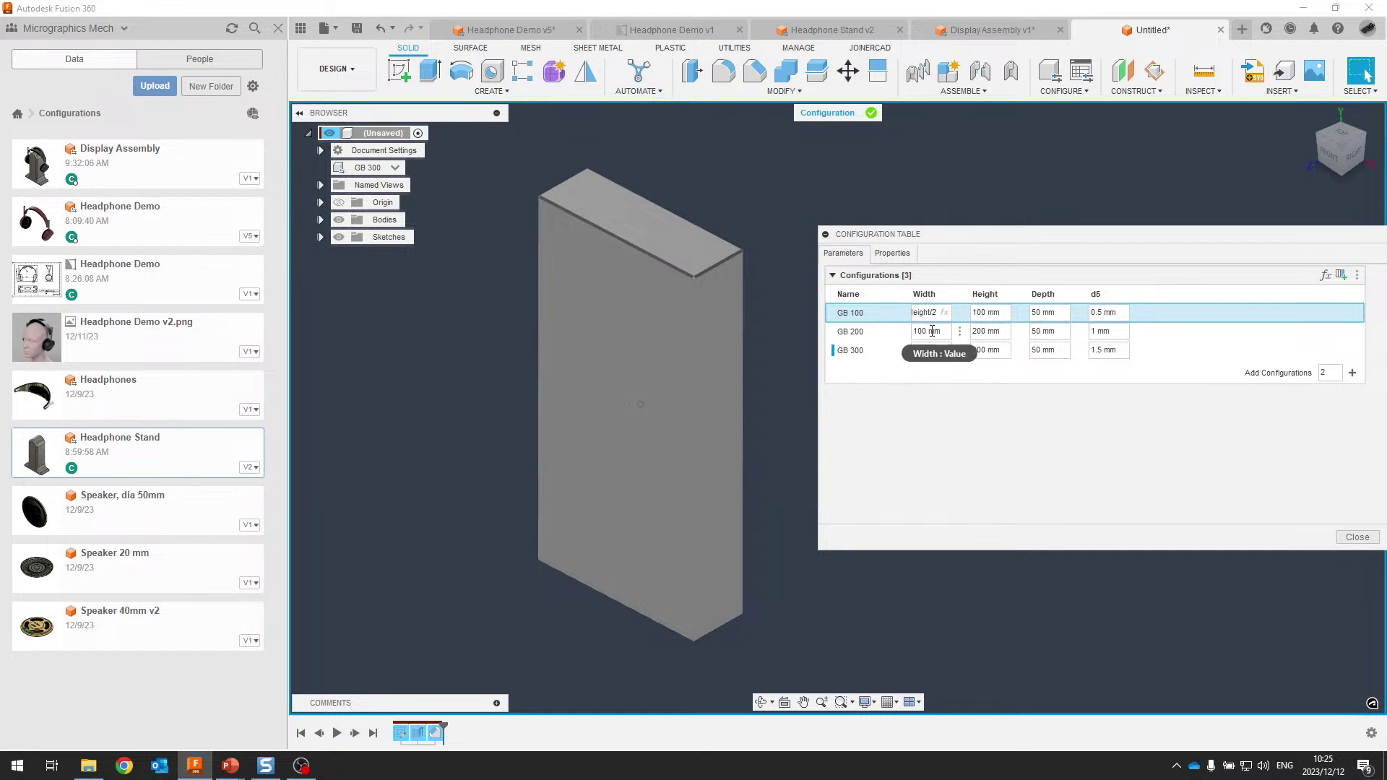
{"action": "left_click", "coordinate": [933, 330]}
{"action": "left_click", "coordinate": [882, 315]}
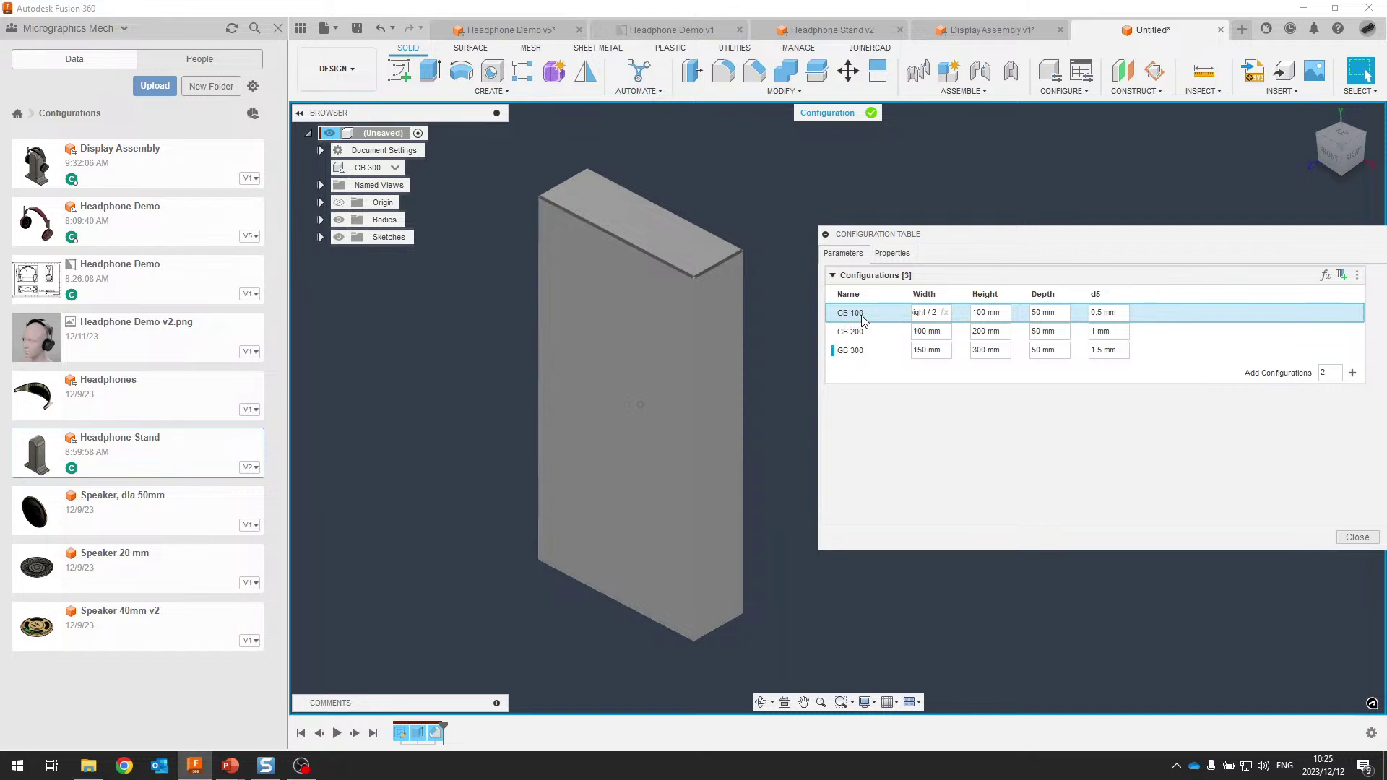
Copy the Width expression of GB 100 to GB 200 and GB 300, and activate both to check the box
{"action": "left_click", "coordinate": [929, 332]}
{"action": "left_click", "coordinate": [929, 313]}
{"action": "key", "text": "ctrl+a"}
{"action": "key", "text": "ctrl+c"}
{"action": "double_click", "coordinate": [926, 331]}
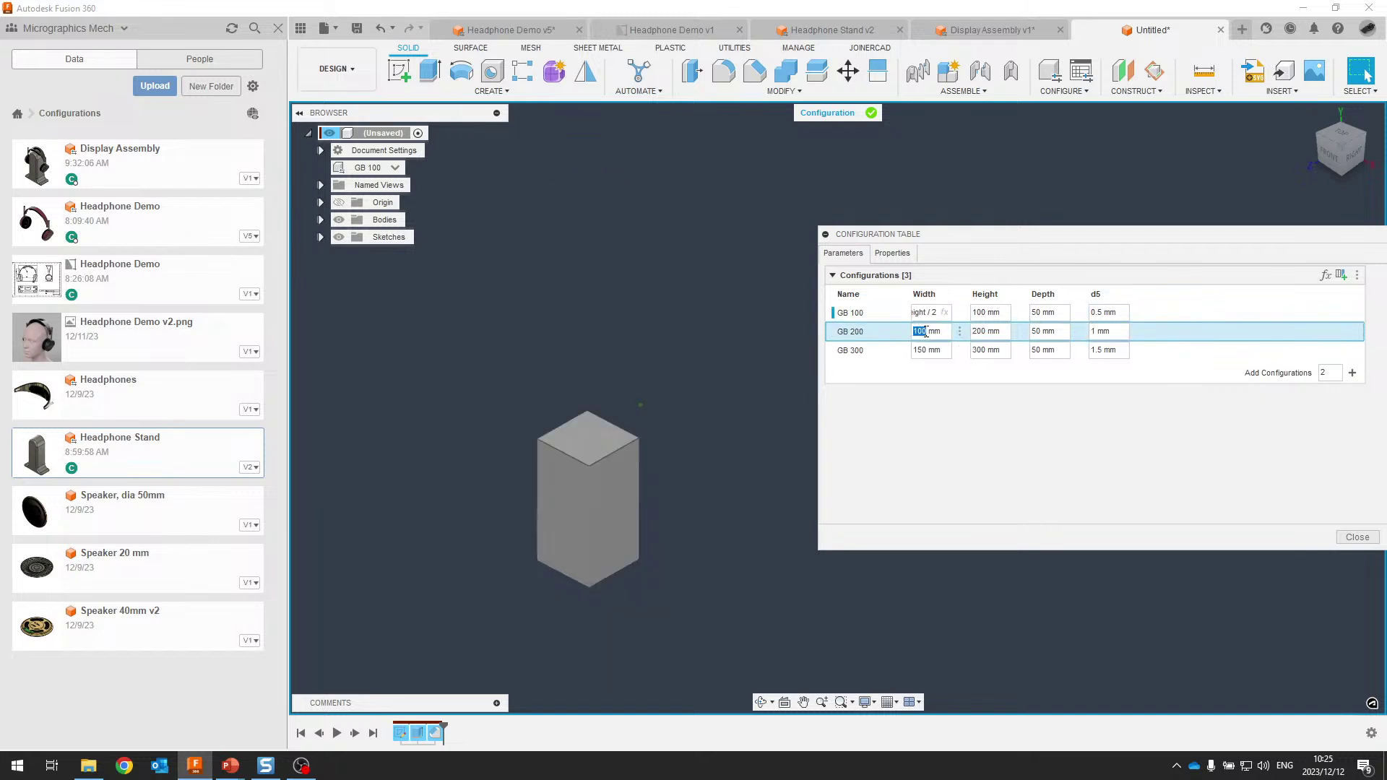
{"action": "key", "text": "BackSpace"}
{"action": "key", "text": "ctrl+v"}
{"action": "double_click", "coordinate": [947, 351]}
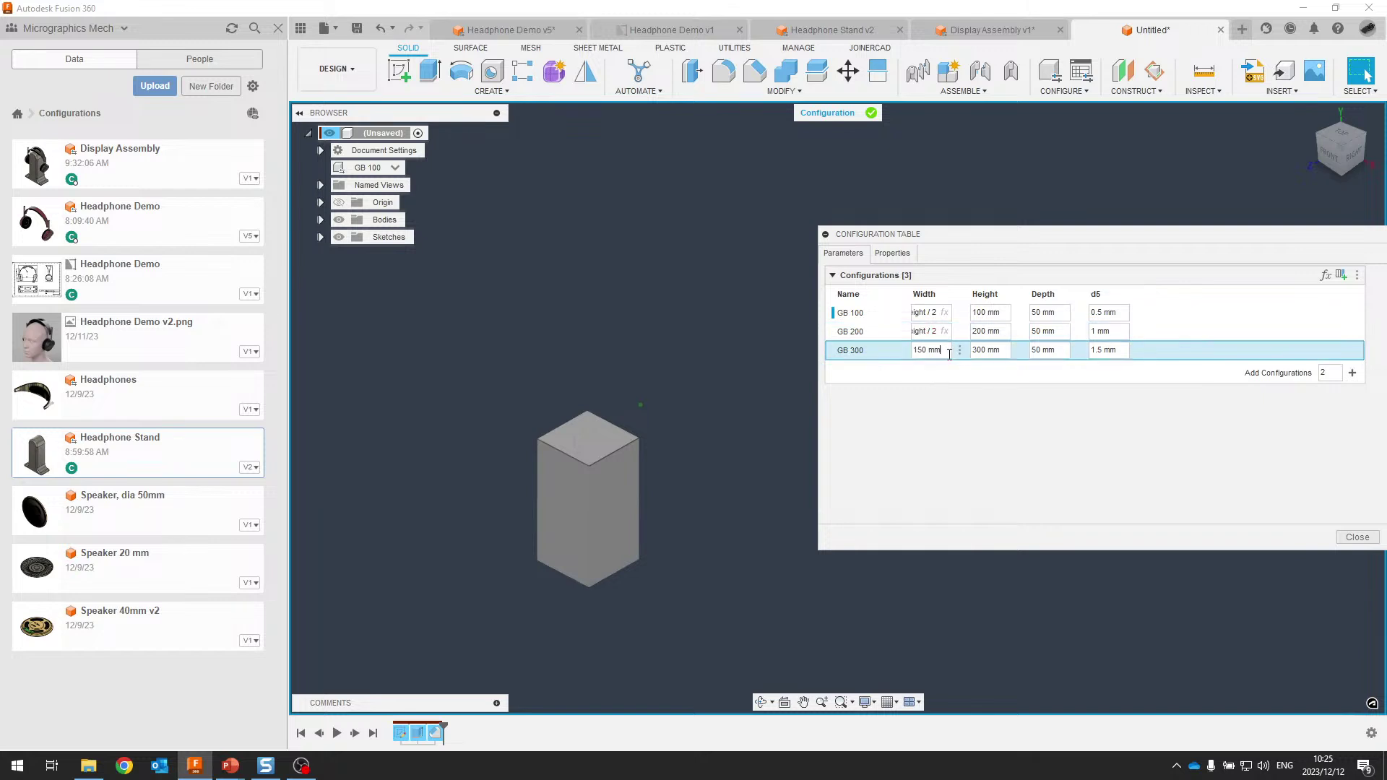
{"action": "key", "text": "ctrl+v"}
{"action": "key", "text": "Return"}
{"action": "left_click", "coordinate": [860, 331]}
{"action": "left_click", "coordinate": [860, 351]}
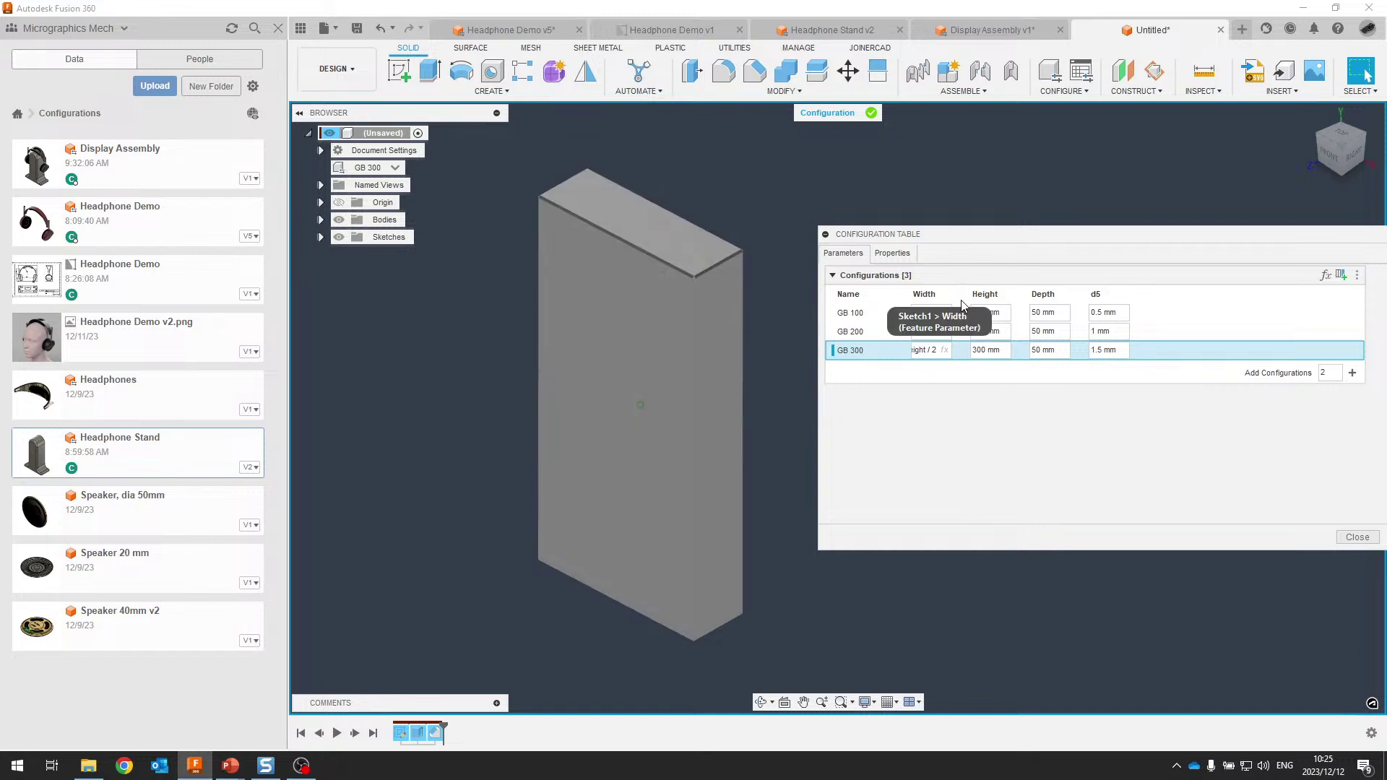
Rename the d5 column of the configuration table to ChamferW
{"action": "left_click", "coordinate": [1102, 298]}
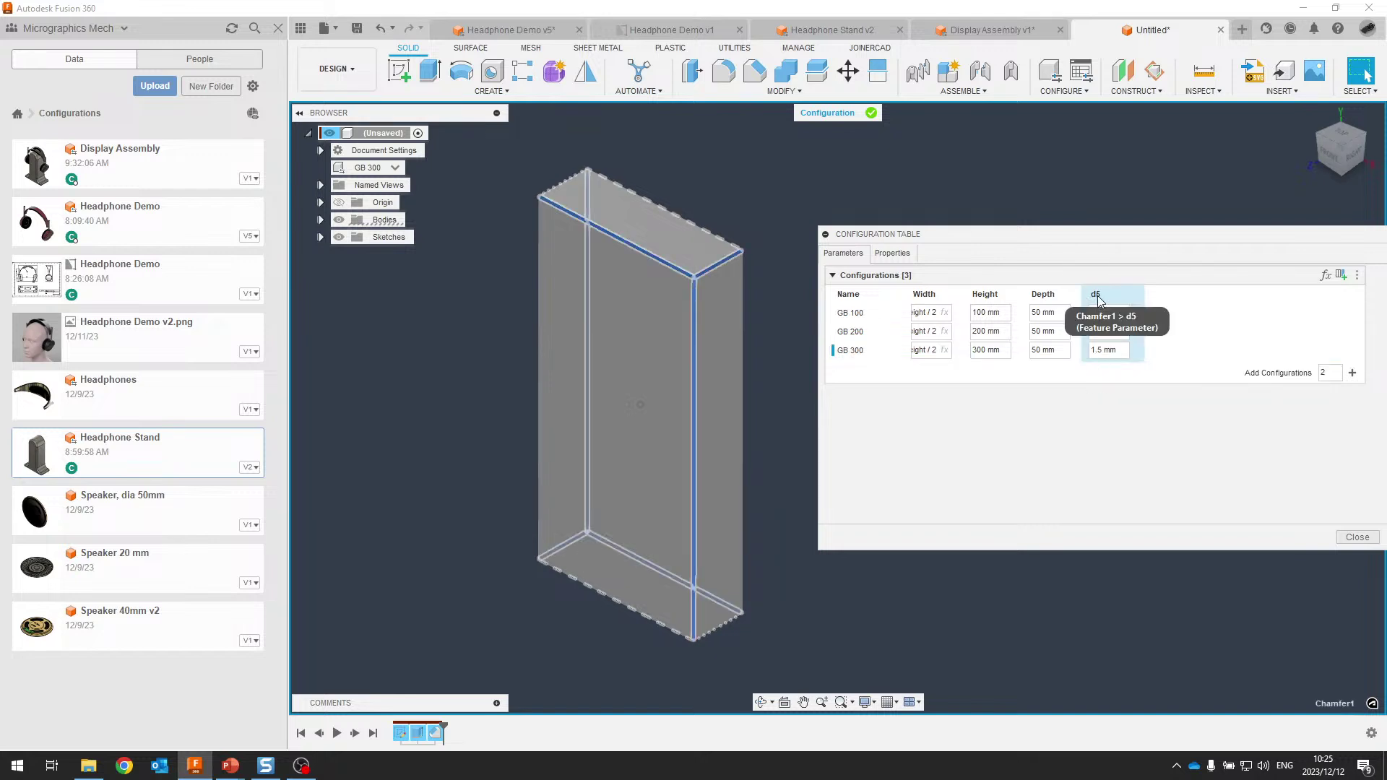
{"action": "right_click", "coordinate": [1098, 296]}
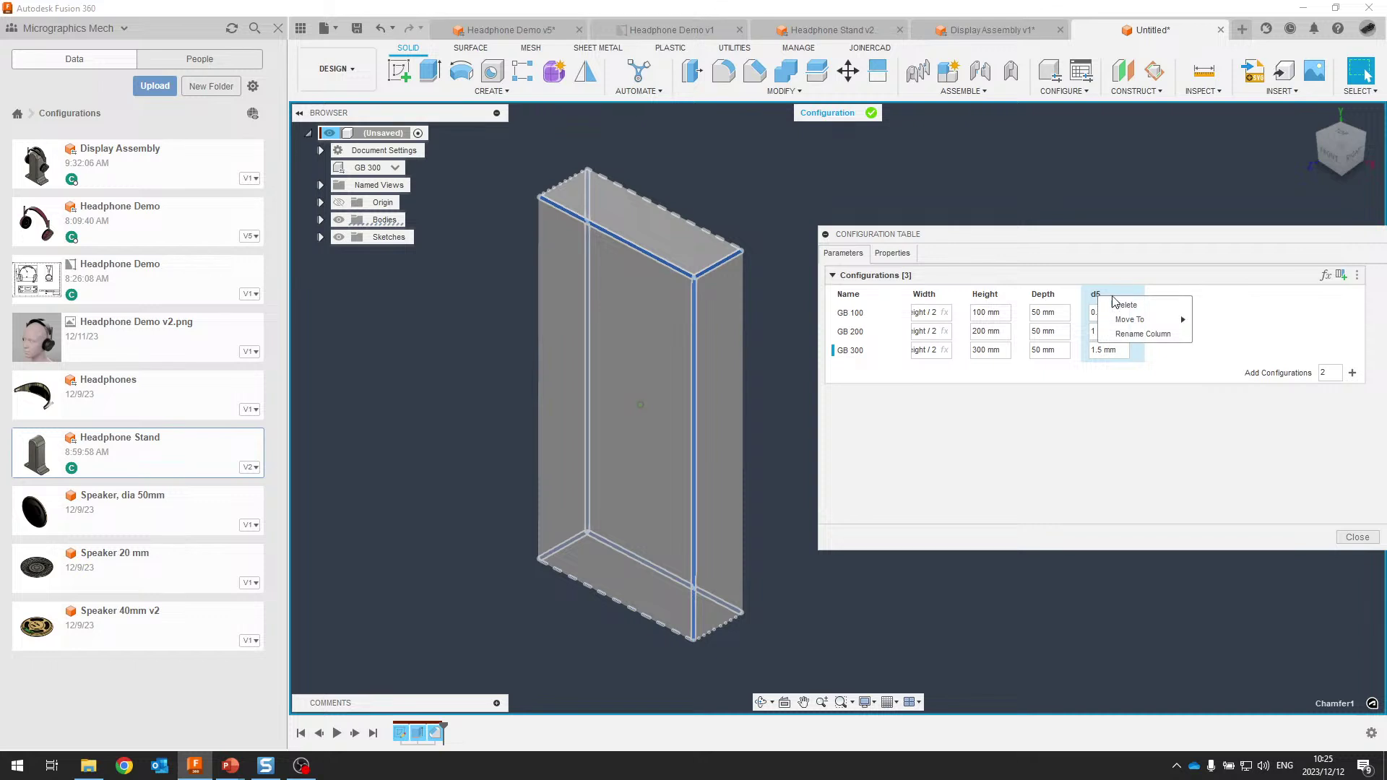
{"action": "left_click", "coordinate": [1131, 335]}
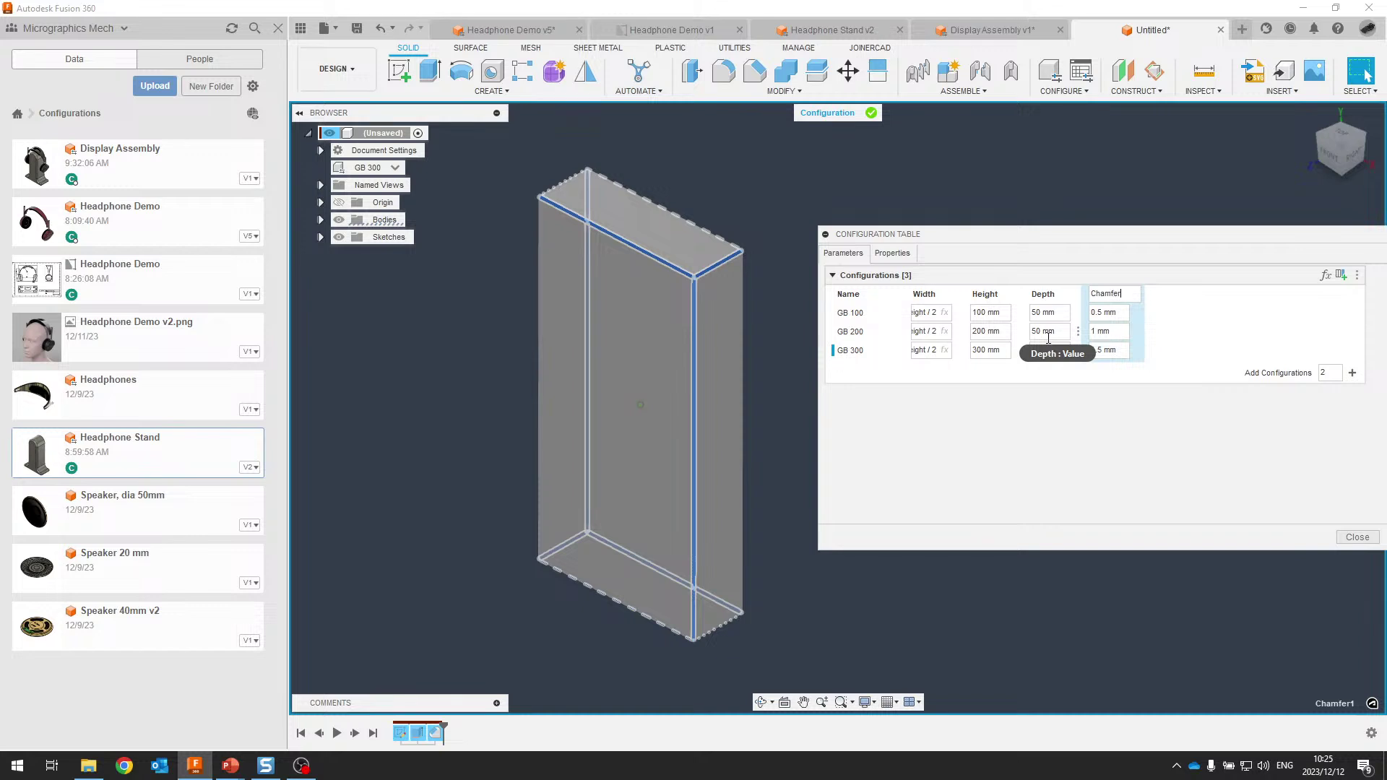
{"action": "key", "text": "Return"}
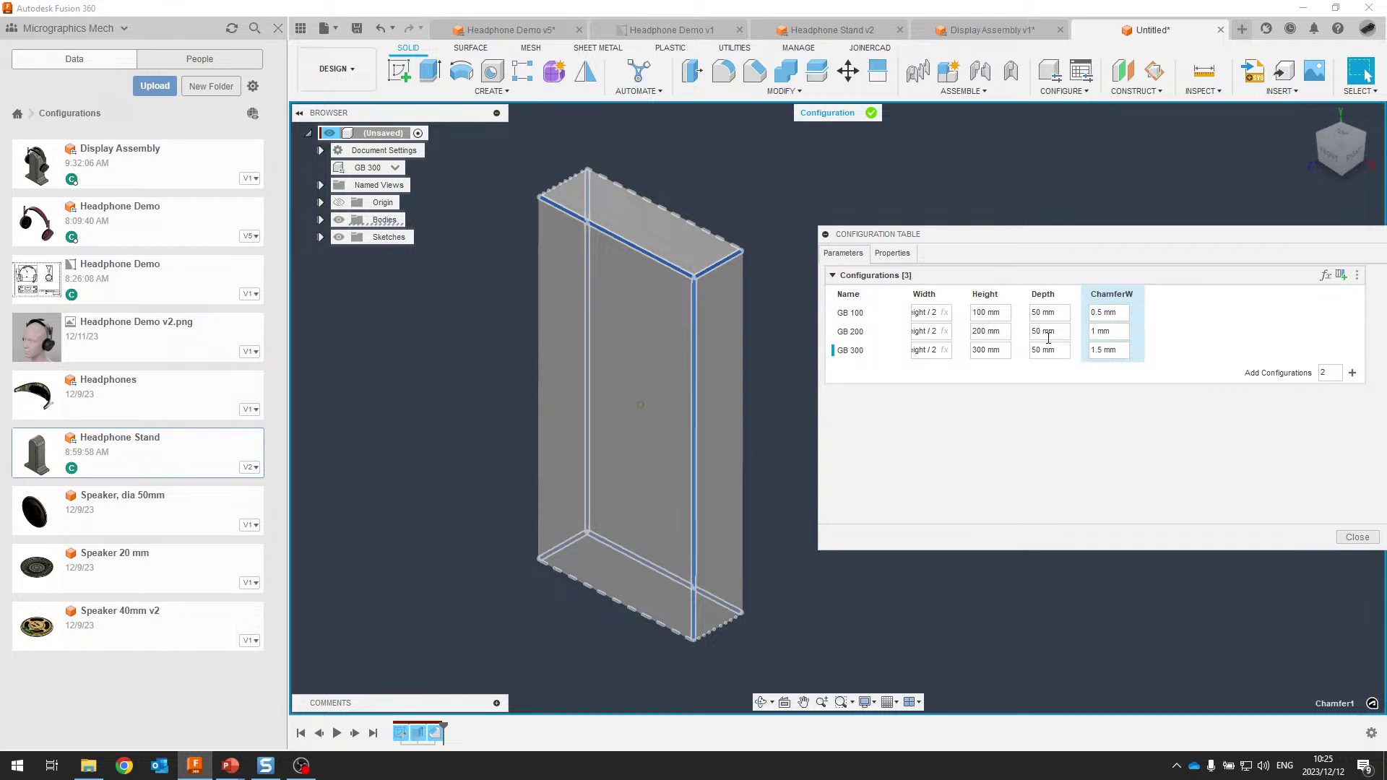
{"action": "right_click", "coordinate": [1103, 300]}
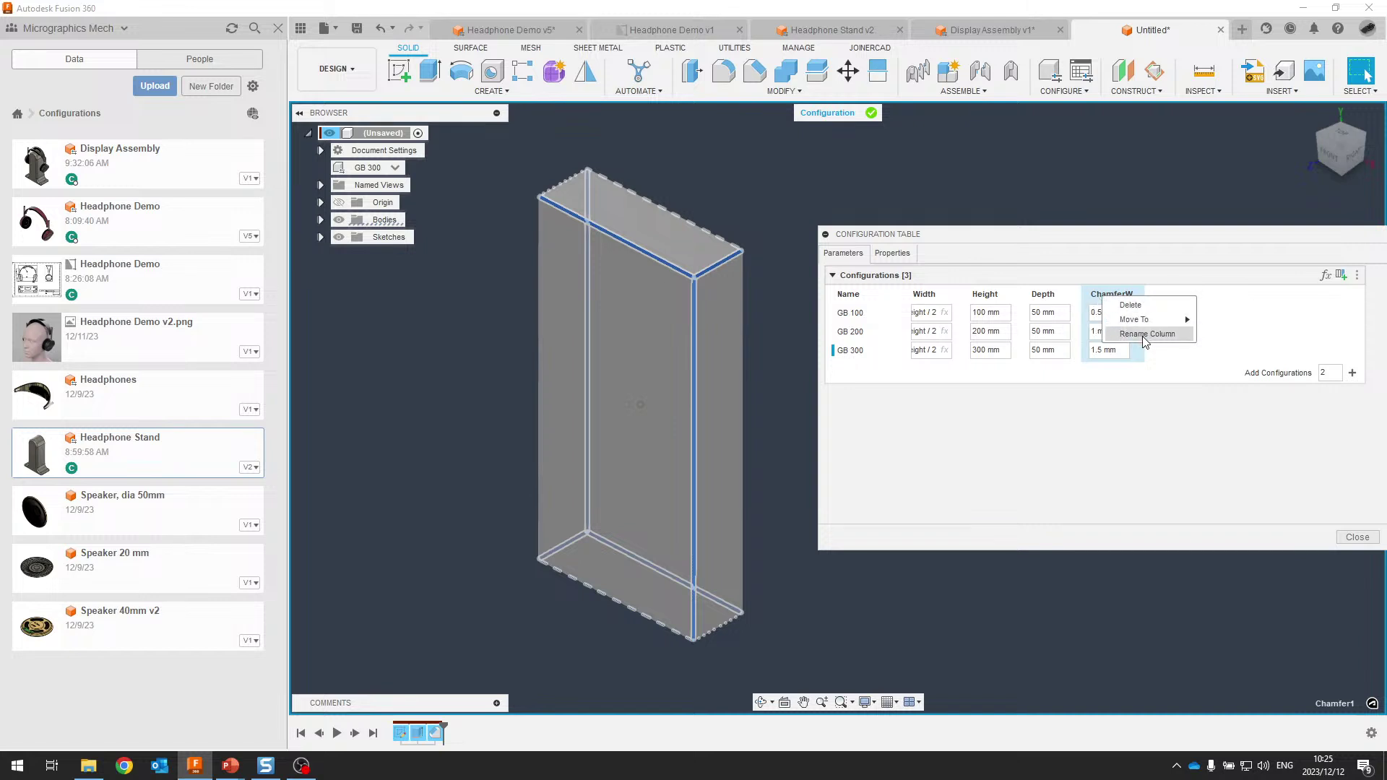
Close the configuration table and inspect the distance parameter in the chamfer feature's settings without changing it
{"action": "left_click", "coordinate": [1358, 537]}
{"action": "double_click", "coordinate": [436, 735]}
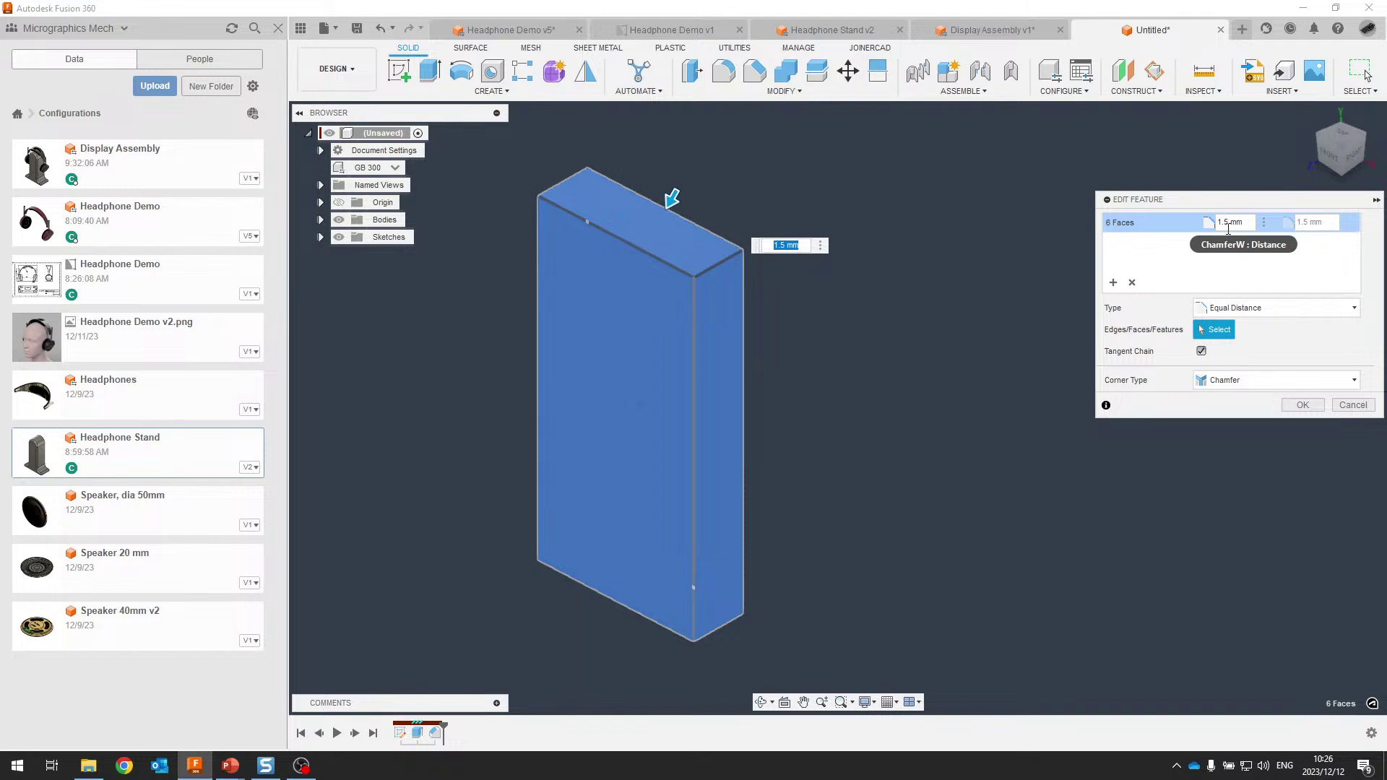
{"action": "left_click", "coordinate": [1353, 405]}
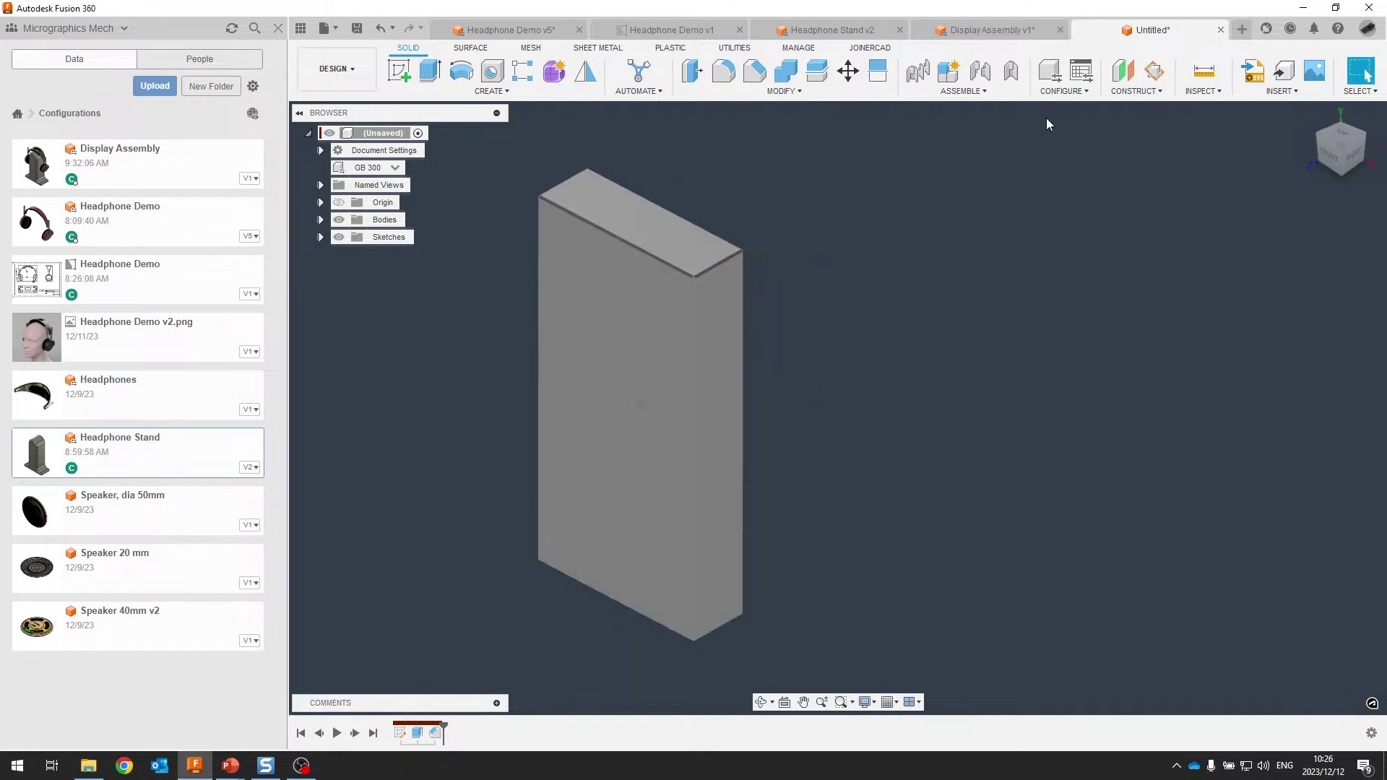
Reopen the configuration table and move the Width, Height and Depth columns together into a new theme table
{"action": "left_click", "coordinate": [1049, 72]}
{"action": "left_click_drag", "start_coordinate": [904, 226], "coordinate": [877, 211]}
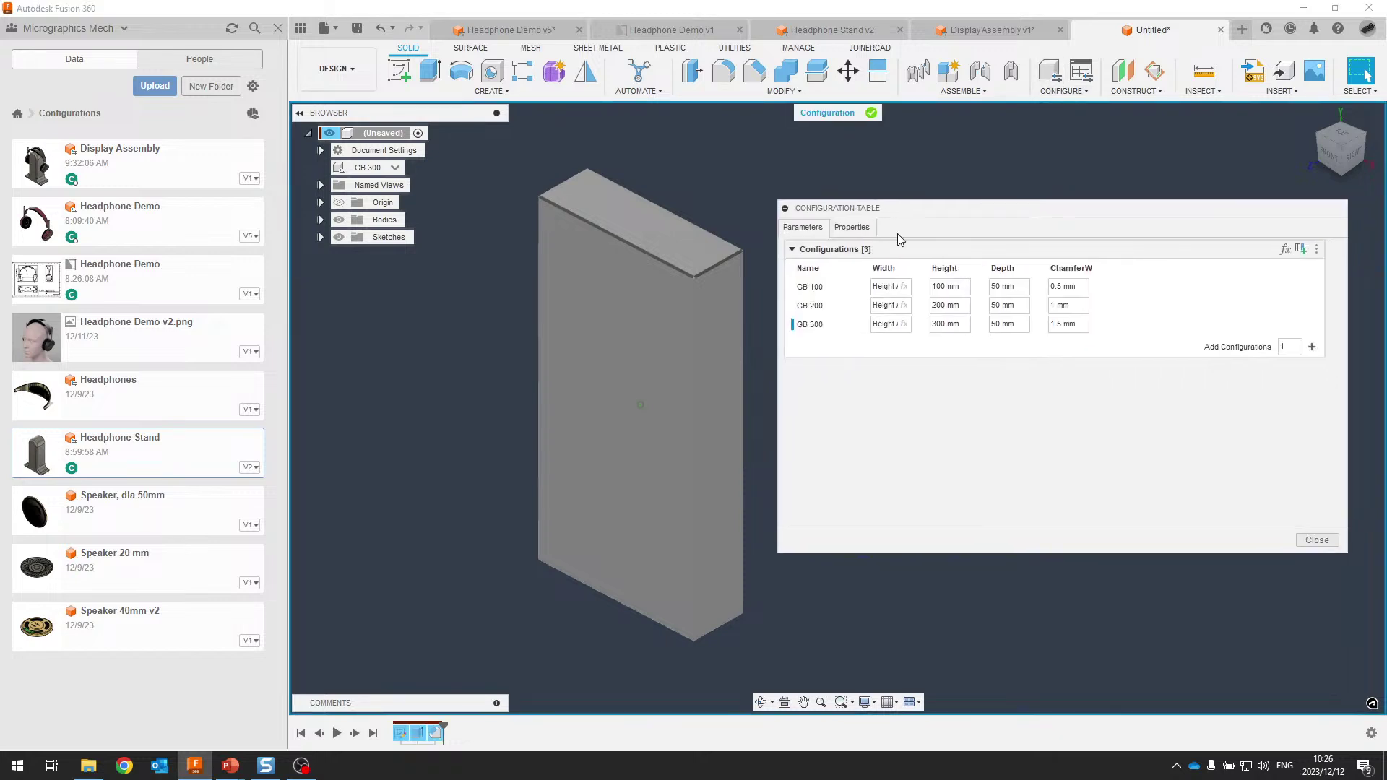
{"action": "left_click", "coordinate": [893, 278]}
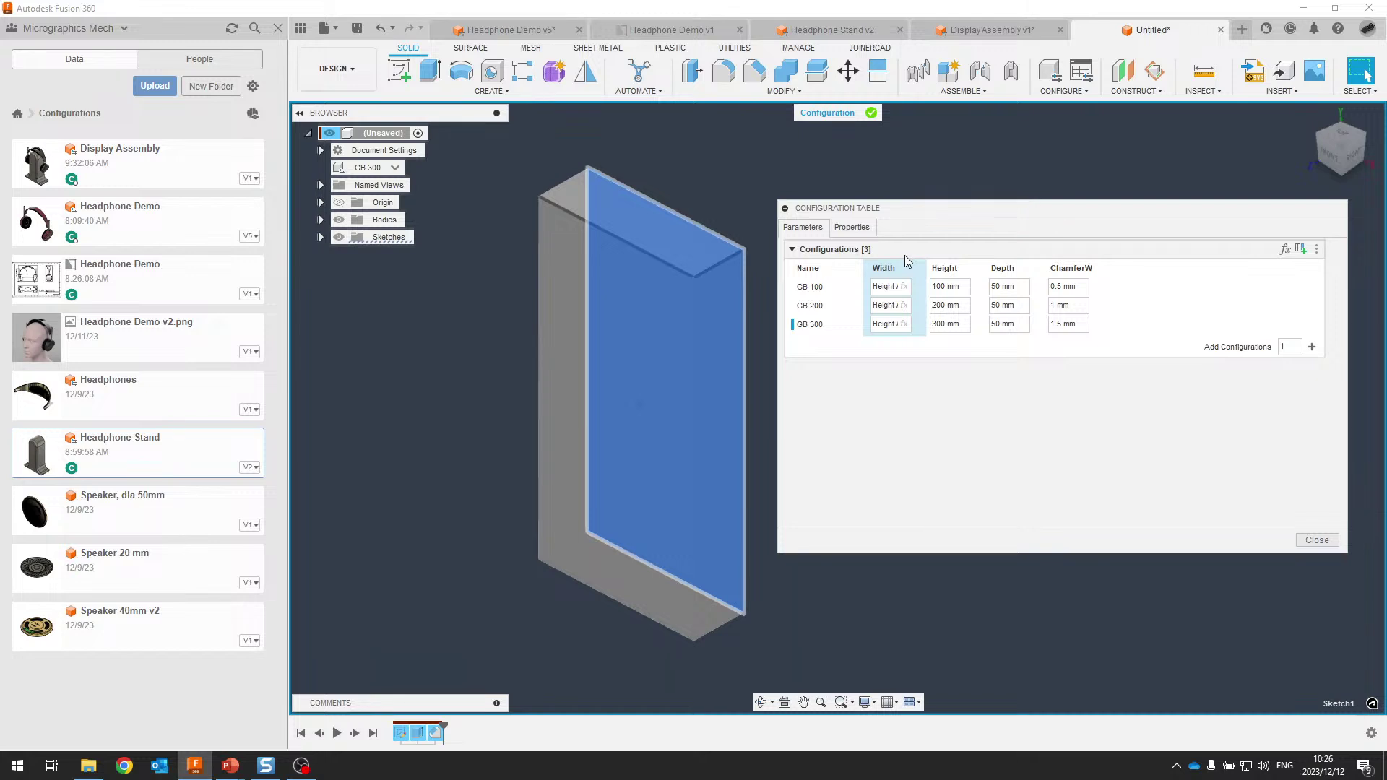
{"action": "left_click", "coordinate": [1009, 274], "text": "shift"}
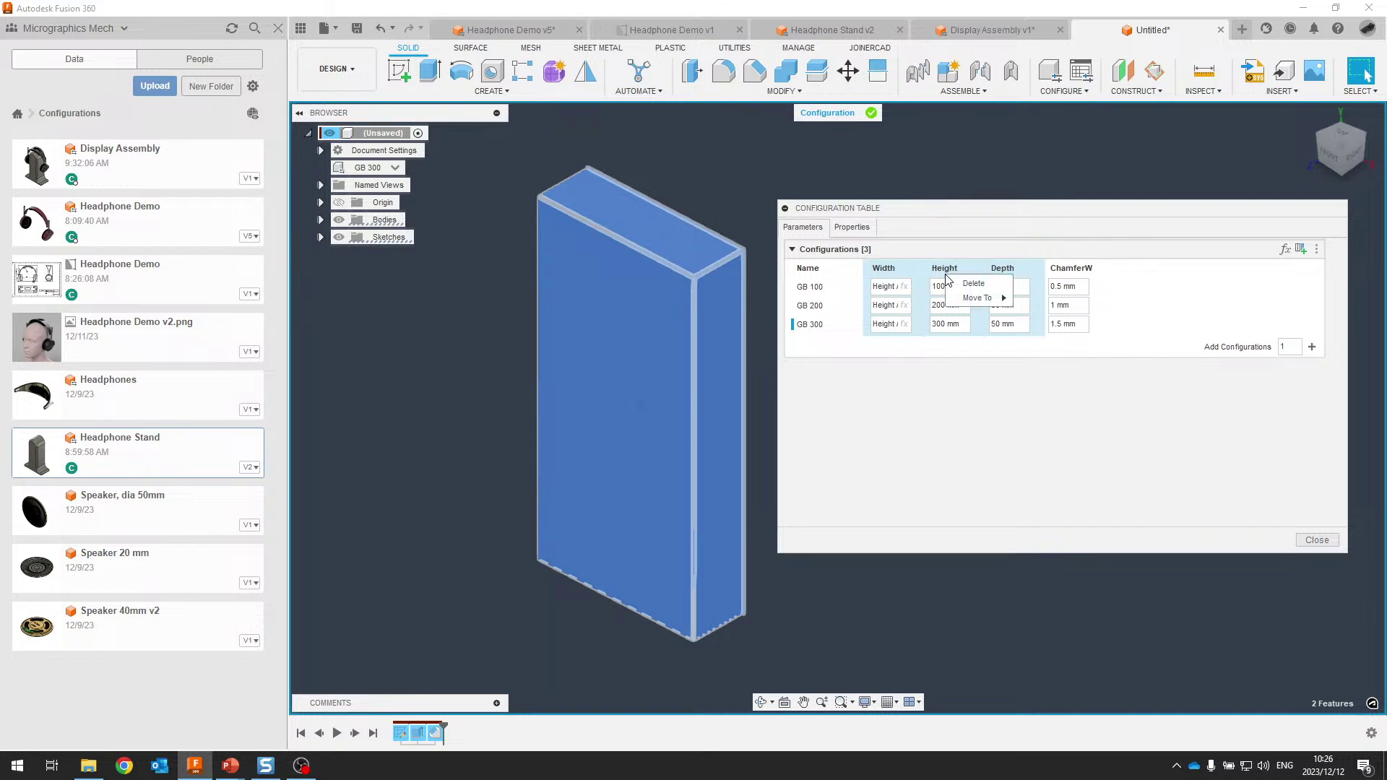
{"action": "mouse_move", "coordinate": [982, 302]}
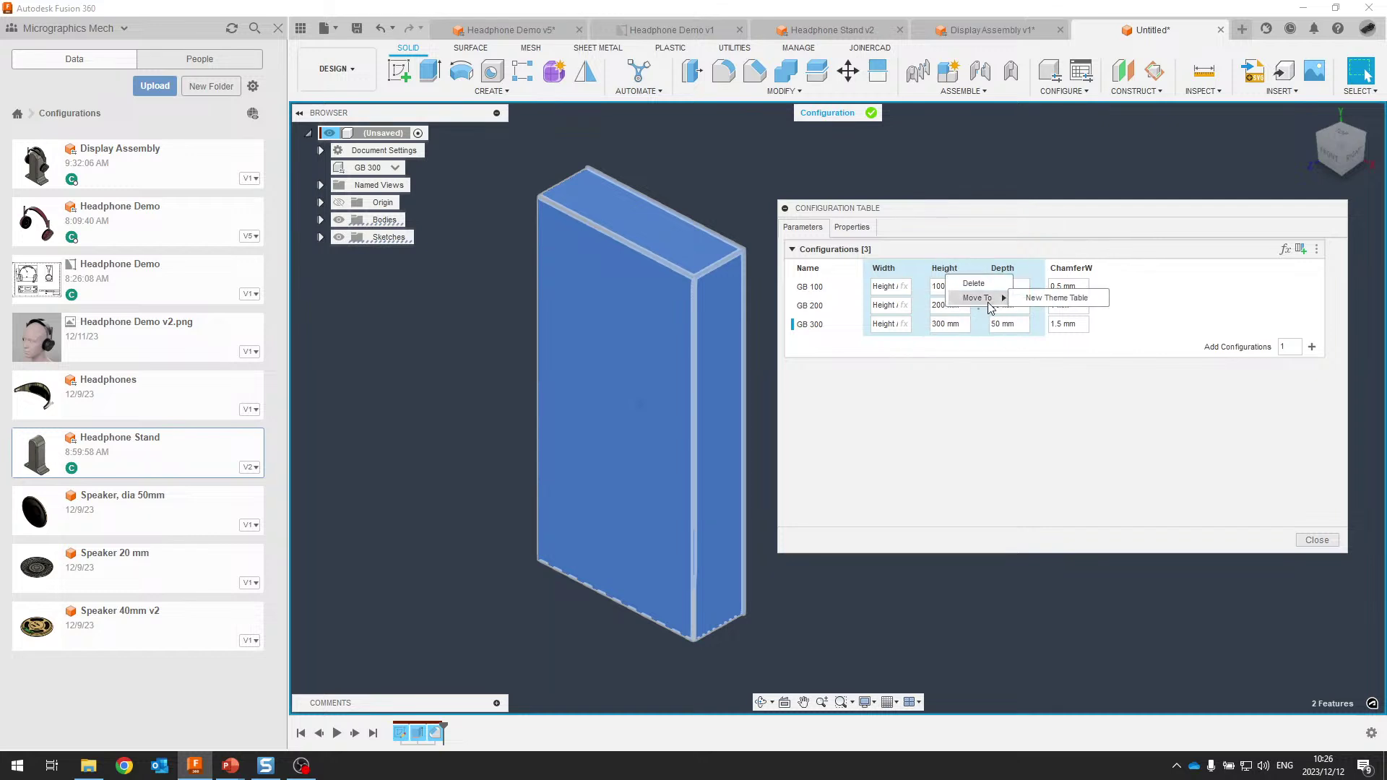
{"action": "left_click", "coordinate": [1039, 297]}
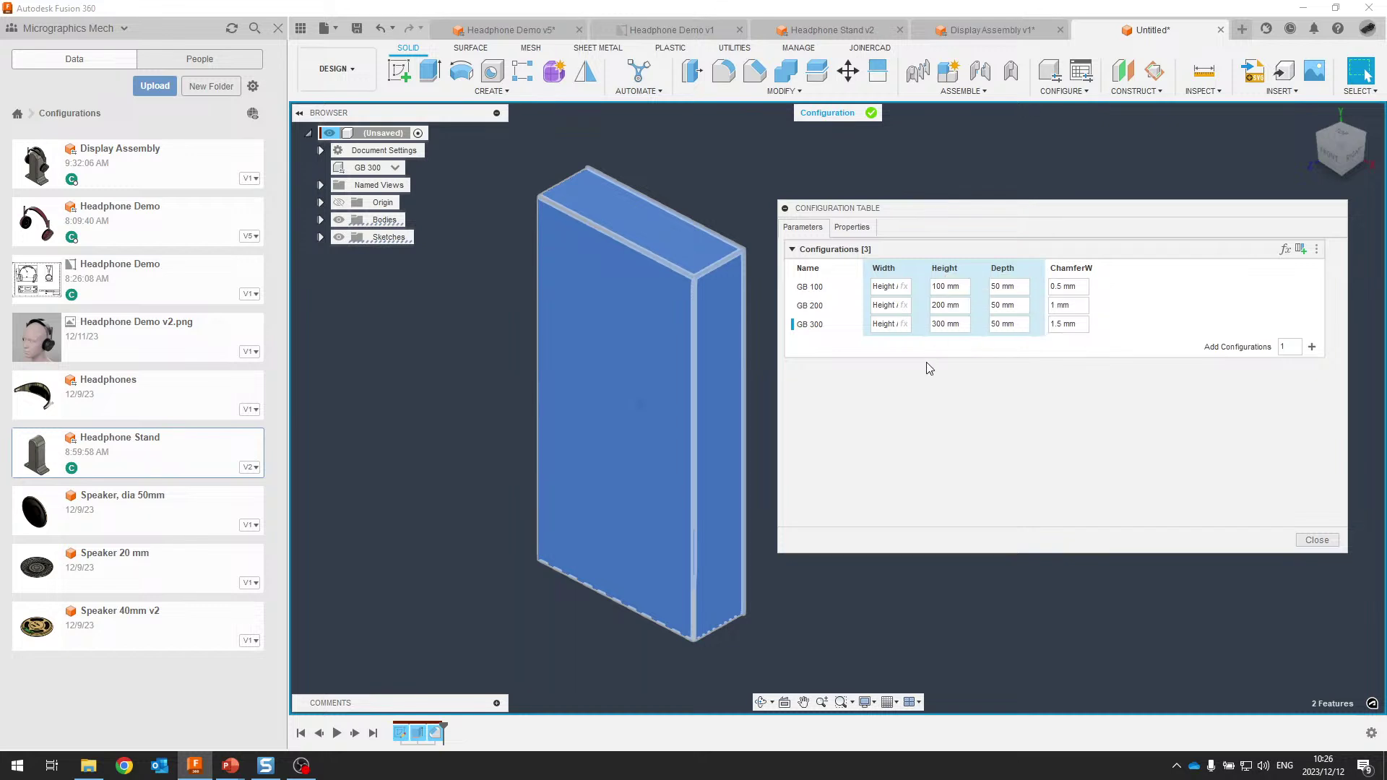
{"action": "right_click", "coordinate": [955, 269]}
{"action": "mouse_move", "coordinate": [995, 296]}
{"action": "left_click", "coordinate": [1043, 293]}
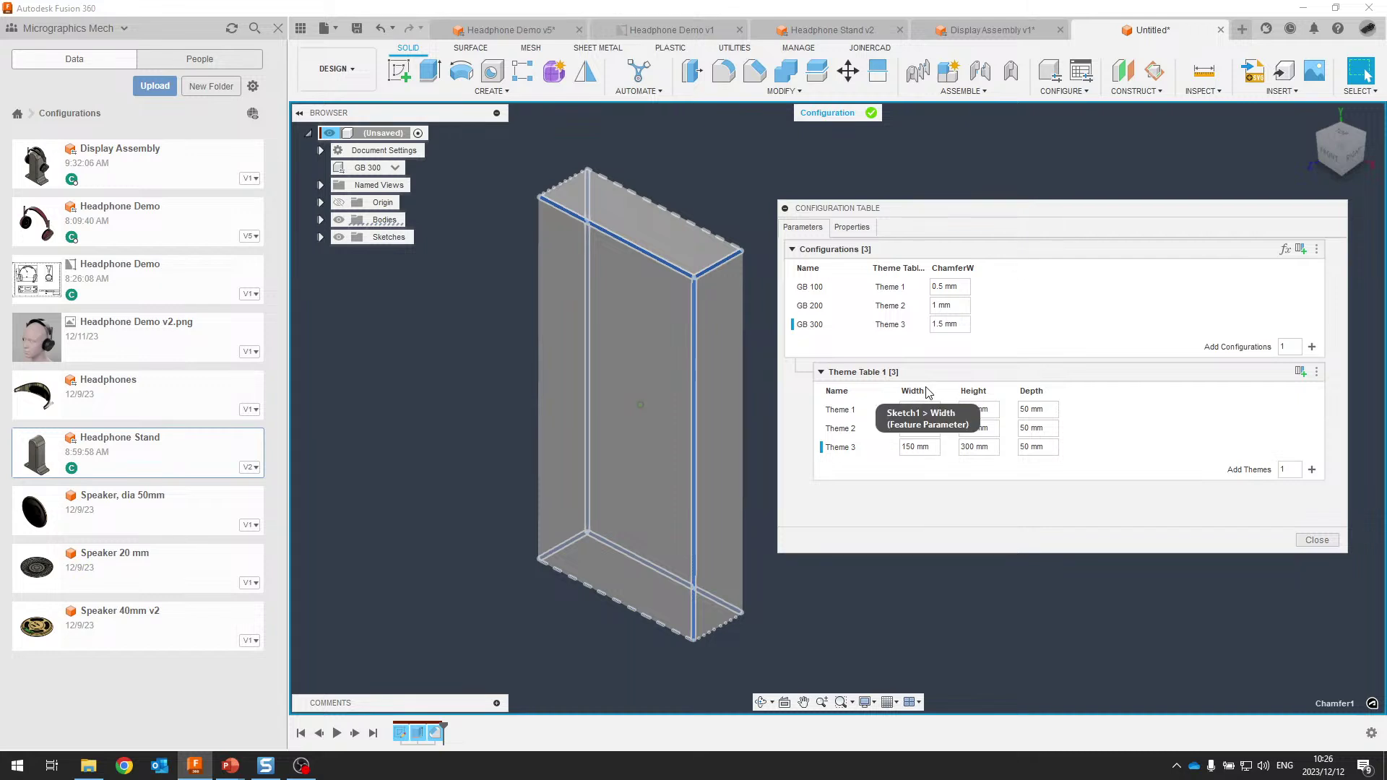
Rename the new theme table to Size
{"action": "double_click", "coordinate": [874, 372]}
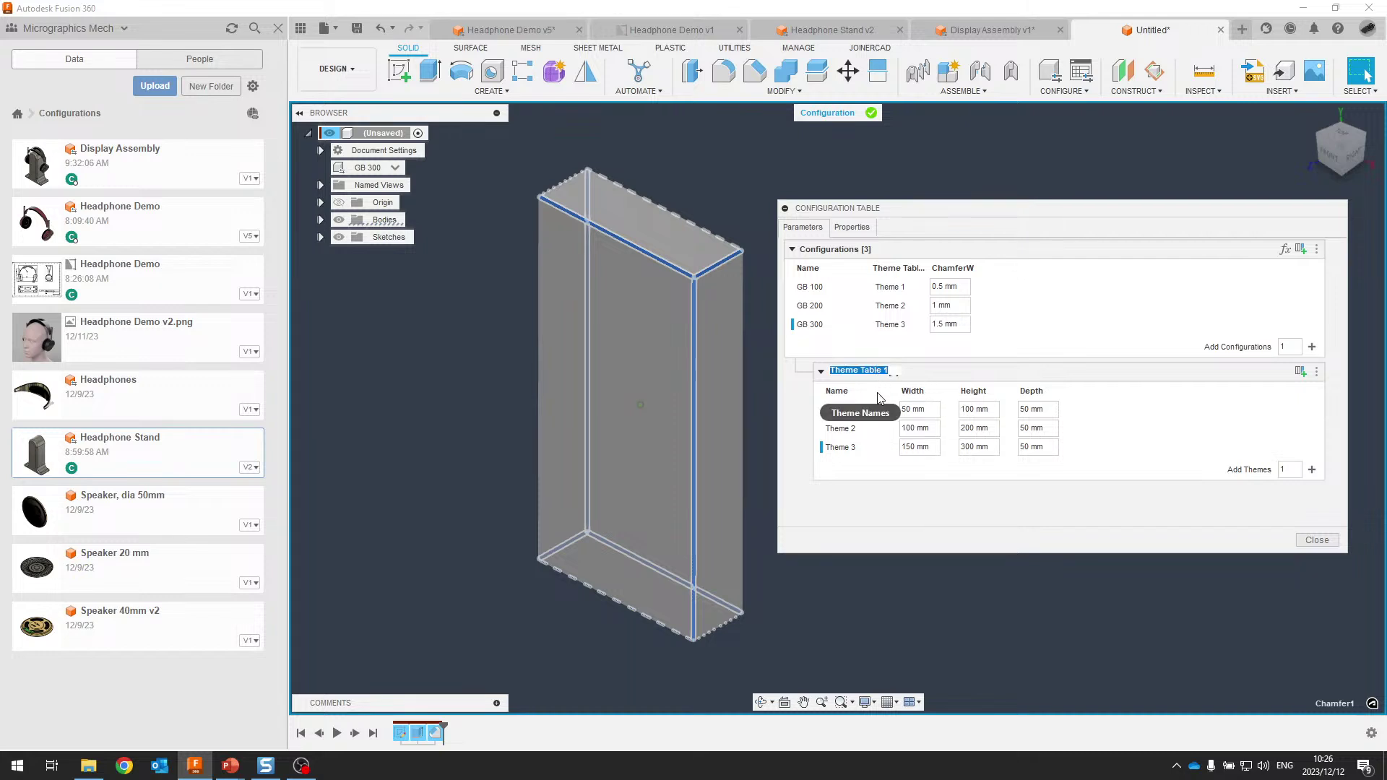
{"action": "type", "text": "Size"}
{"action": "key", "text": "Return"}
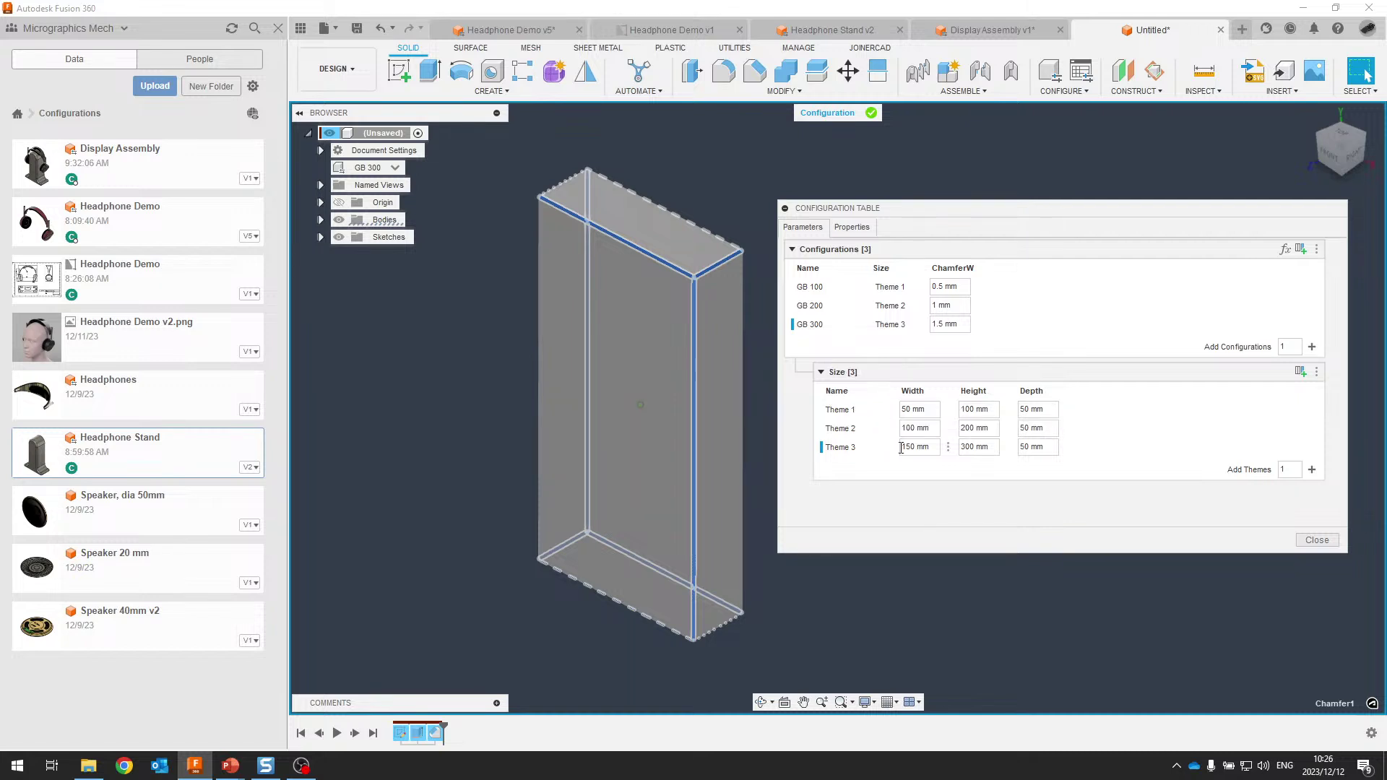
Rename the first theme in the Size table to 100mm
{"action": "left_click", "coordinate": [849, 410]}
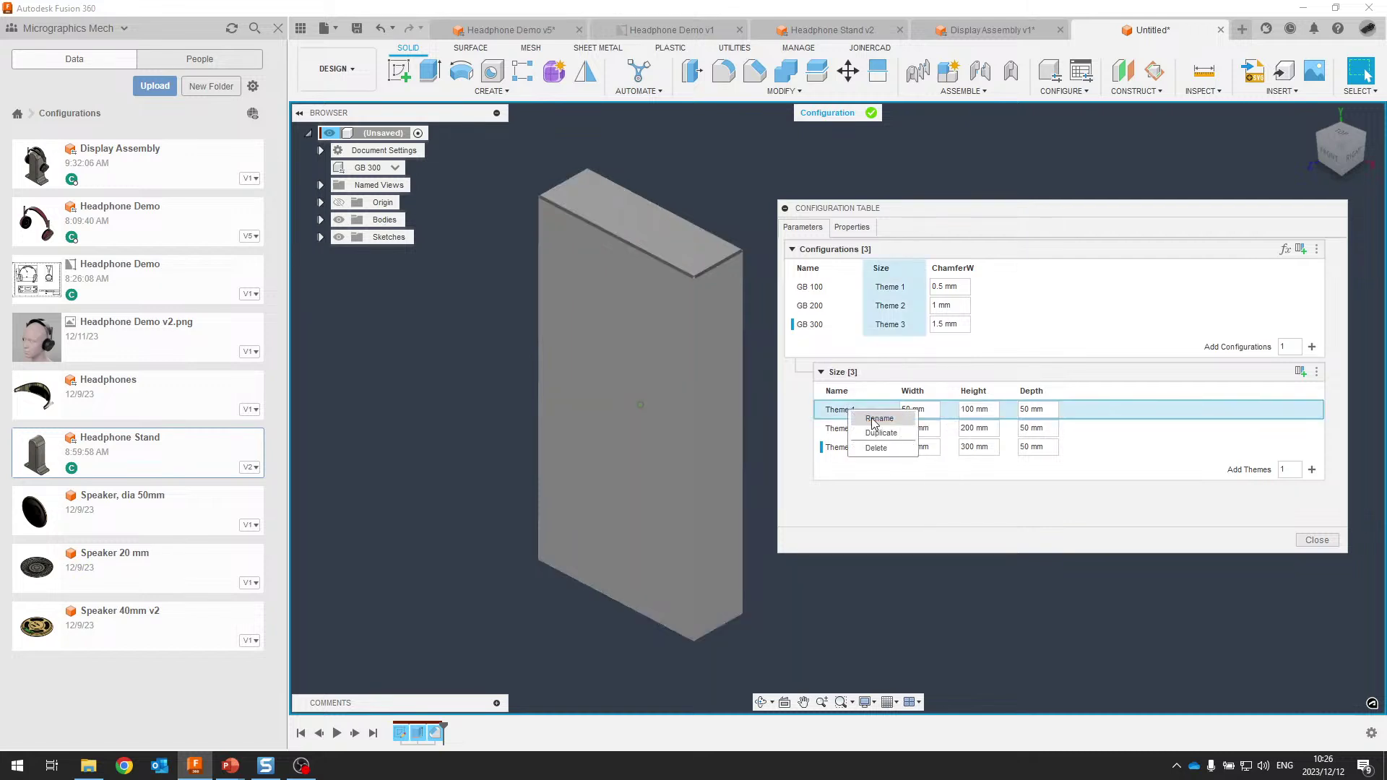
{"action": "type", "text": "100"}
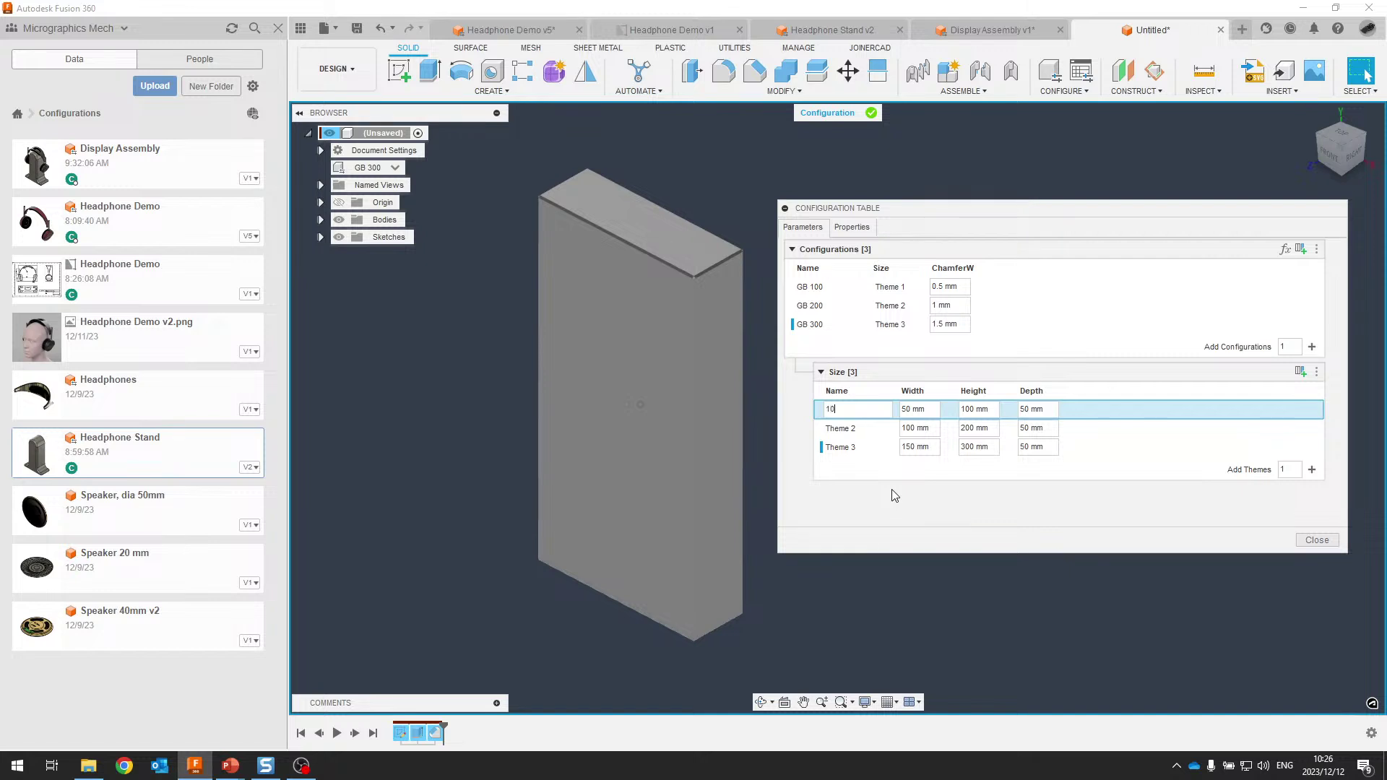
{"action": "left_click", "coordinate": [854, 431]}
{"action": "left_click", "coordinate": [854, 417]}
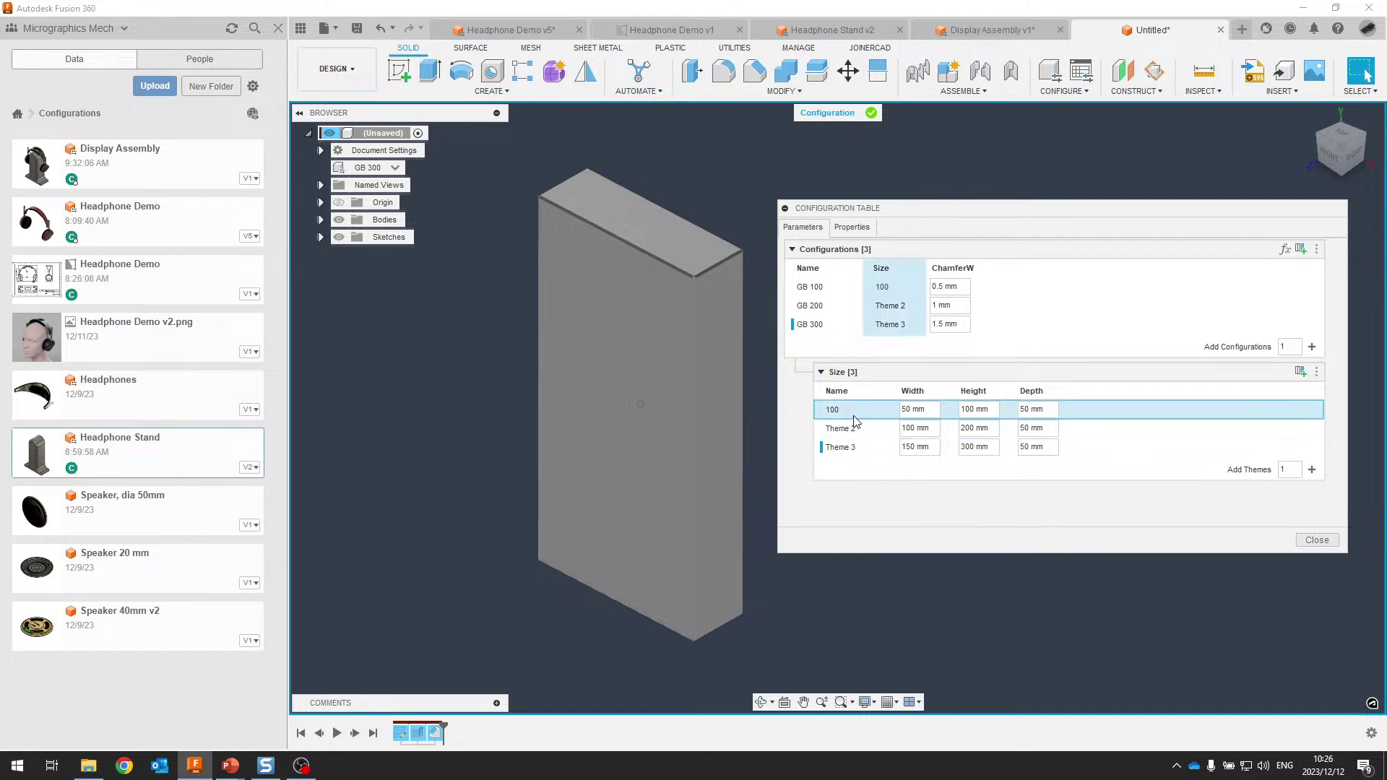
{"action": "double_click", "coordinate": [861, 410]}
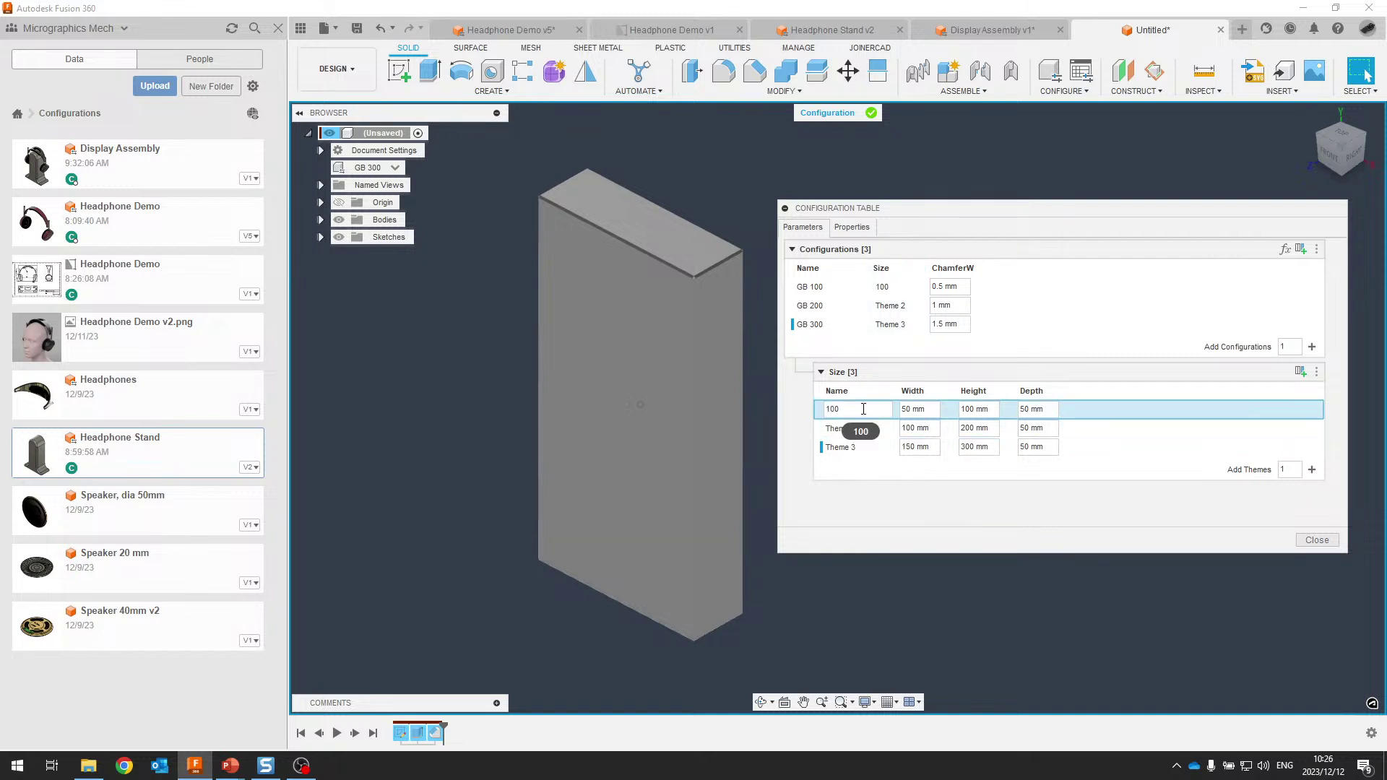
{"action": "type", "text": "mm"}
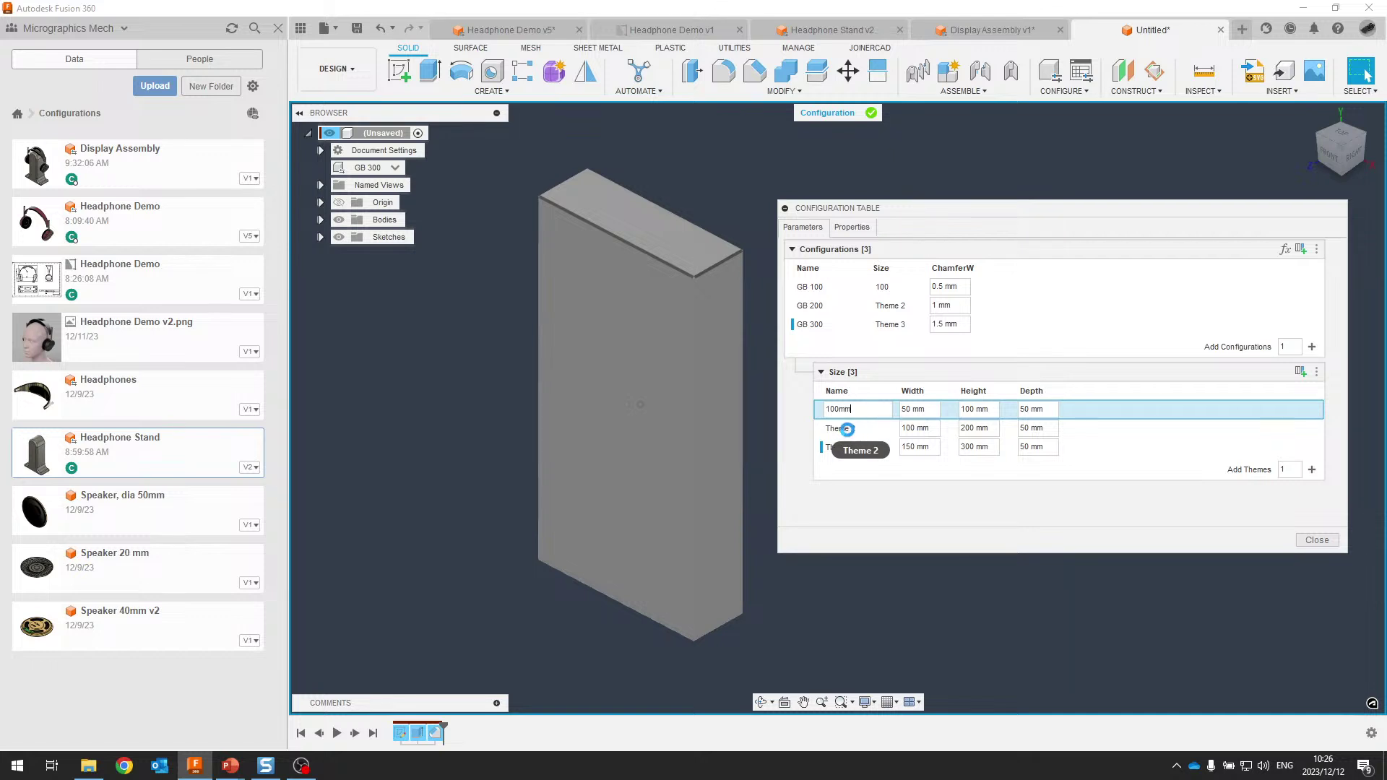
Rename the second and third themes in the Size table to 200mm and 300mm
{"action": "left_click", "coordinate": [854, 427]}
{"action": "double_click", "coordinate": [860, 433]}
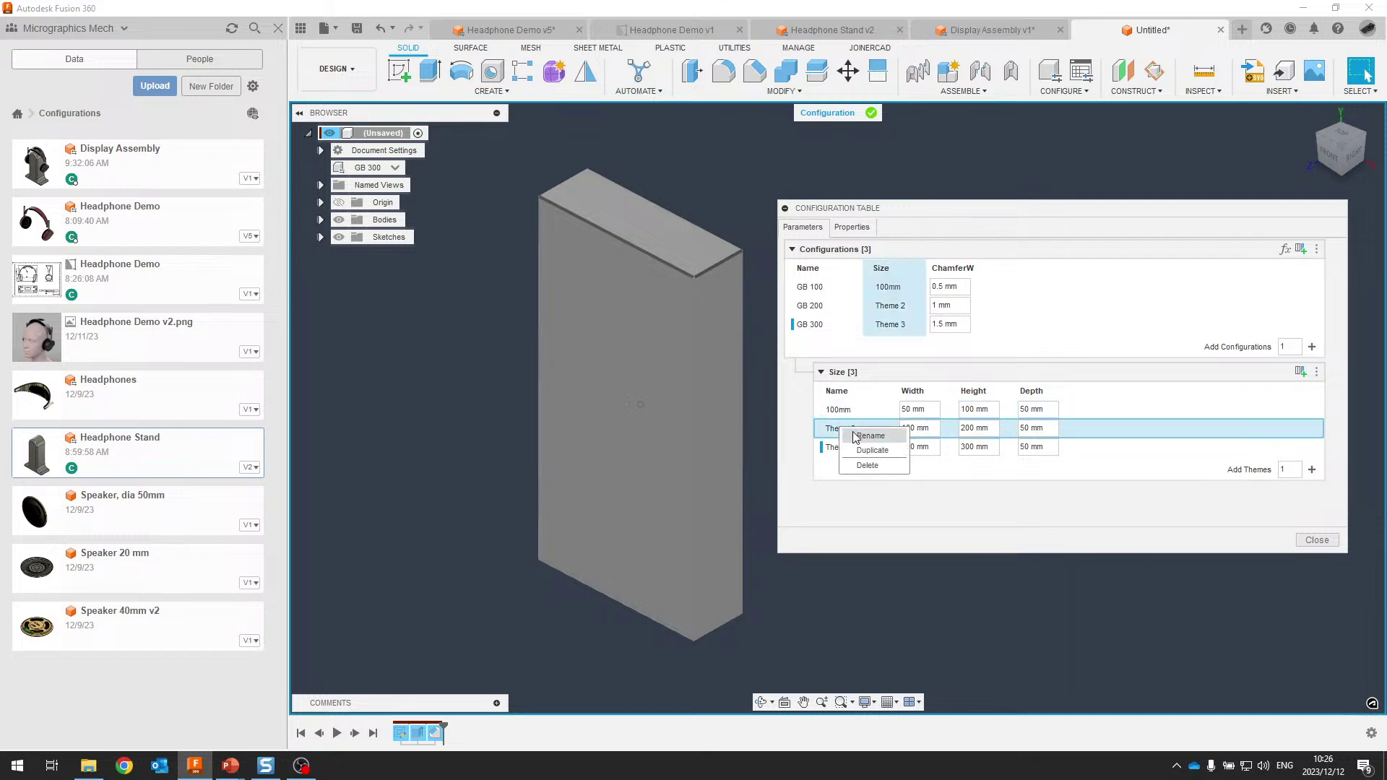
{"action": "type", "text": "200mm"}
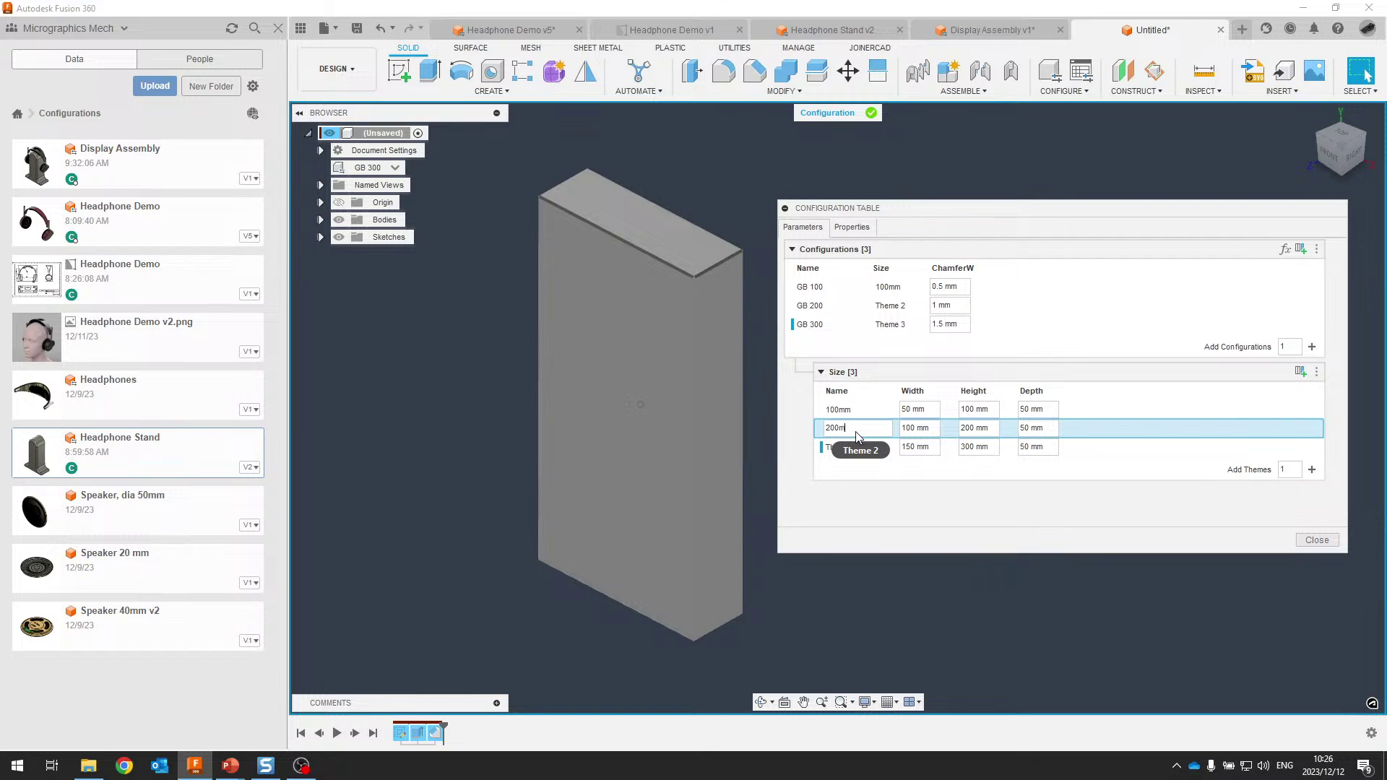
{"action": "key", "text": "Return"}
{"action": "left_click", "coordinate": [860, 448]}
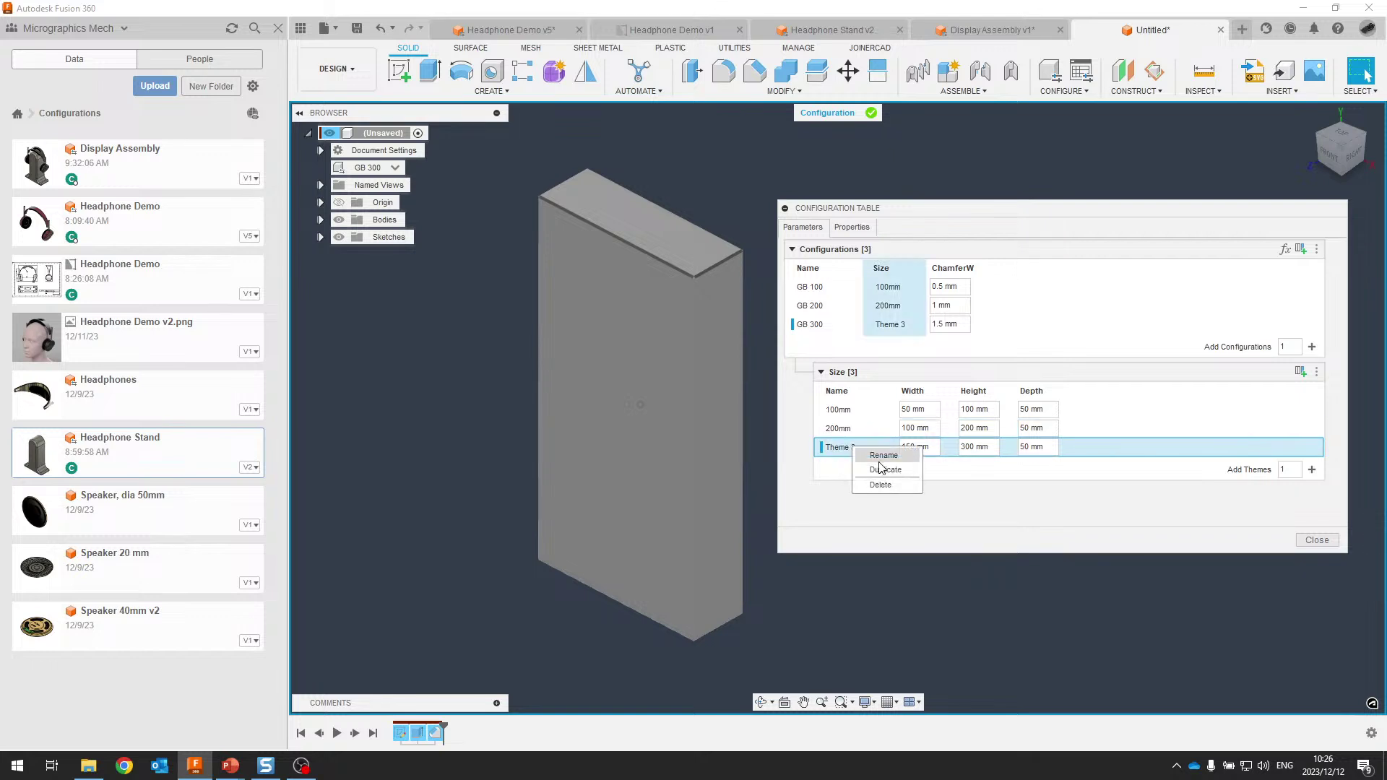
{"action": "double_click", "coordinate": [866, 451]}
{"action": "type", "text": "300mm"}
{"action": "key", "text": "Return"}
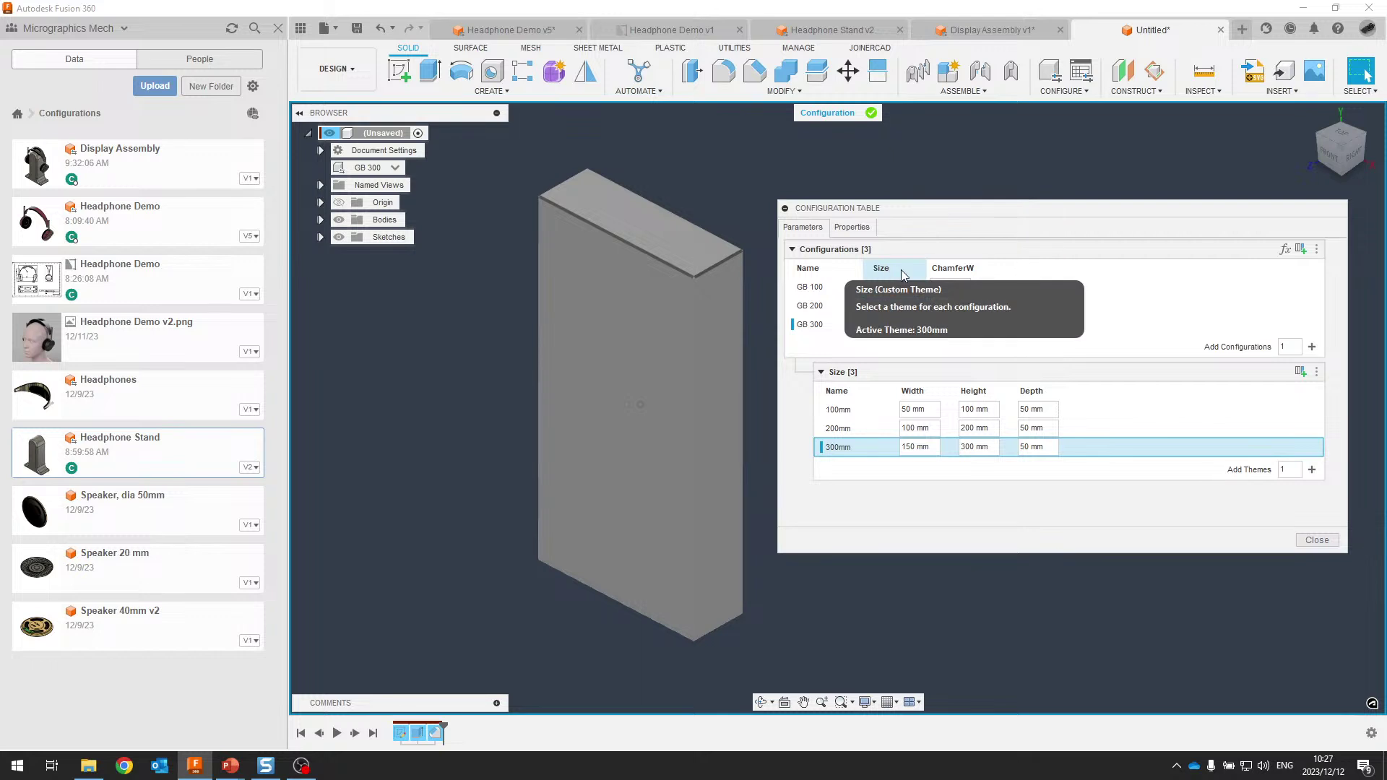
{"action": "left_click", "coordinate": [918, 307]}
{"action": "left_click", "coordinate": [905, 323]}
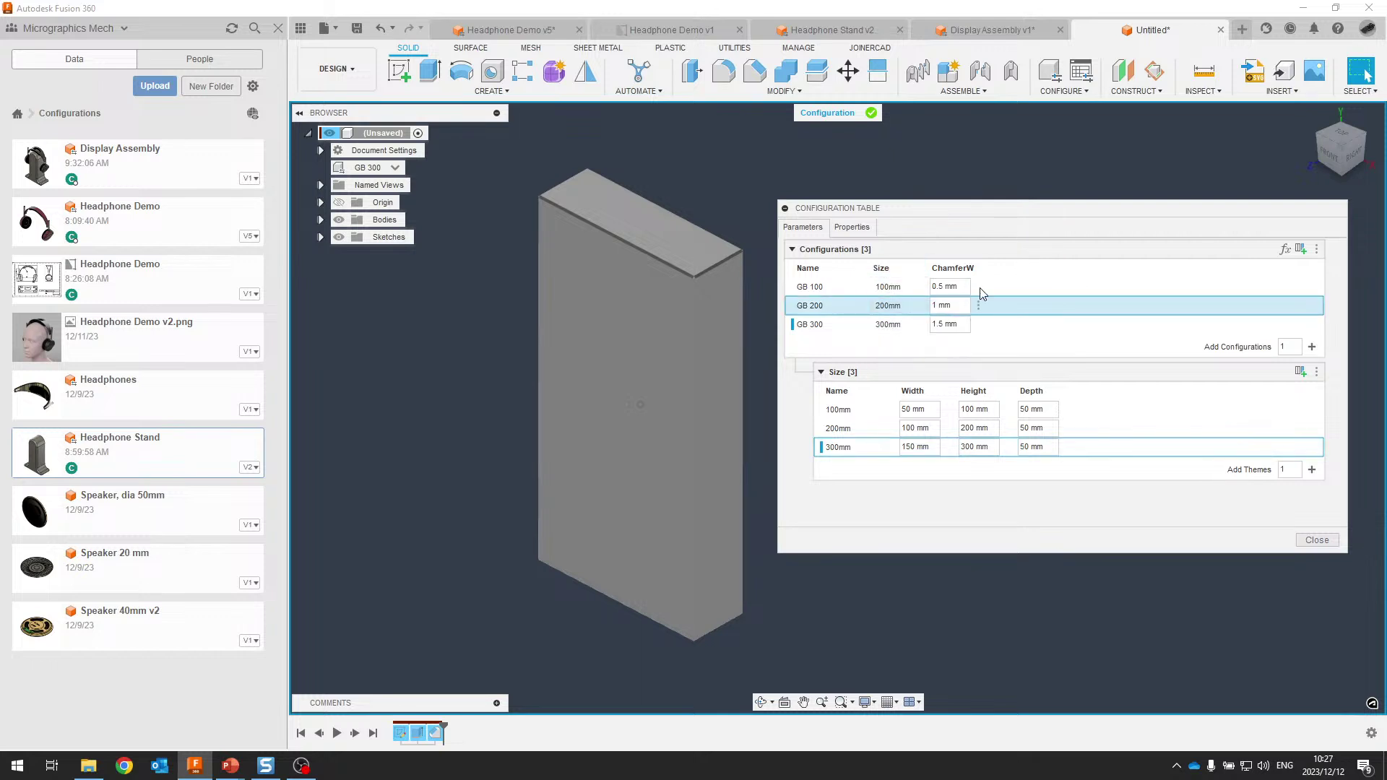
{"action": "left_click", "coordinate": [955, 275]}
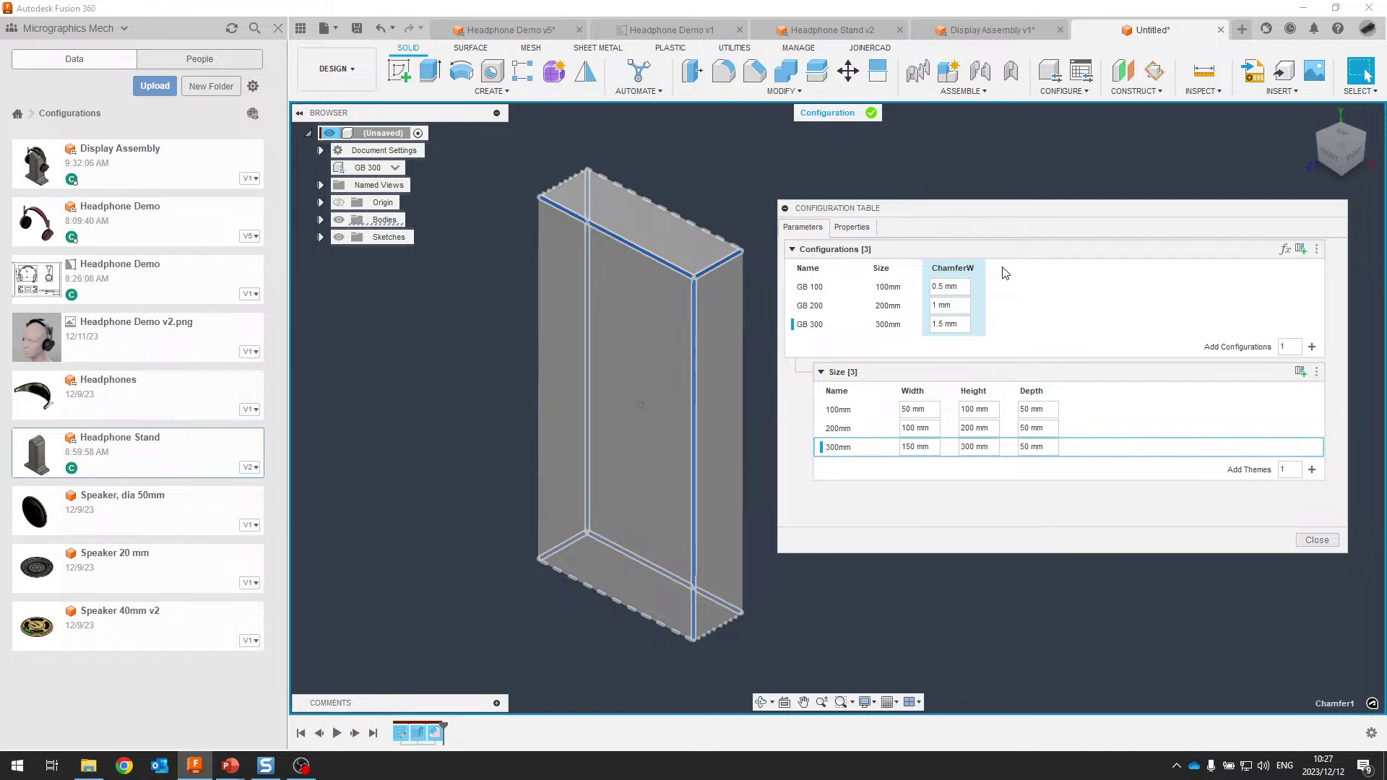
{"action": "left_click", "coordinate": [952, 188]}
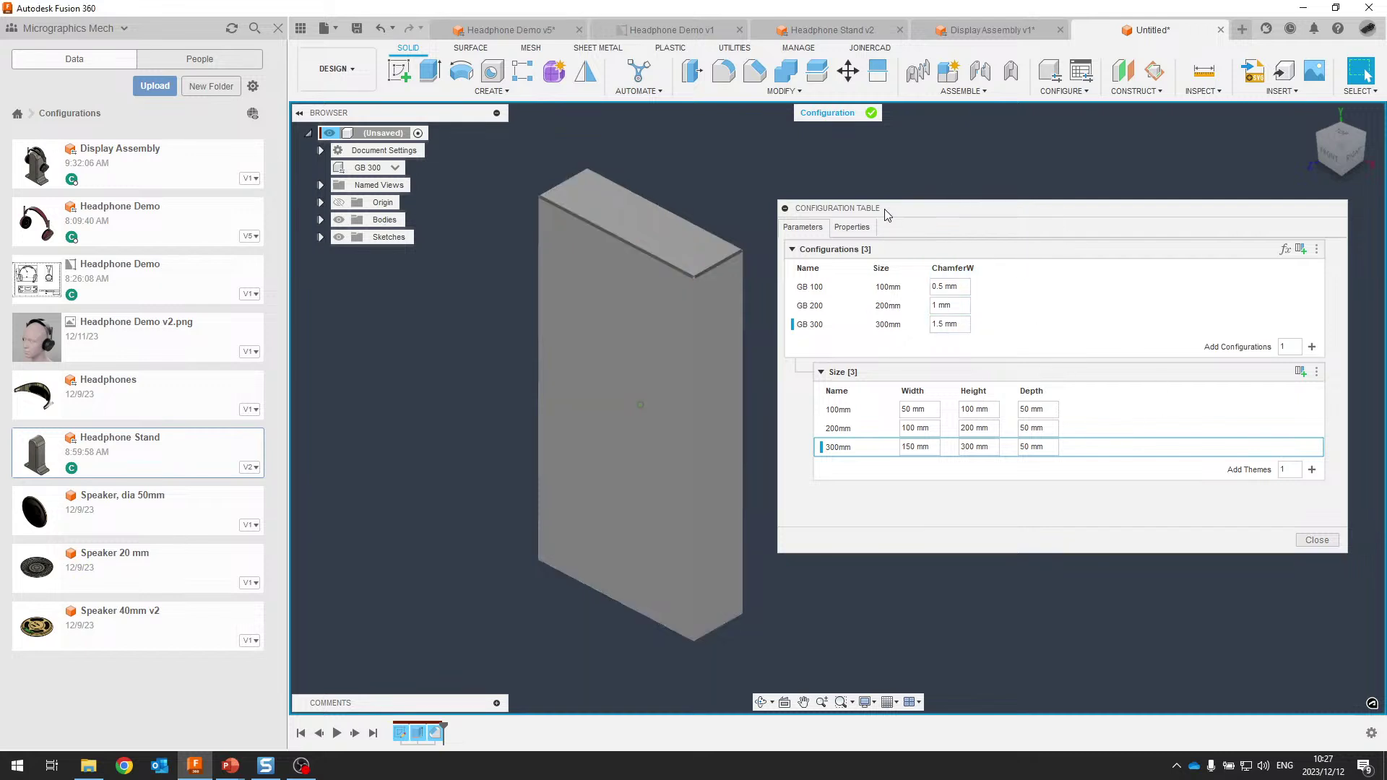
Set the description of GB 100 in the configuration properties to "Gauge Block = 100mm height"
{"action": "left_click", "coordinate": [803, 225]}
{"action": "left_click", "coordinate": [852, 228]}
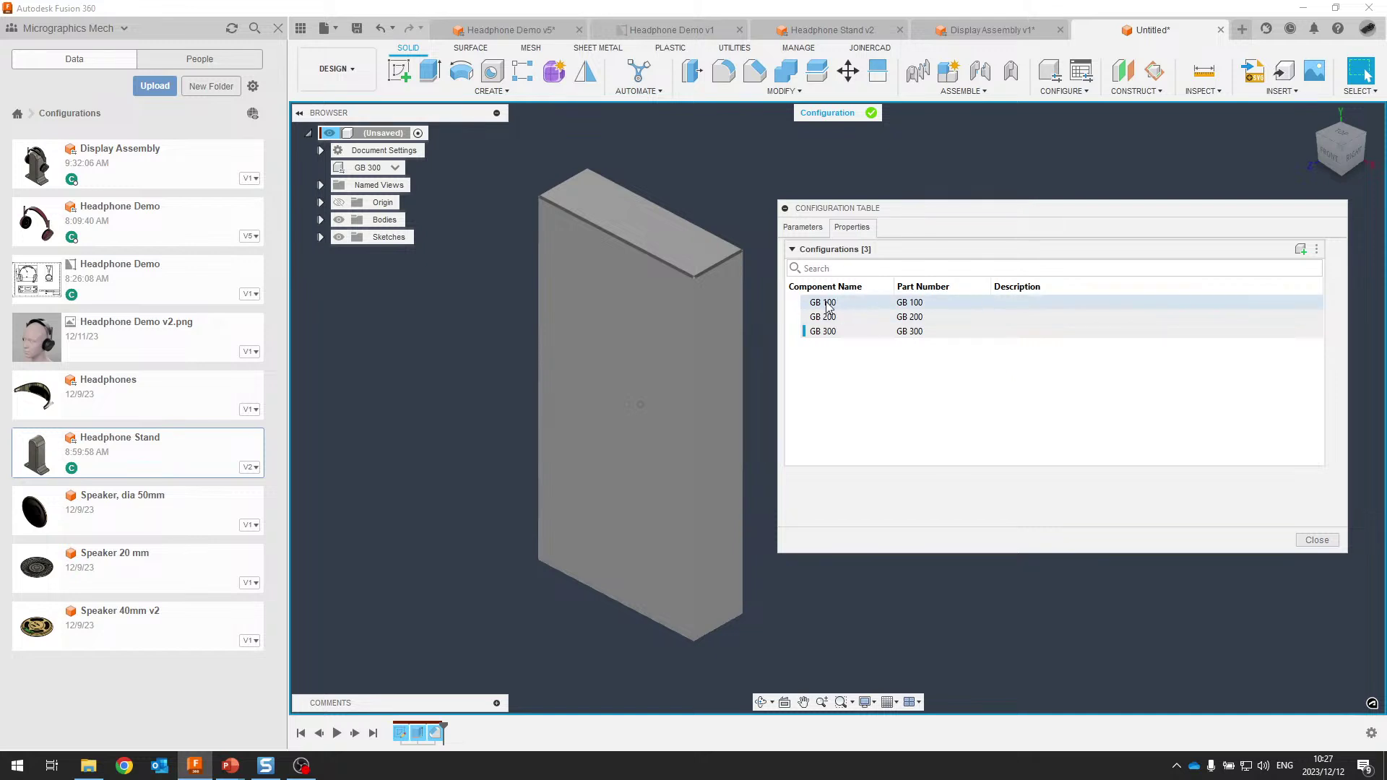
{"action": "double_click", "coordinate": [1032, 304]}
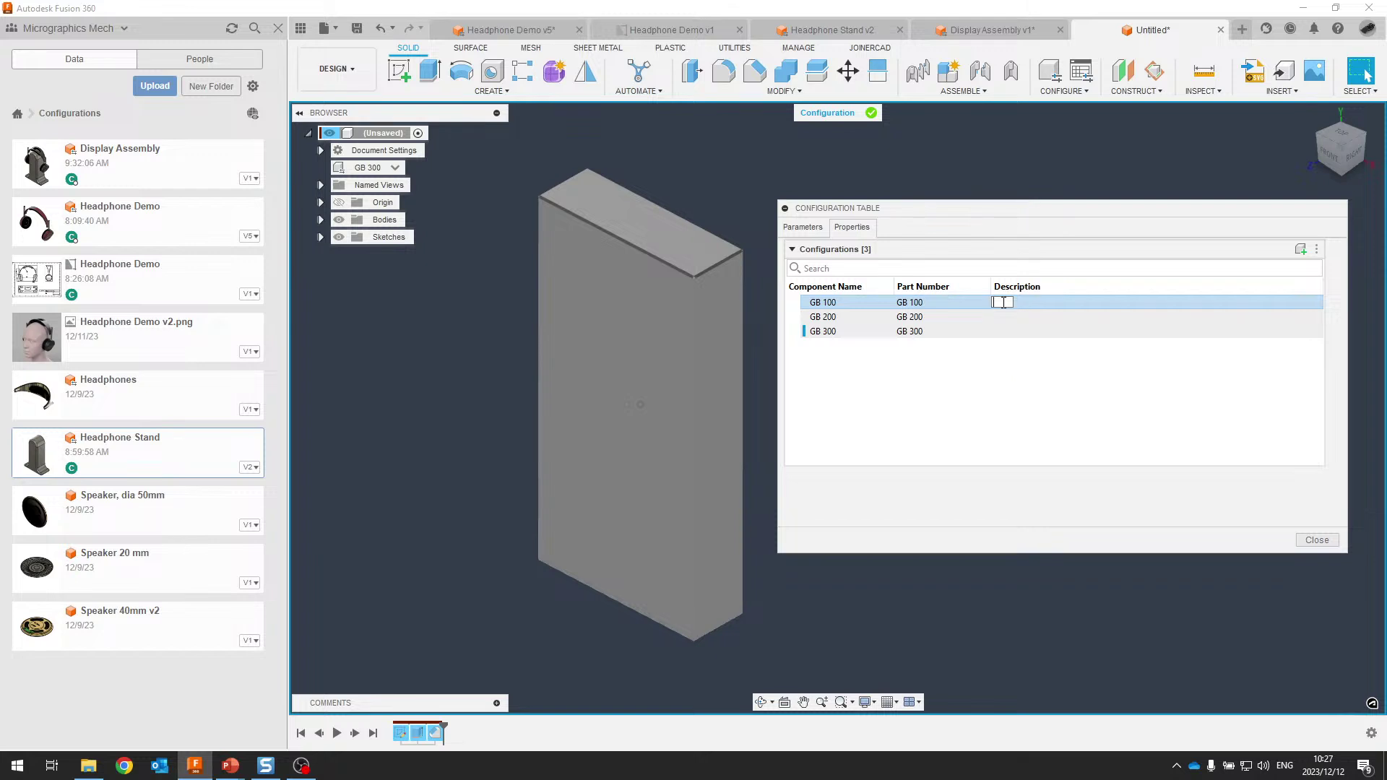
{"action": "type", "text": "Gauge Block = 100mm height"}
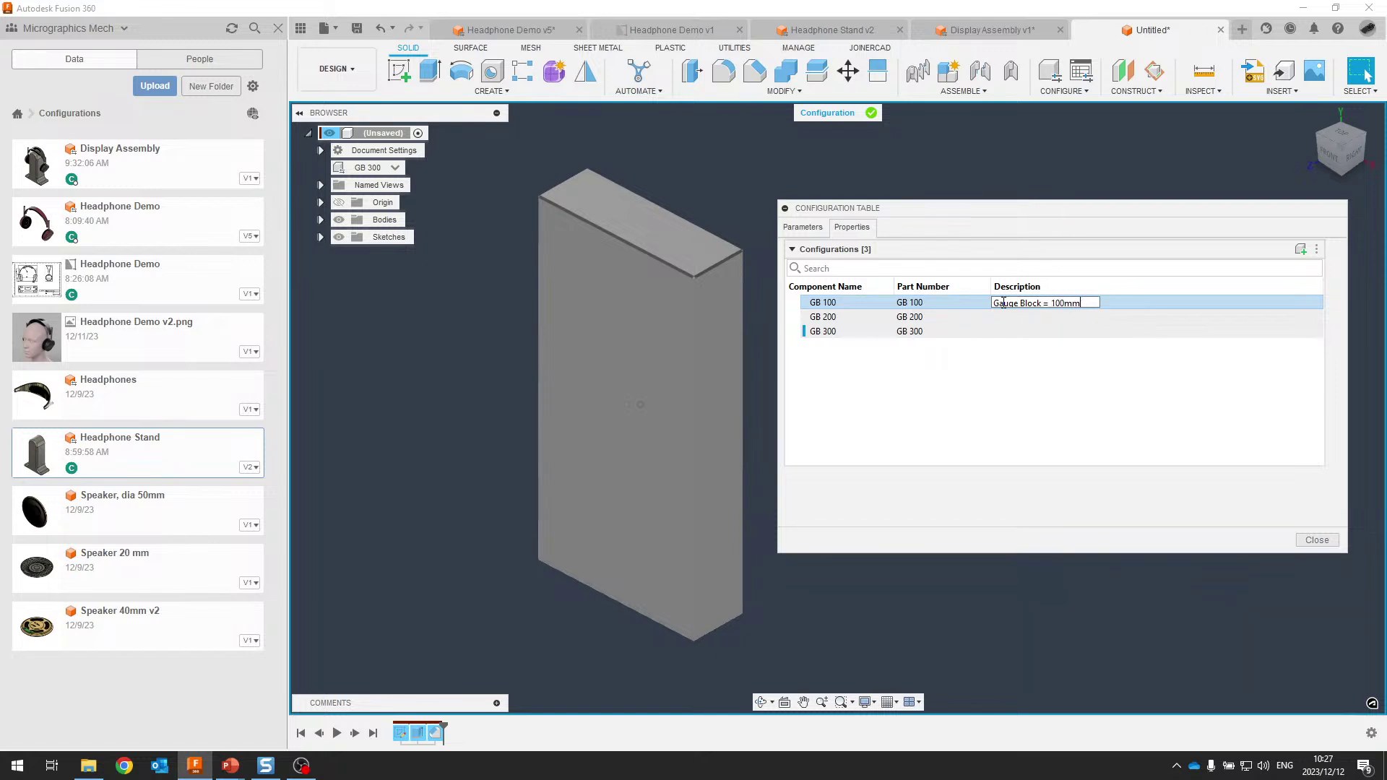
{"action": "key", "text": "Return"}
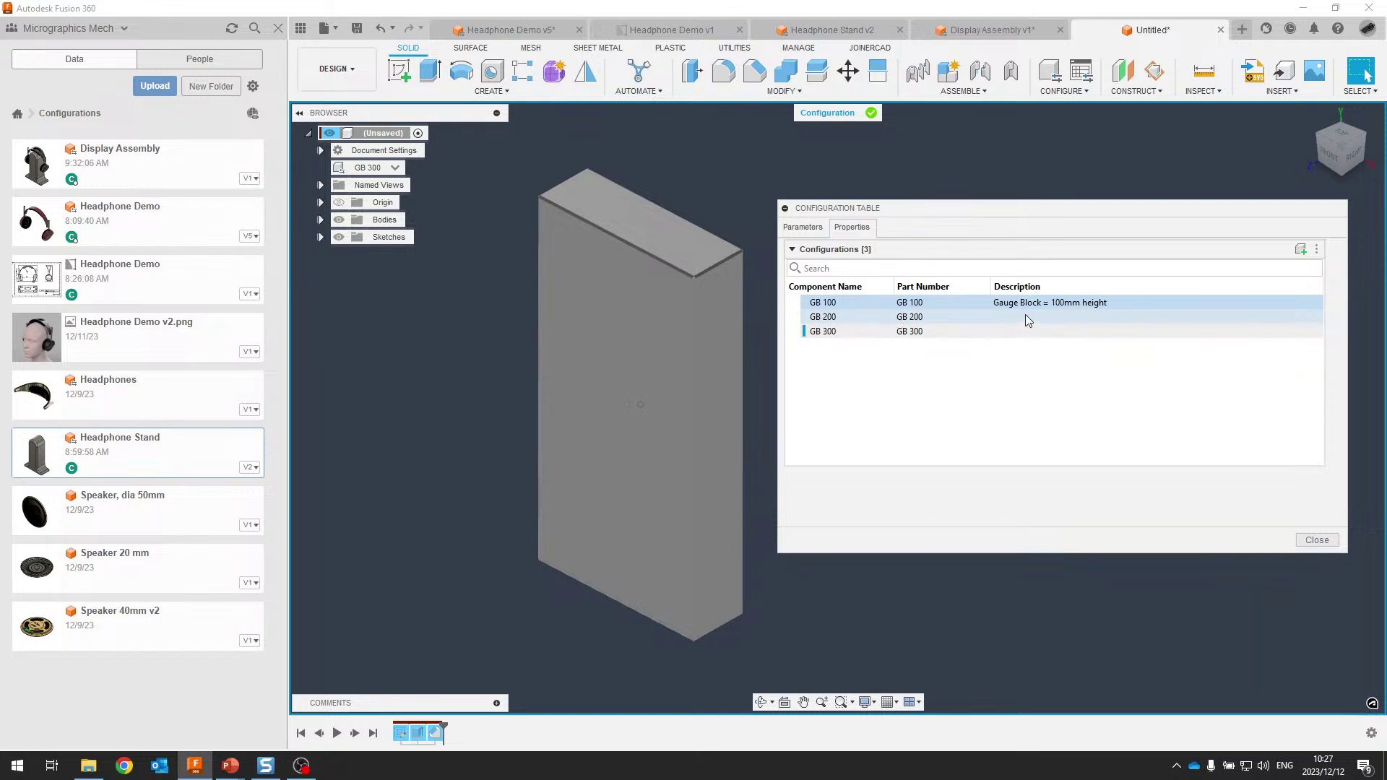
{"action": "double_click", "coordinate": [1028, 320]}
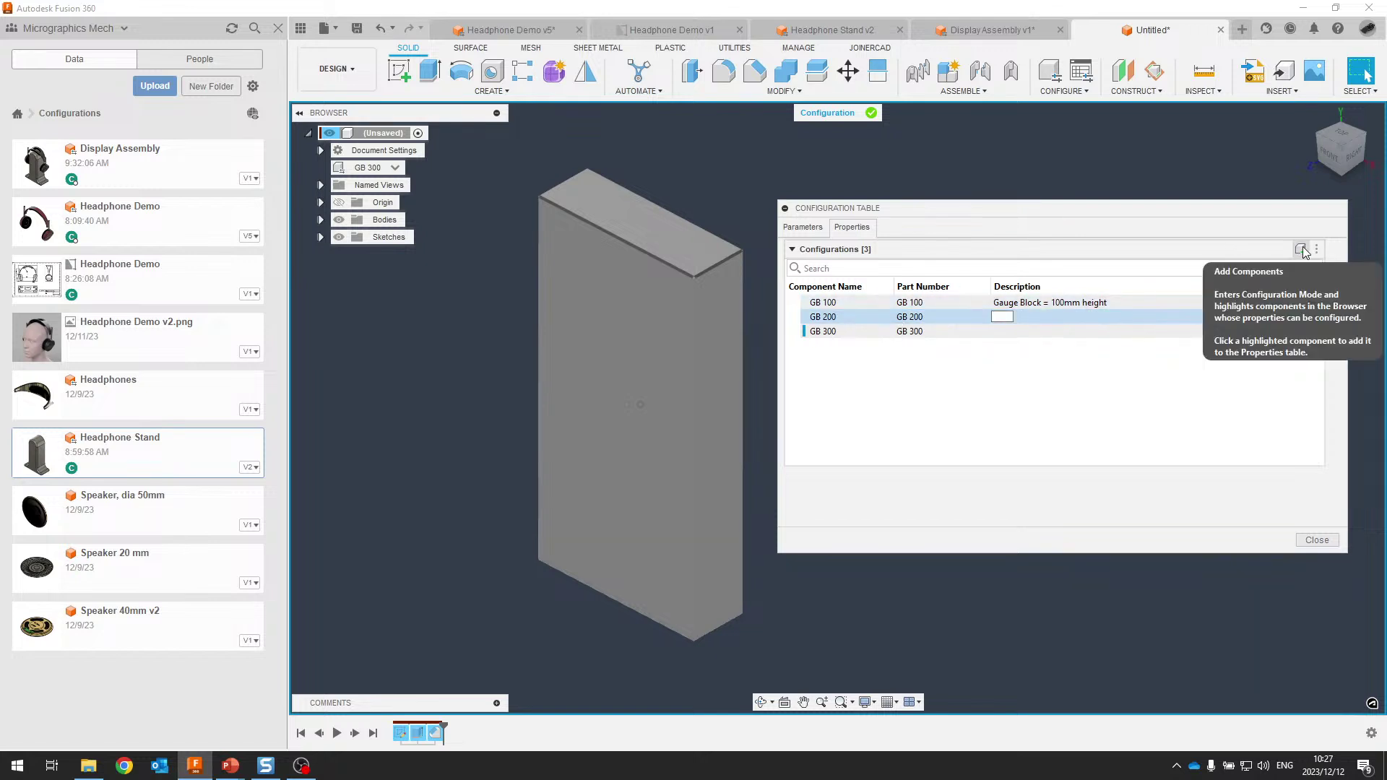
{"action": "left_click", "coordinate": [1187, 374]}
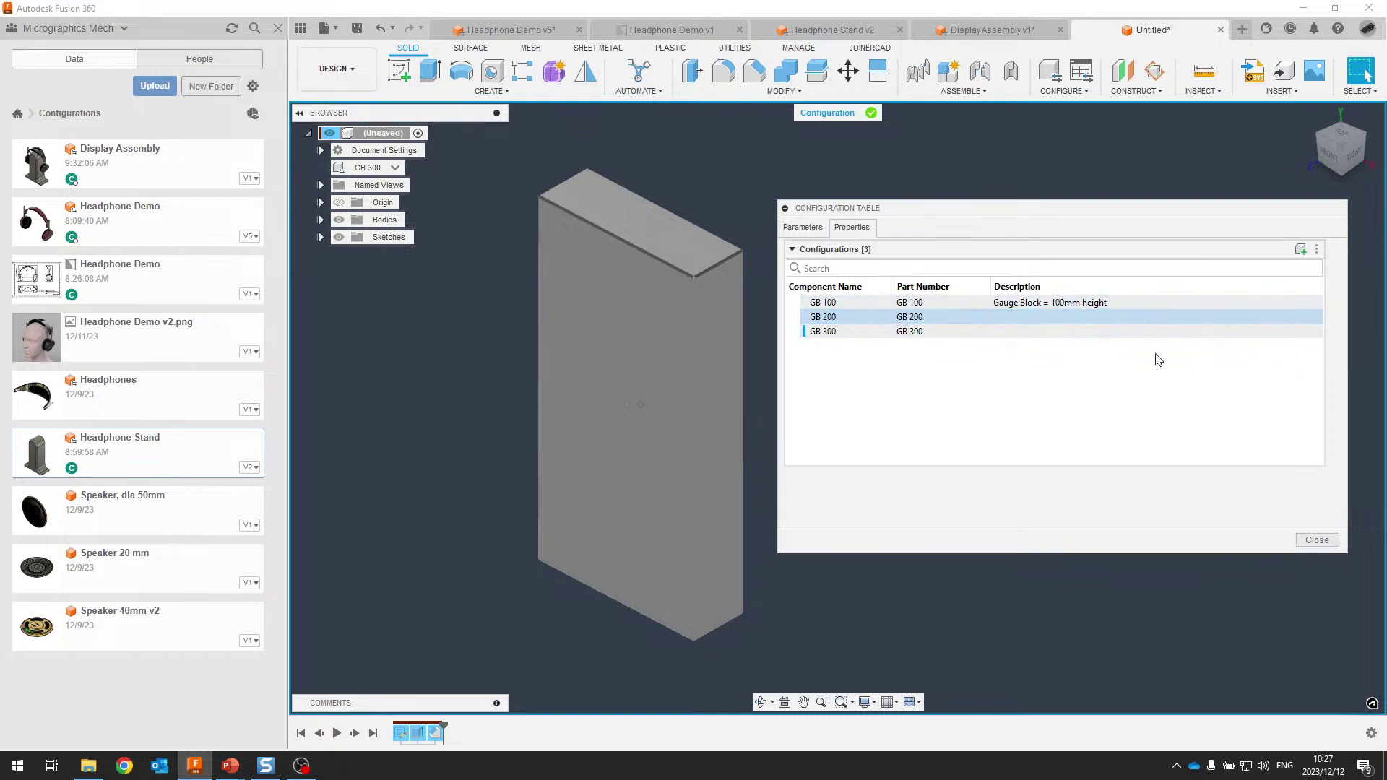
{"action": "left_click", "coordinate": [1316, 250]}
{"action": "left_click", "coordinate": [1220, 420]}
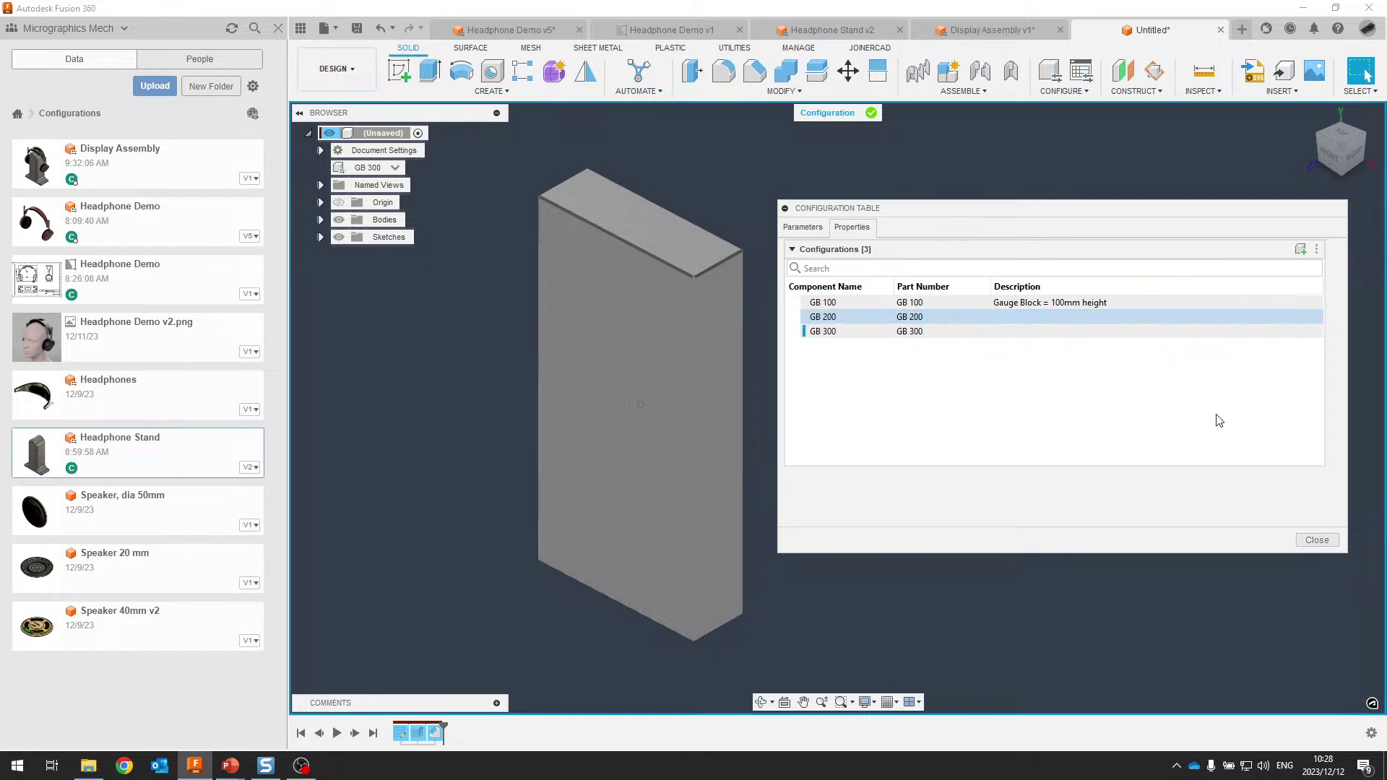
Return to the configuration parameters and leave configuration mode
{"action": "left_click", "coordinate": [800, 227]}
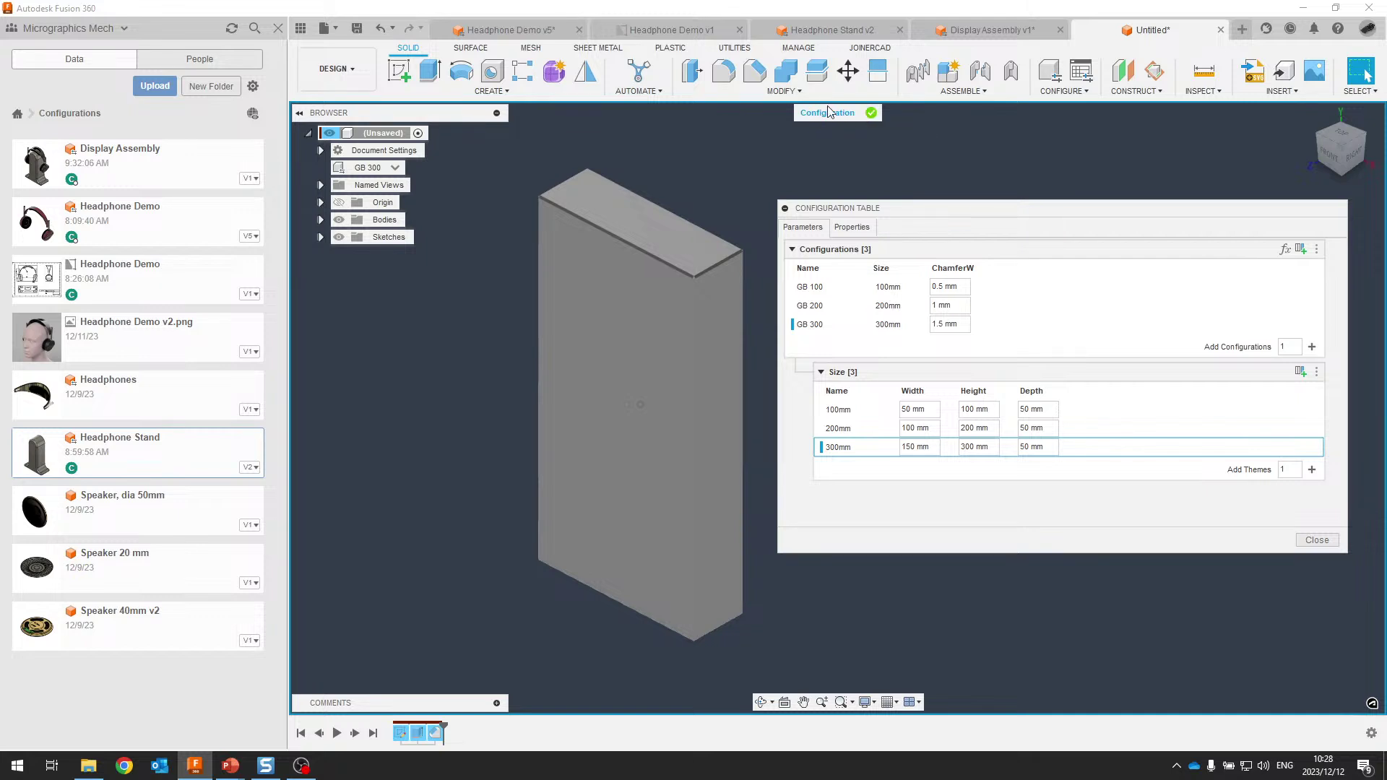
{"action": "left_click", "coordinate": [870, 113]}
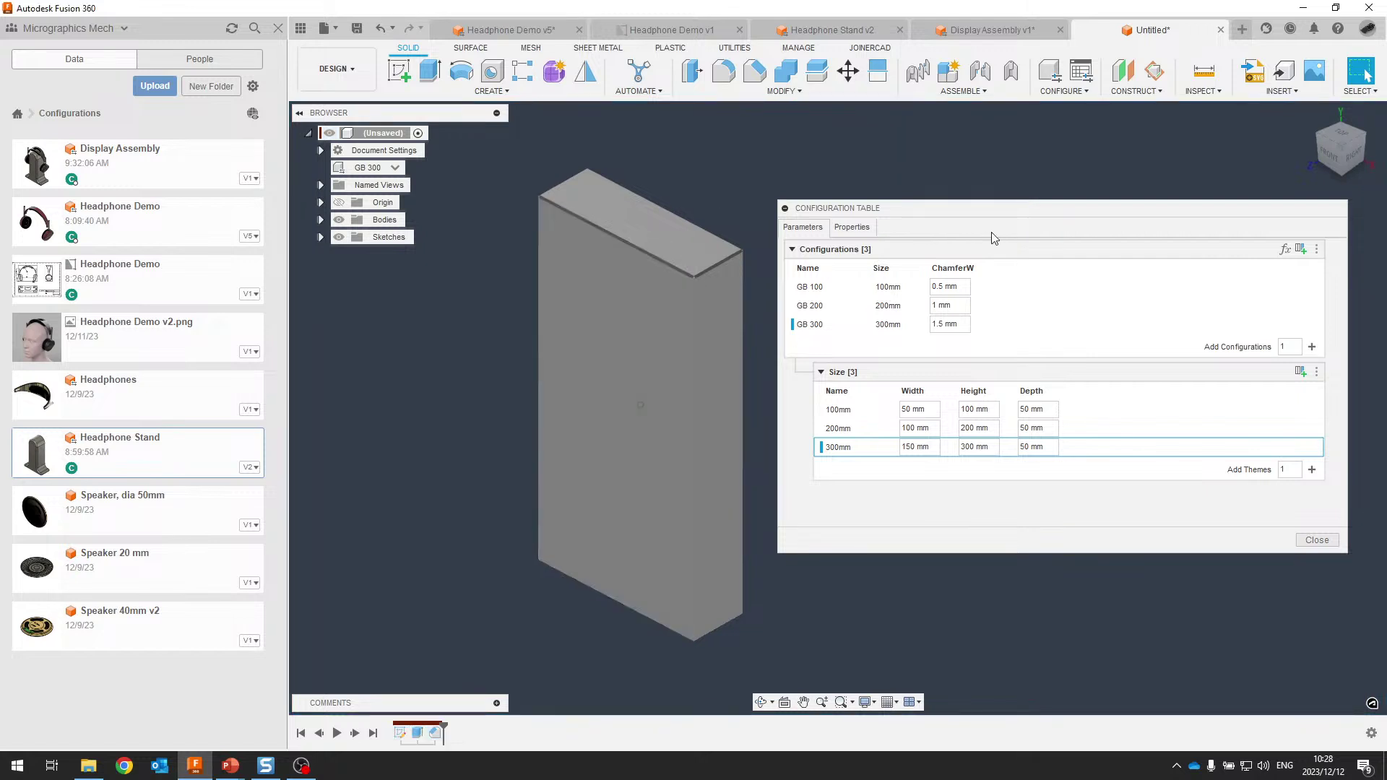
Activate GB 100, GB 200 and GB 300 in turn to compare the box variants, and close the configuration table
{"action": "left_click", "coordinate": [810, 286]}
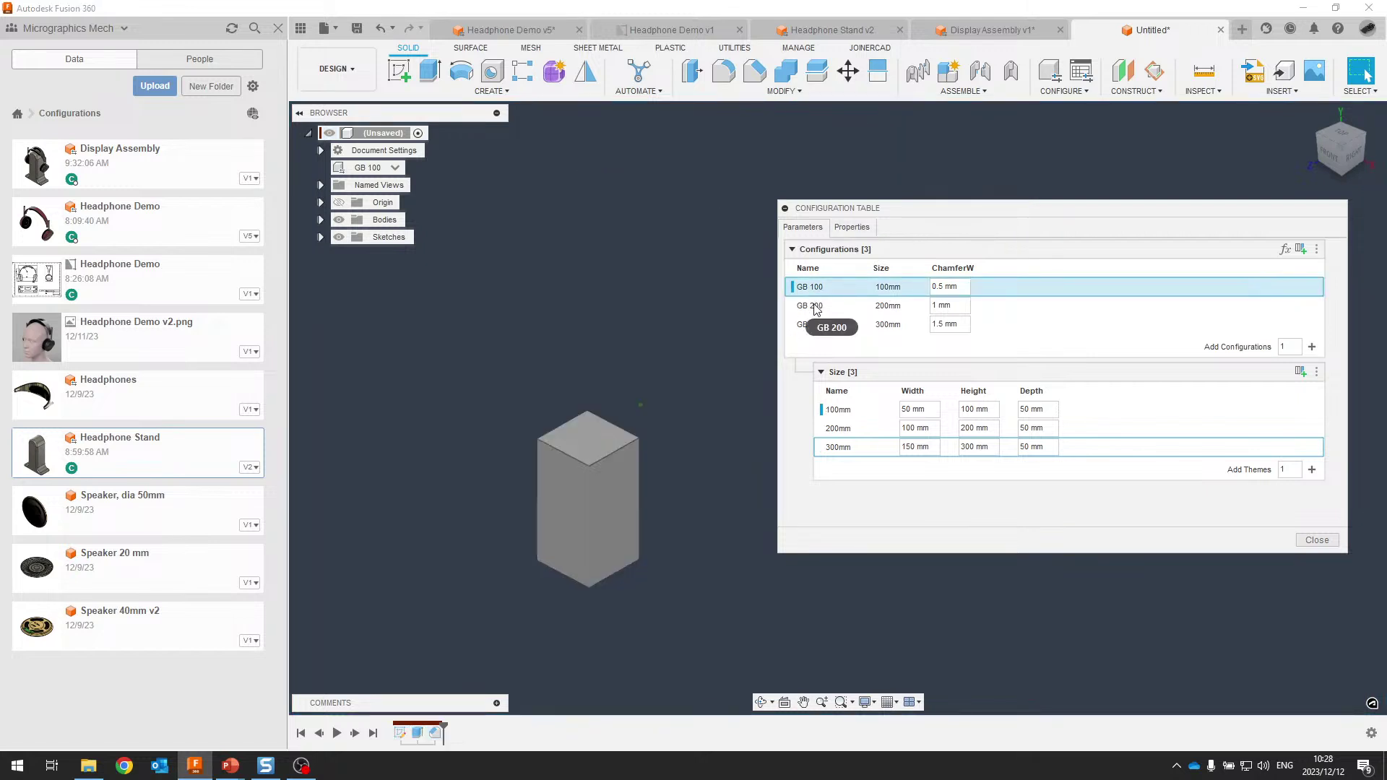
{"action": "left_click", "coordinate": [815, 306]}
{"action": "left_click", "coordinate": [810, 325]}
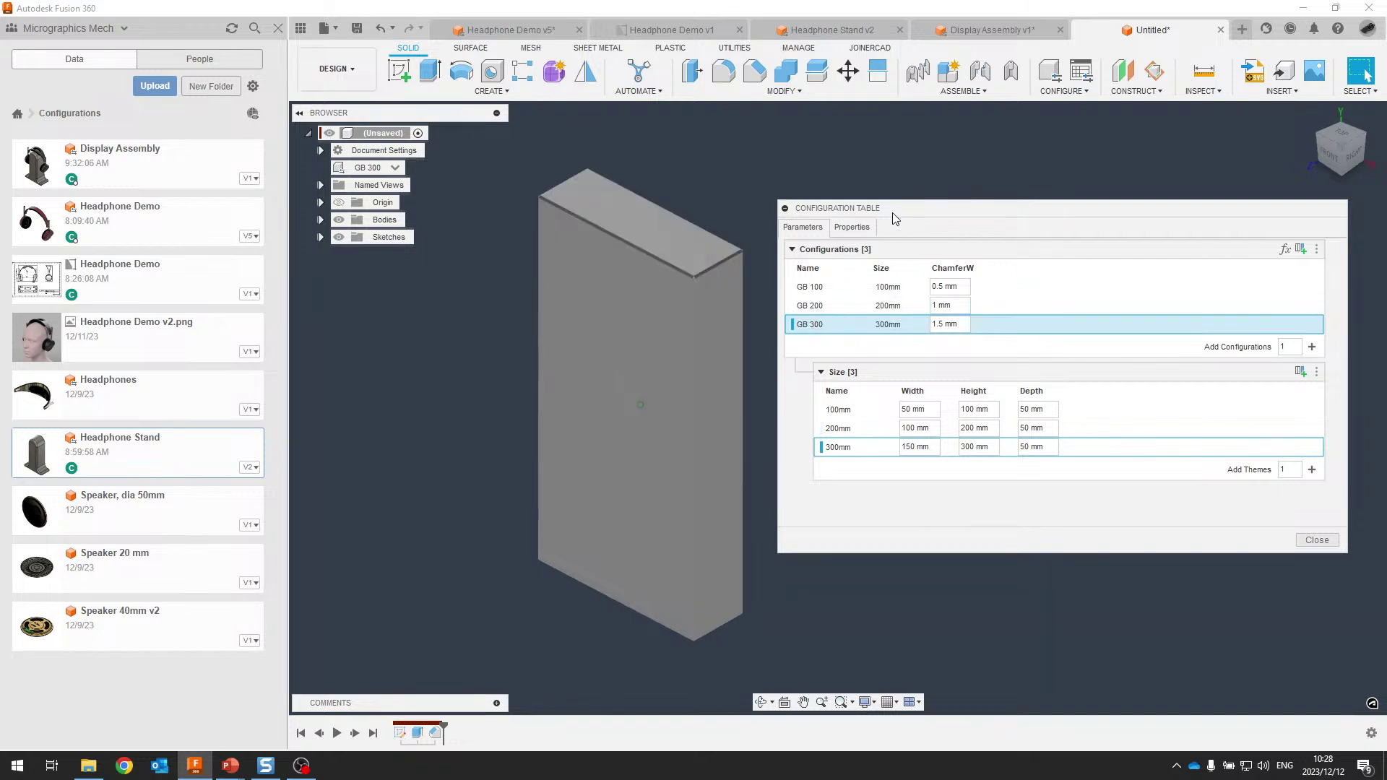
{"action": "left_click_drag", "start_coordinate": [897, 218], "coordinate": [909, 199]}
{"action": "left_click", "coordinate": [822, 268]}
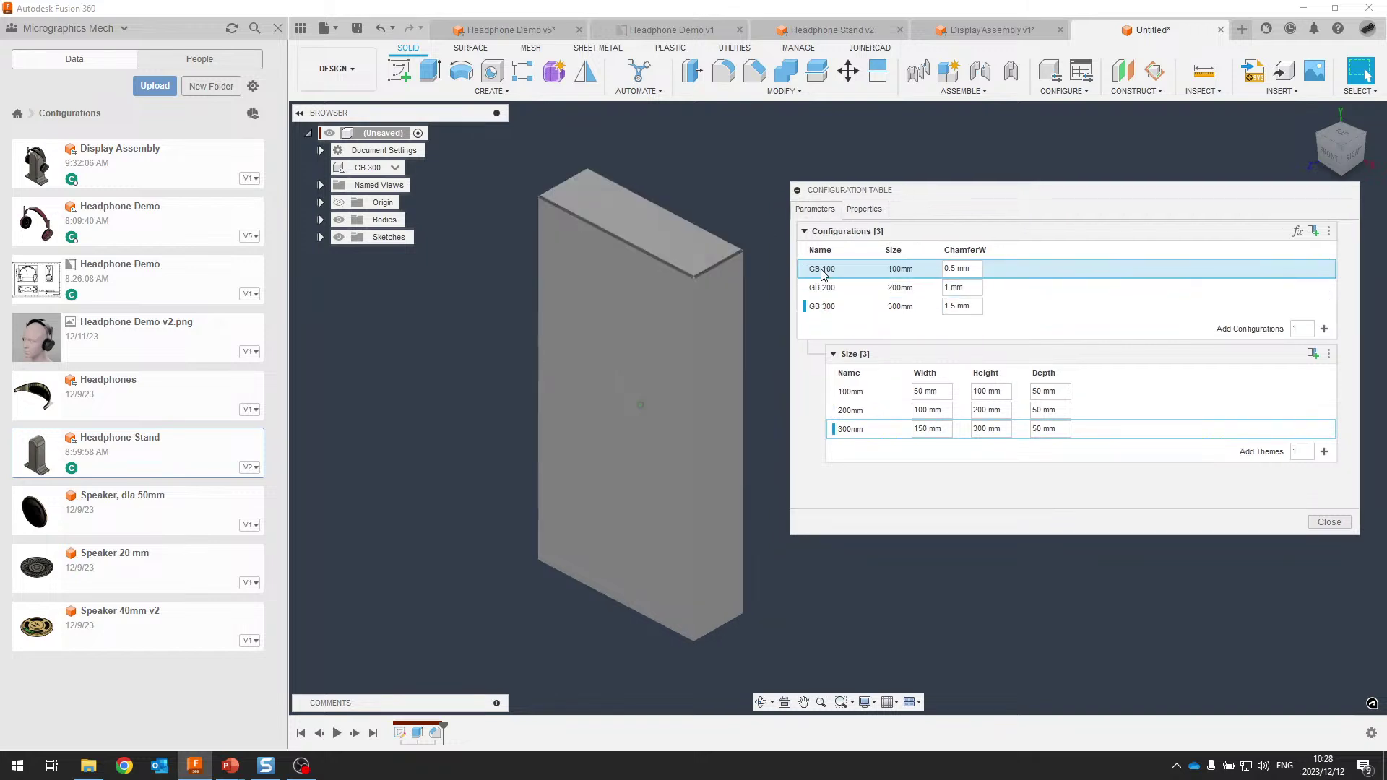
{"action": "left_click", "coordinate": [827, 289]}
{"action": "left_click", "coordinate": [823, 306]}
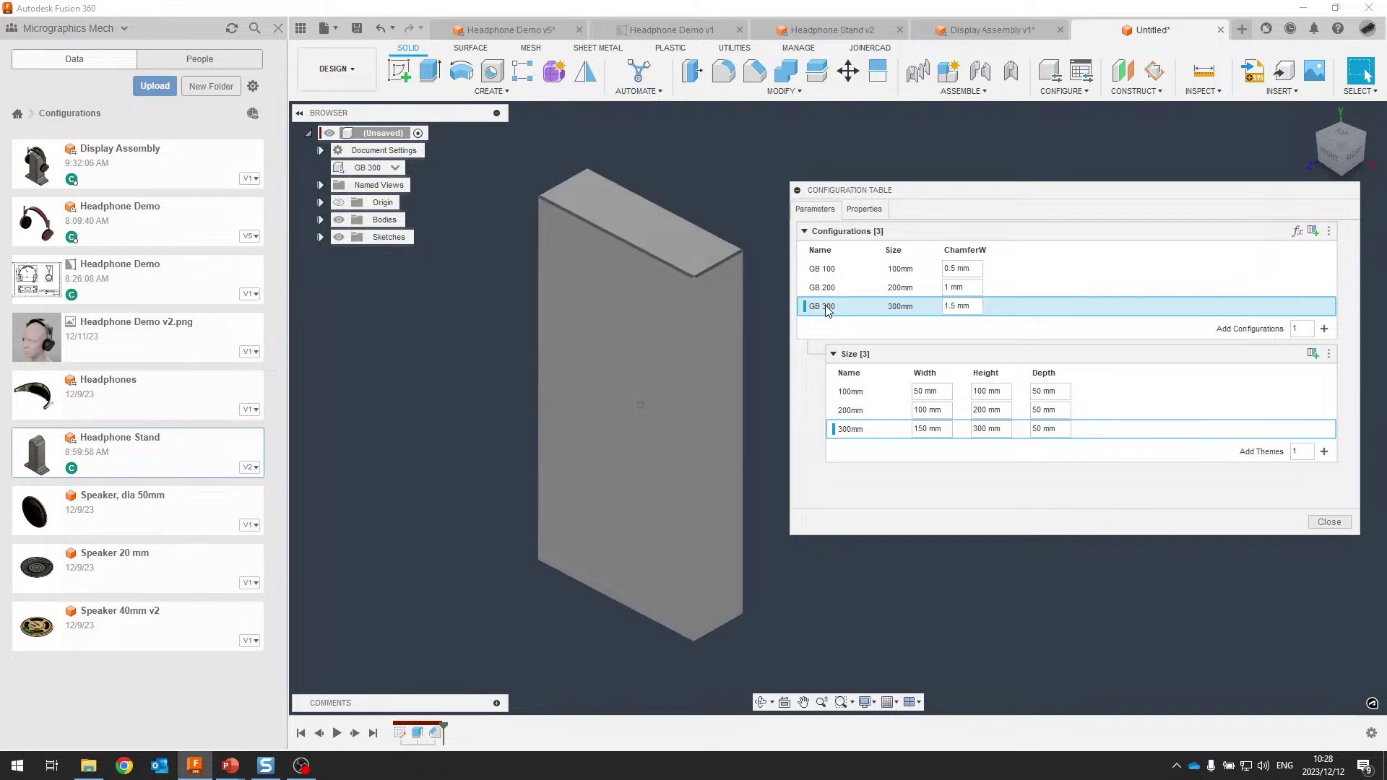
{"action": "left_click", "coordinate": [1329, 522]}
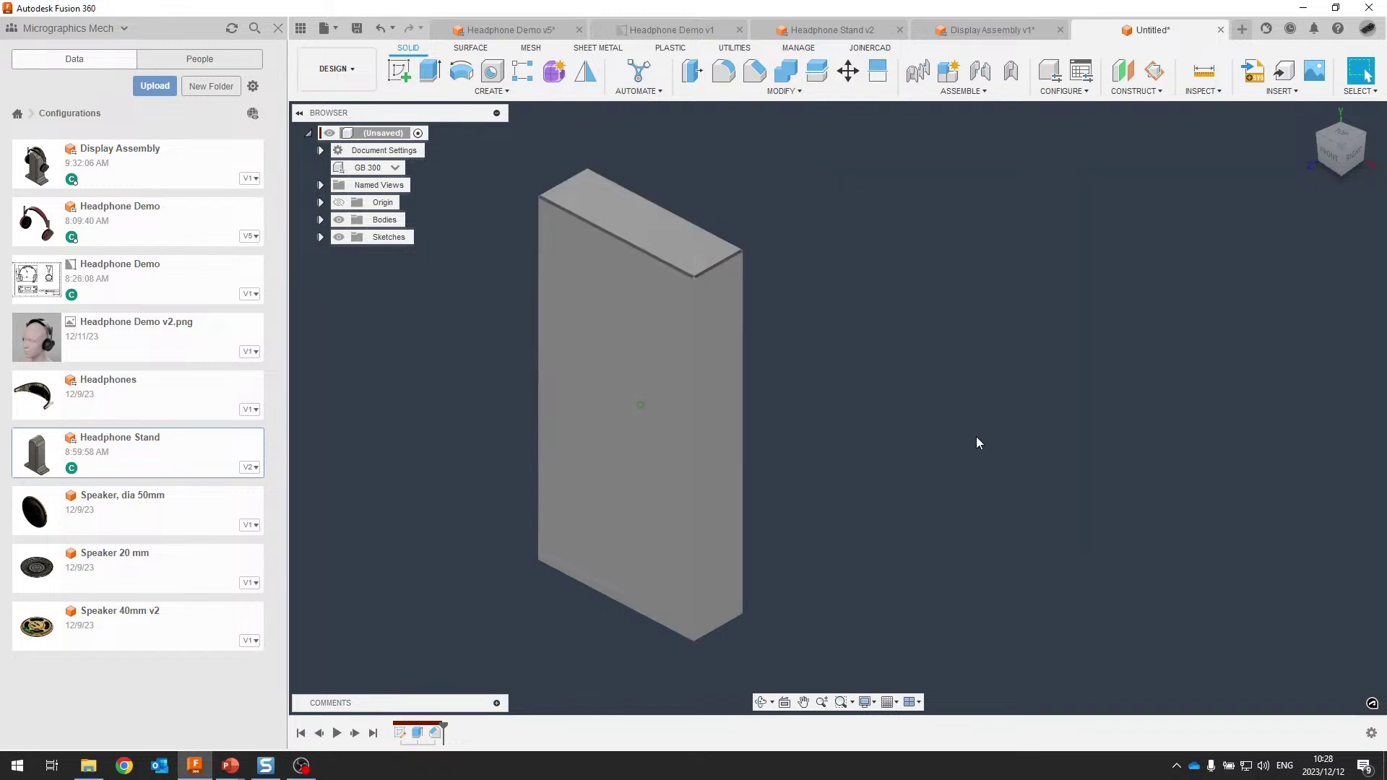
{"action": "key", "text": "alt+Tab"}
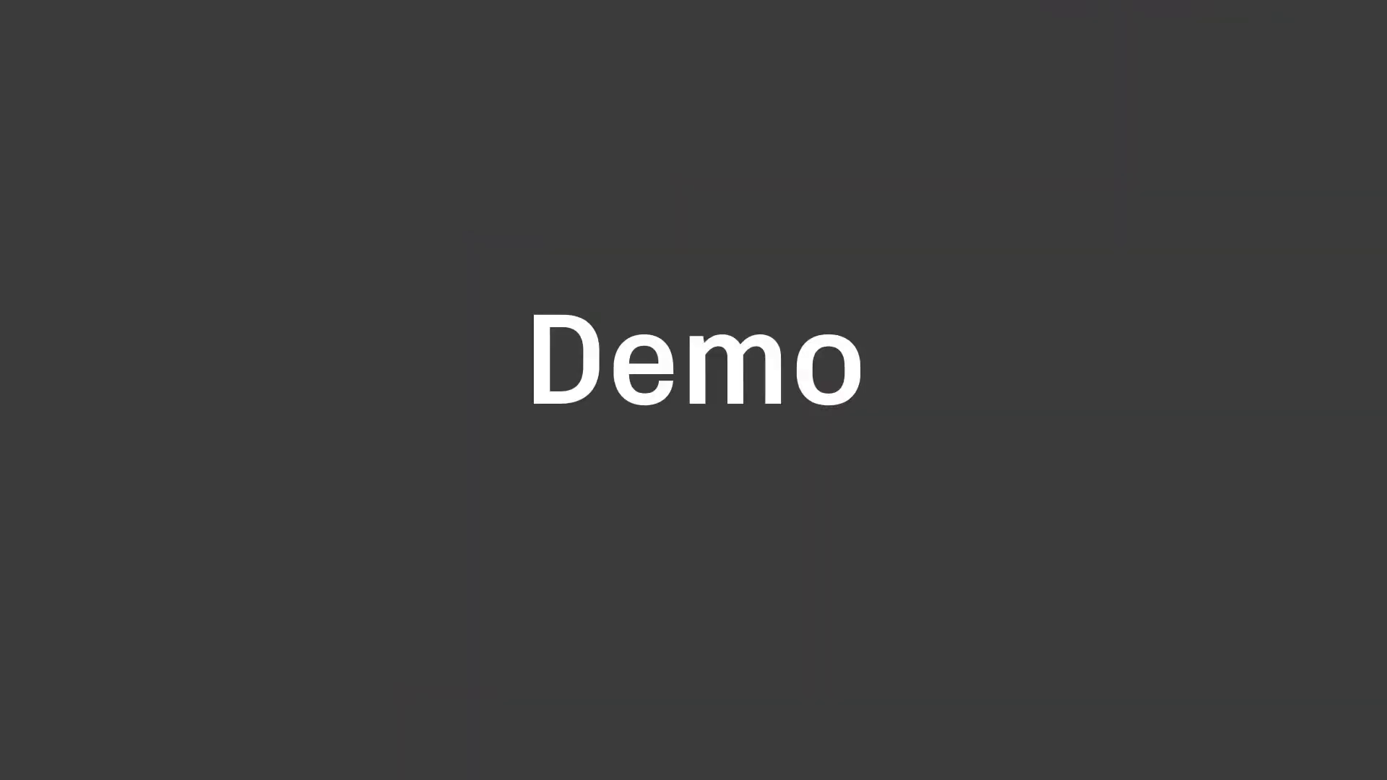
{"action": "key", "text": "alt+Tab"}
Switch to the Headphone Demo v5 design and display its configuration table
{"action": "left_click", "coordinate": [510, 35]}
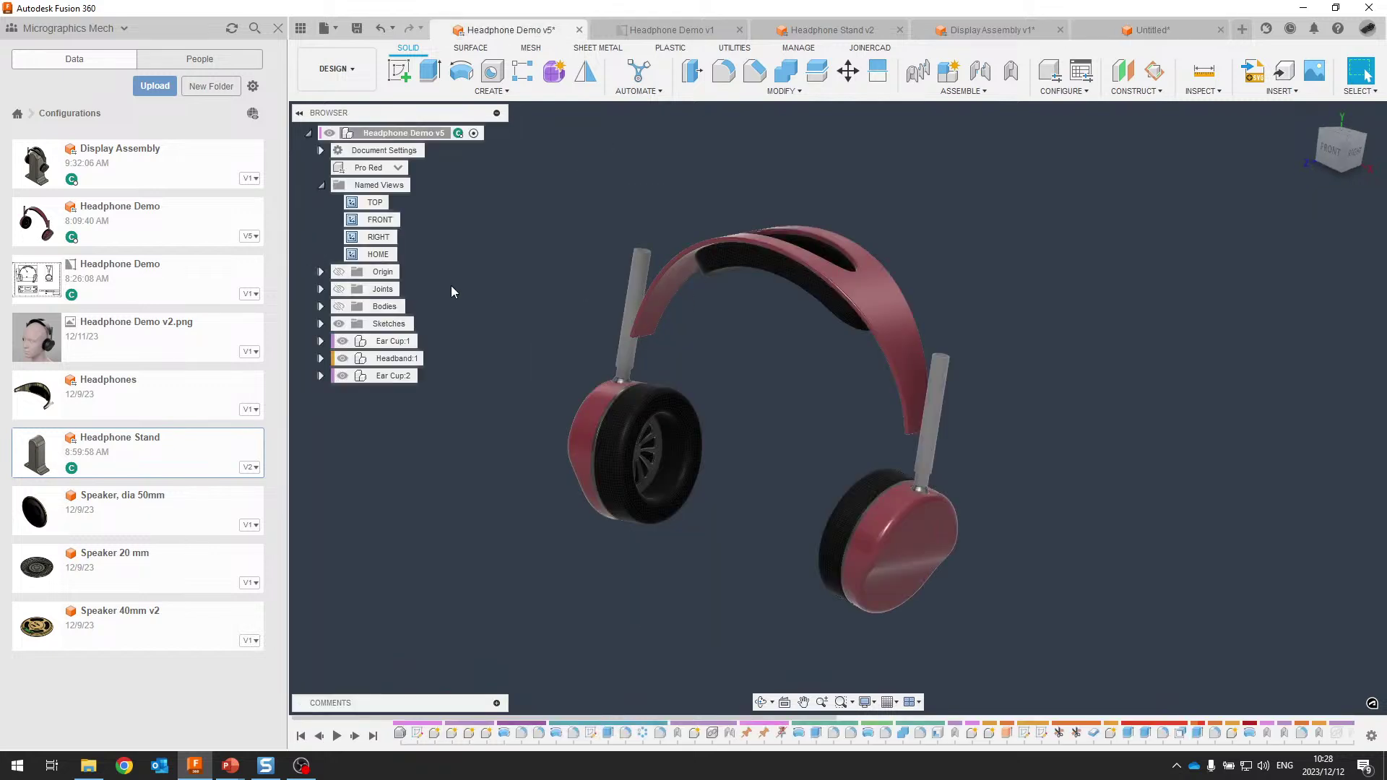
{"action": "middle_click_drag", "start_coordinate": [566, 285], "coordinate": [1081, 72], "text": "shift"}
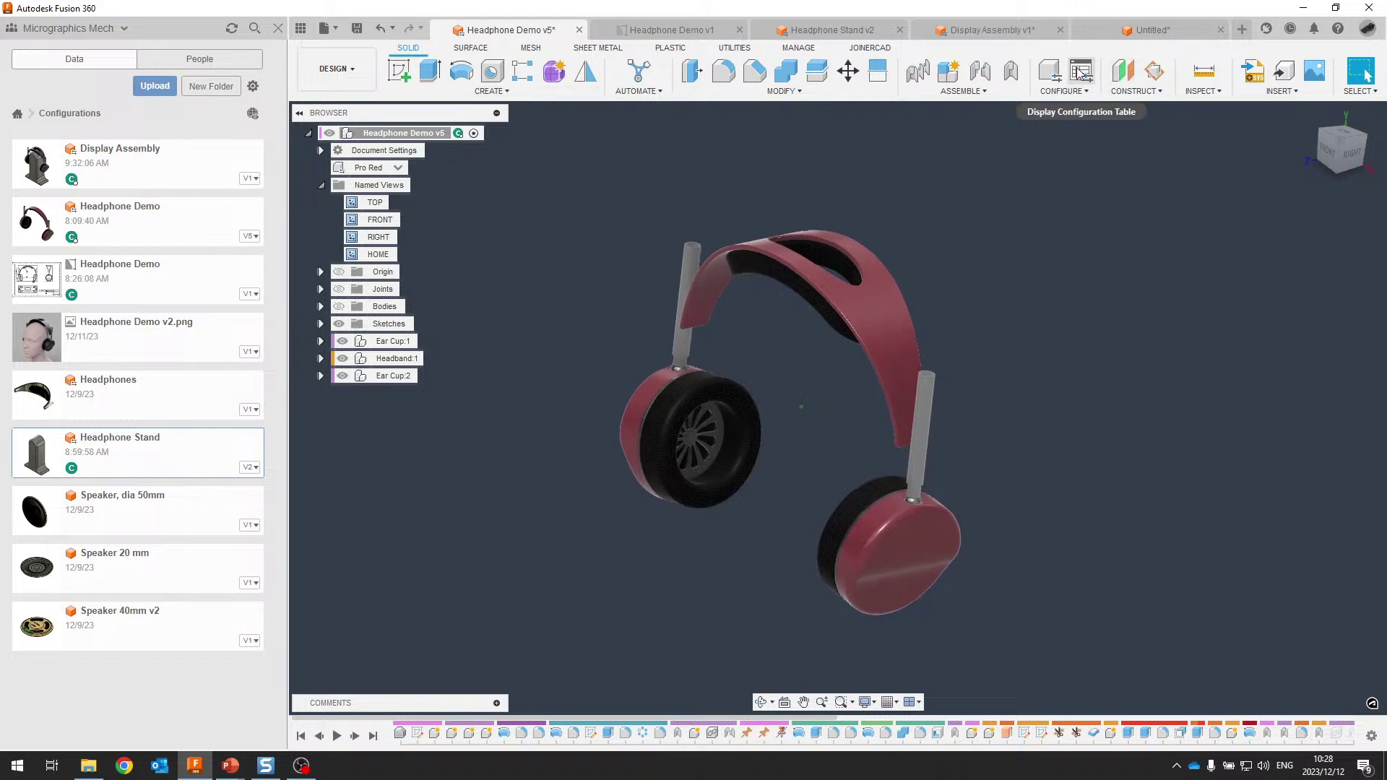
{"action": "left_click", "coordinate": [1082, 72]}
{"action": "left_click_drag", "start_coordinate": [1015, 190], "coordinate": [995, 104]}
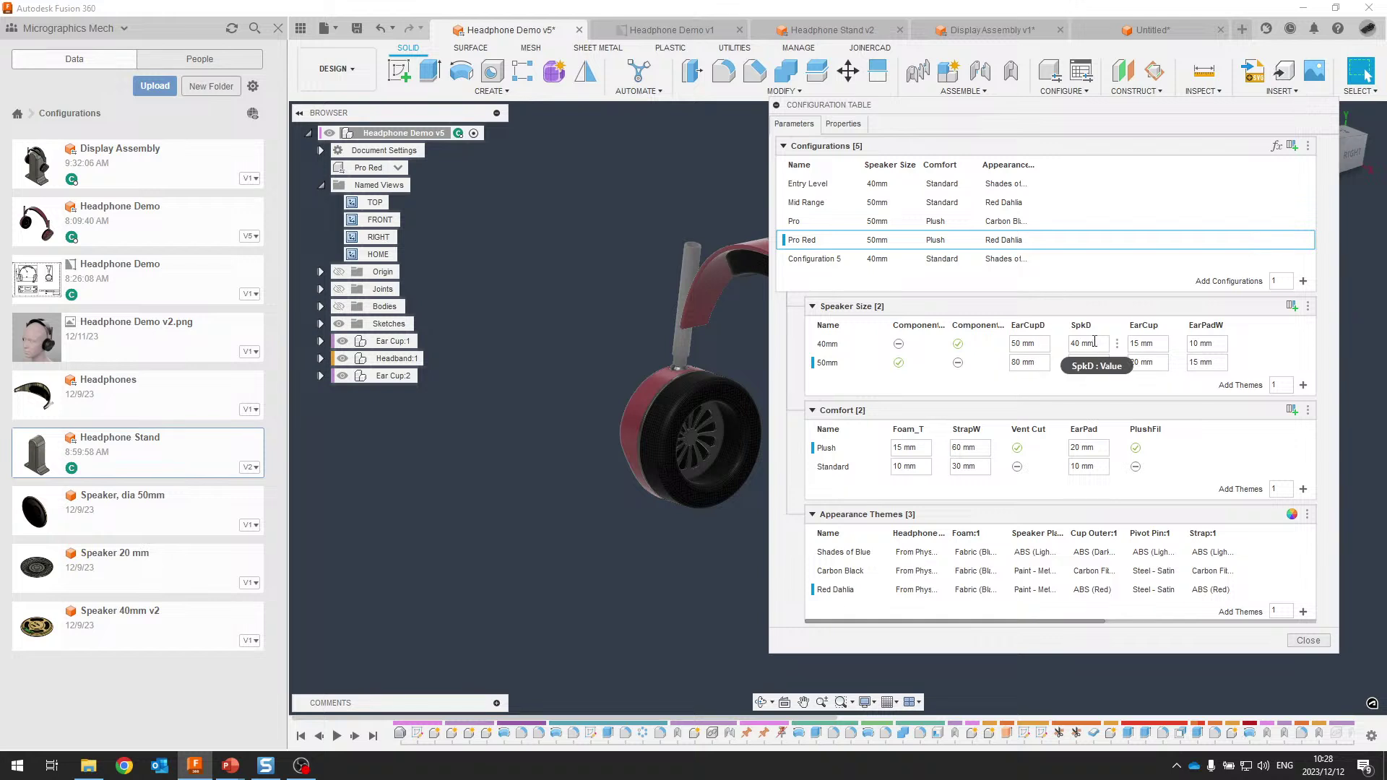
Hide the Pivot Pin, Cup Outer, Speaker Plate and Foam components of Ear Cup:1 to expose its speaker
{"action": "middle_click_drag", "start_coordinate": [754, 360], "coordinate": [561, 299]}
{"action": "scroll", "coordinate": [561, 299], "scroll_direction": "up", "scroll_amount": 3}
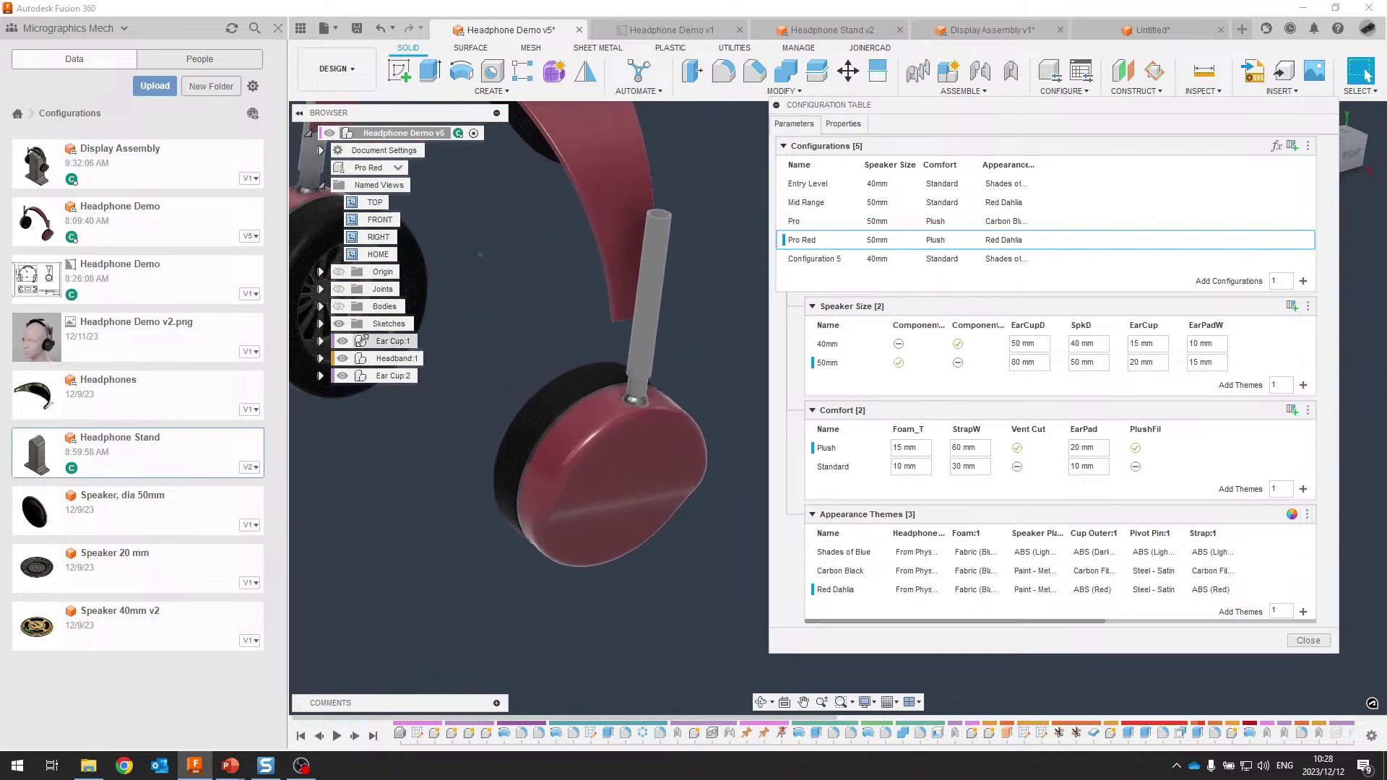
{"action": "left_click", "coordinate": [319, 343]}
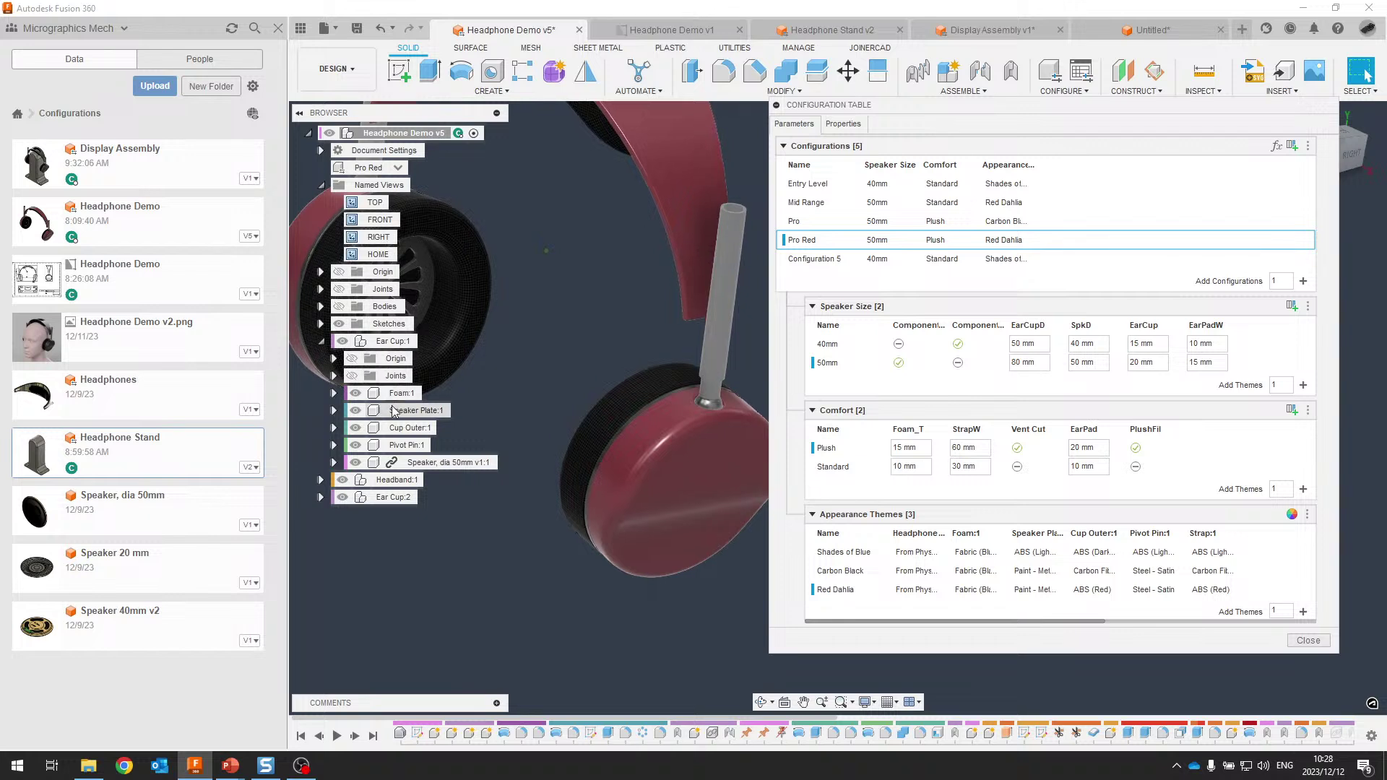
{"action": "left_click", "coordinate": [356, 444]}
{"action": "left_click", "coordinate": [355, 428]}
{"action": "left_click", "coordinate": [355, 410]}
{"action": "left_click", "coordinate": [355, 393]}
{"action": "middle_click_drag", "start_coordinate": [607, 434], "coordinate": [782, 341], "text": "shift"}
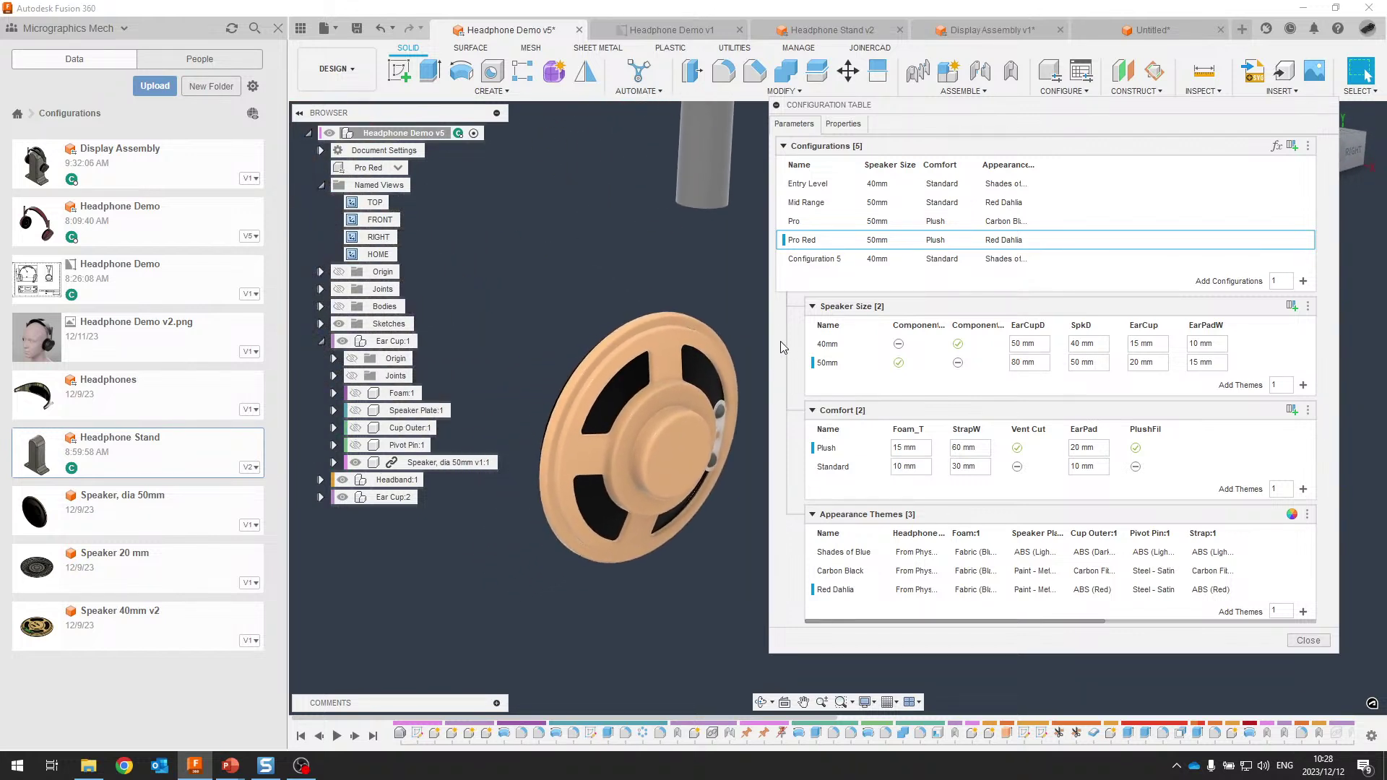
{"action": "left_click_drag", "start_coordinate": [935, 115], "coordinate": [983, 144]}
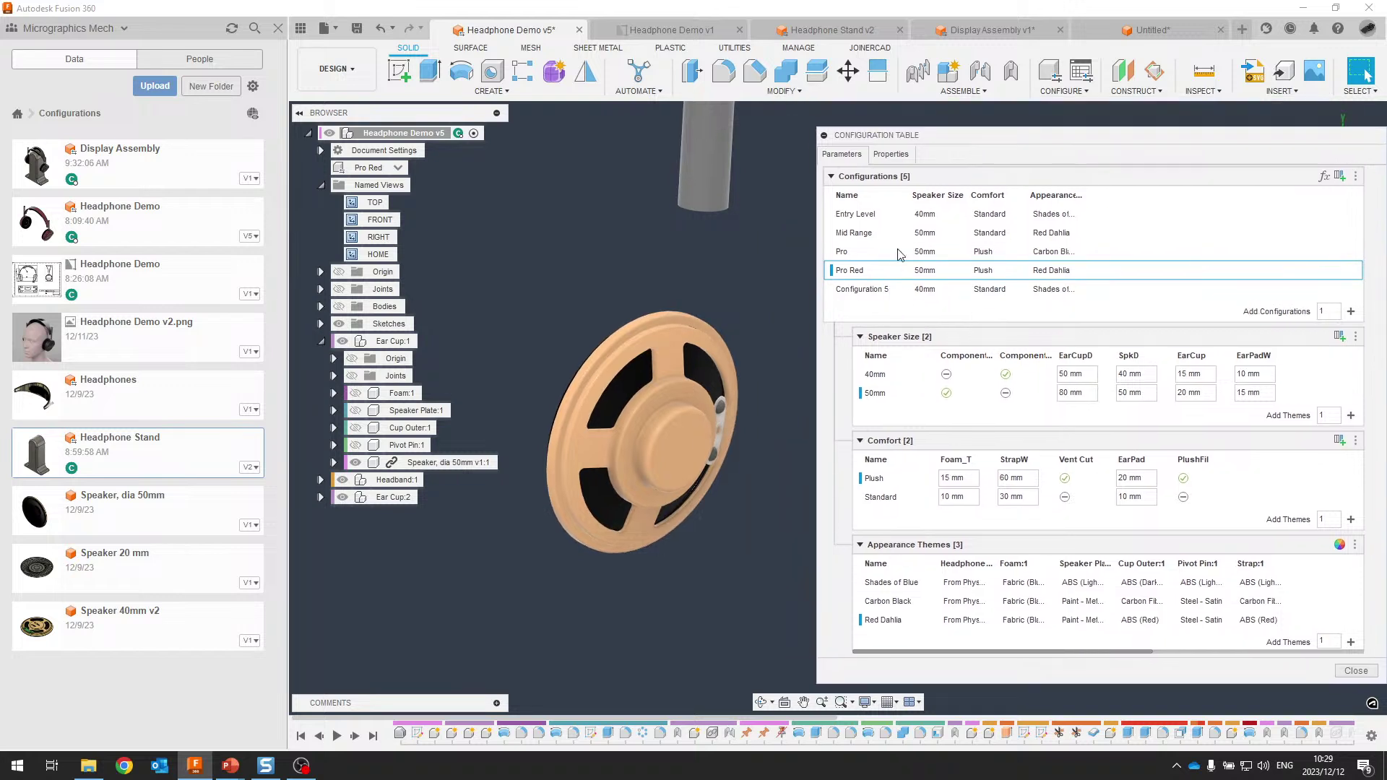
Activate the Entry Level configuration and after it the Pro configuration to compare their speakers
{"action": "left_click", "coordinate": [864, 216]}
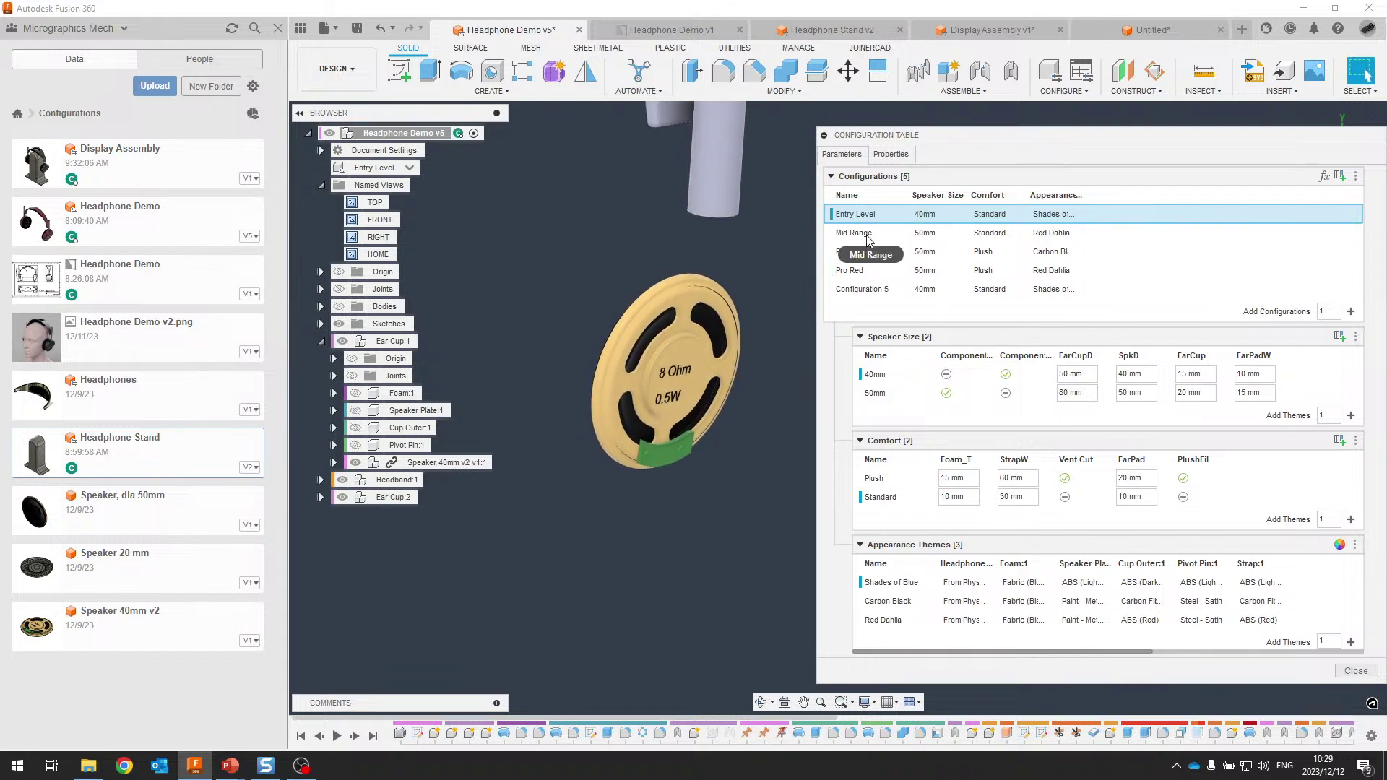
{"action": "left_click", "coordinate": [861, 255]}
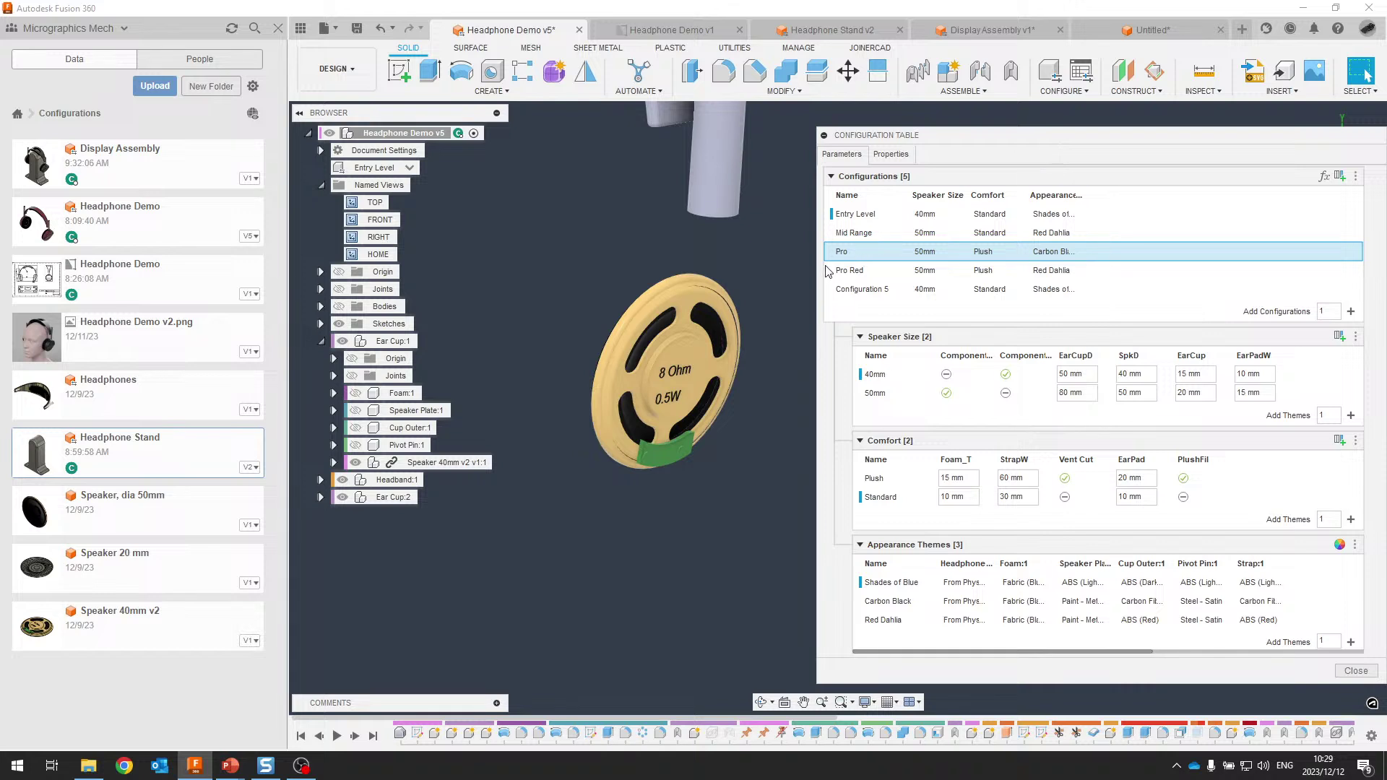
Try the 40mm speaker size theme on the Pro configuration and set it back to 50mm
{"action": "left_click", "coordinate": [958, 253]}
{"action": "left_click", "coordinate": [836, 303]}
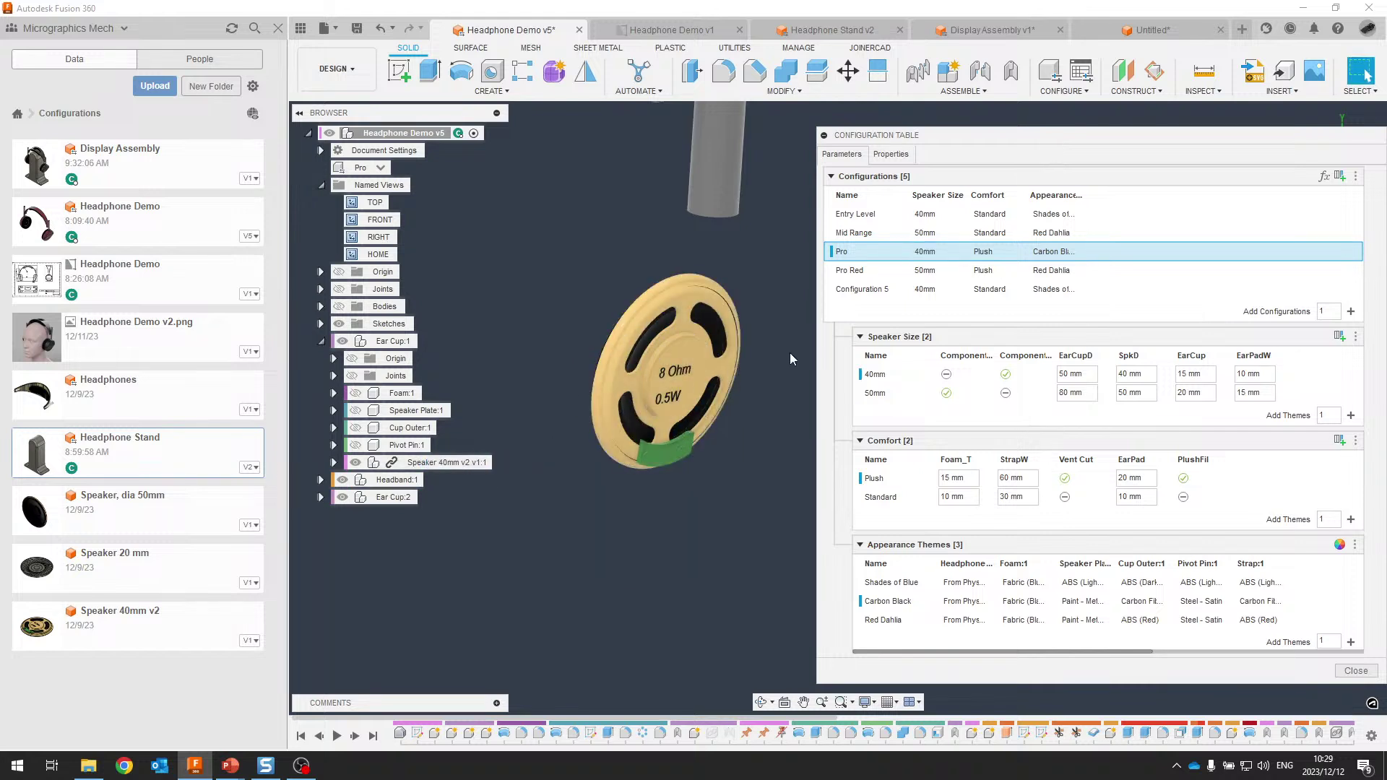
{"action": "left_click", "coordinate": [955, 252]}
{"action": "left_click", "coordinate": [946, 285]}
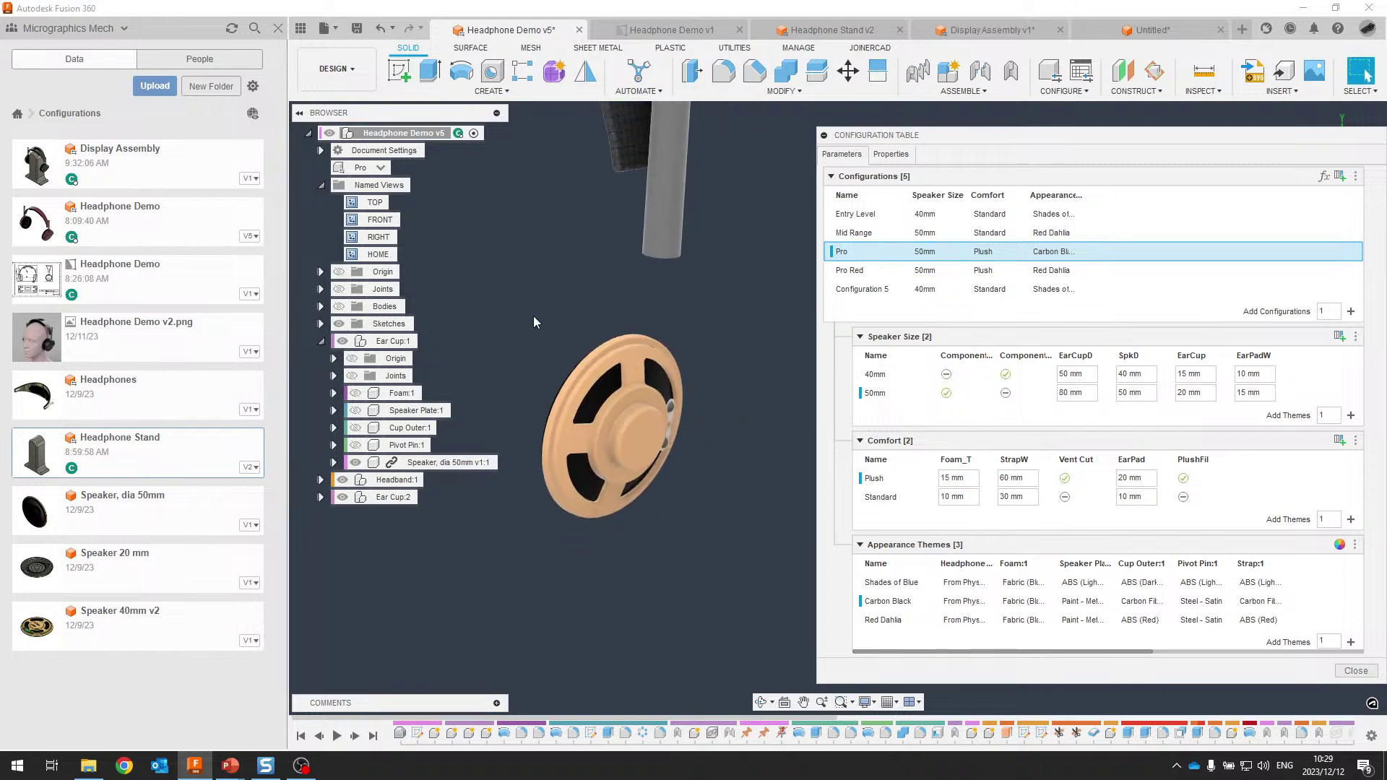
Show the Foam, Speaker Plate, Cup Outer and Pivot Pin components of Ear Cup:1 again
{"action": "left_click", "coordinate": [355, 393]}
{"action": "left_click", "coordinate": [356, 411]}
{"action": "left_click", "coordinate": [355, 428]}
{"action": "left_click", "coordinate": [356, 445]}
Close the headphone configuration table and switch to the presentation slides
{"action": "left_click", "coordinate": [1356, 671]}
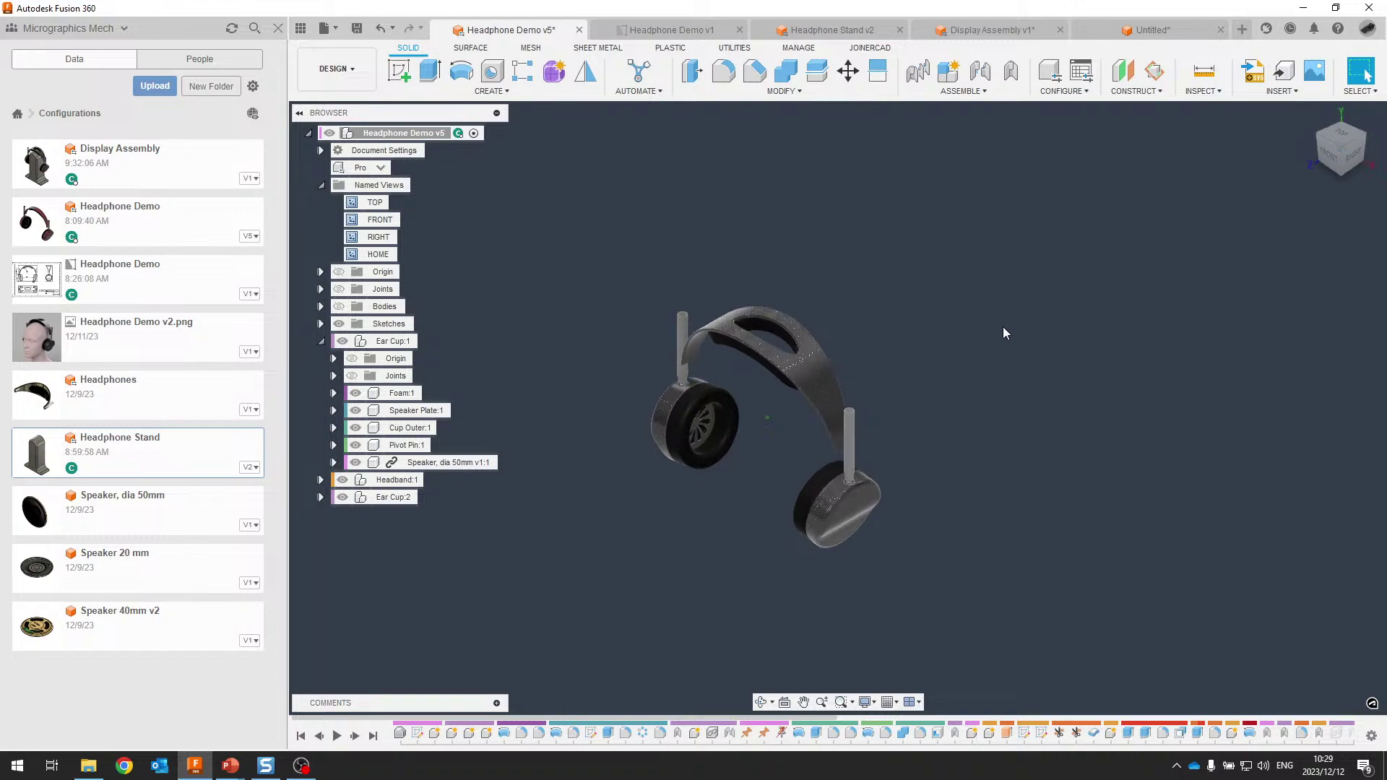
{"action": "key", "text": "alt+Tab"}
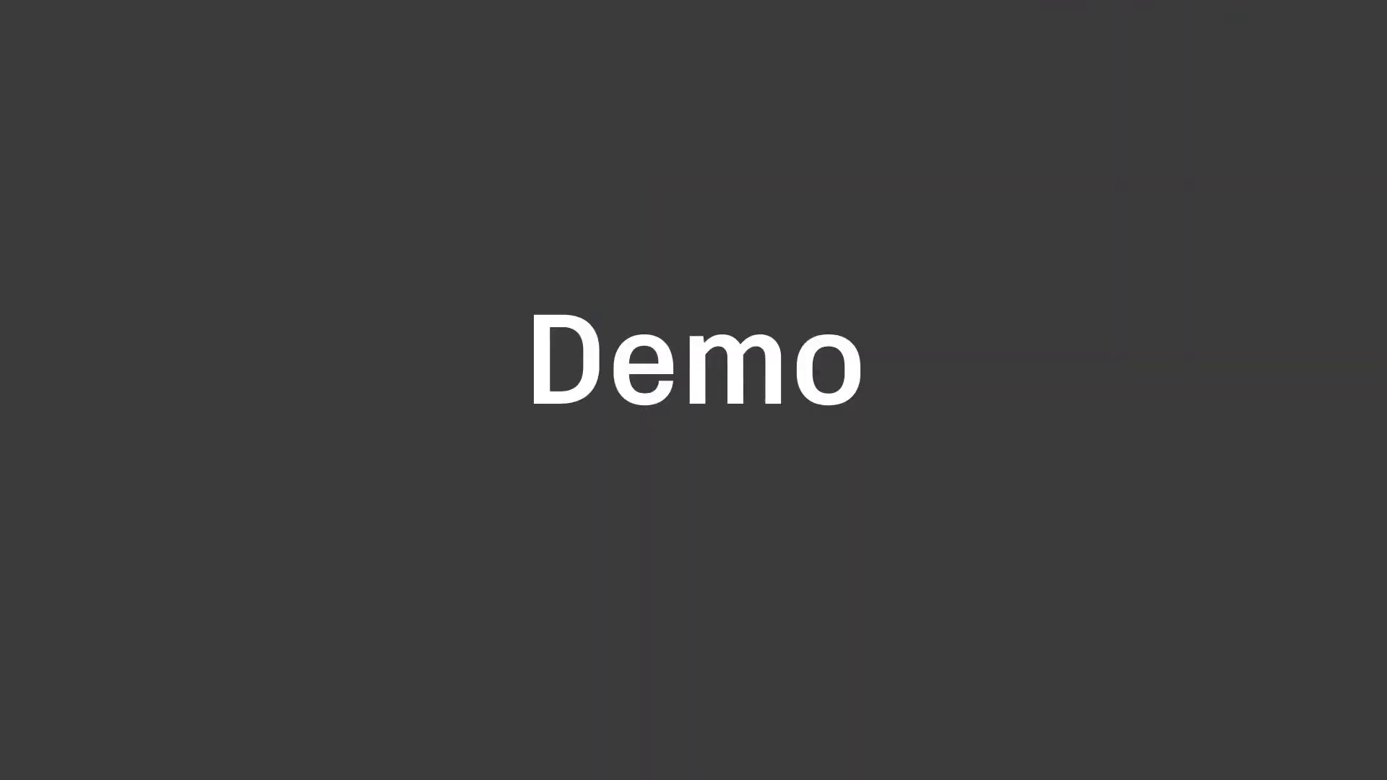
{"action": "left_click", "coordinate": [735, 543]}
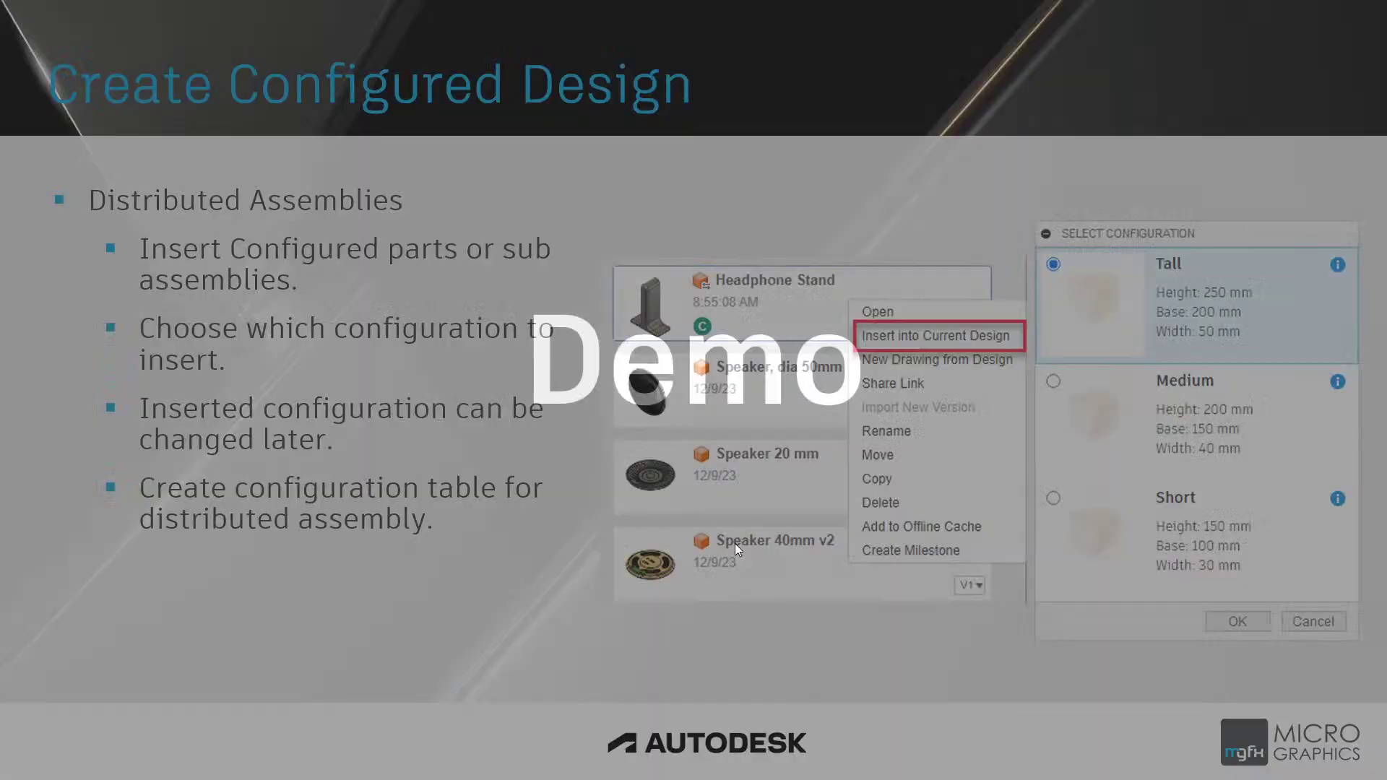
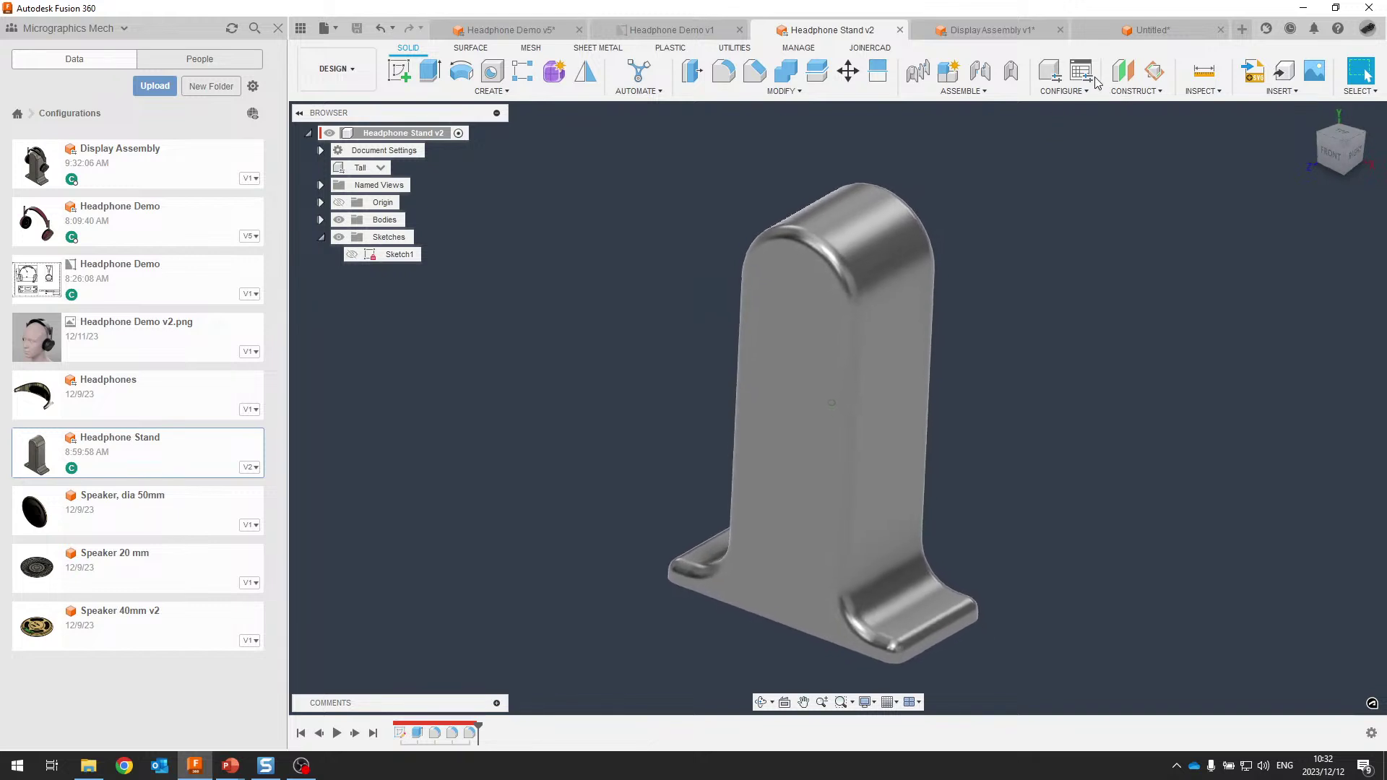
Activate the Medium, Short and Tall configurations of the Headphone Stand in turn to compare their sizes
{"action": "left_click", "coordinate": [380, 169]}
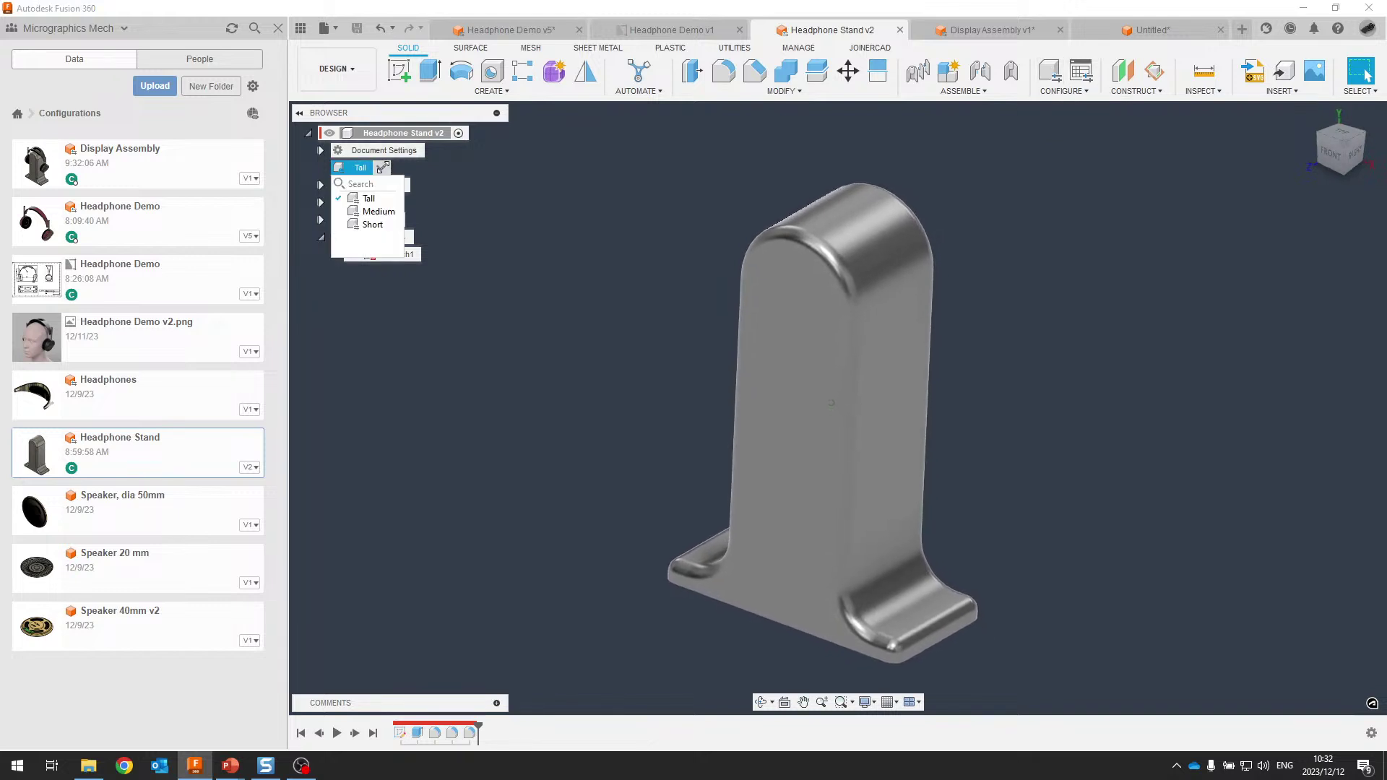
{"action": "left_click", "coordinate": [378, 212]}
{"action": "left_click", "coordinate": [375, 168]}
{"action": "left_click", "coordinate": [382, 228]}
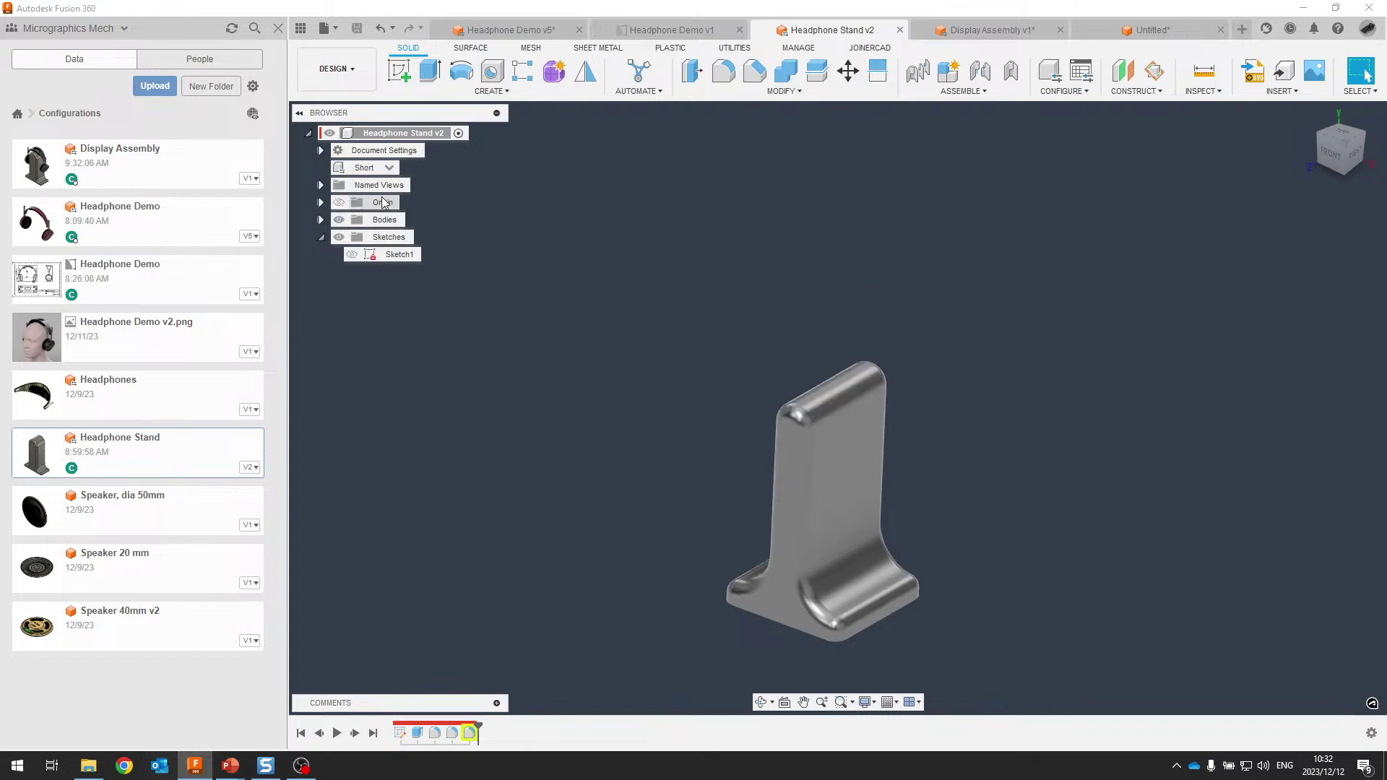
{"action": "left_click", "coordinate": [372, 167]}
{"action": "left_click", "coordinate": [370, 198]}
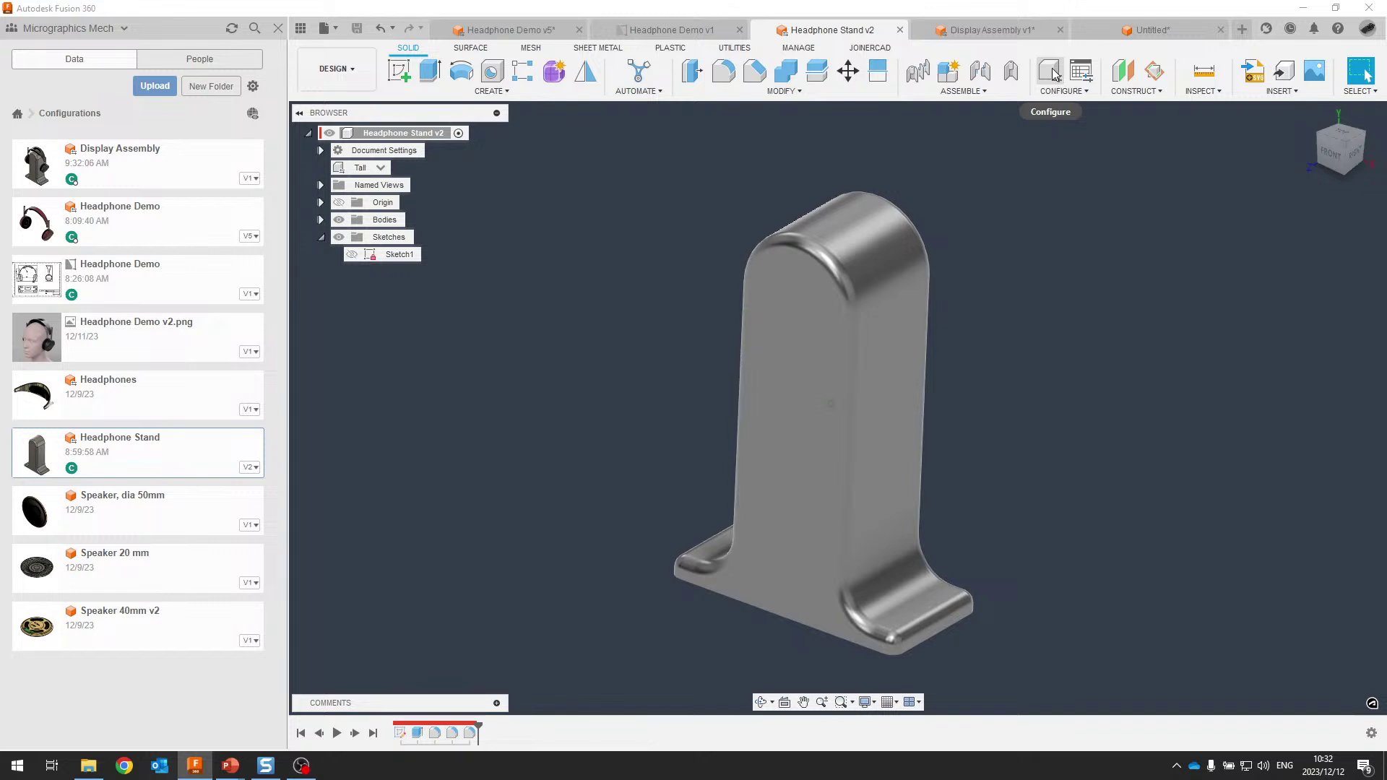
Review the Height, Base and Width parameters in the Headphone Stand's configuration table, then close it and check the configuration list
{"action": "left_click", "coordinate": [1051, 71]}
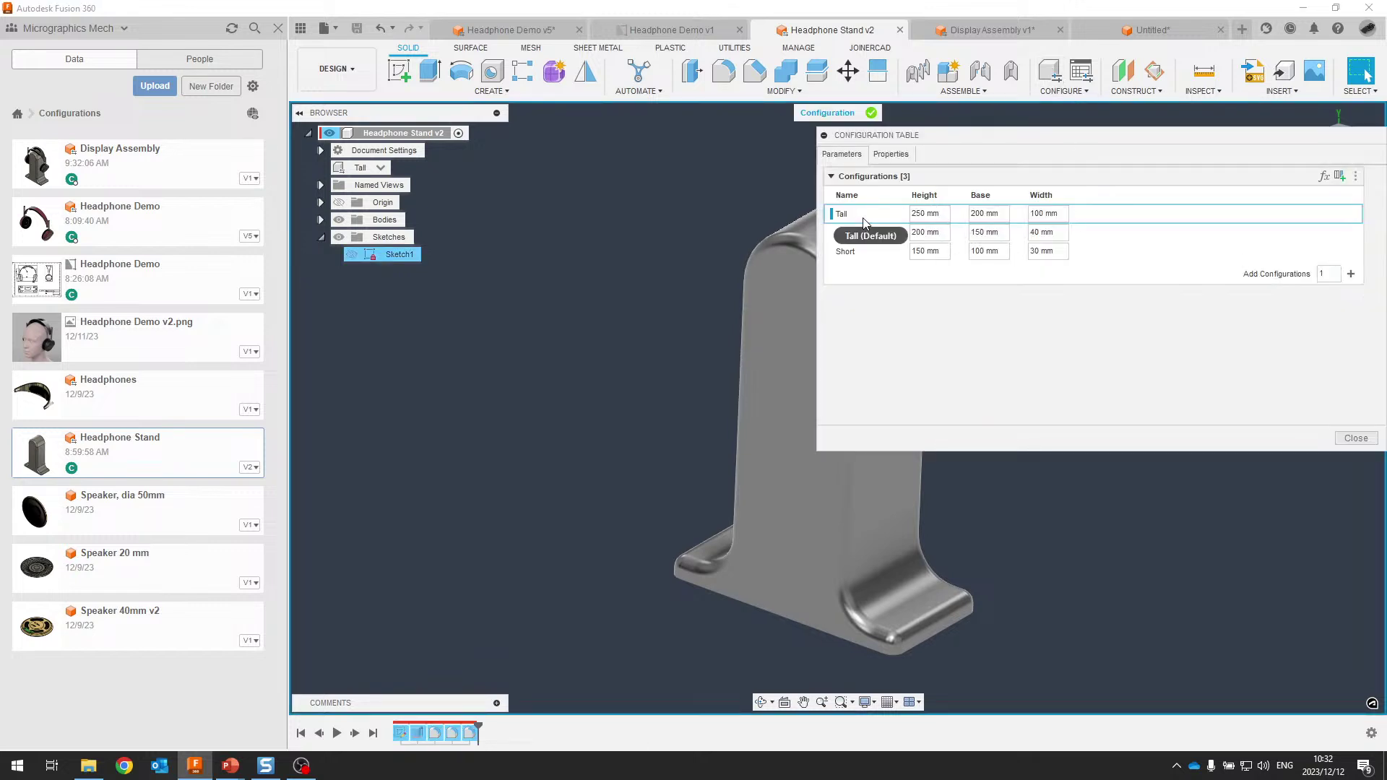
{"action": "left_click", "coordinate": [943, 214]}
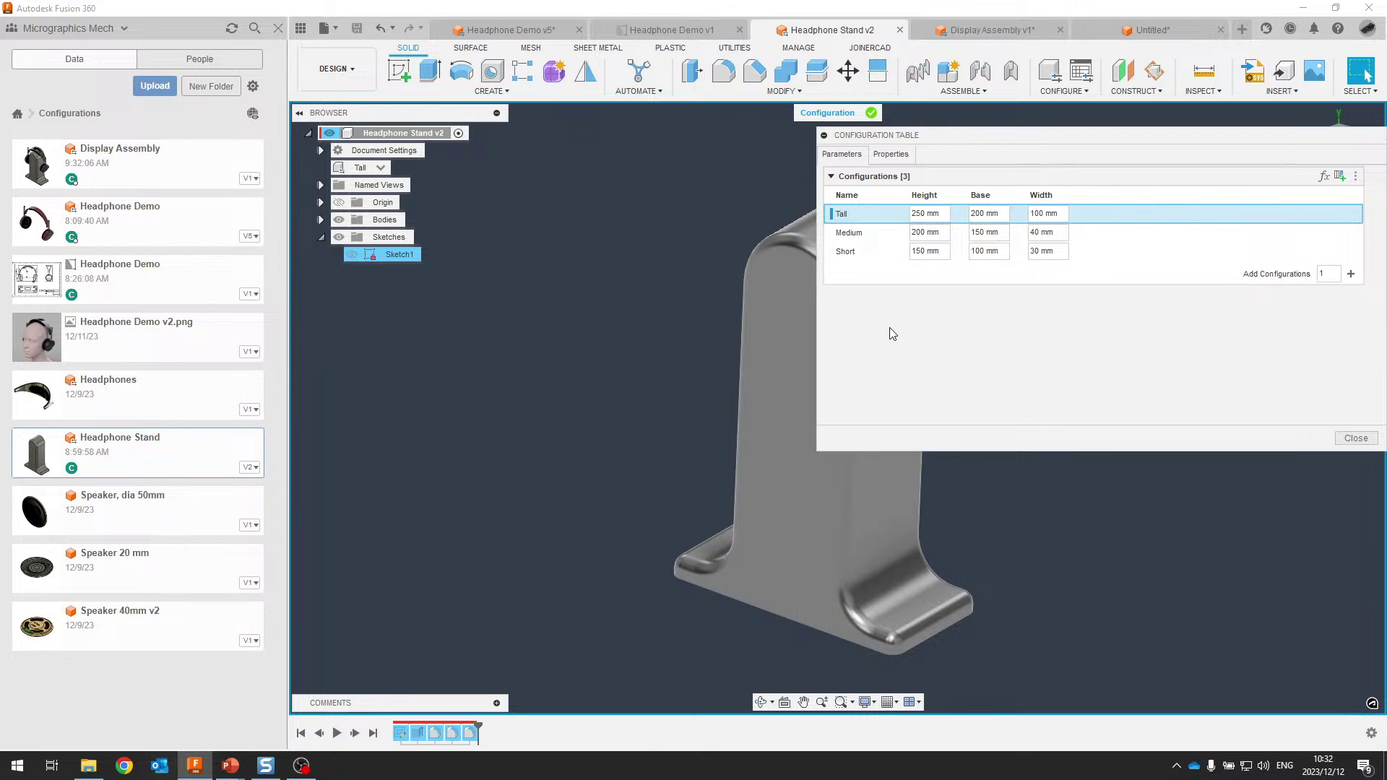
{"action": "left_click", "coordinate": [1356, 438]}
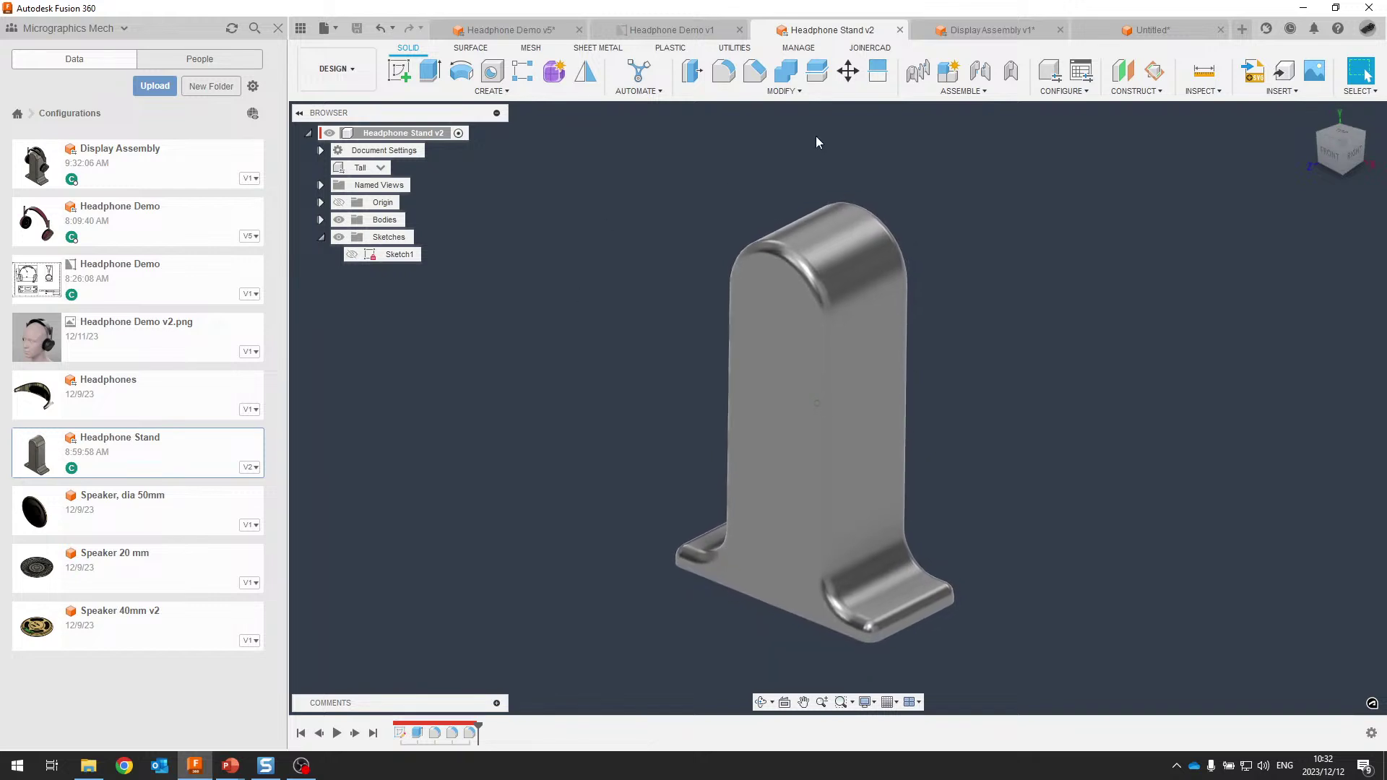
{"action": "left_click", "coordinate": [381, 167]}
{"action": "left_click", "coordinate": [614, 165]}
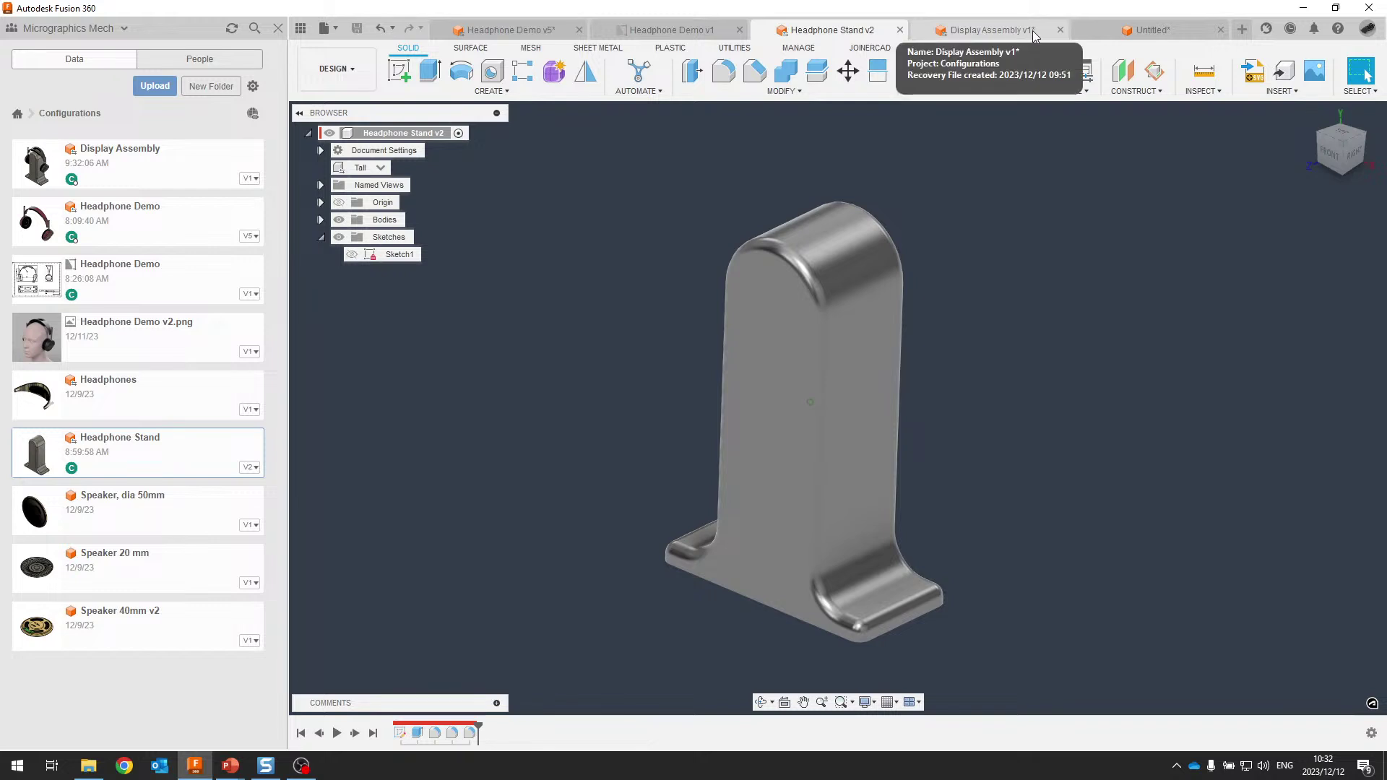
Switch to the Display Assembly design and open its configuration table to examine the Pro Package row
{"action": "left_click", "coordinate": [985, 32]}
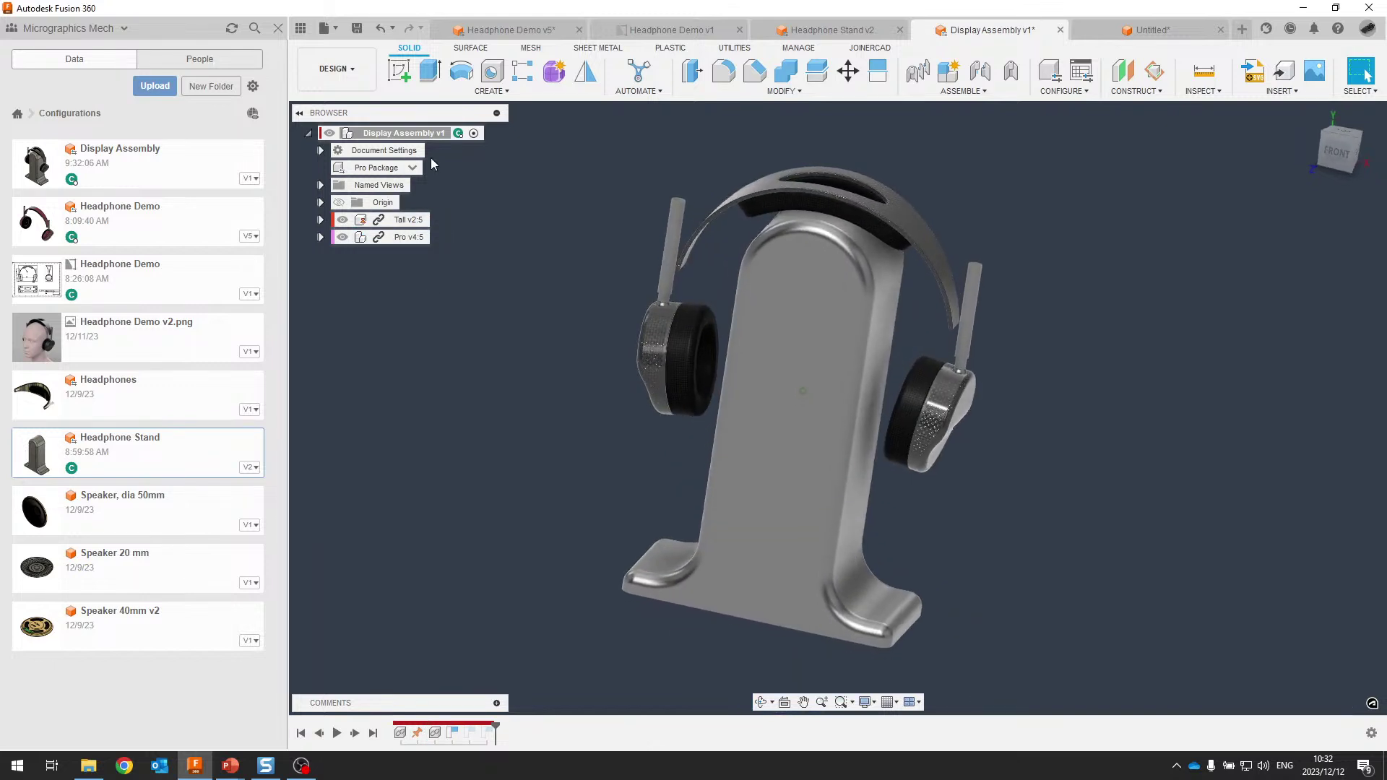
{"action": "left_click", "coordinate": [1081, 75]}
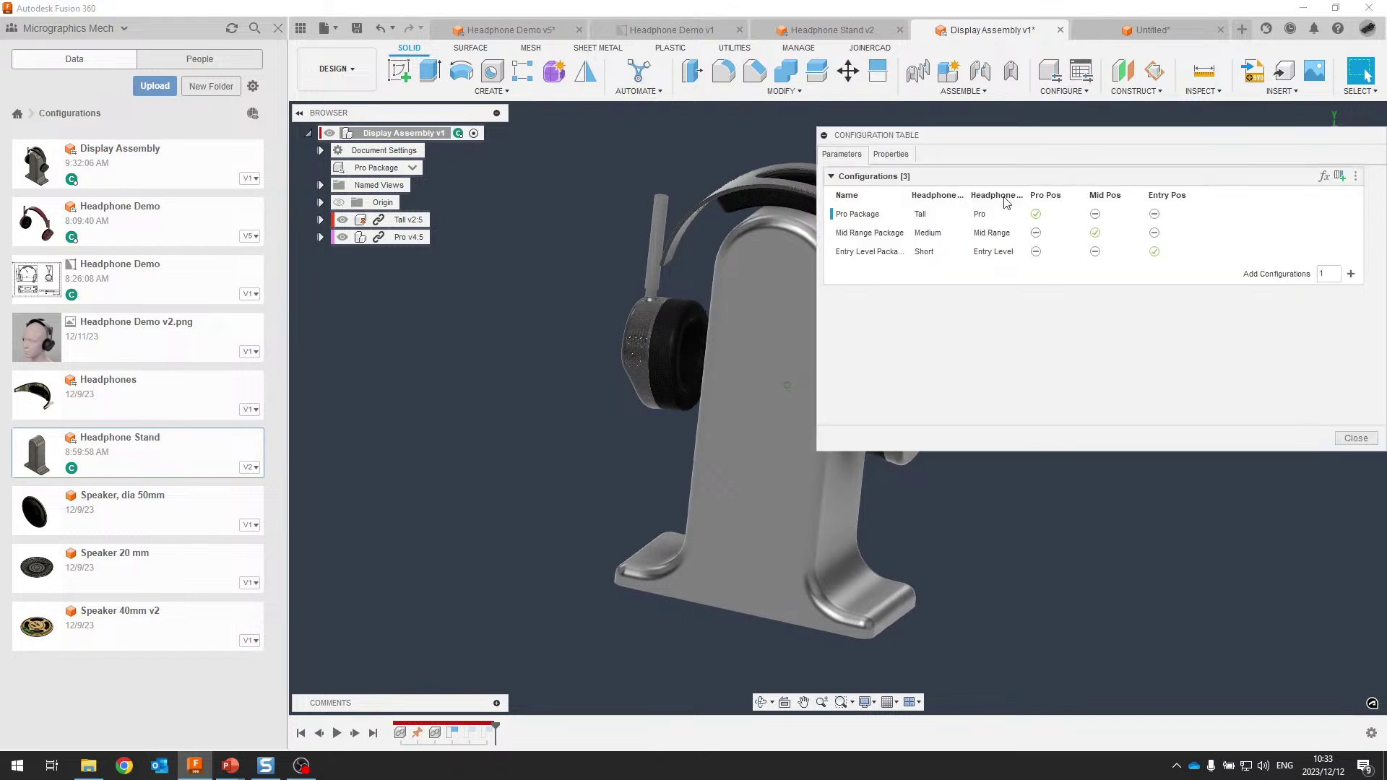
{"action": "left_click", "coordinate": [954, 217]}
{"action": "left_click", "coordinate": [952, 218]}
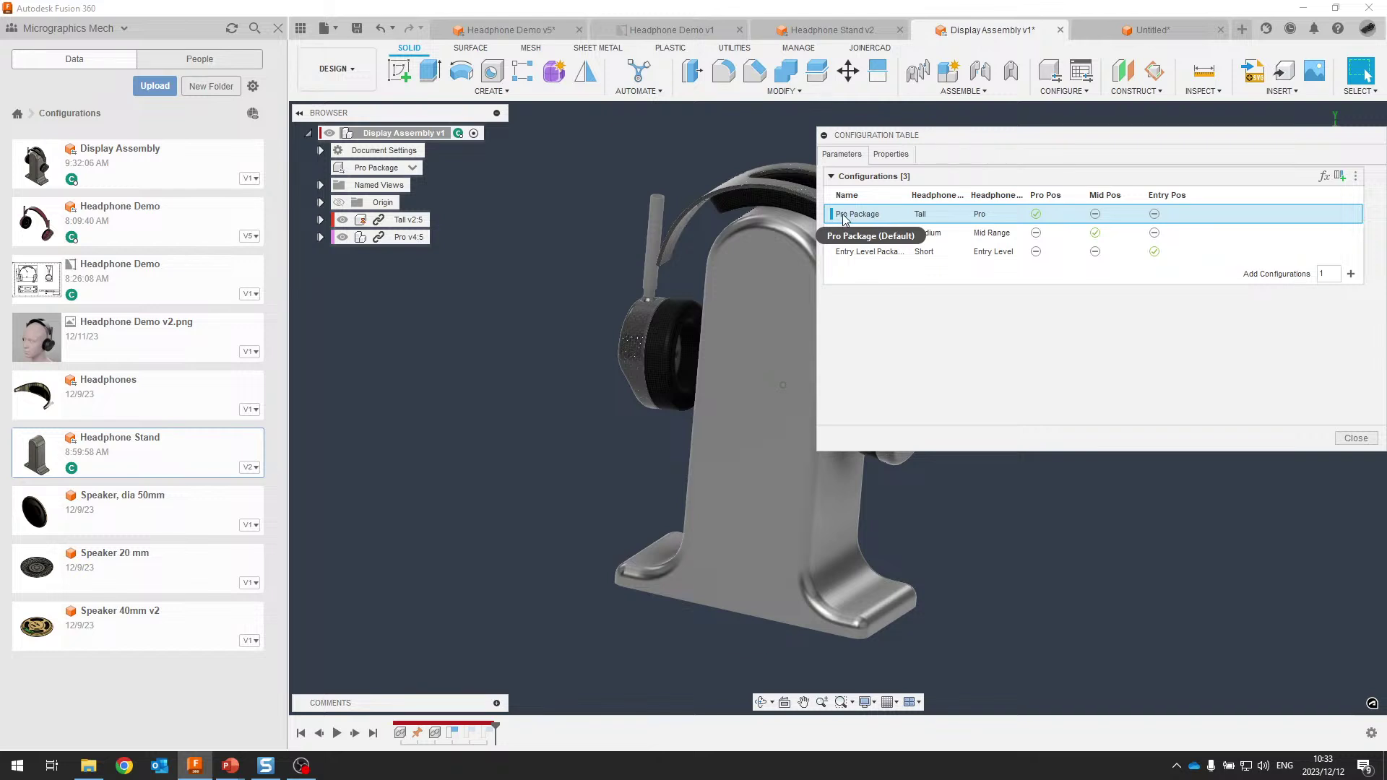
Try the Medium headphone stand with Mid Pos on the Pro Package and restore the Tall stand with Pro Pos
{"action": "left_click", "coordinate": [943, 213]}
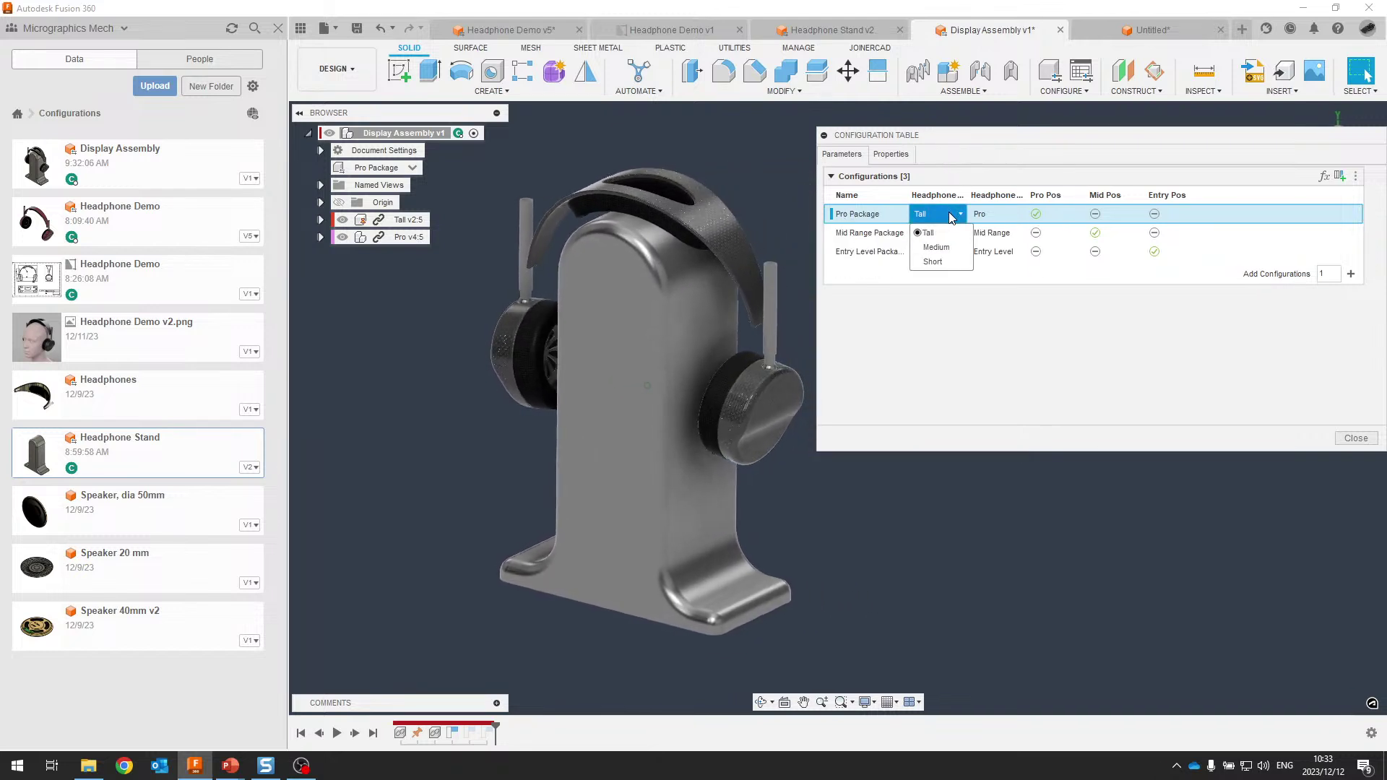
{"action": "left_click", "coordinate": [941, 253]}
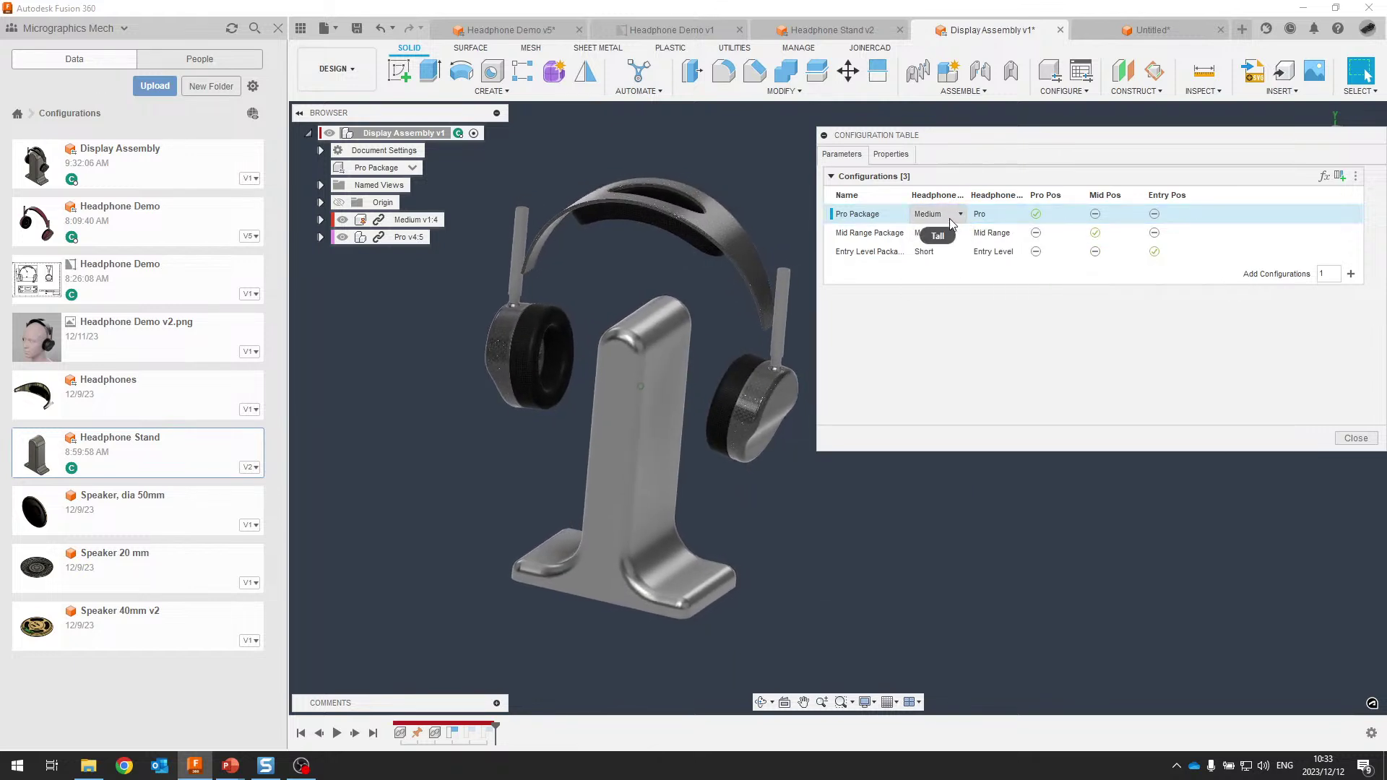
{"action": "left_click", "coordinate": [1037, 214]}
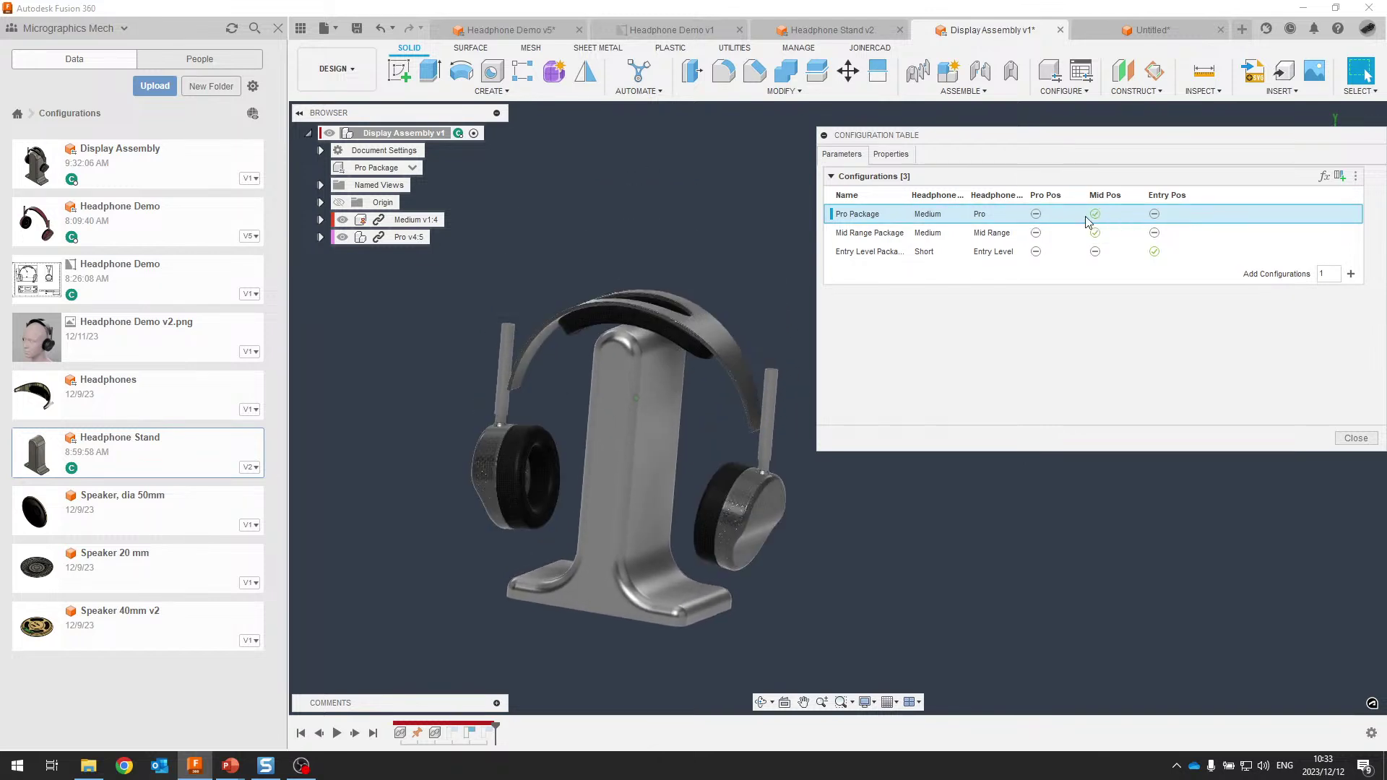
{"action": "left_click", "coordinate": [1096, 214]}
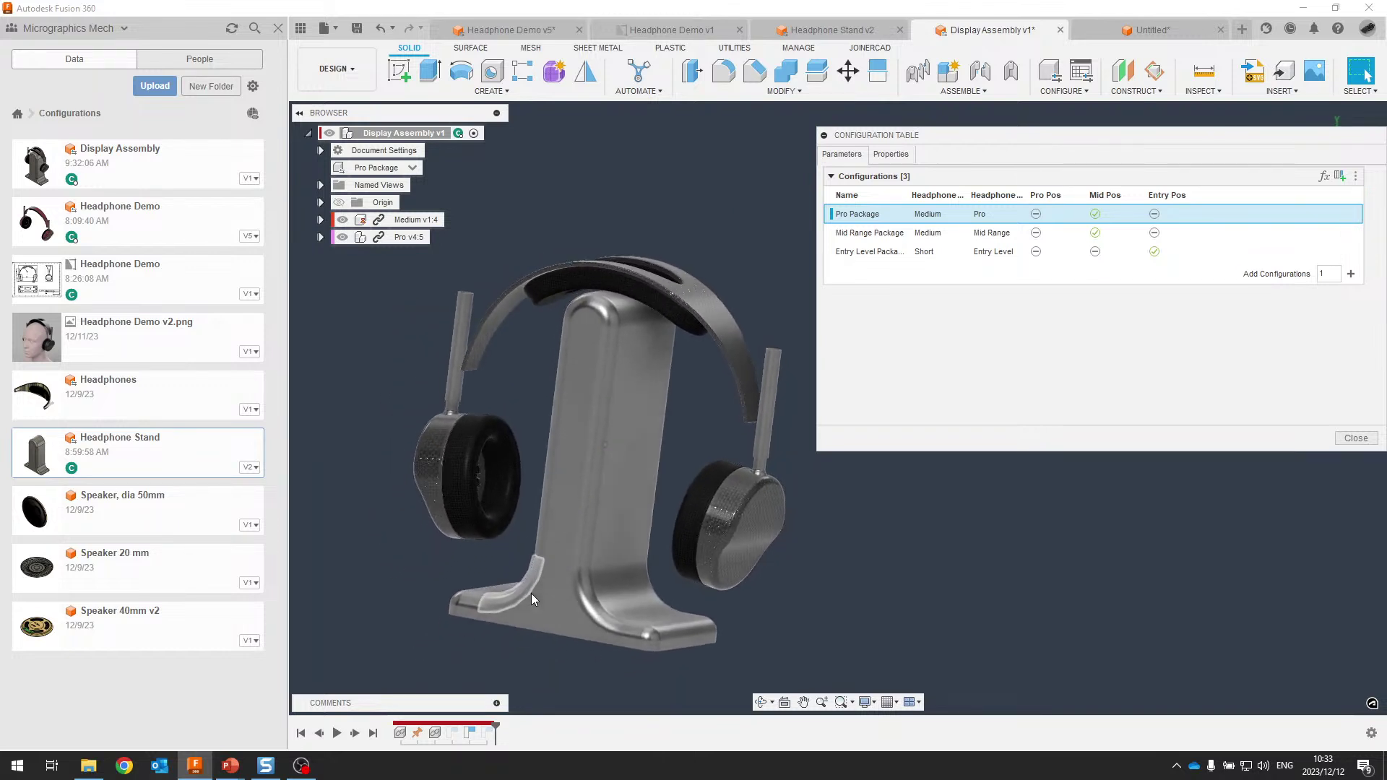
{"action": "left_click", "coordinate": [1036, 214]}
{"action": "left_click", "coordinate": [960, 214]}
{"action": "left_click", "coordinate": [929, 232]}
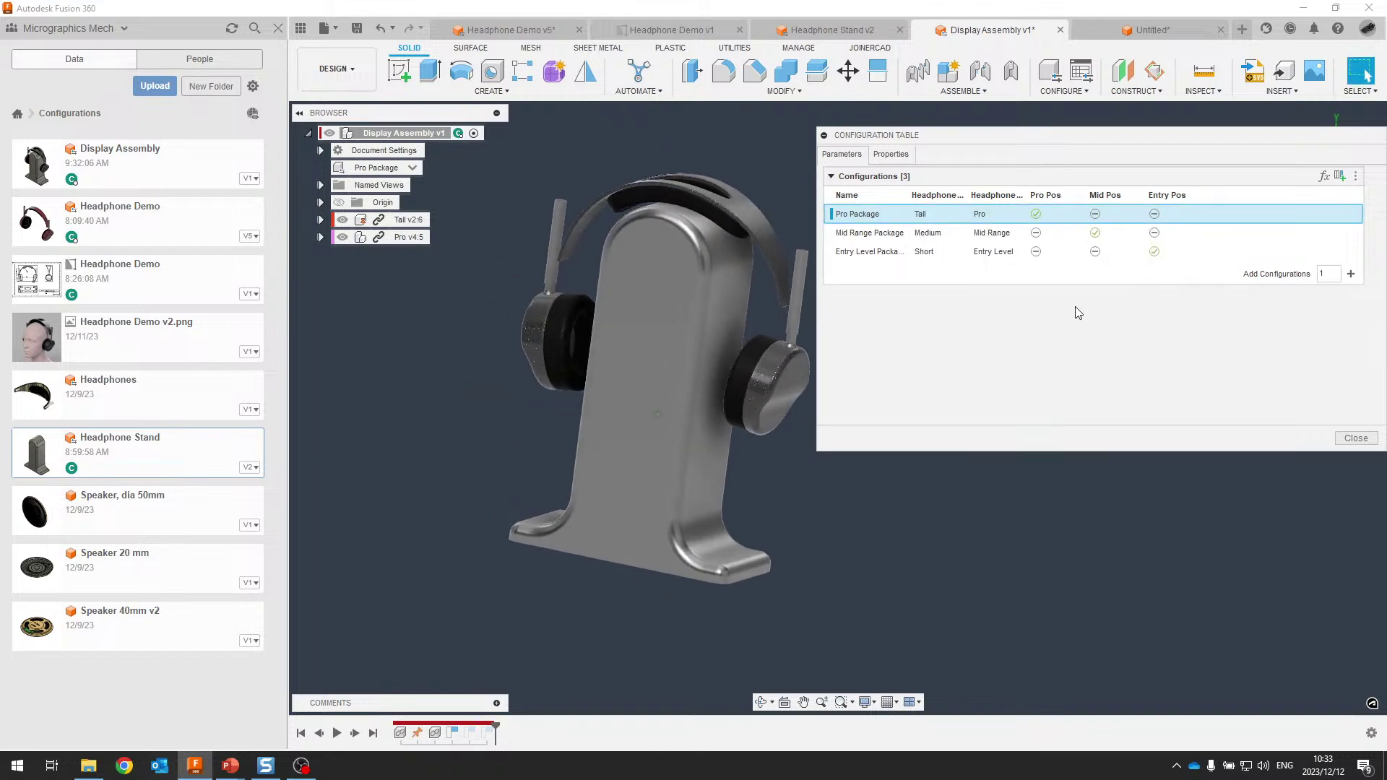
Activate the Mid Range Package, Entry Level Package and Pro Package of the Display Assembly in turn to compare them
{"action": "left_click", "coordinate": [851, 235]}
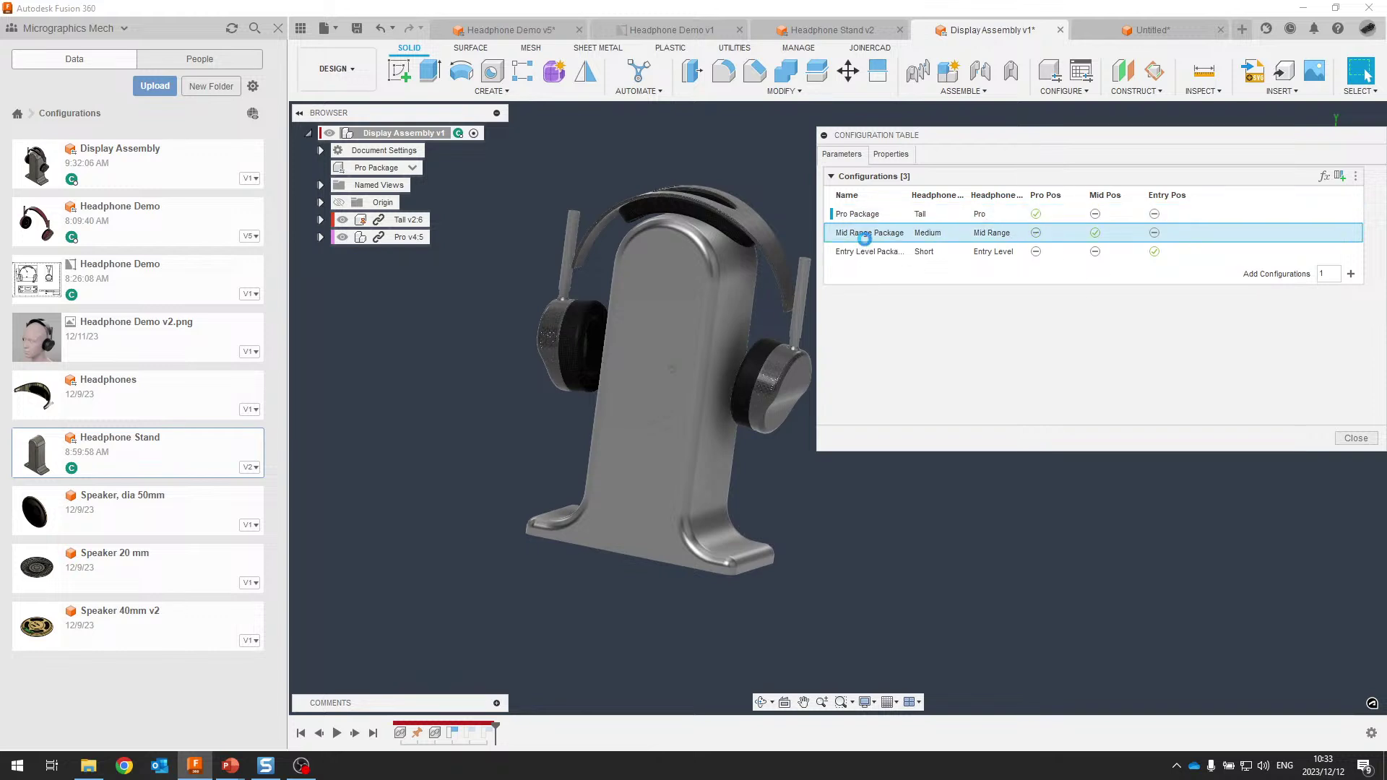
{"action": "left_click", "coordinate": [1356, 438]}
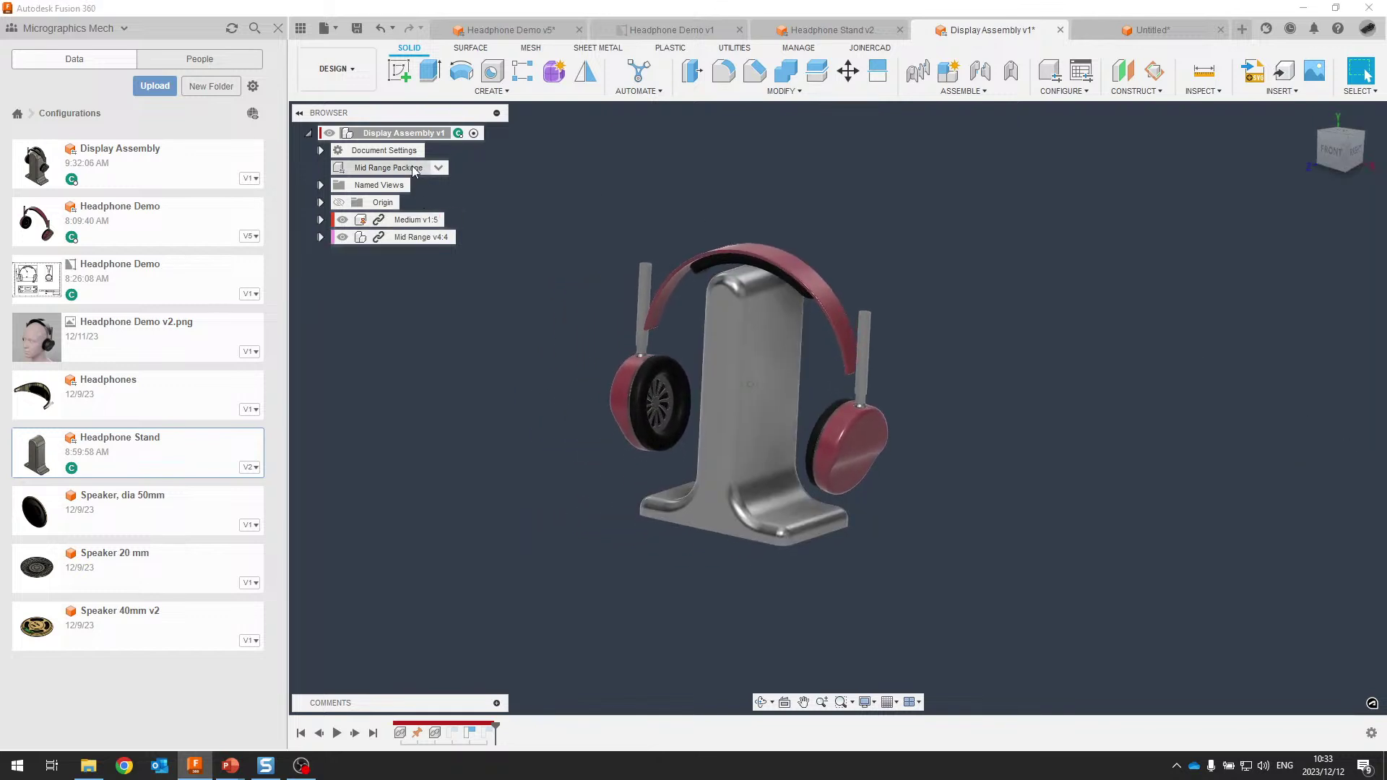
{"action": "left_click", "coordinate": [441, 171]}
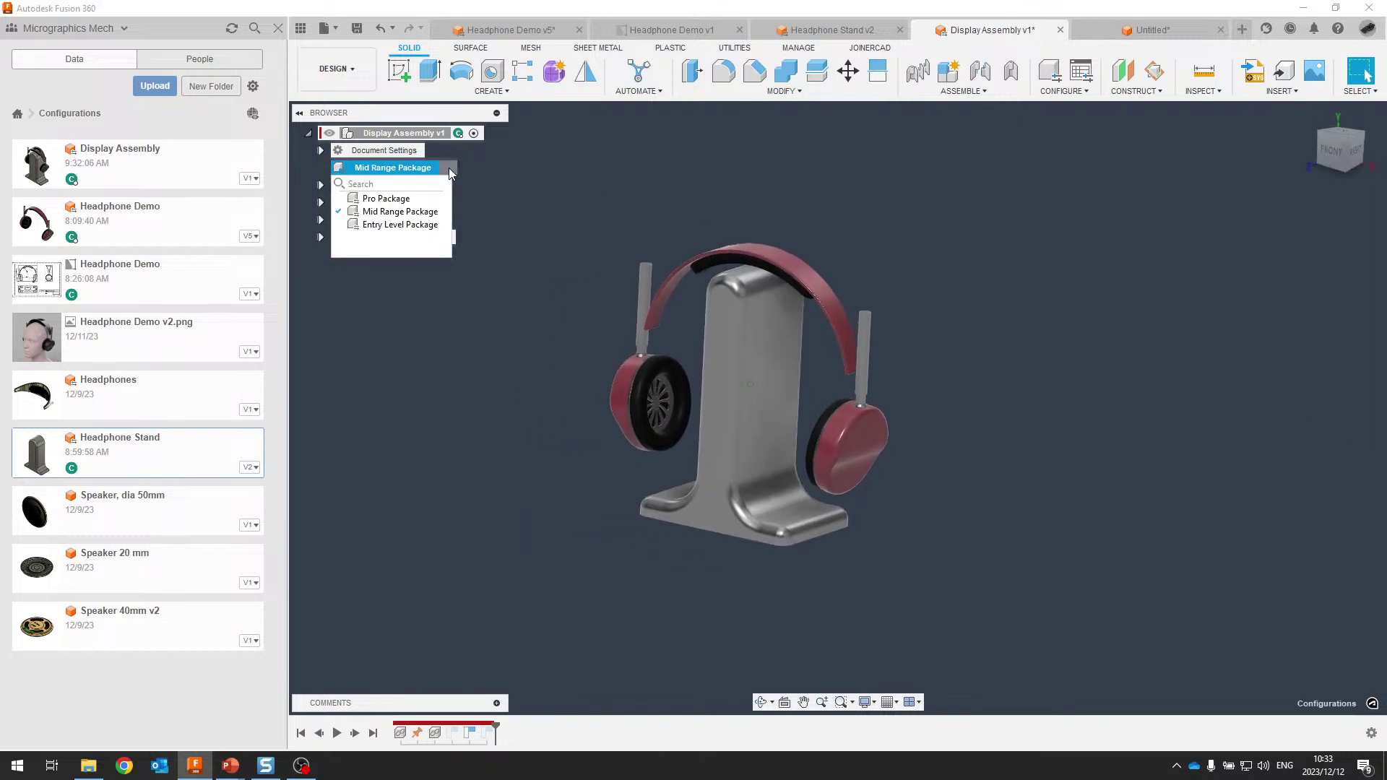
{"action": "left_click", "coordinate": [401, 225]}
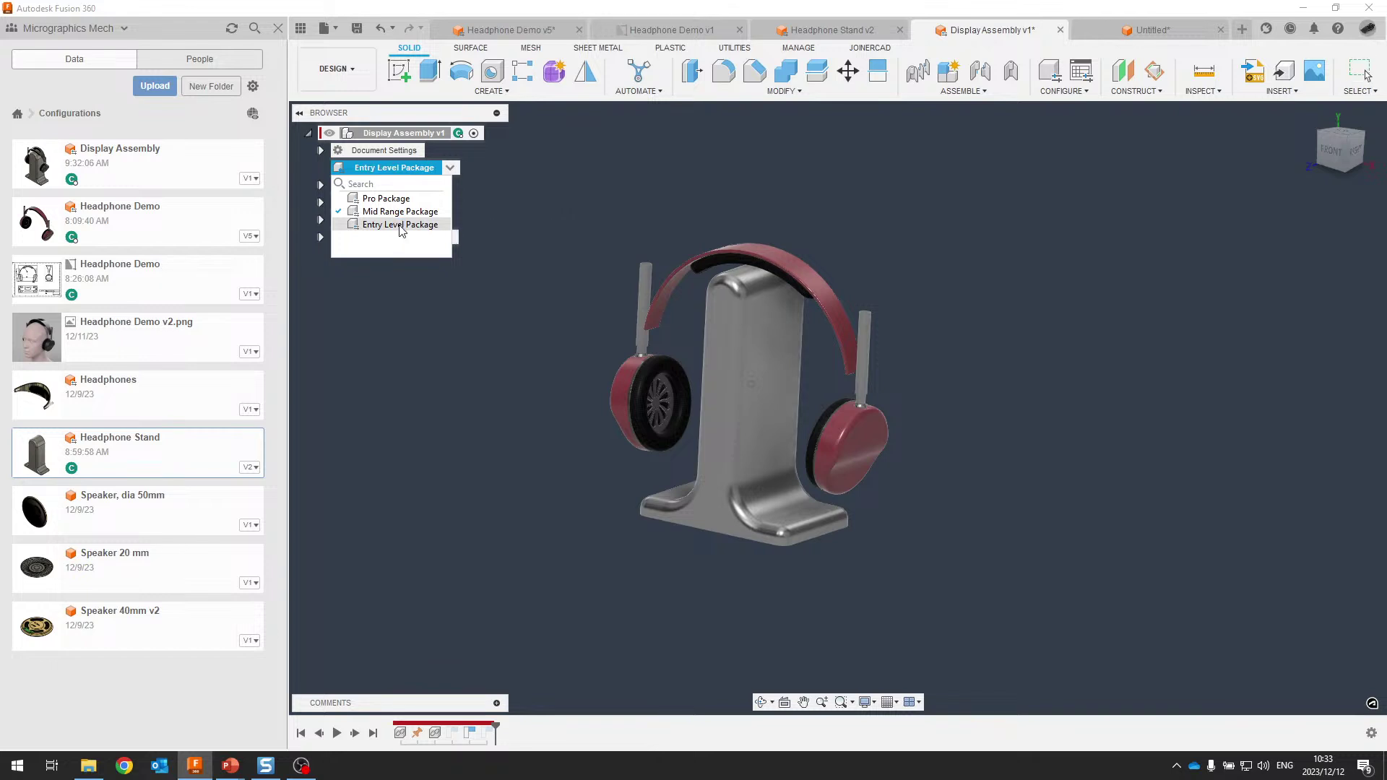
{"action": "left_click", "coordinate": [451, 169]}
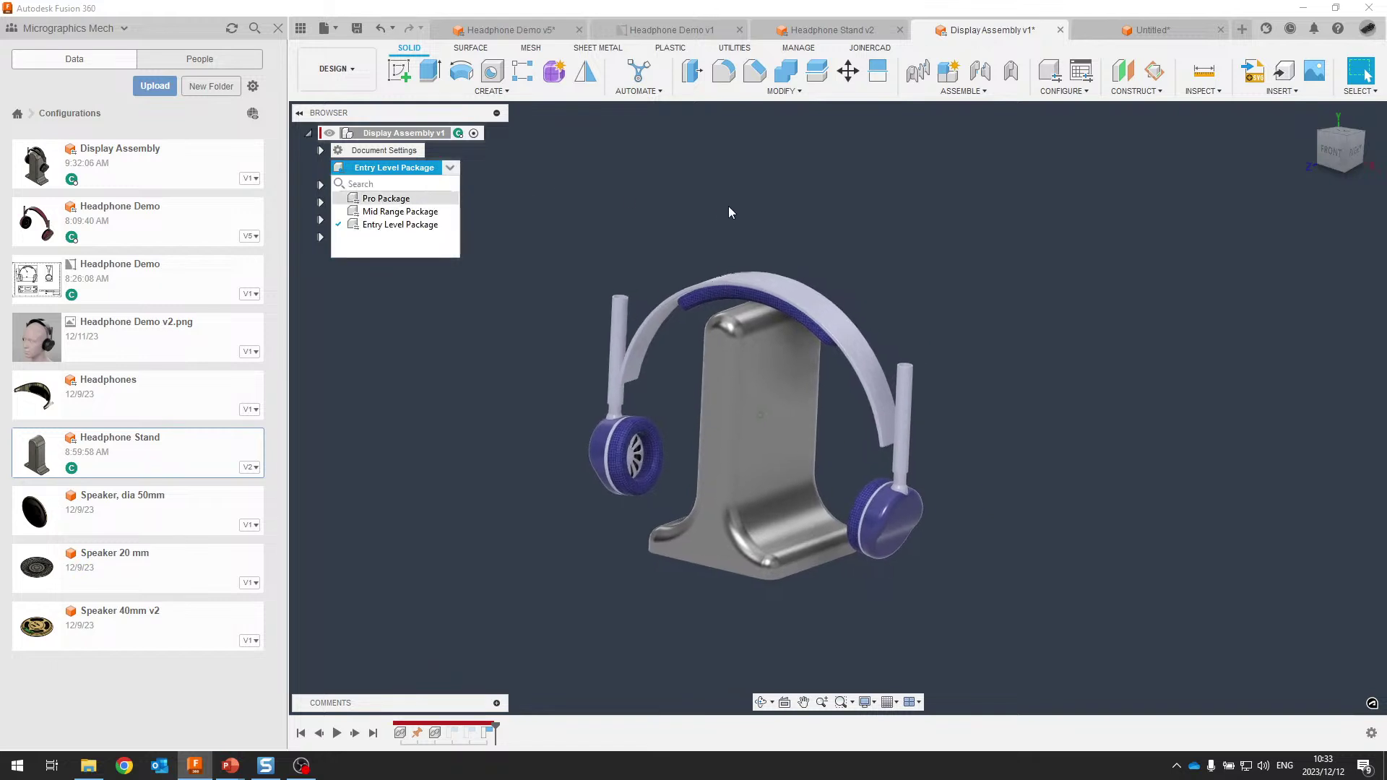
{"action": "key", "text": "Return"}
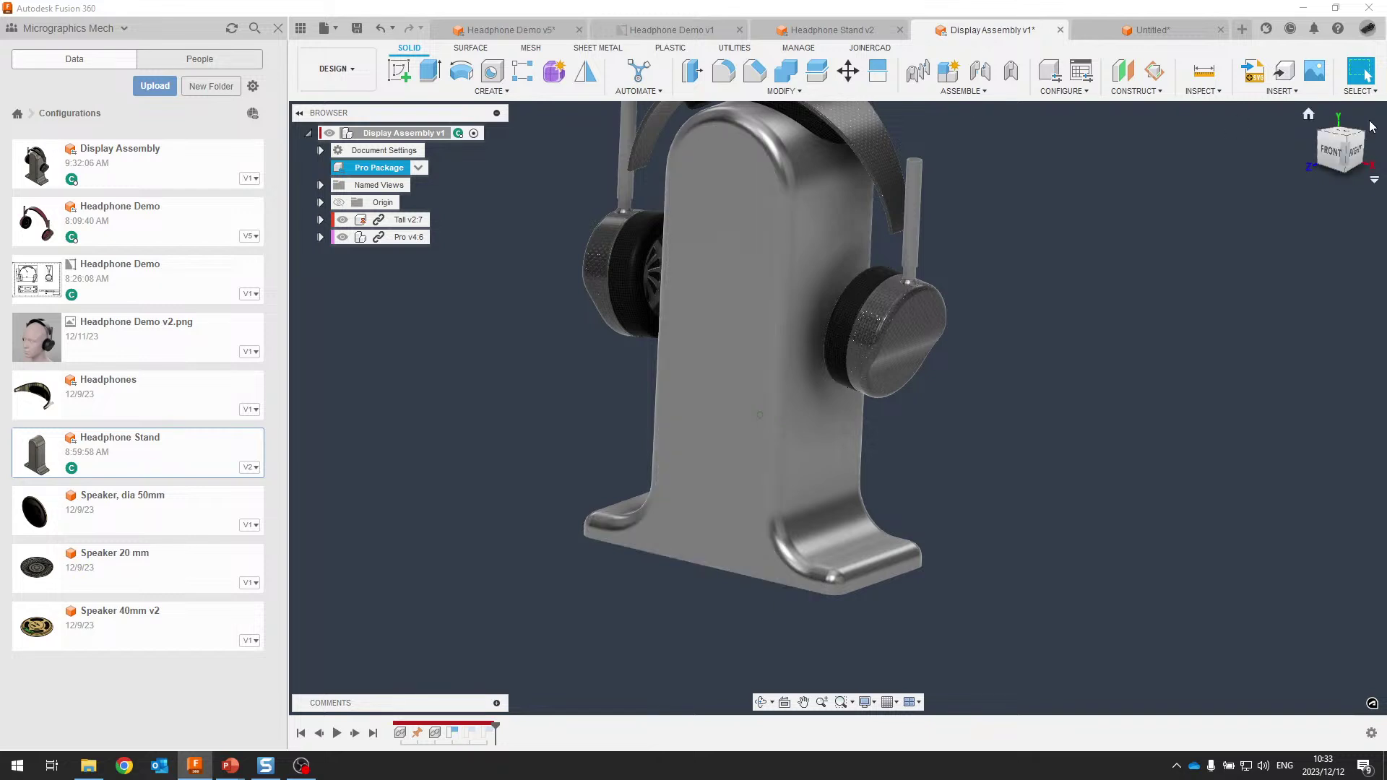
Review the stand, headphone and position columns in the Display Assembly's configuration table and close it
{"action": "left_click", "coordinate": [1344, 137]}
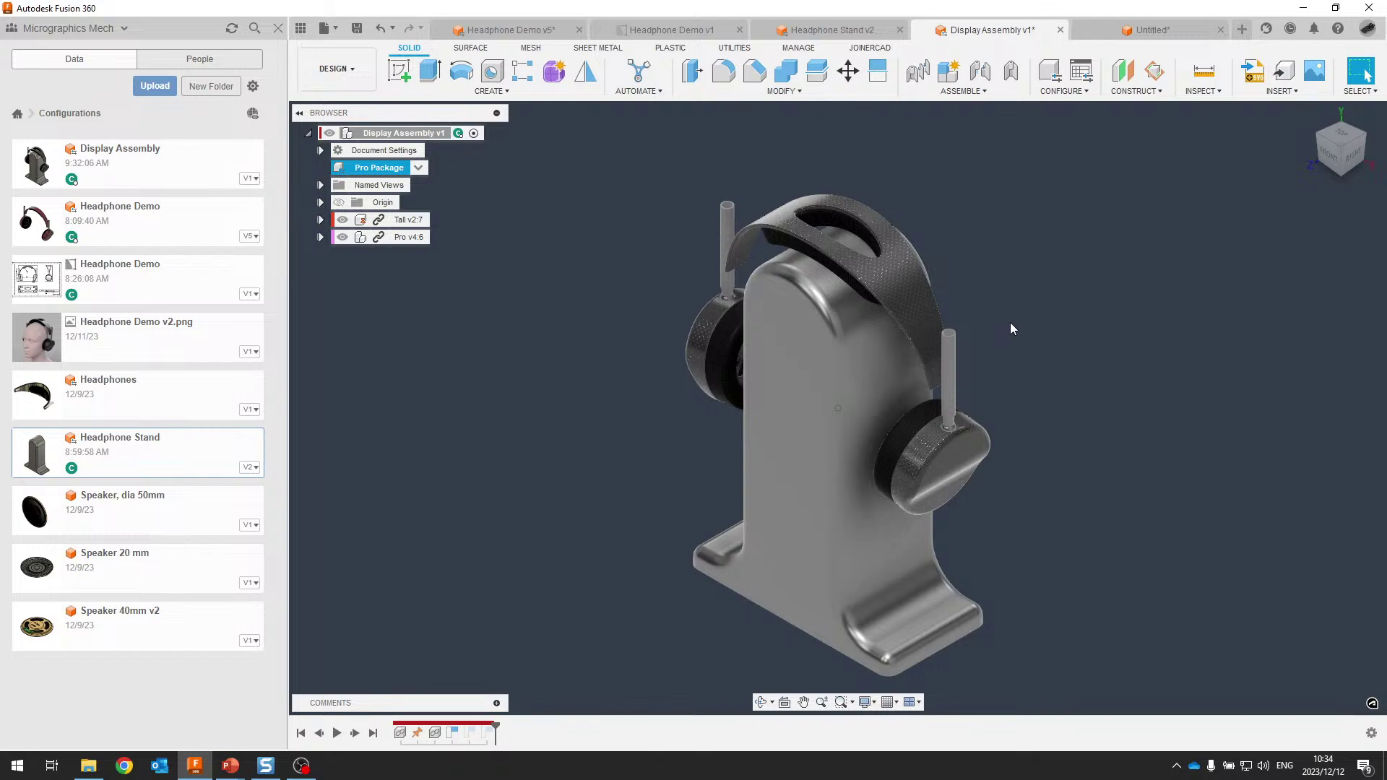
{"action": "left_click", "coordinate": [1081, 70]}
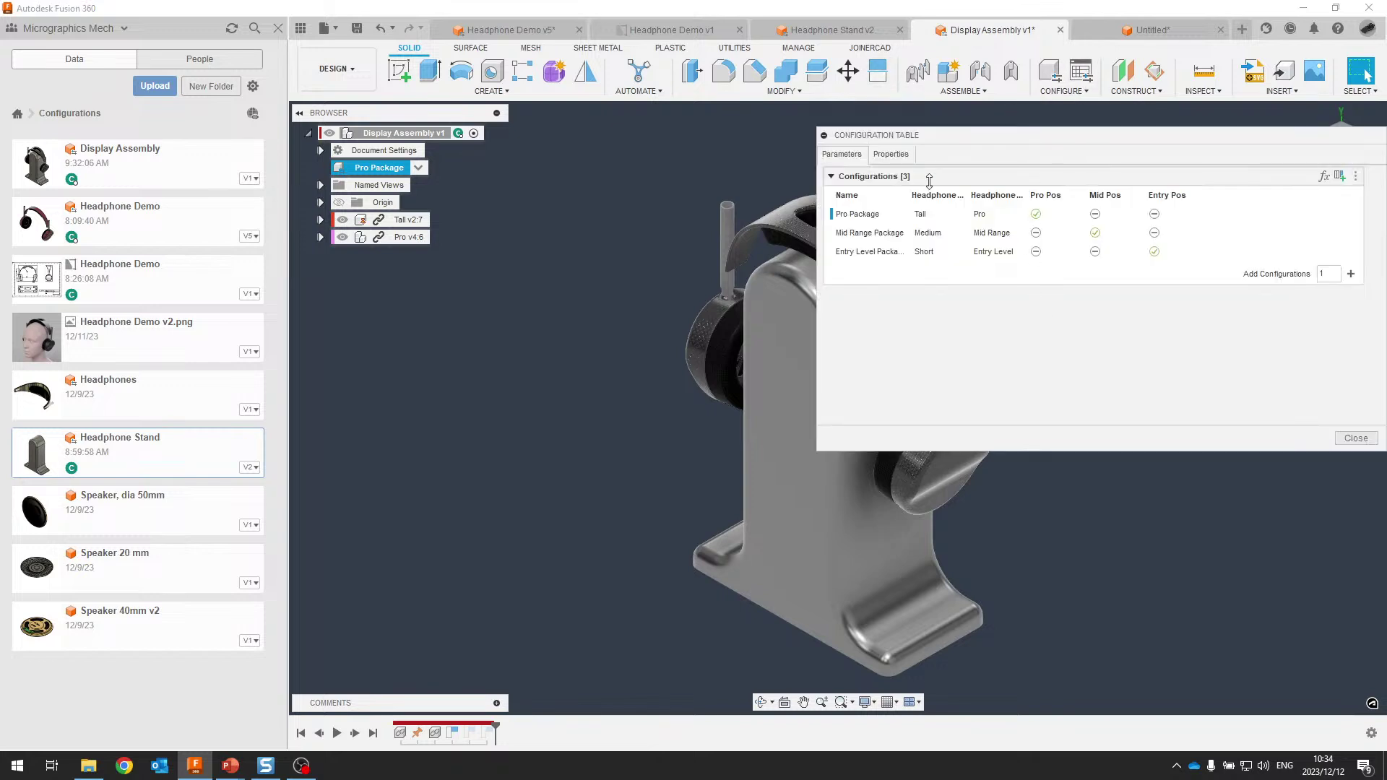
{"action": "left_click_drag", "start_coordinate": [1018, 135], "coordinate": [895, 144]}
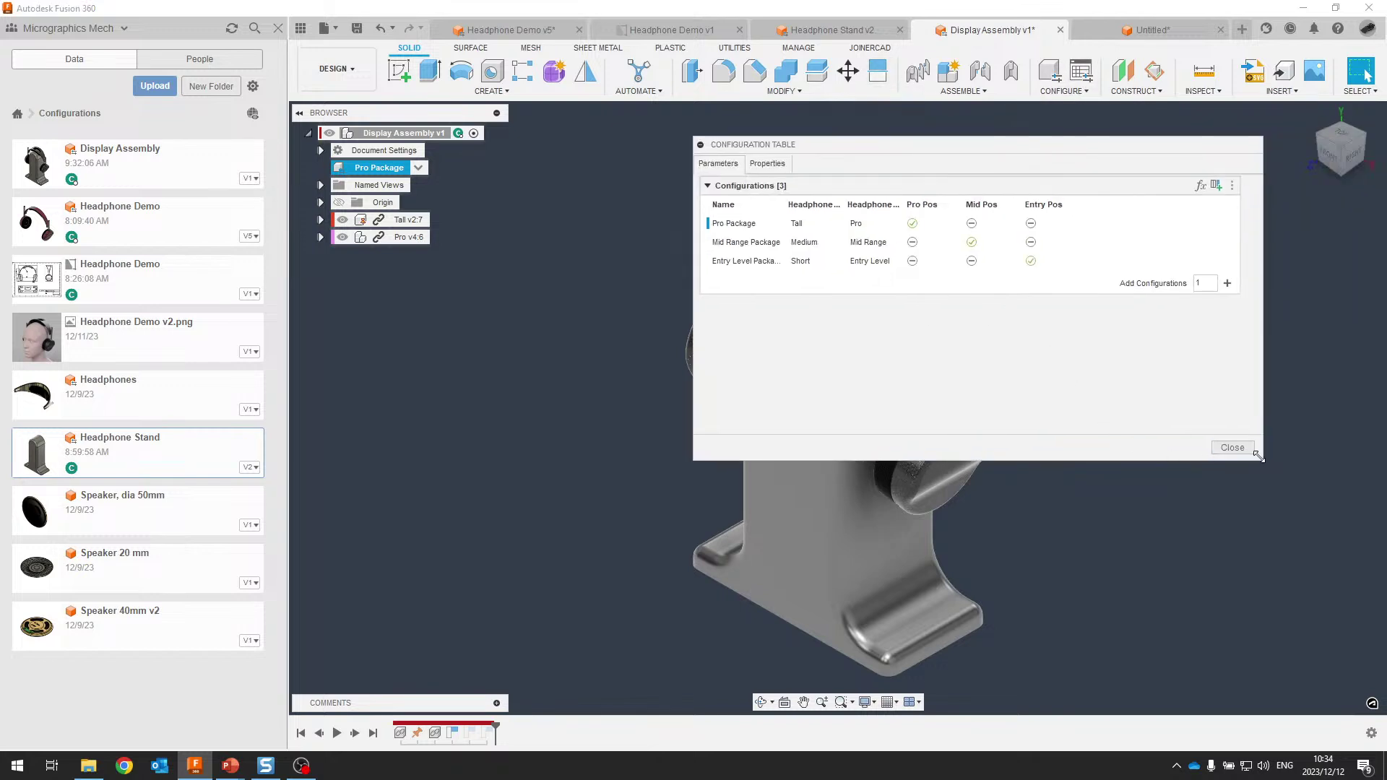
{"action": "left_click", "coordinate": [1233, 448]}
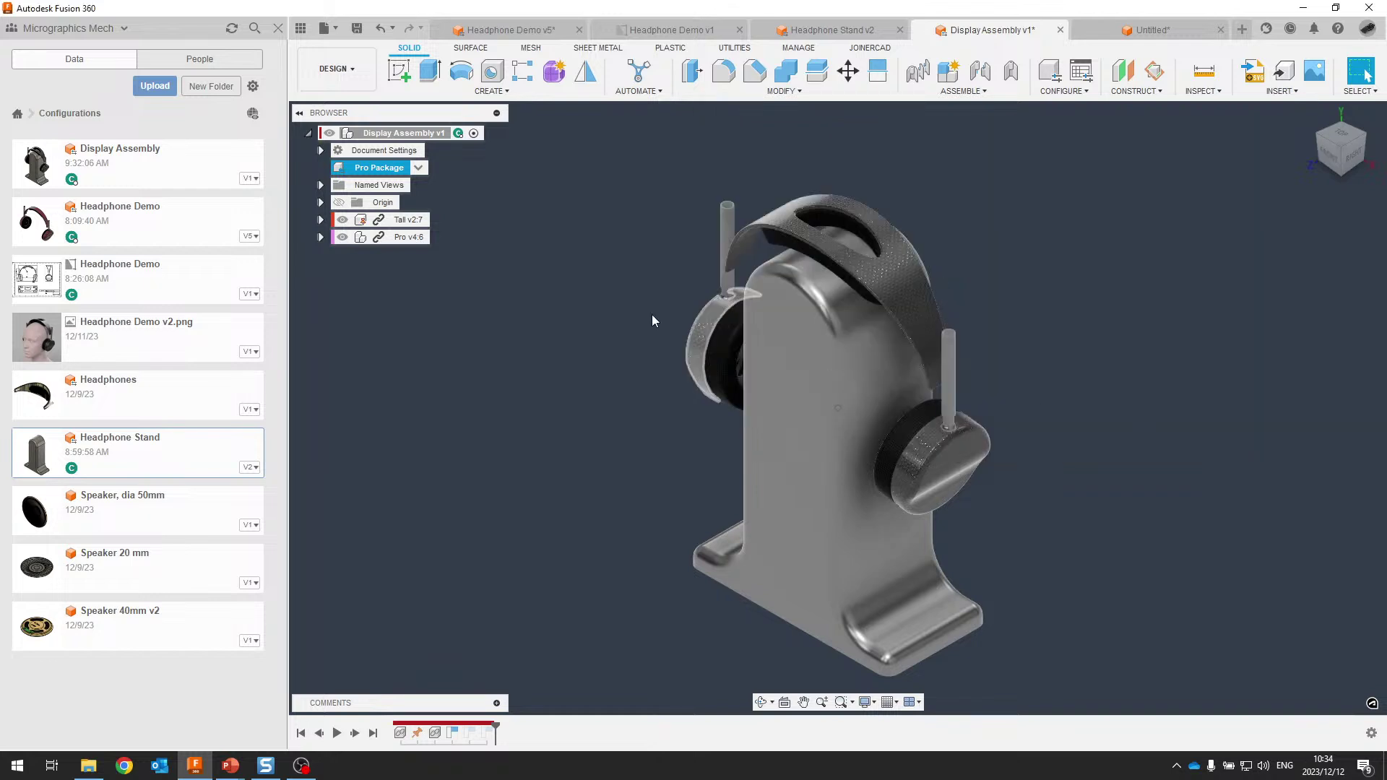
Switch to the Headphone Stand design, examine its configuration table again and show the stand in a corner view
{"action": "left_click", "coordinate": [829, 29]}
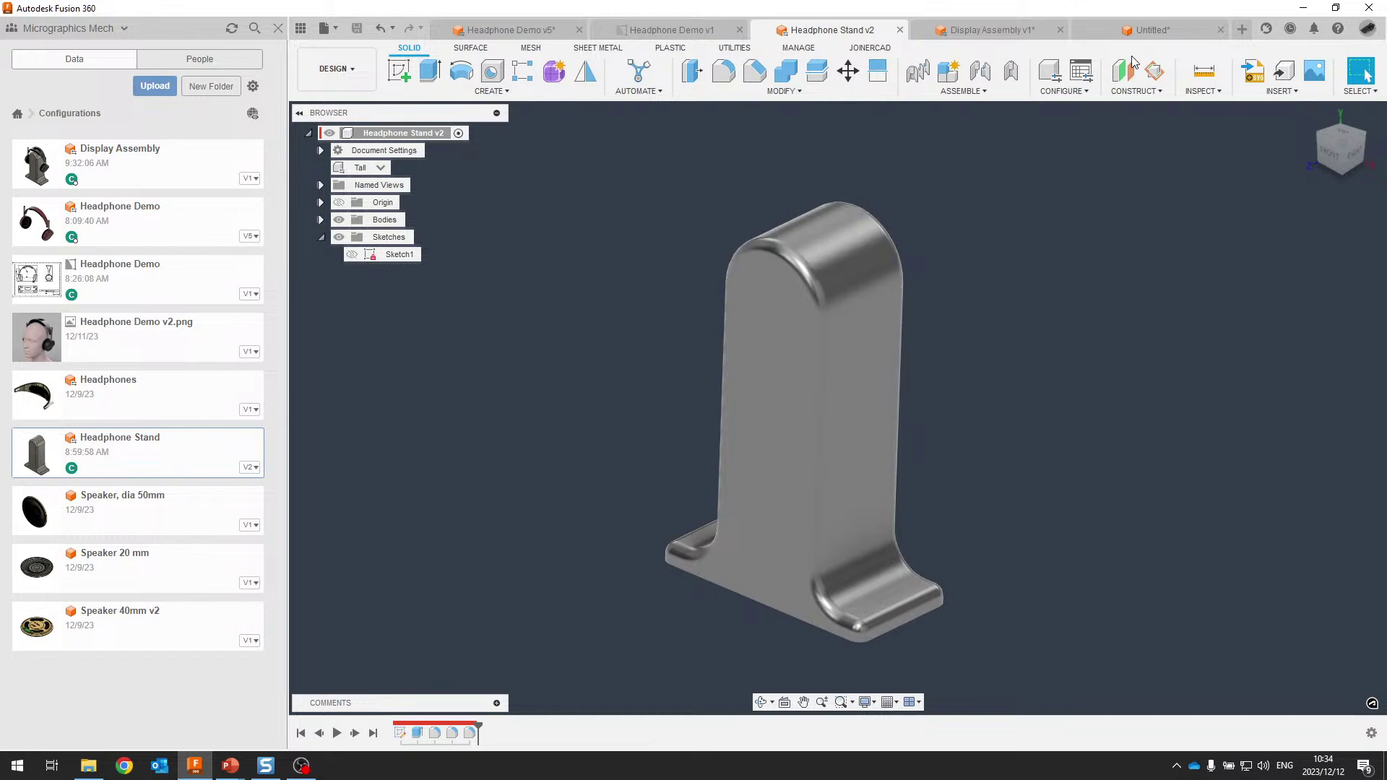
{"action": "left_click", "coordinate": [1050, 70]}
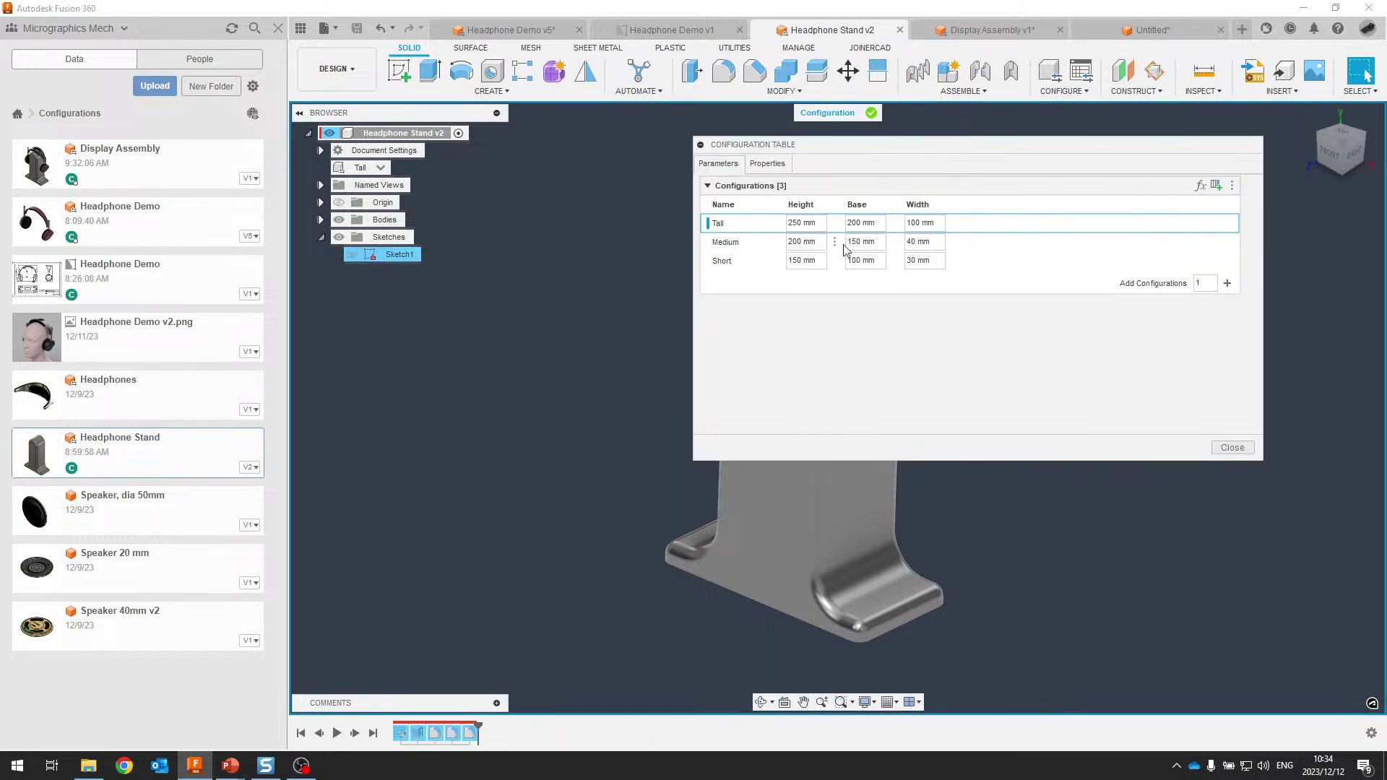
{"action": "left_click", "coordinate": [1239, 451]}
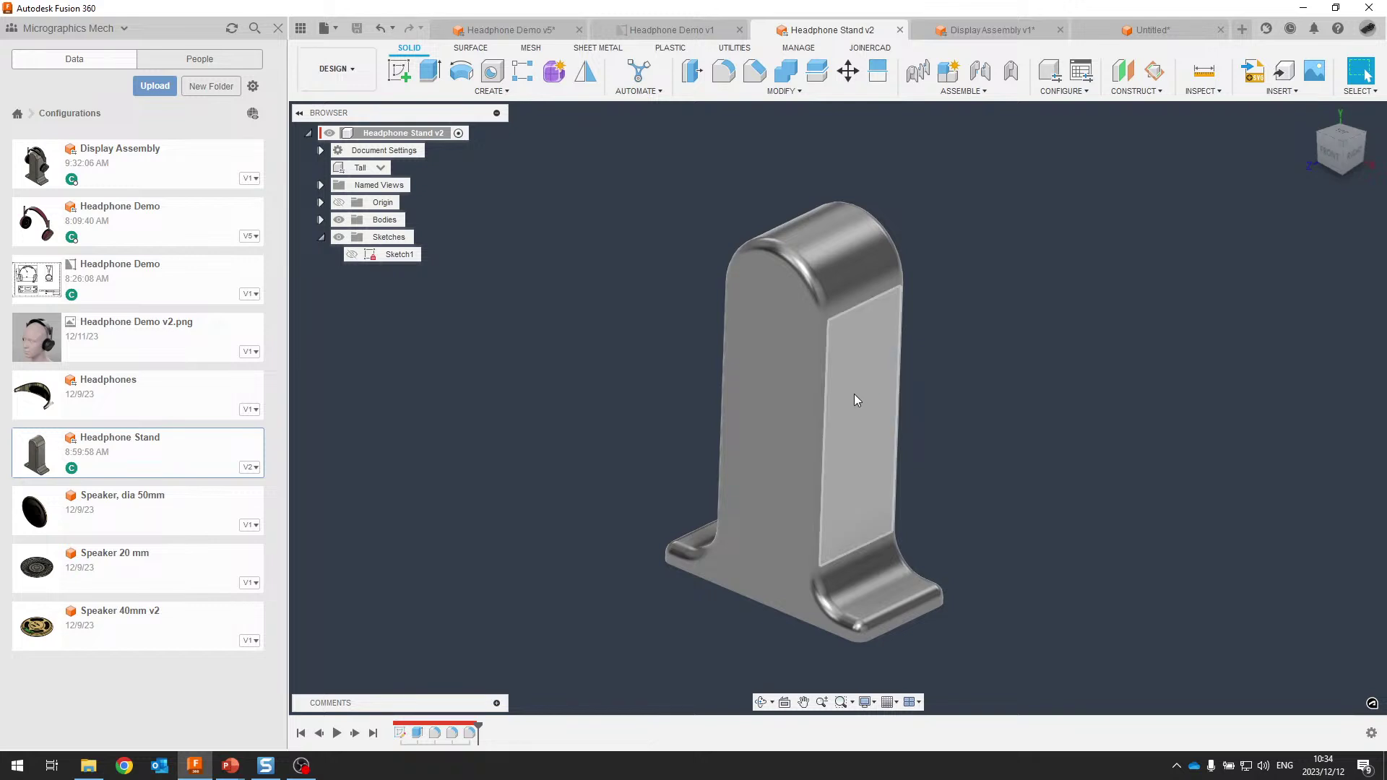
{"action": "left_click", "coordinate": [1342, 146]}
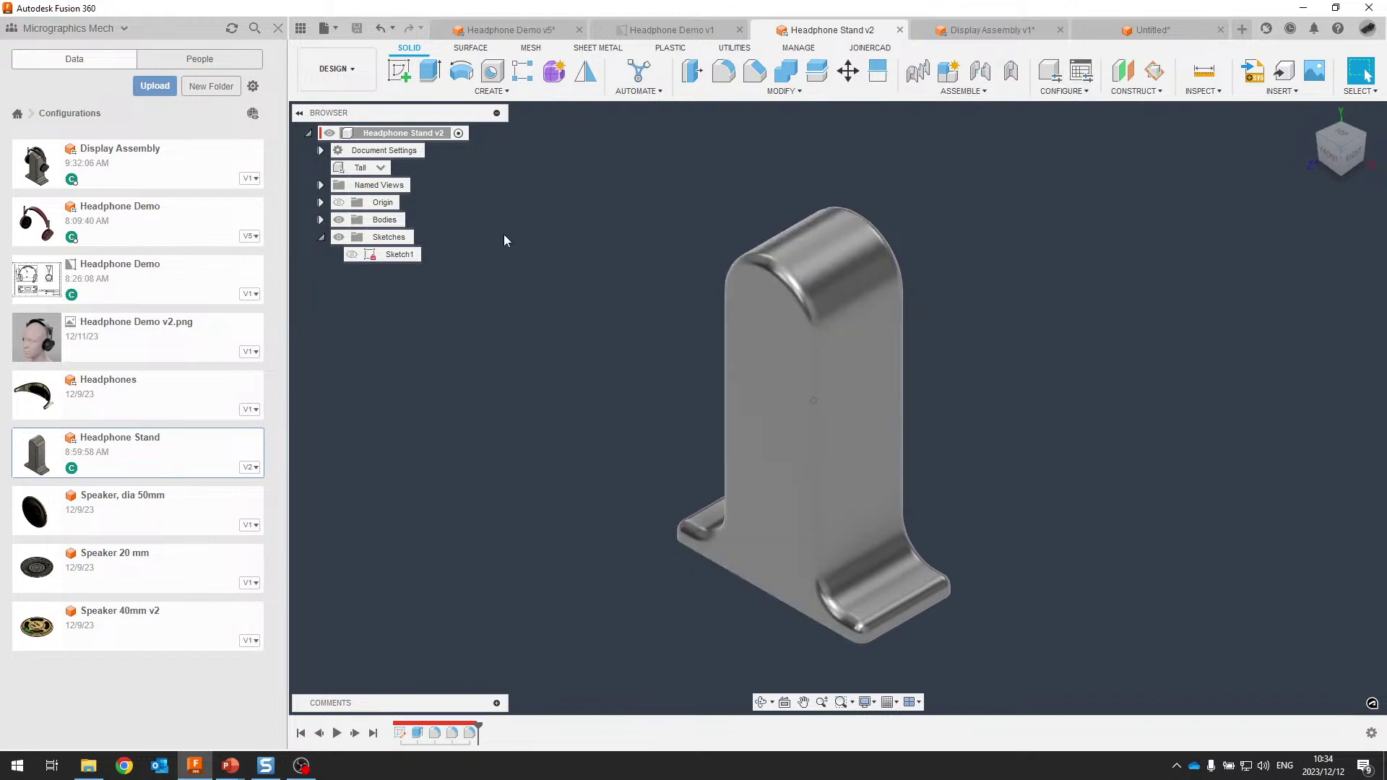
Switch to the Headphone Demo design and open its configuration table to examine the Speaker Size, Comfort and Appearance themes
{"action": "left_click", "coordinate": [492, 34]}
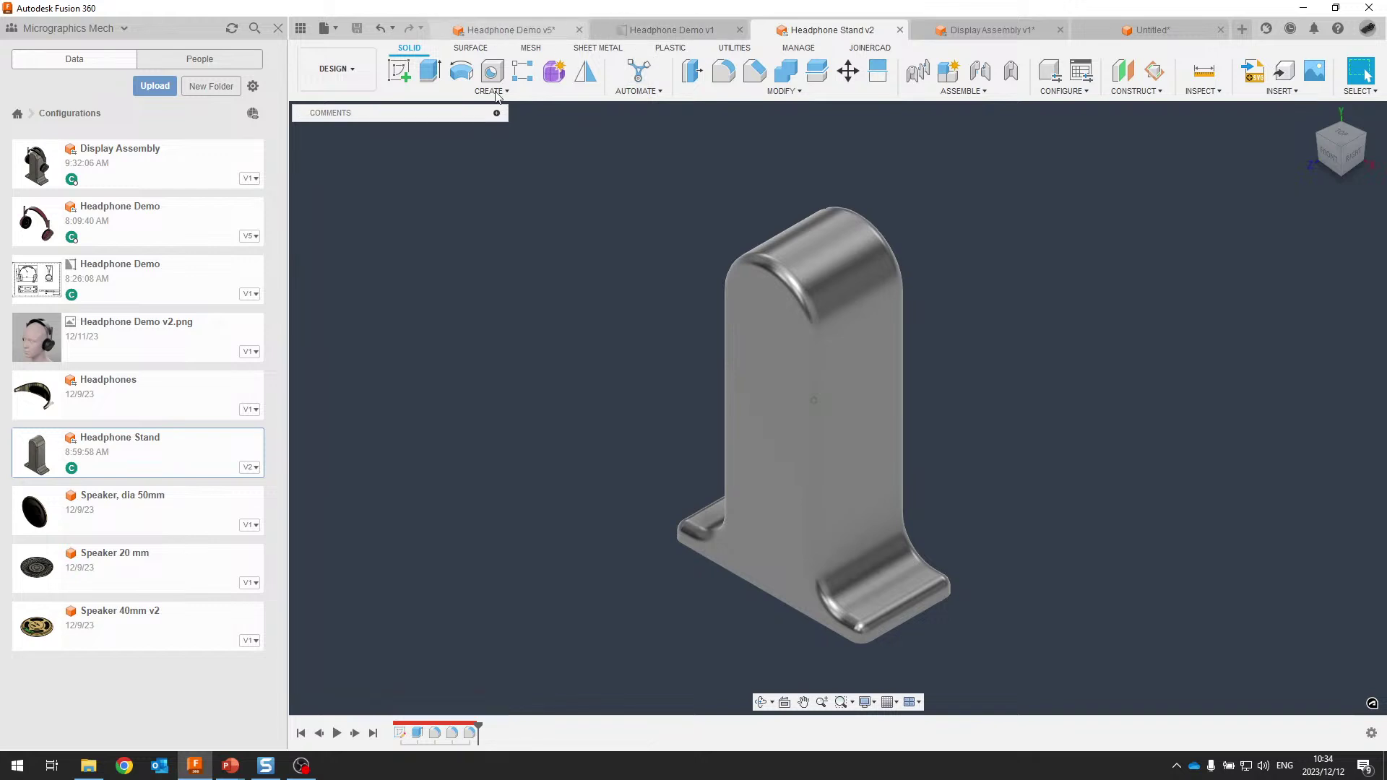
{"action": "scroll", "coordinate": [836, 545], "scroll_direction": "up", "scroll_amount": 5}
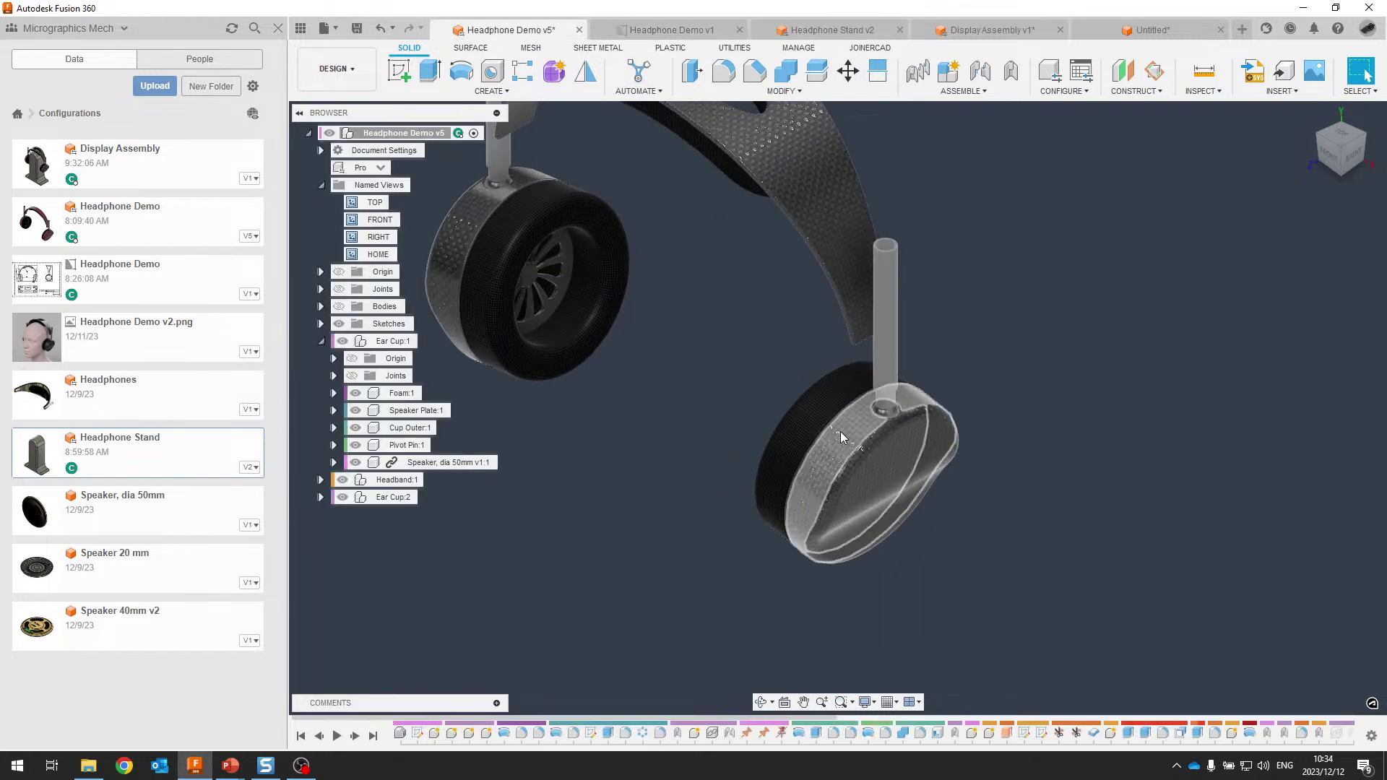
{"action": "scroll", "coordinate": [748, 456], "scroll_direction": "down", "scroll_amount": 3}
{"action": "middle_click_drag", "start_coordinate": [743, 437], "coordinate": [852, 466]}
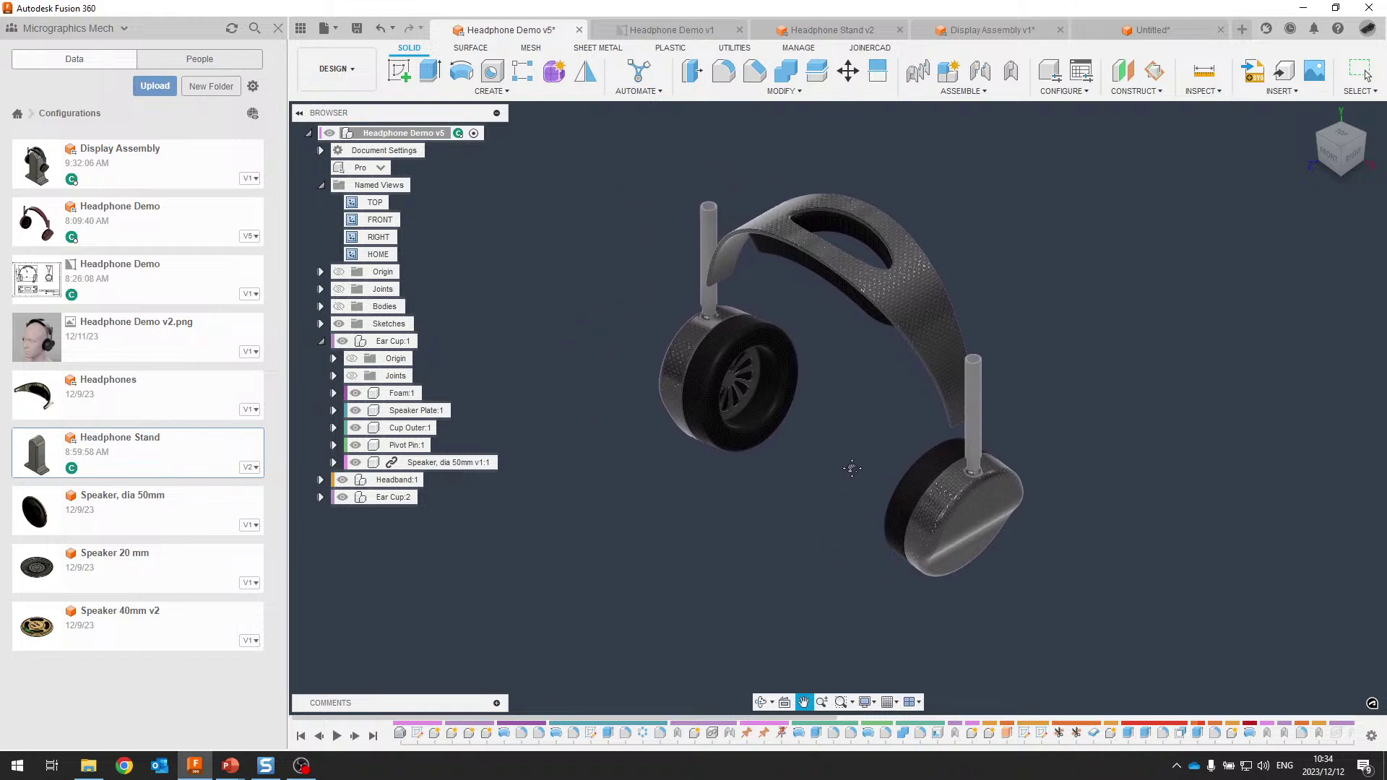
{"action": "left_click", "coordinate": [1082, 72]}
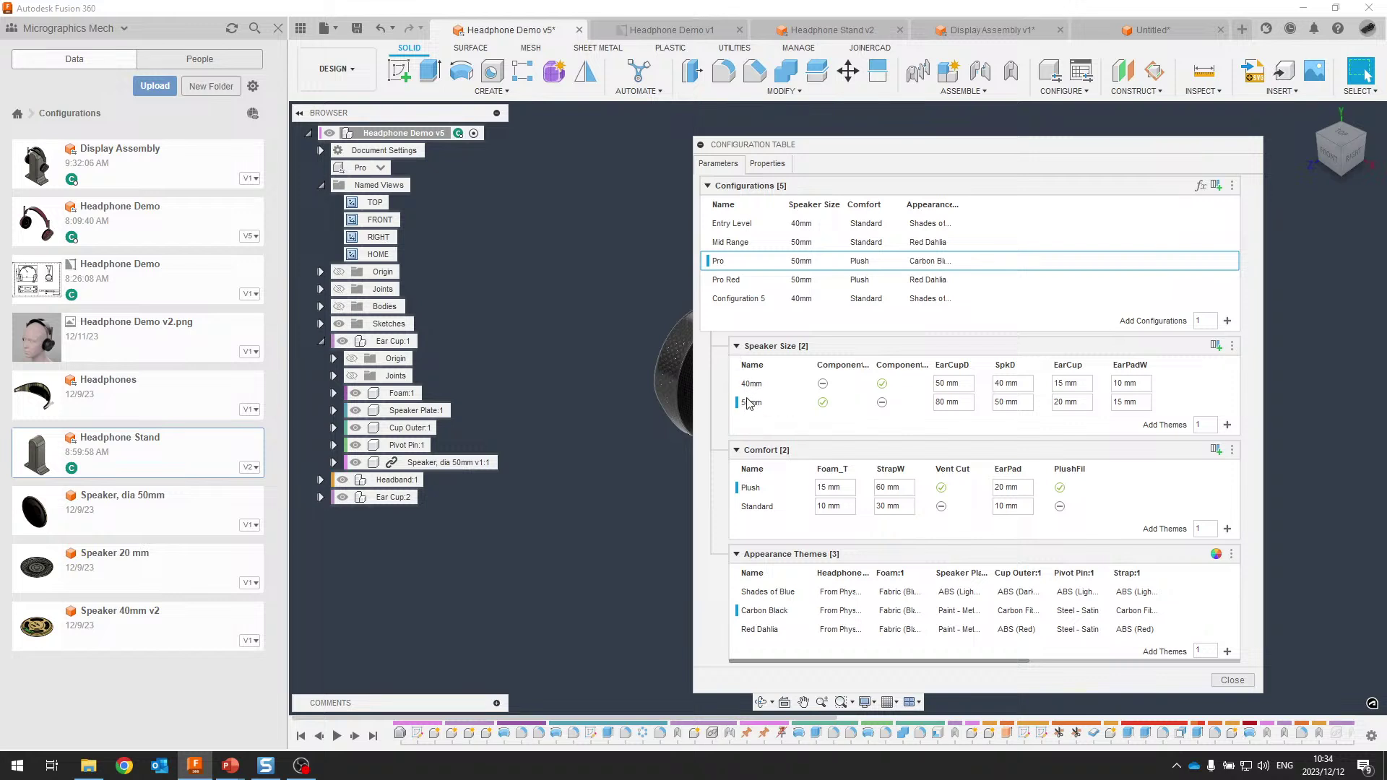
Close the configuration table, reopen it to review the Speaker Size theme's parameter columns, and close it again
{"action": "left_click", "coordinate": [1233, 681]}
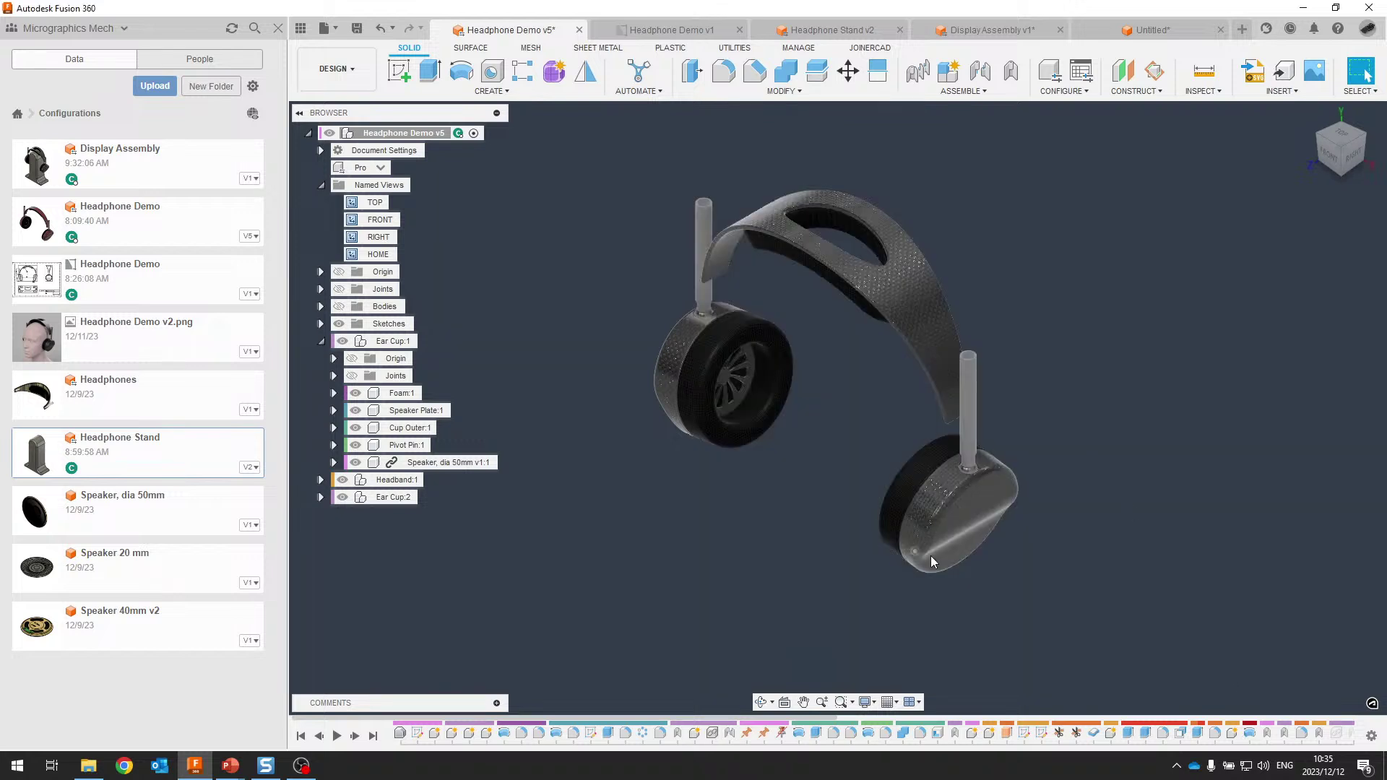
{"action": "left_click", "coordinate": [1081, 70]}
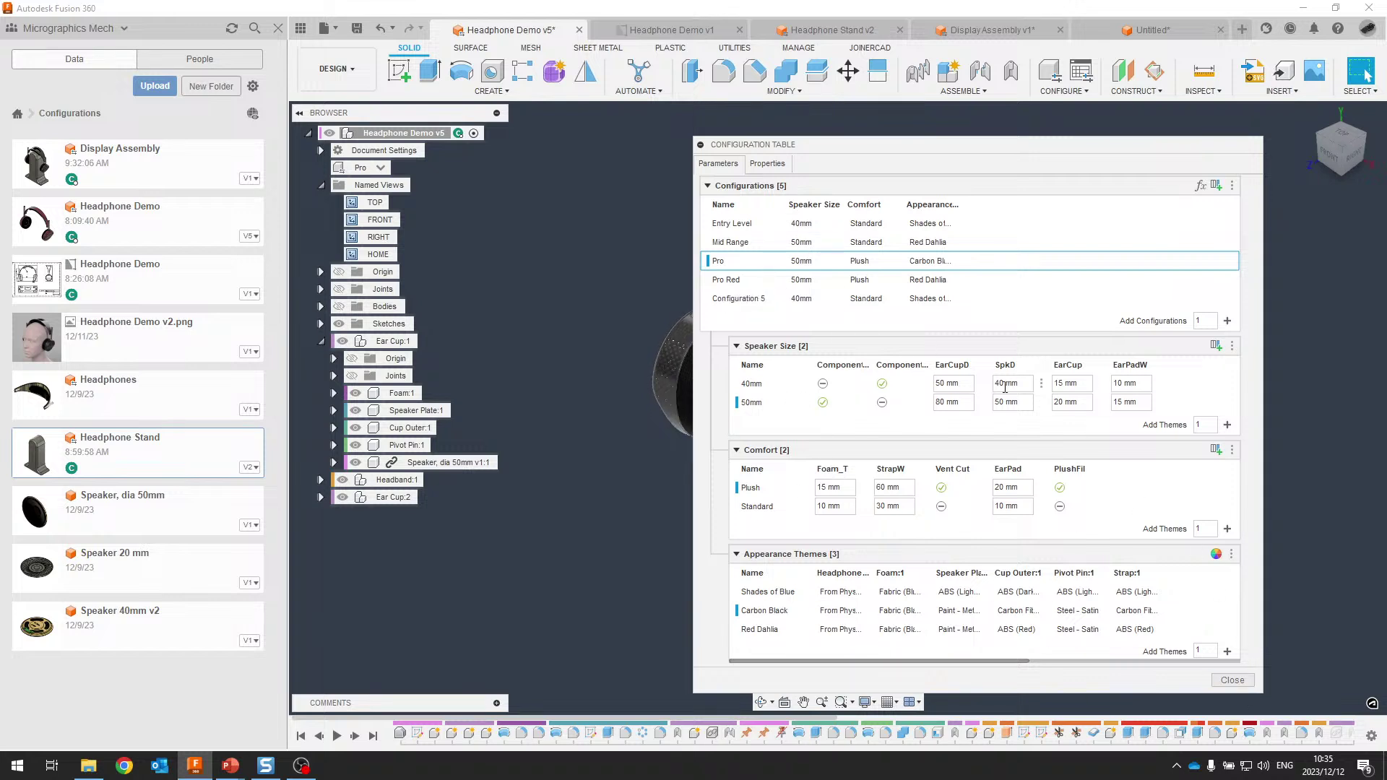
{"action": "left_click", "coordinate": [1232, 680]}
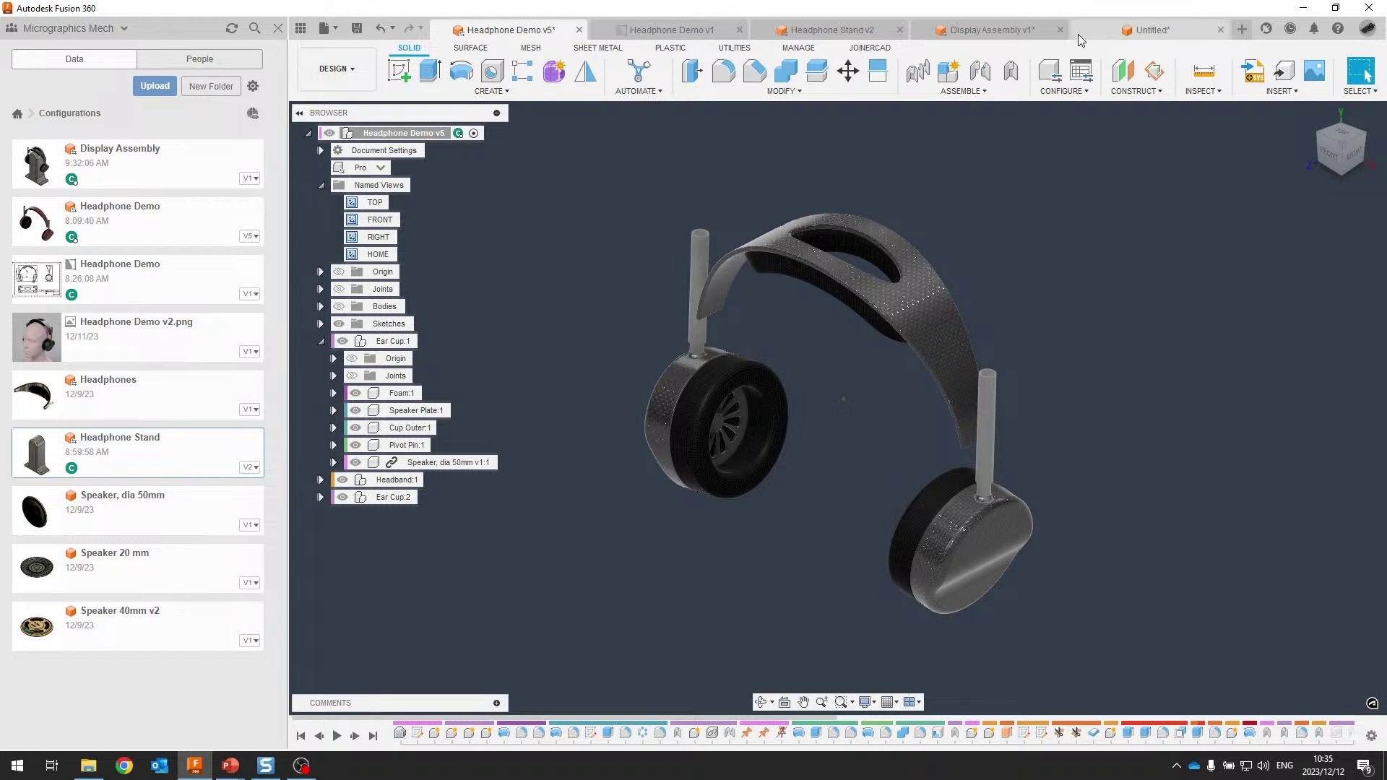
Switch to the PowerPoint slide show and advance to the Configurations Outside of Design slide
{"action": "key", "text": "alt+Tab"}
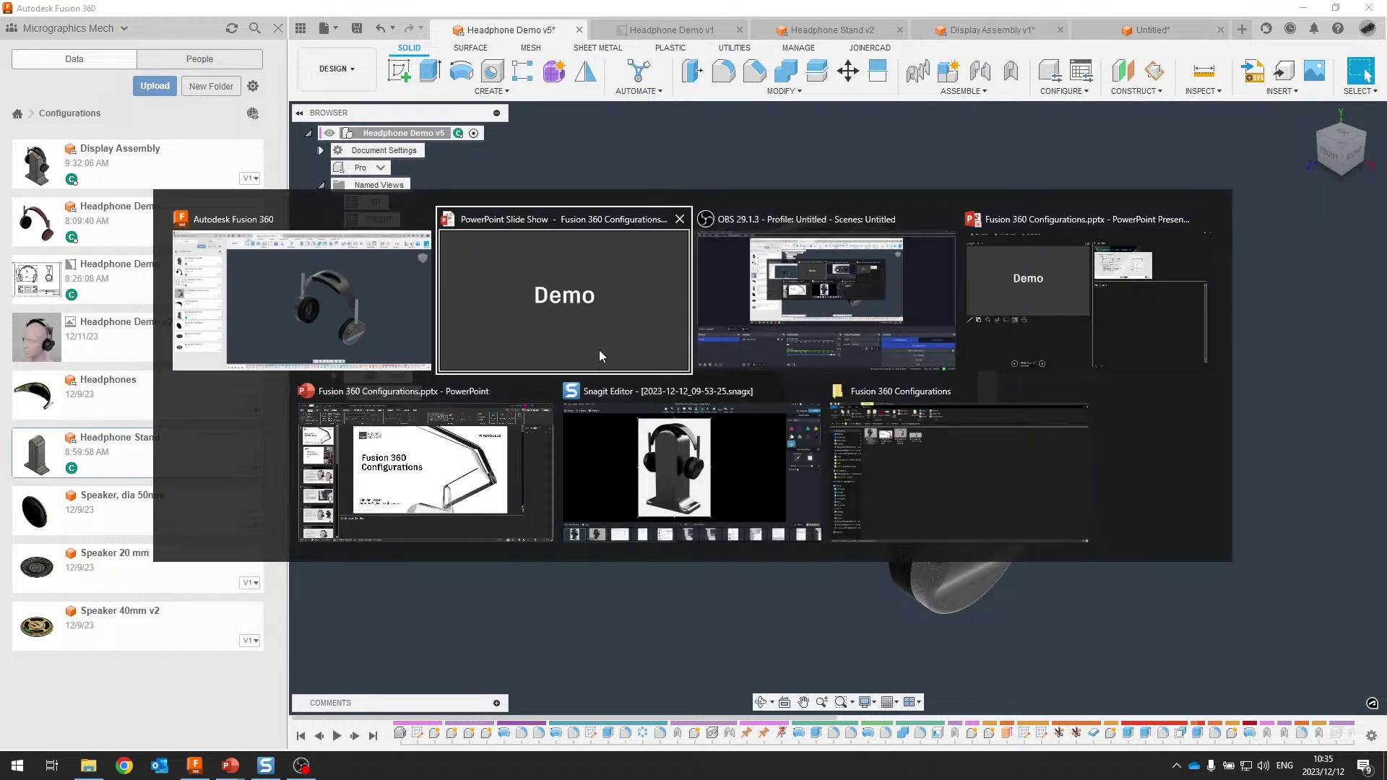
{"action": "key", "text": "Right"}
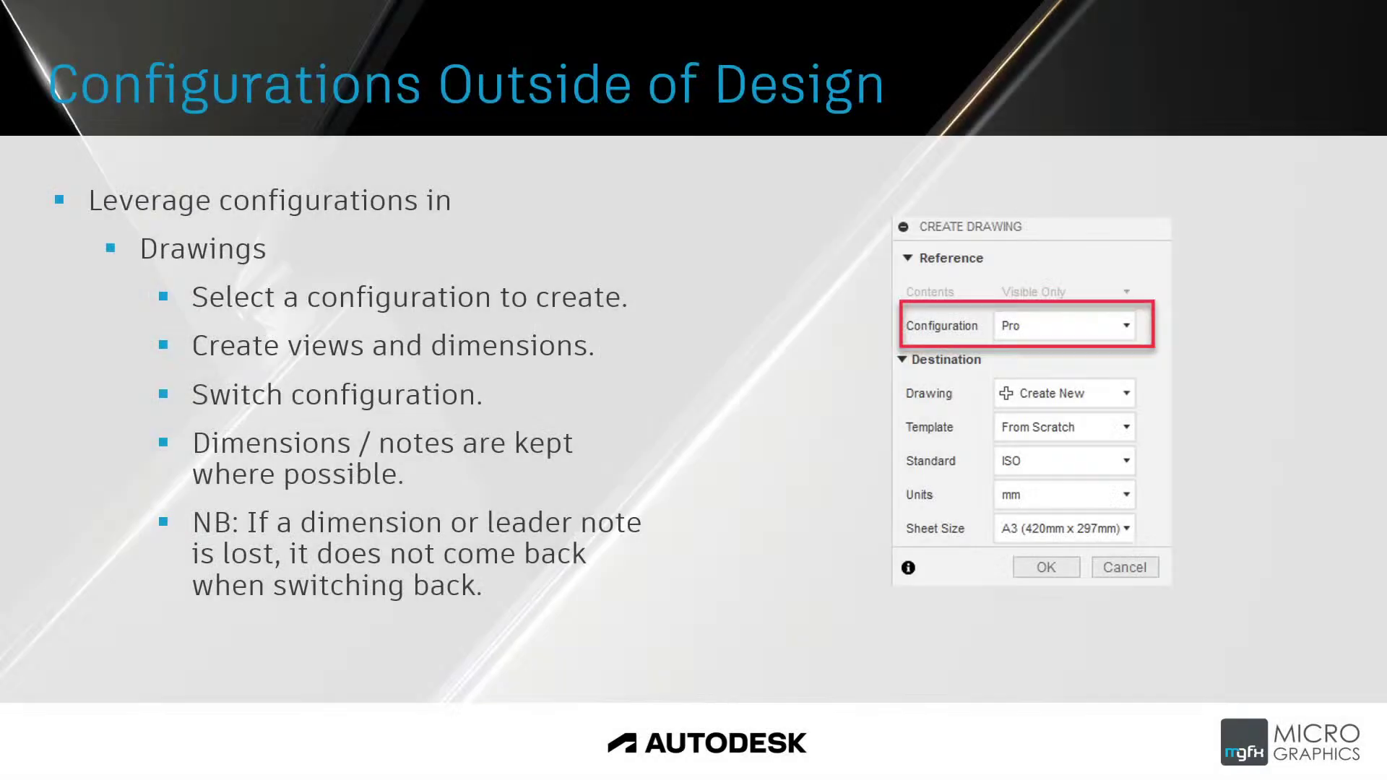
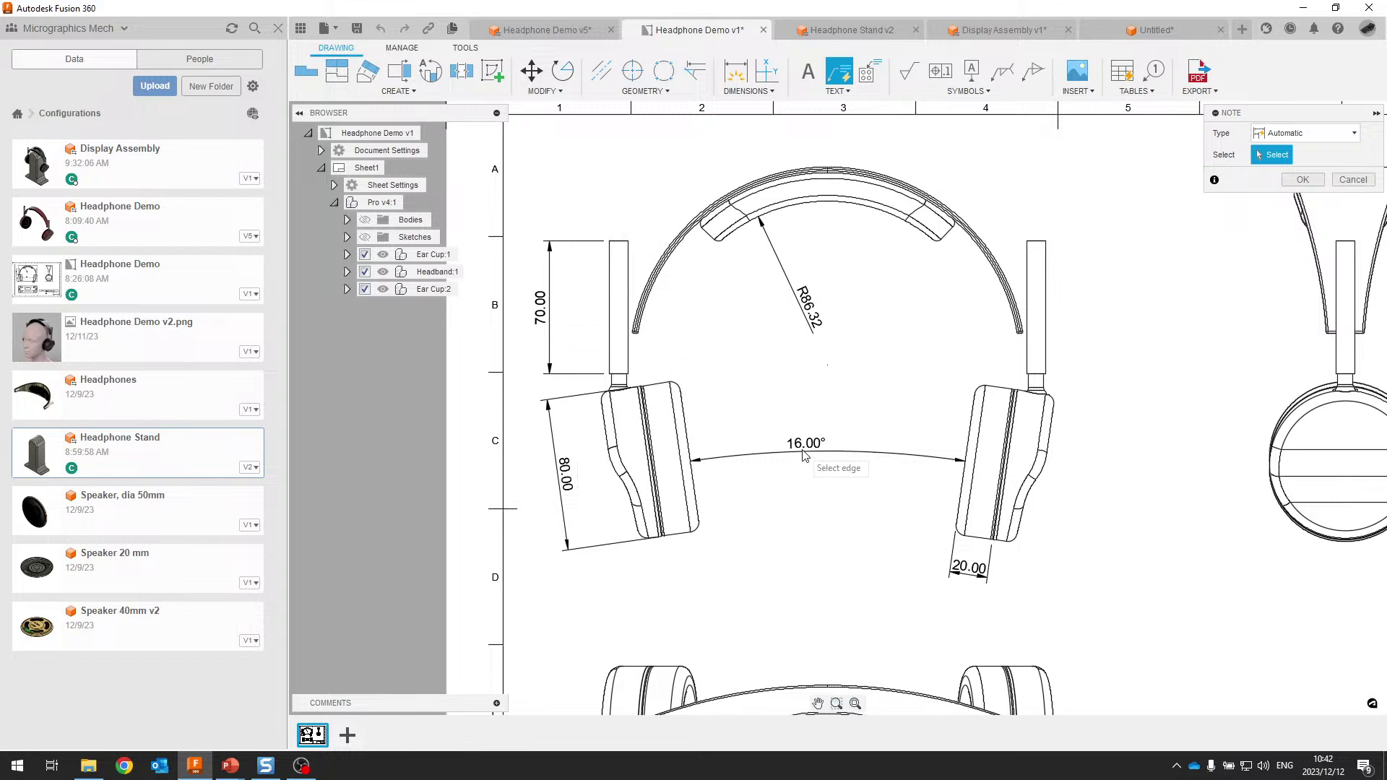
Inspect the ear cup dimensions on the Headphone Demo drawing and leave the Note command
{"action": "scroll", "coordinate": [948, 576], "scroll_direction": "up", "scroll_amount": 4}
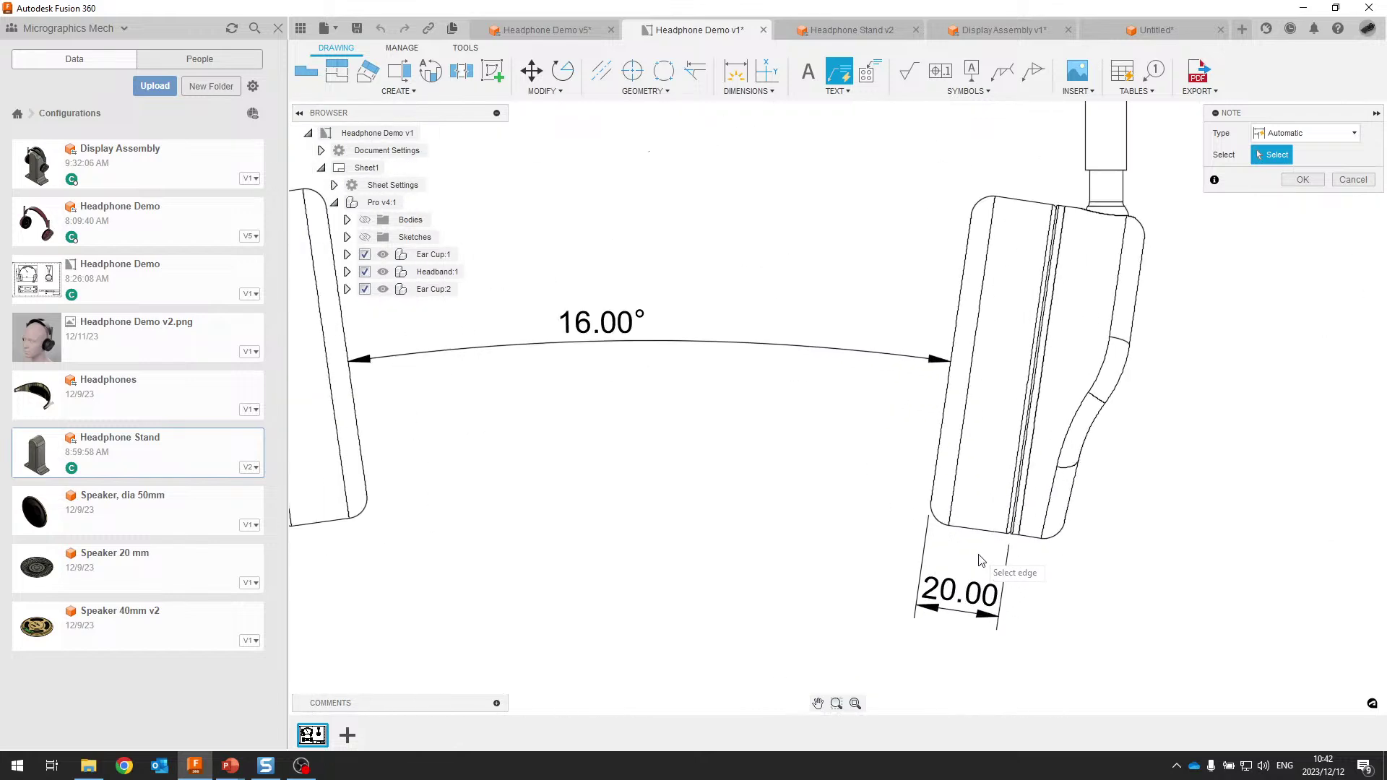
{"action": "scroll", "coordinate": [989, 567], "scroll_direction": "down", "scroll_amount": 6}
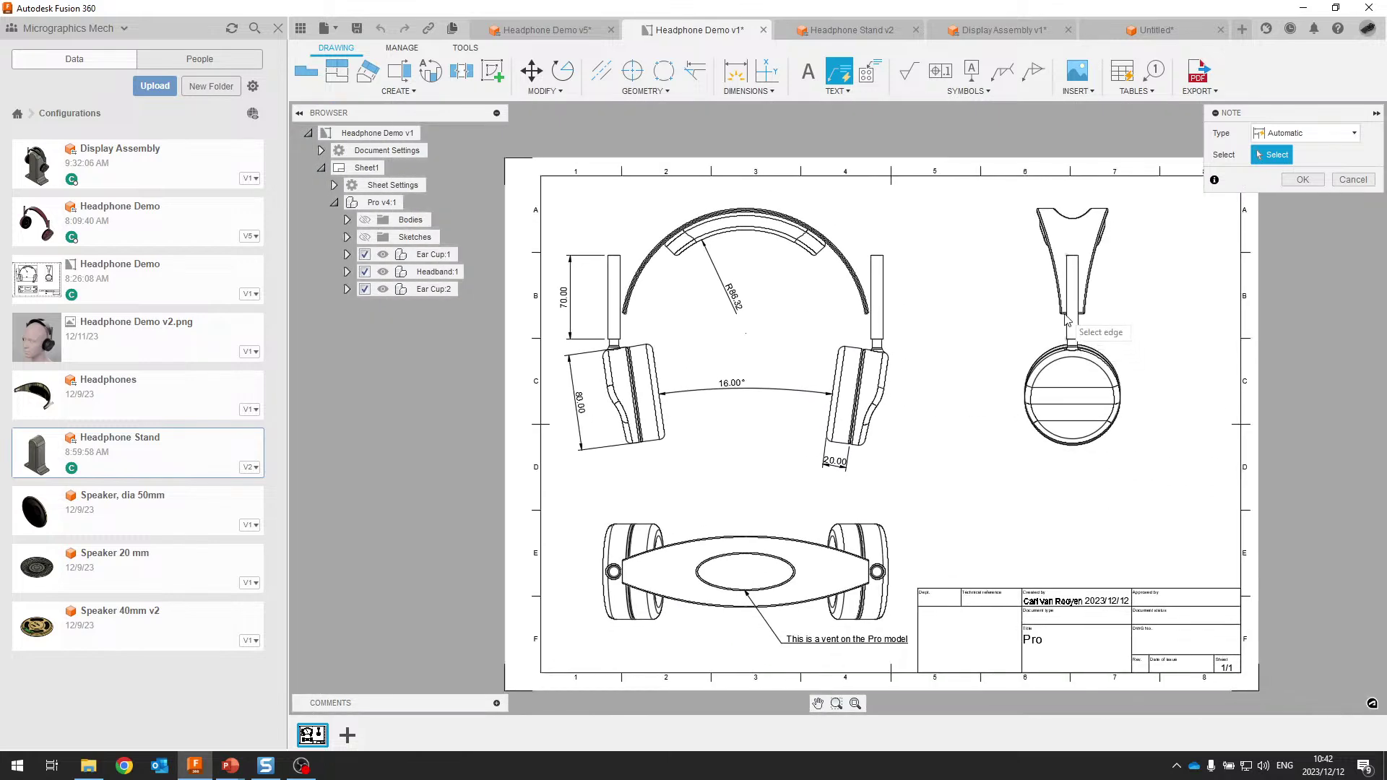
{"action": "left_click", "coordinate": [1311, 184]}
{"action": "mouse_move", "coordinate": [848, 420]}
{"action": "middle_mouse_down"}
{"action": "mouse_move", "coordinate": [853, 394]}
{"action": "mouse_move", "coordinate": [874, 397]}
{"action": "middle_mouse_up"}
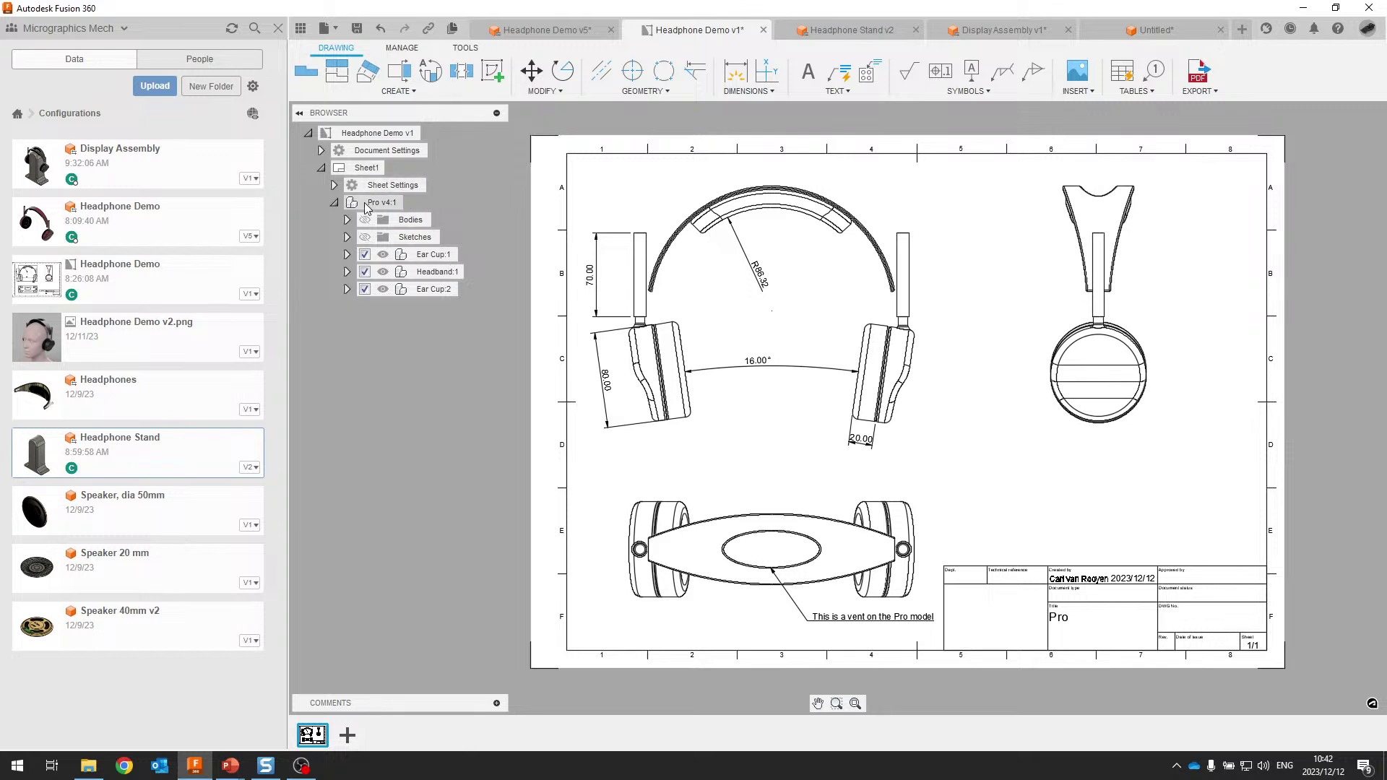
Switch the drawing's configuration to Mid Range and inspect the updated views and ear cup dimensions
{"action": "right_click", "coordinate": [379, 210]}
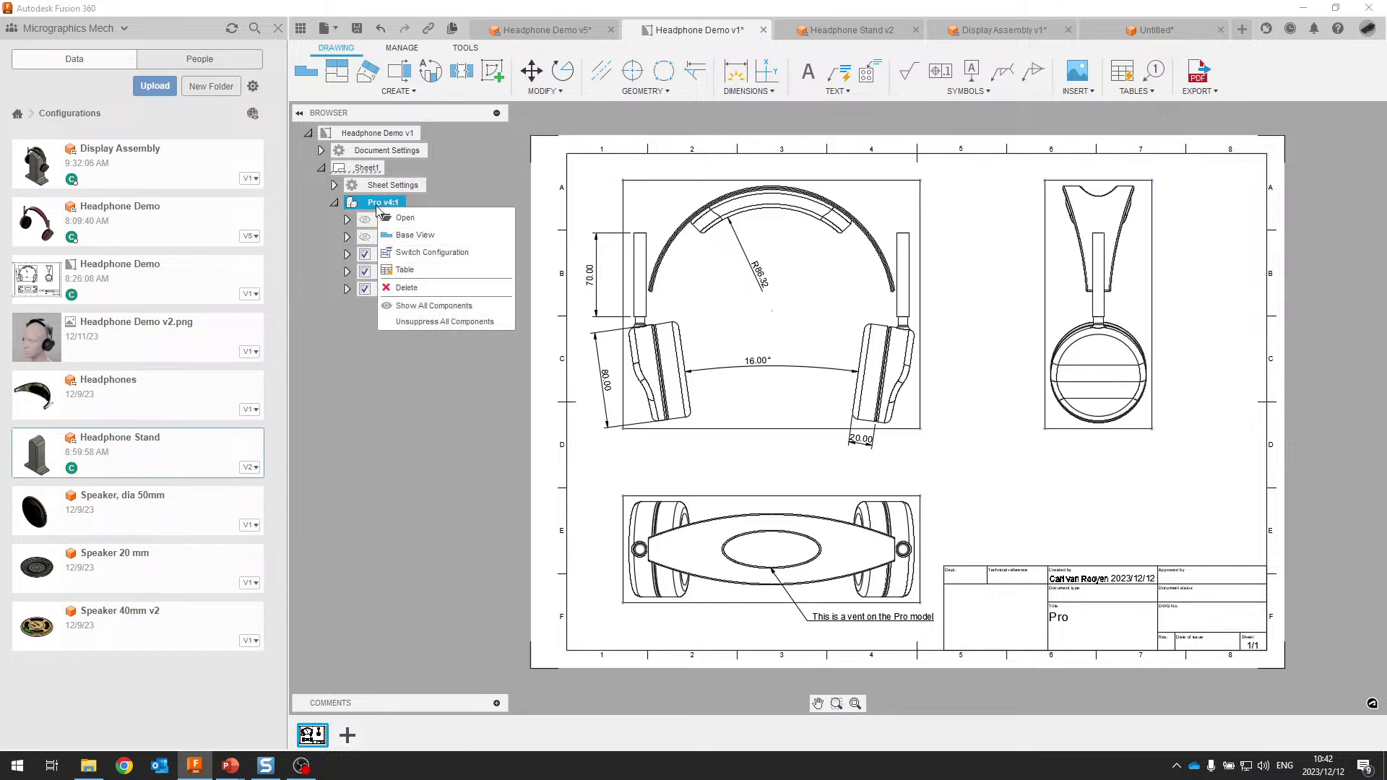
{"action": "left_click", "coordinate": [429, 257]}
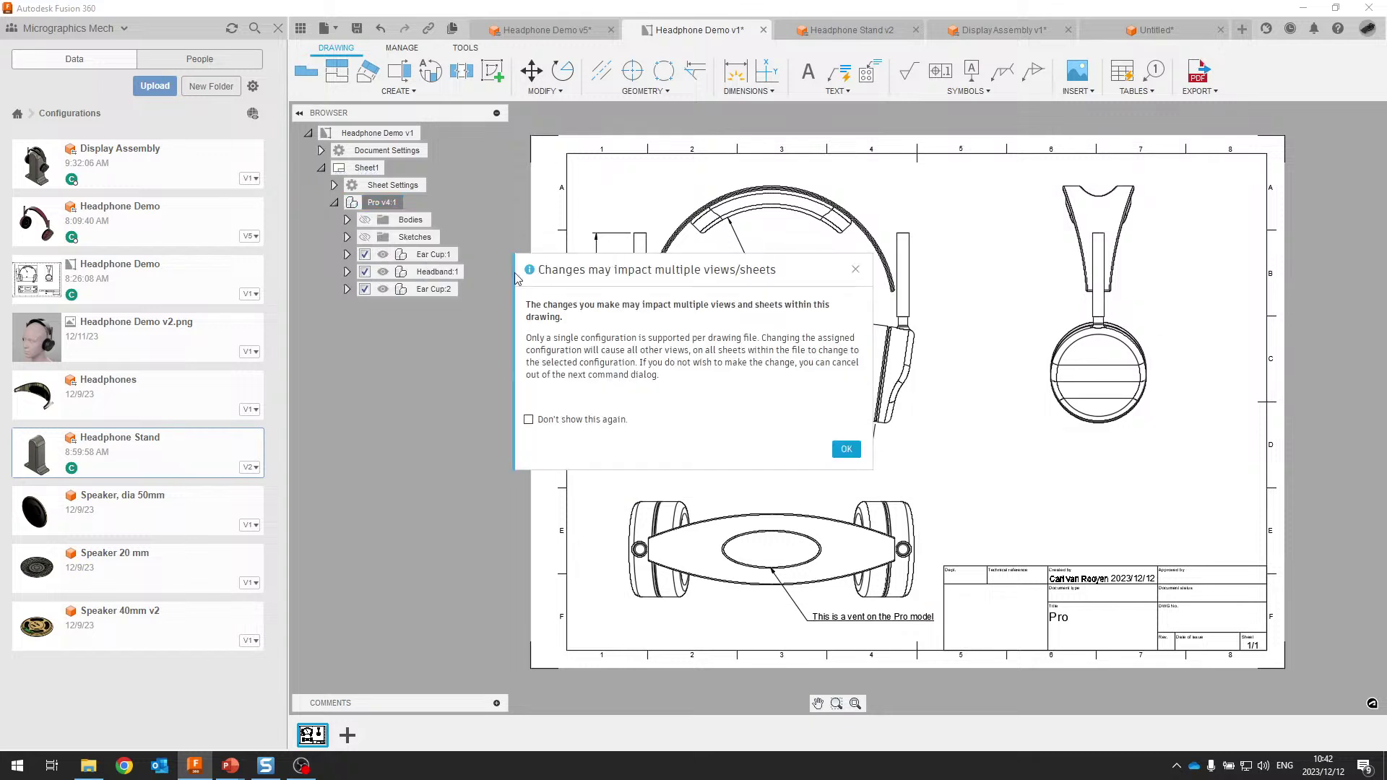
{"action": "left_click", "coordinate": [848, 453]}
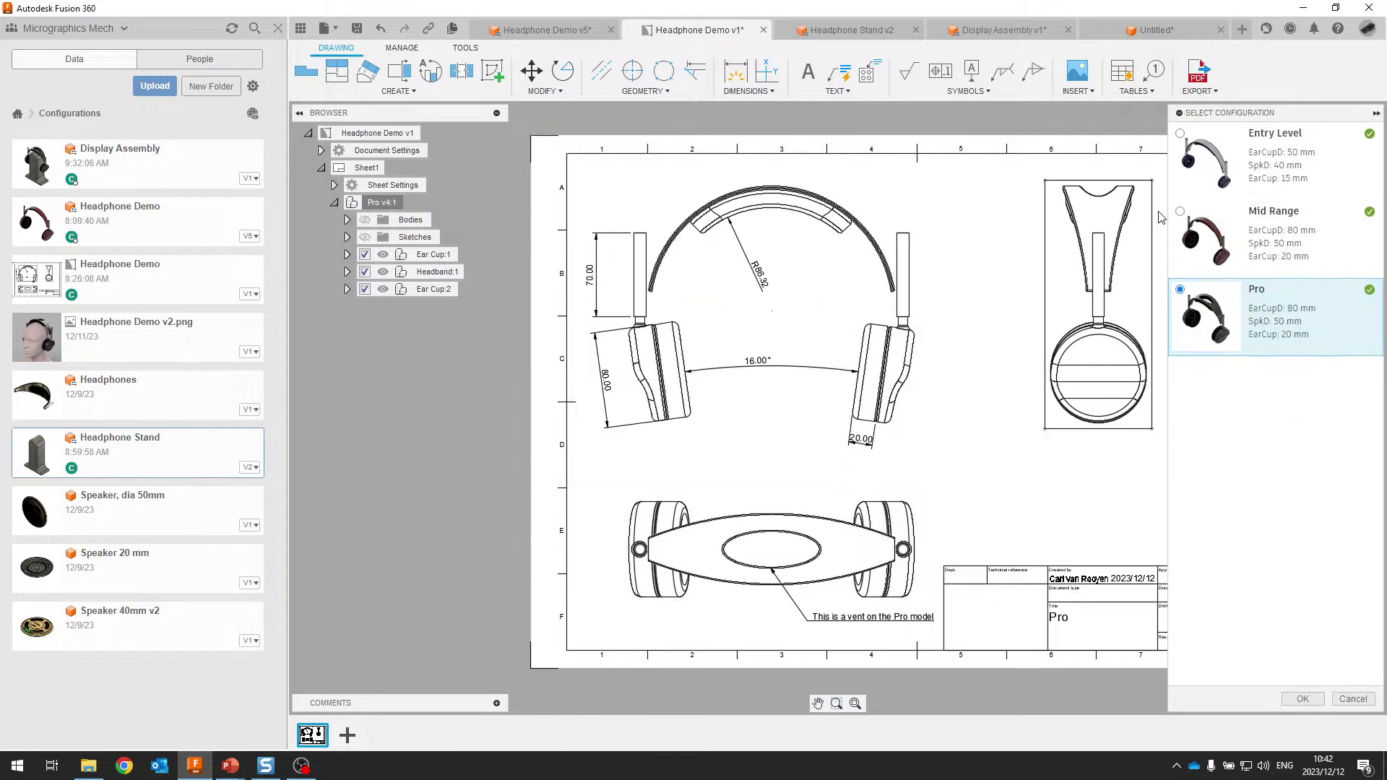
{"action": "double_click", "coordinate": [1290, 244]}
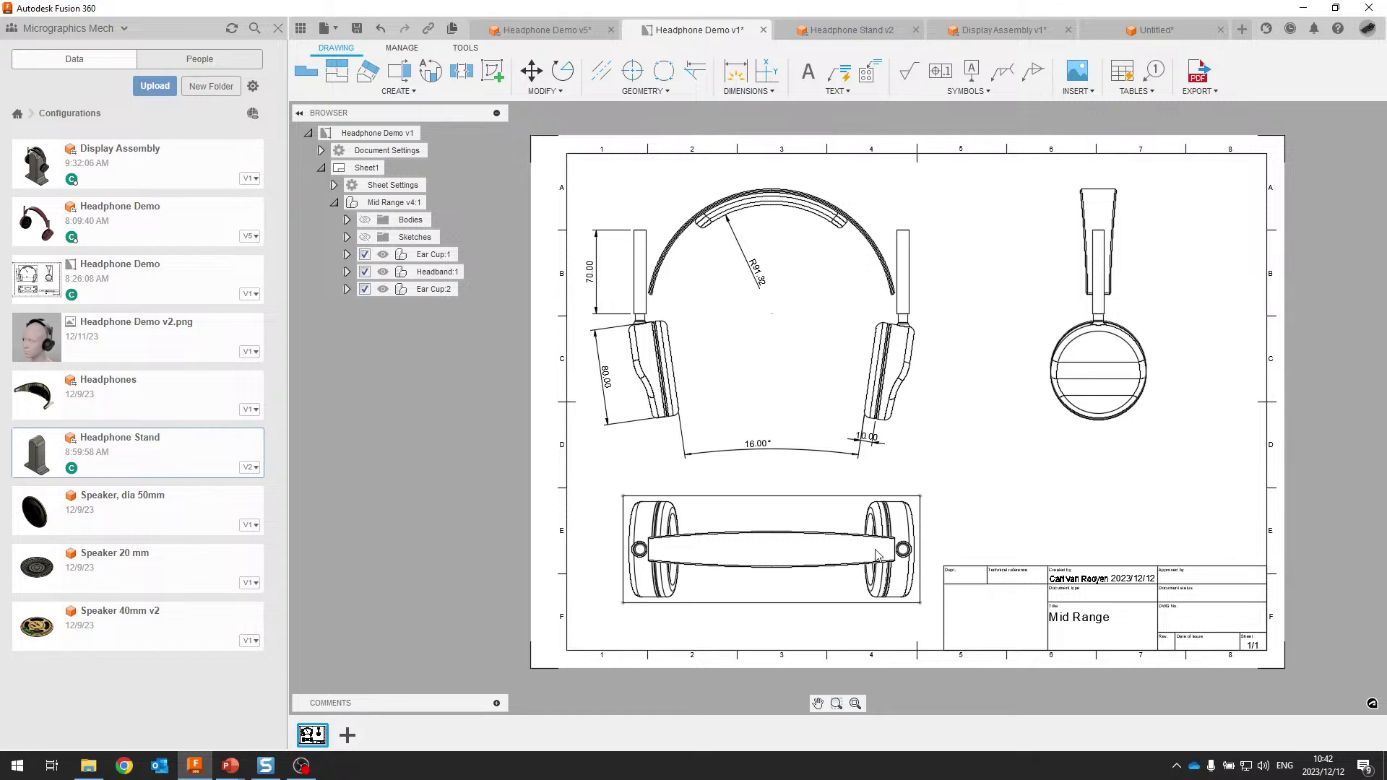
{"action": "scroll", "coordinate": [871, 416], "scroll_direction": "up", "scroll_amount": 5}
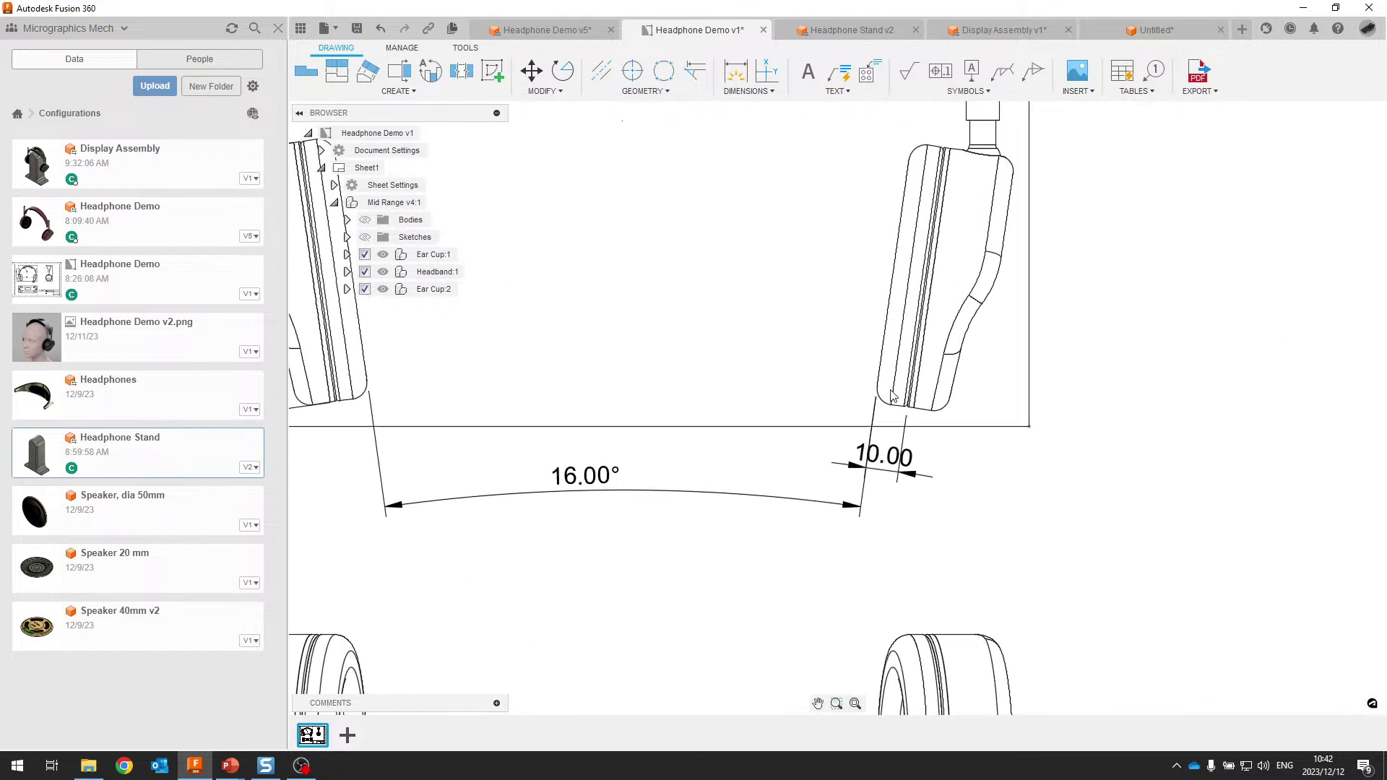
{"action": "scroll", "coordinate": [860, 485], "scroll_direction": "down", "scroll_amount": 5}
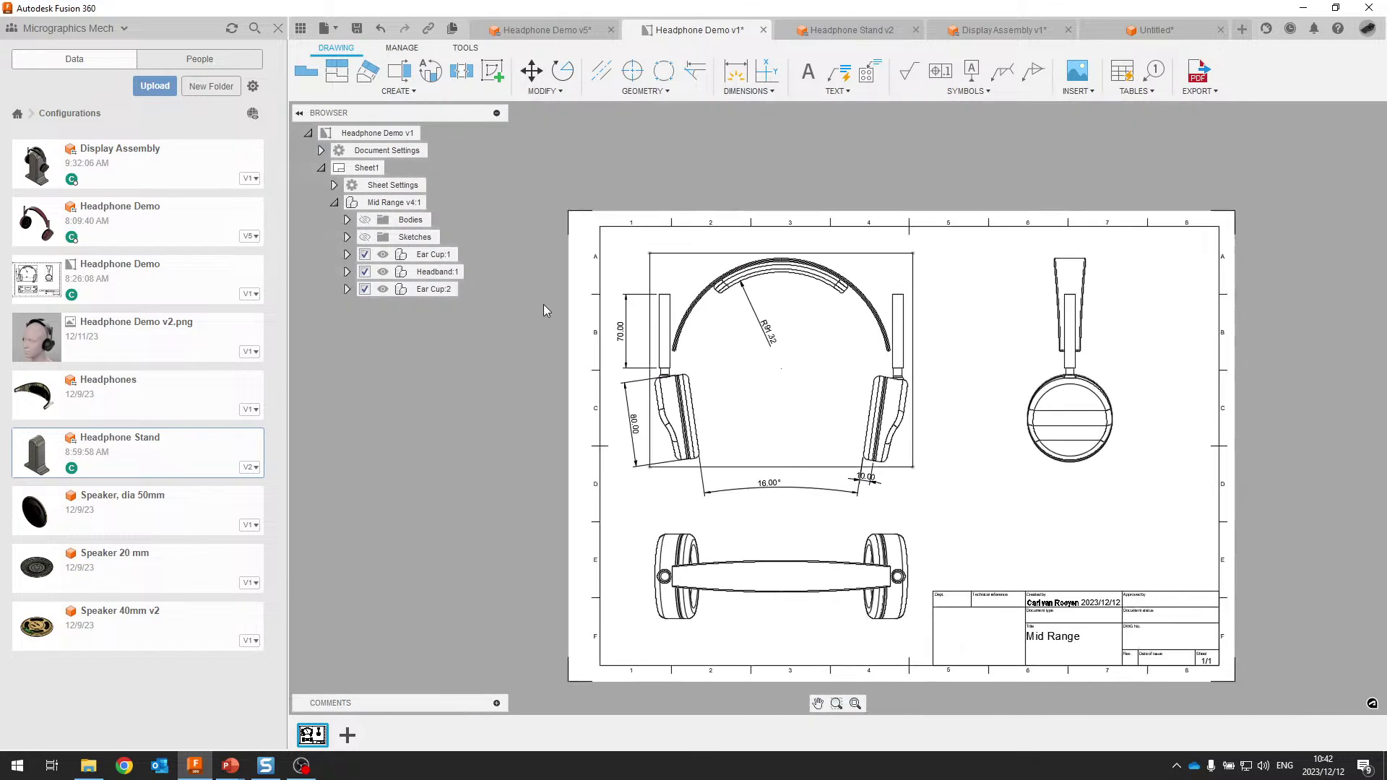
{"action": "key", "text": "F6"}
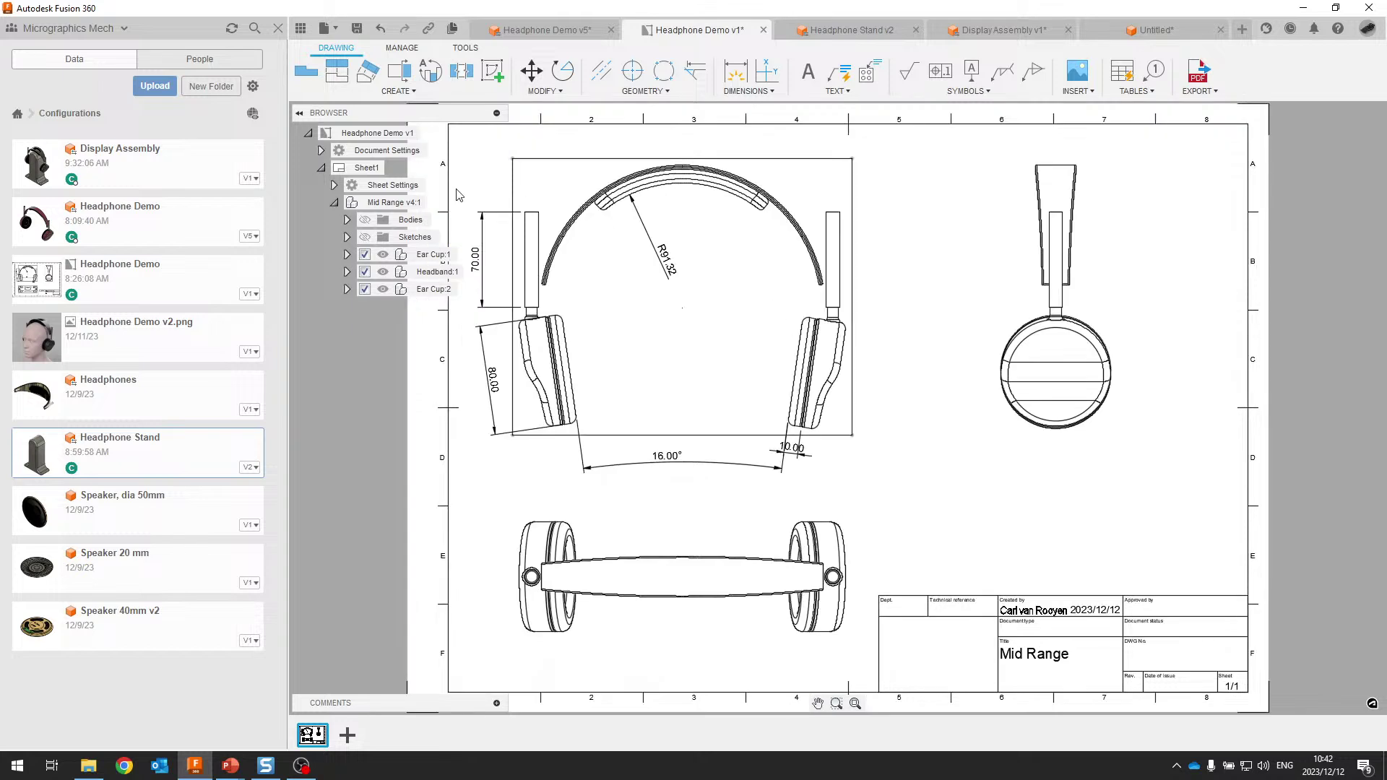
Switch the drawing's configuration back to Pro and check its views, dimensions and vent note
{"action": "right_click", "coordinate": [405, 205]}
{"action": "left_click", "coordinate": [499, 250]}
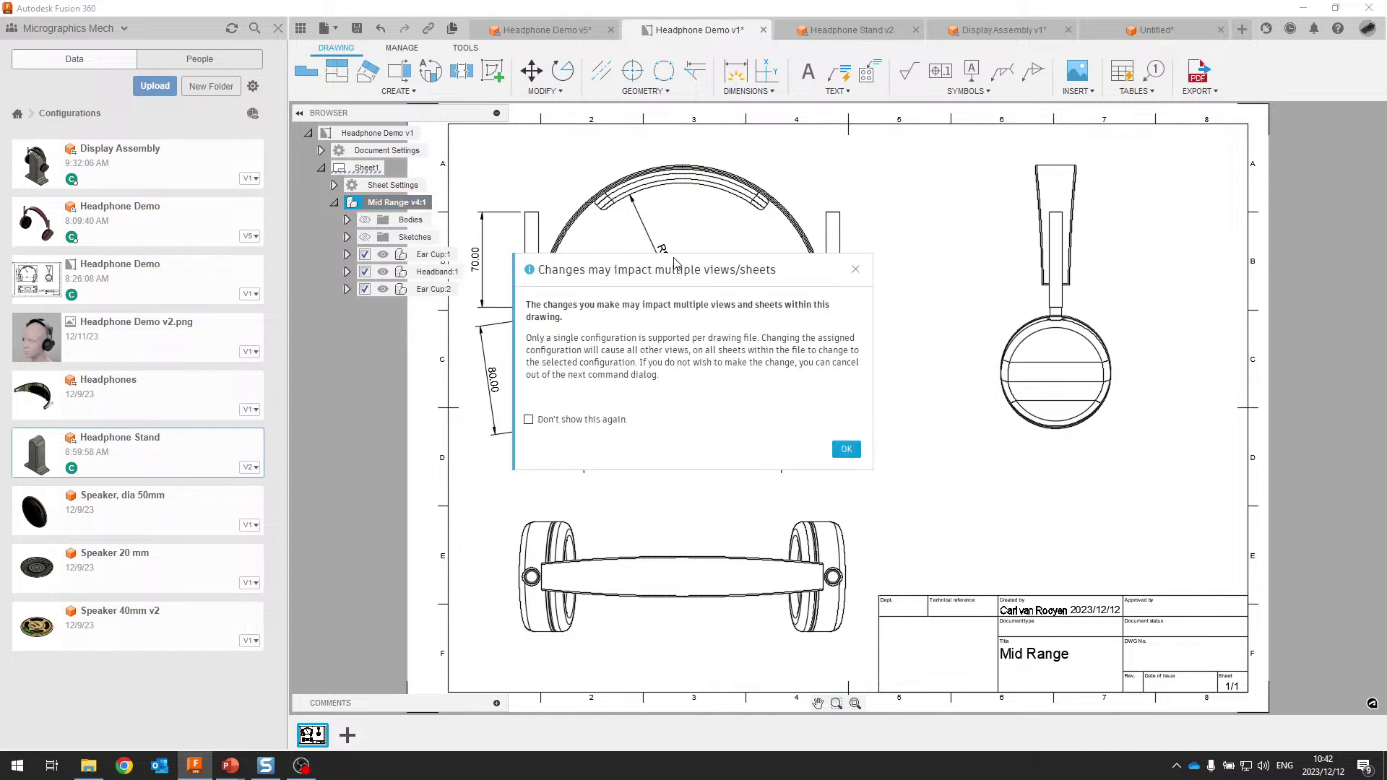
{"action": "left_click", "coordinate": [856, 449]}
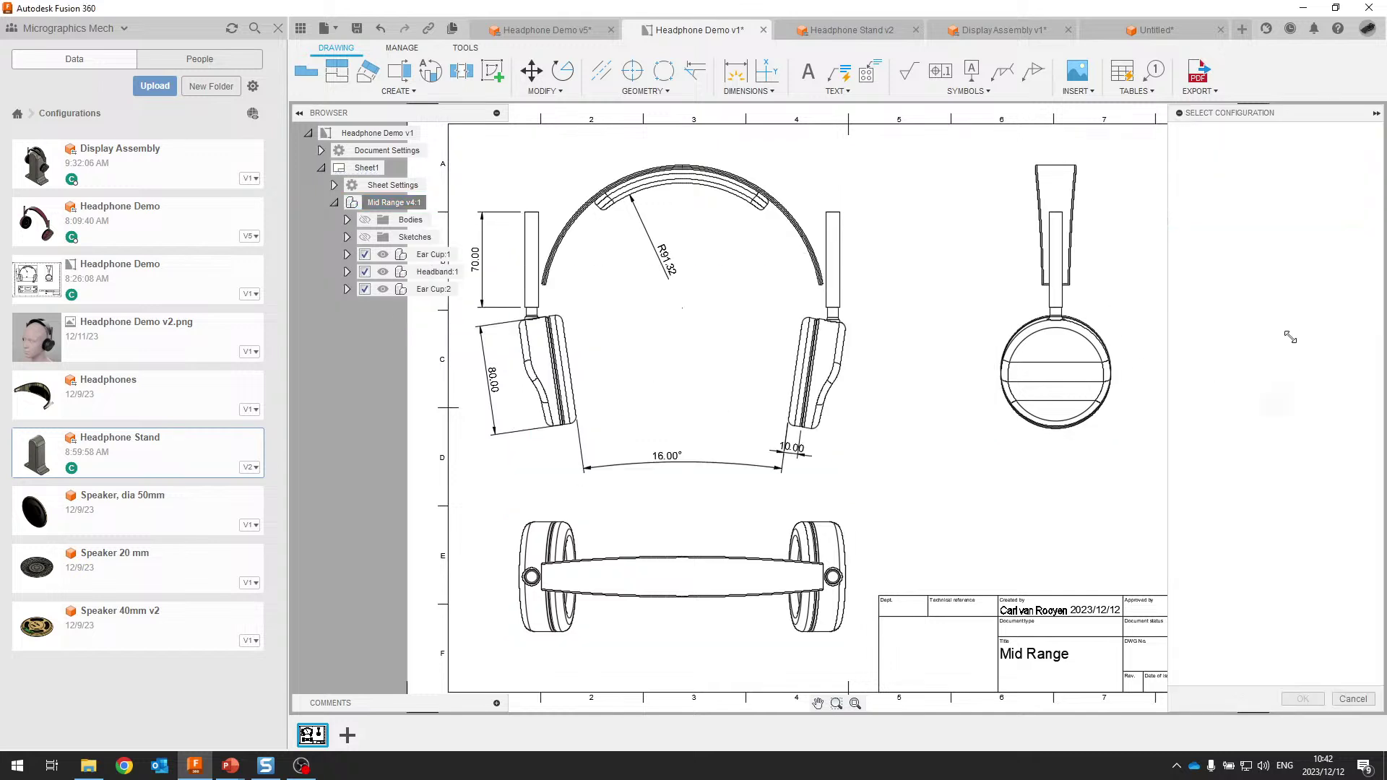
{"action": "double_click", "coordinate": [1254, 313]}
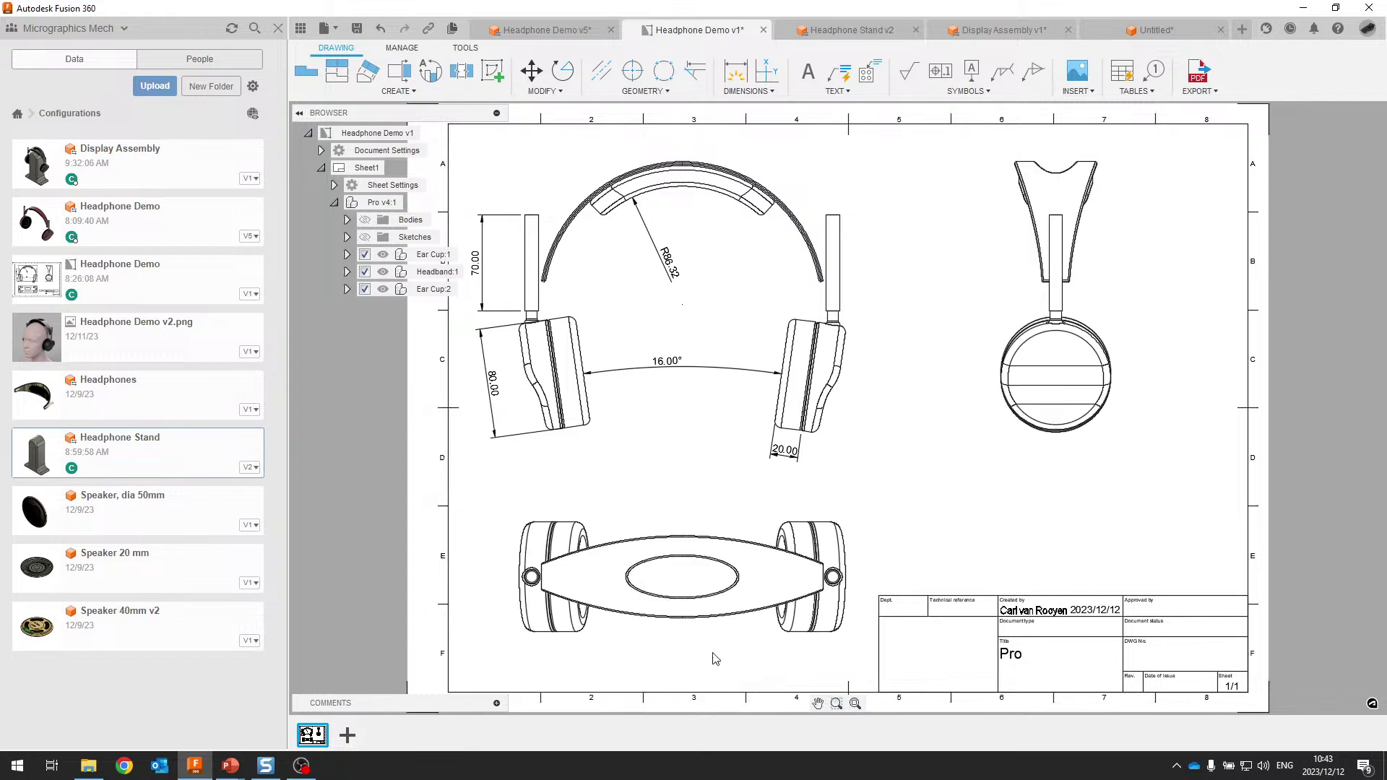
{"action": "scroll", "coordinate": [715, 657], "scroll_direction": "down", "scroll_amount": 2}
{"action": "middle_click_drag", "start_coordinate": [807, 542], "coordinate": [893, 449]}
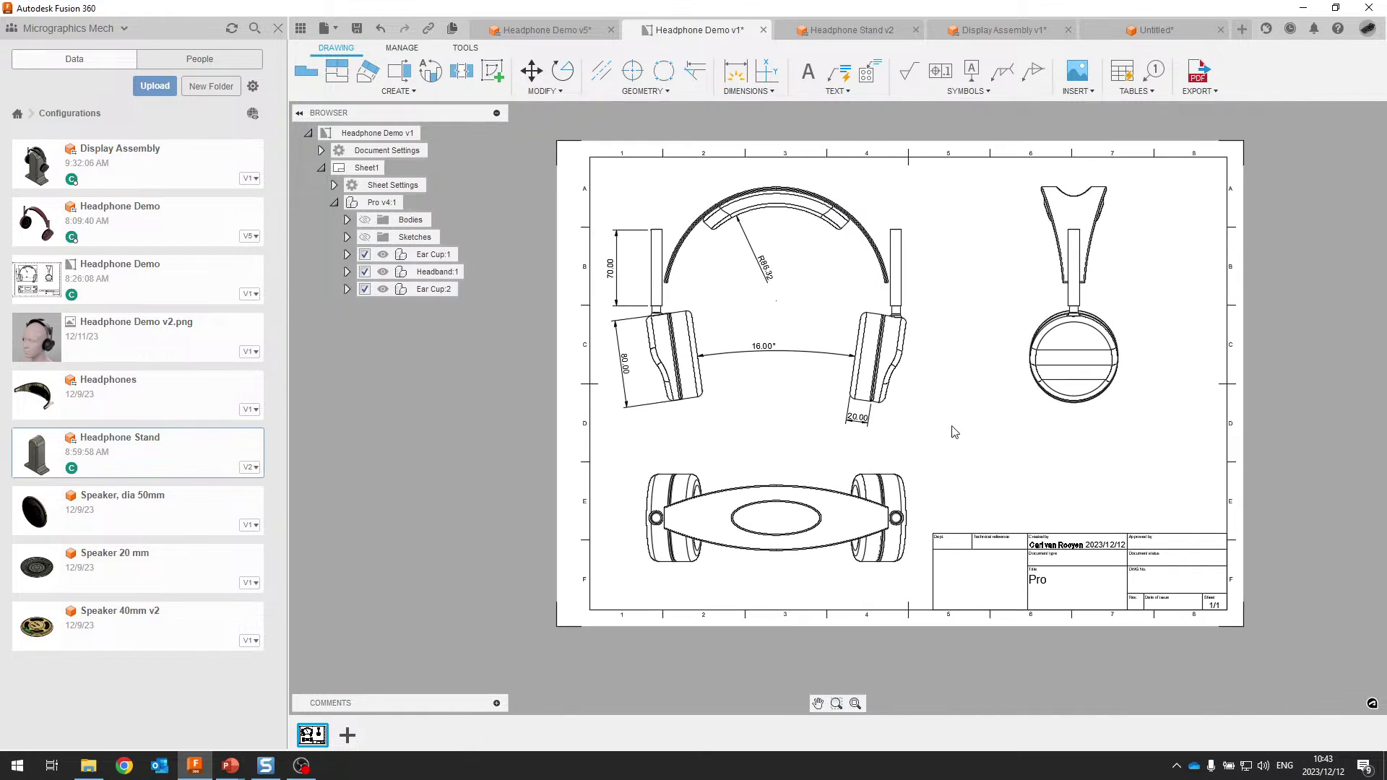
{"action": "scroll", "coordinate": [955, 432], "scroll_direction": "up", "scroll_amount": 1}
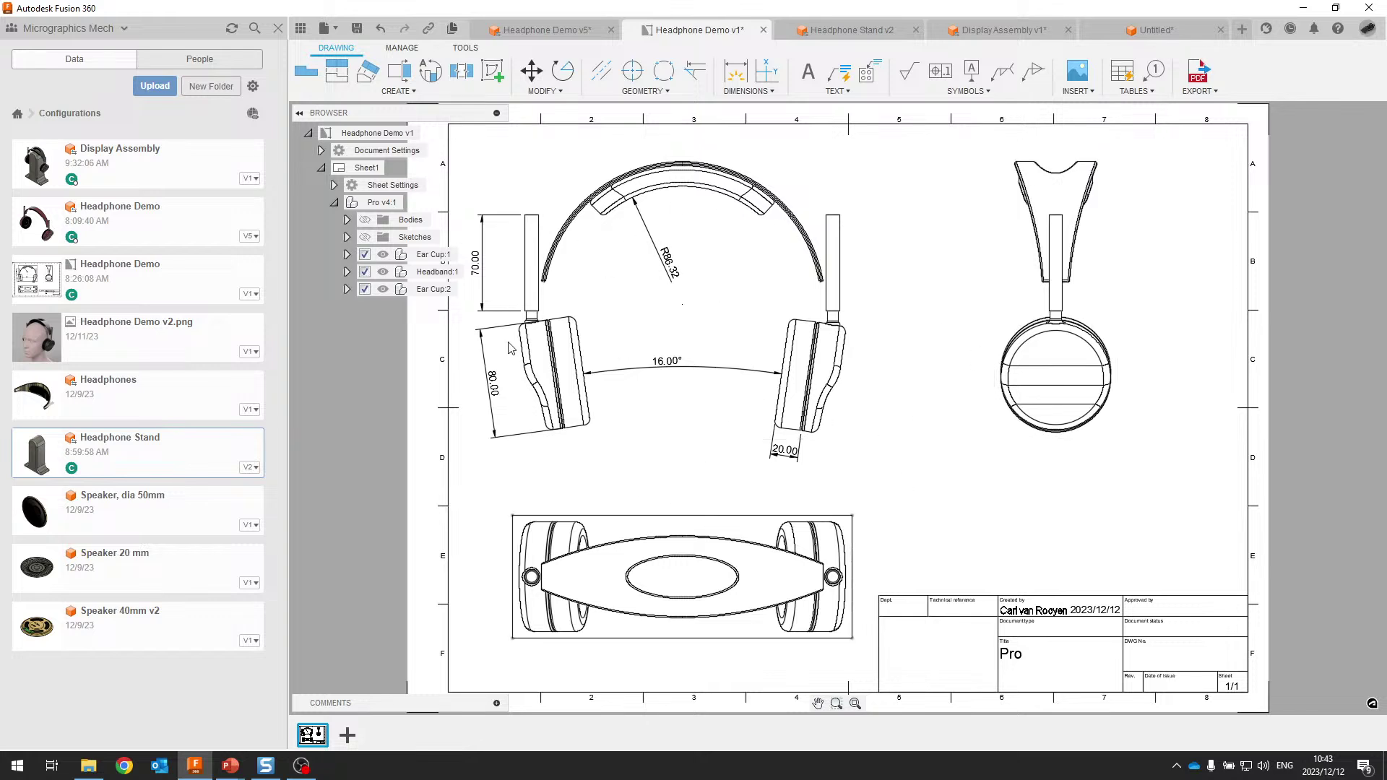
{"action": "scroll", "coordinate": [1010, 399], "scroll_direction": "down", "scroll_amount": 1}
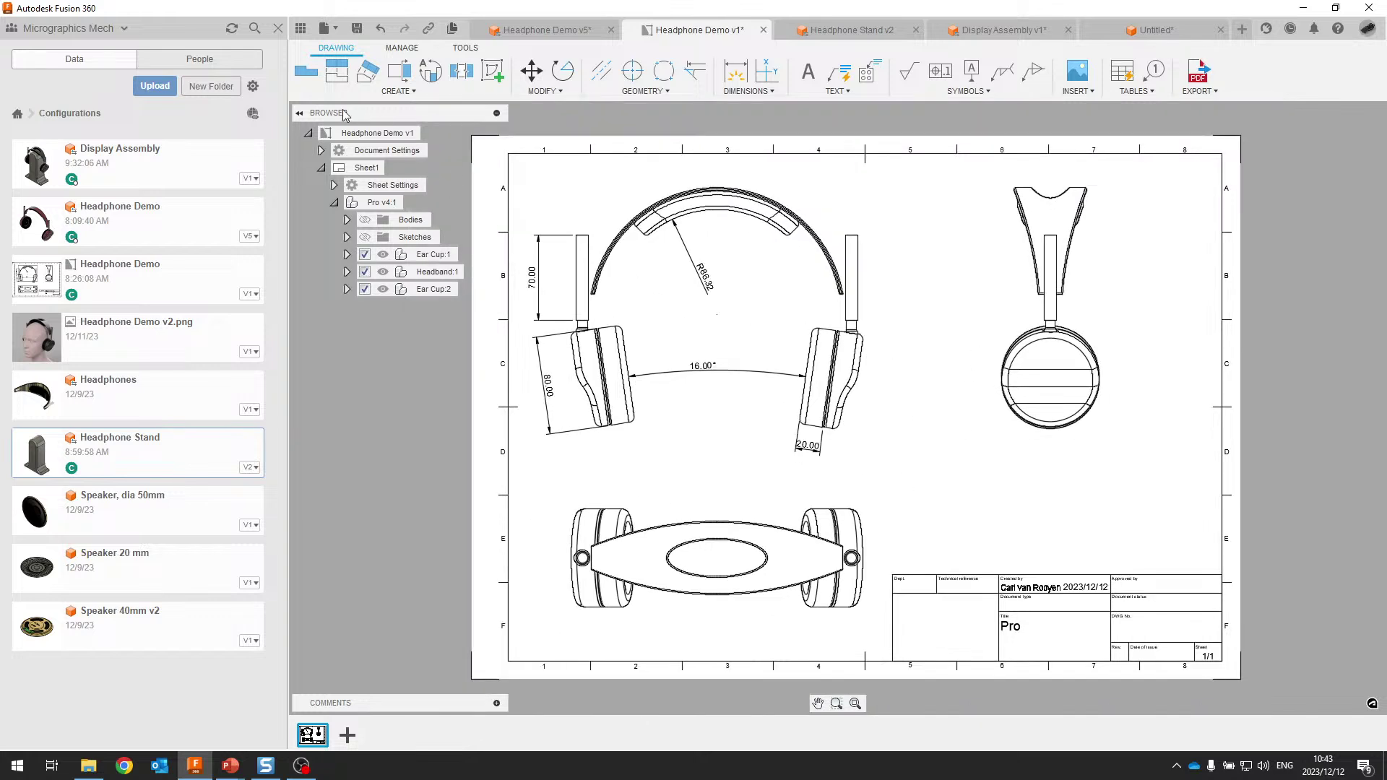
Bring up the drawing's configuration choices, examine the available variants, and cancel without switching
{"action": "left_click", "coordinate": [336, 30]}
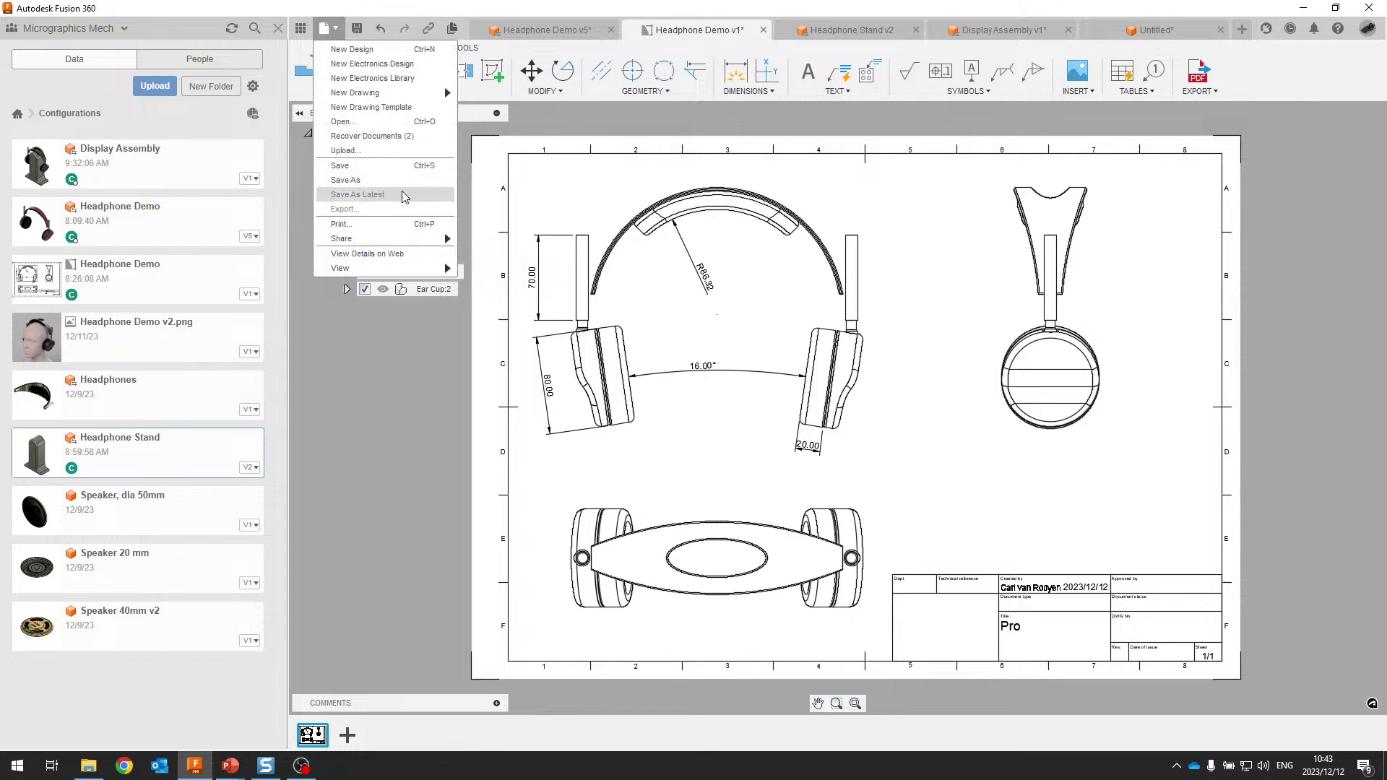
{"action": "left_click", "coordinate": [742, 471]}
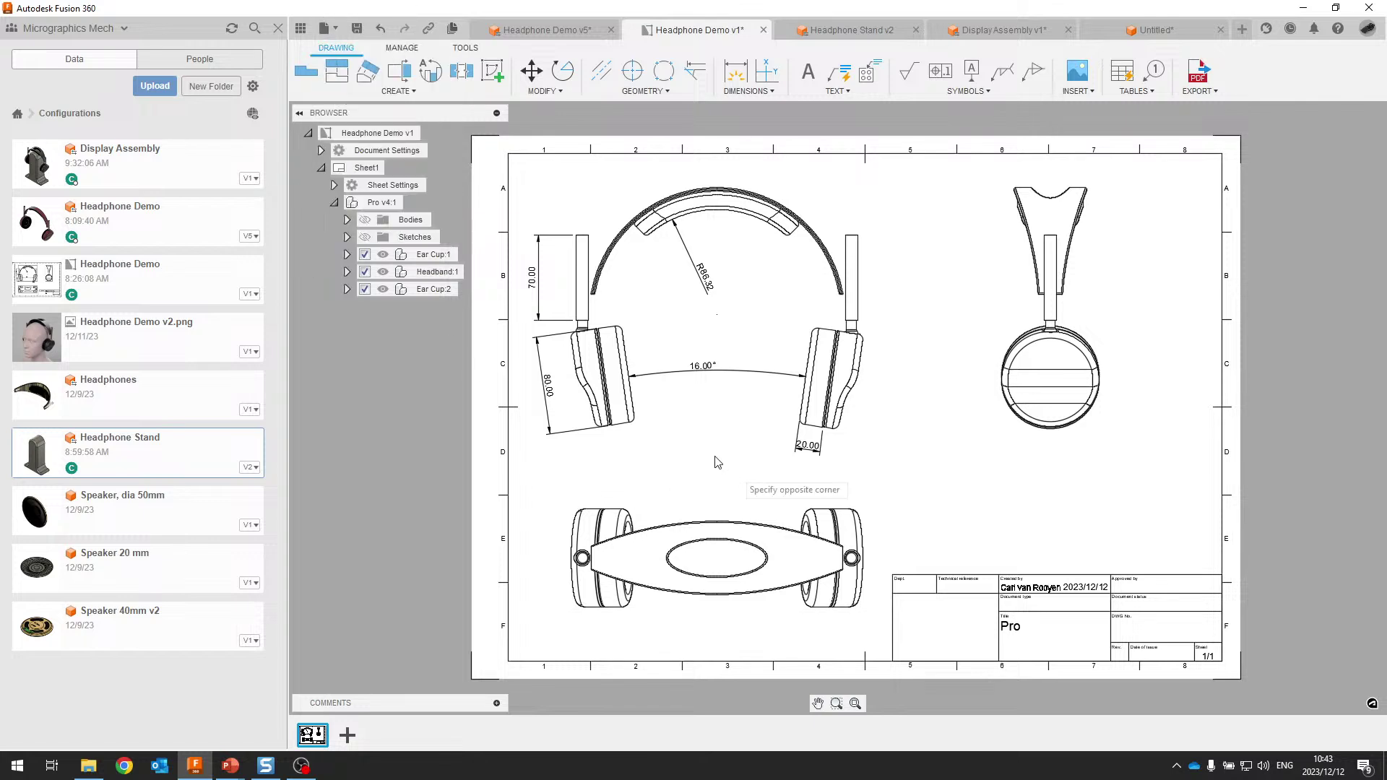
{"action": "right_click", "coordinate": [366, 208]}
{"action": "left_click", "coordinate": [412, 255]}
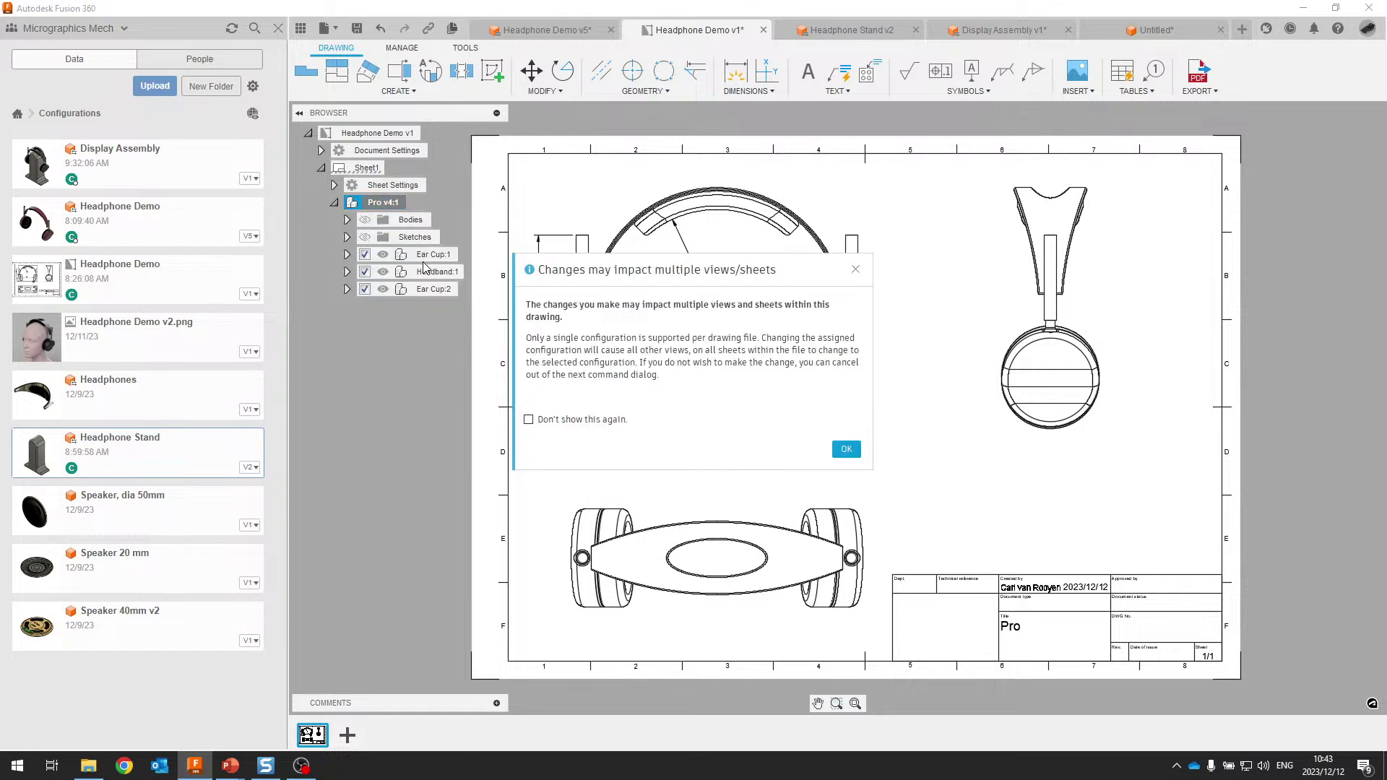
{"action": "left_click", "coordinate": [842, 449]}
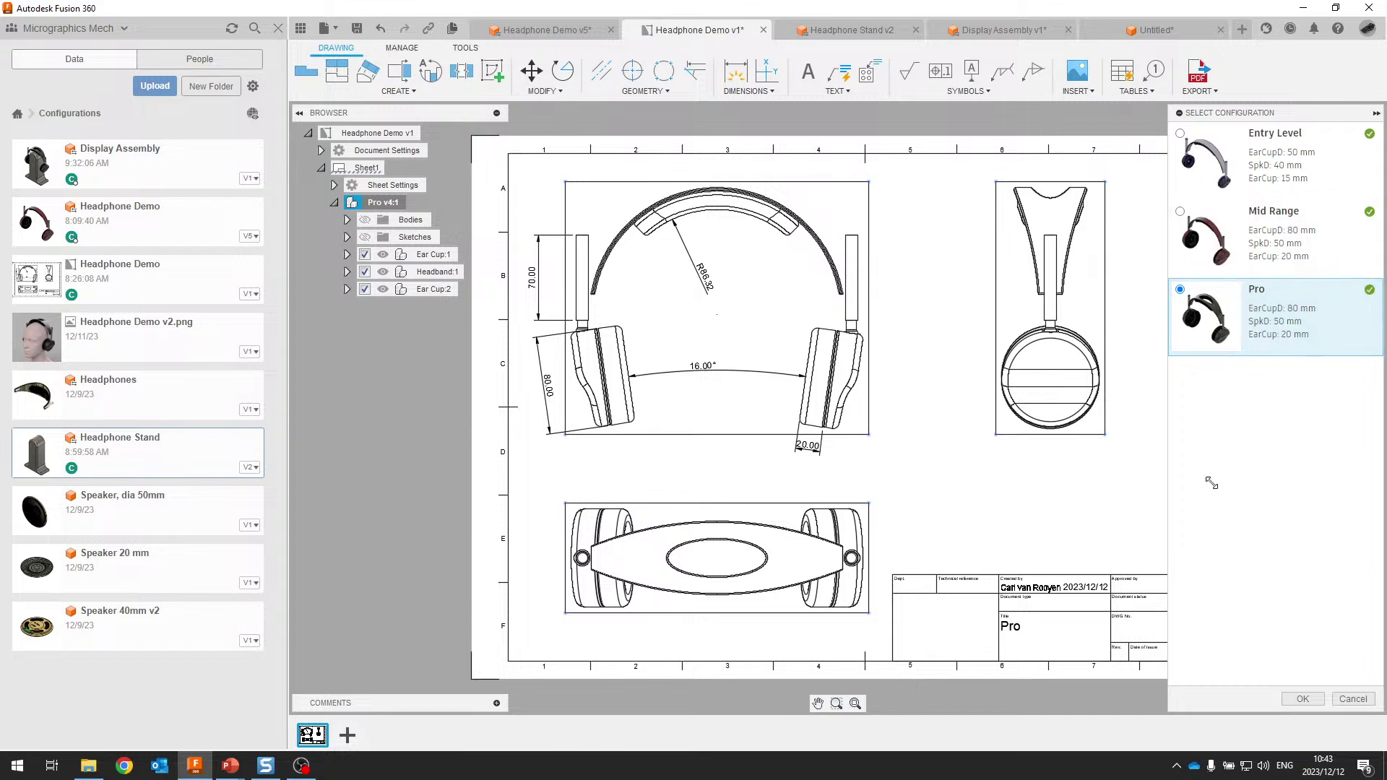
{"action": "left_click", "coordinate": [1354, 700]}
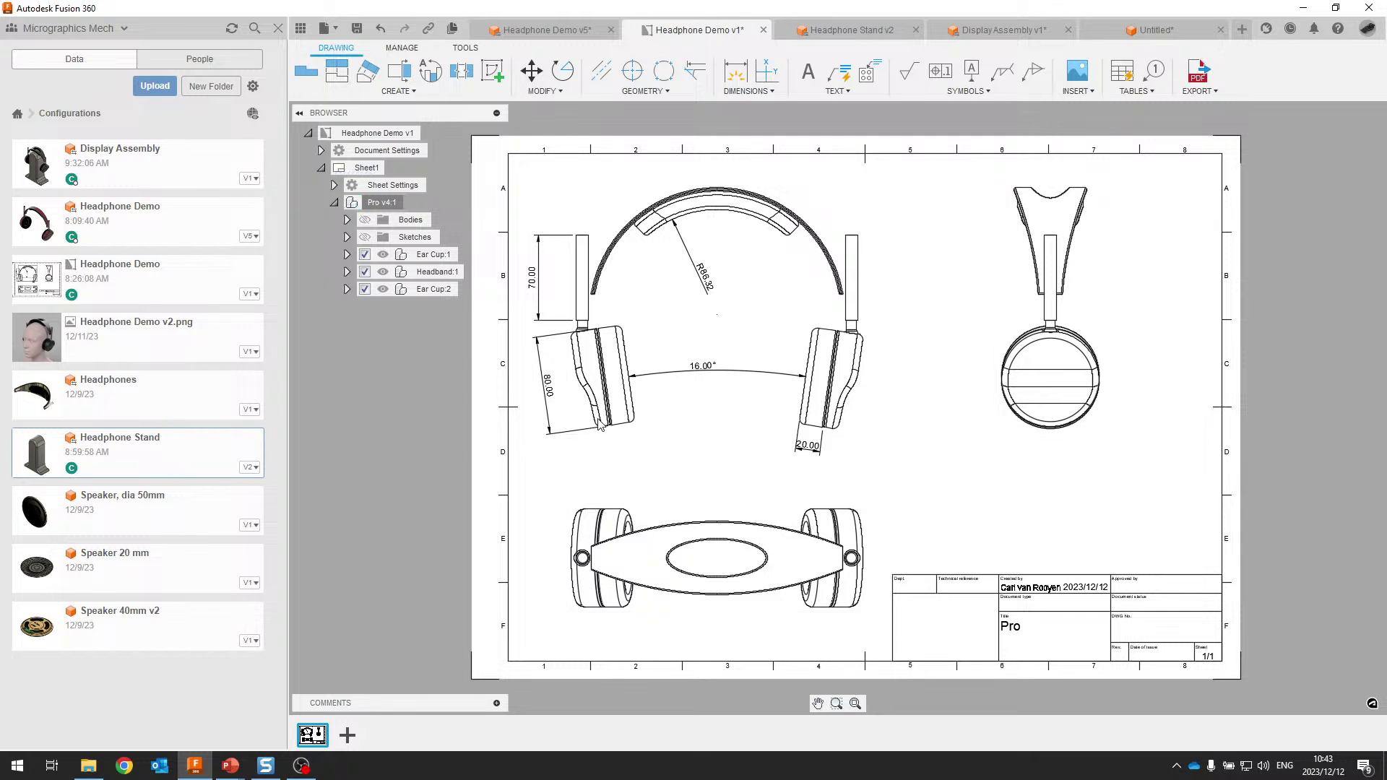
{"action": "middle_click_drag", "start_coordinate": [957, 360], "coordinate": [974, 356]}
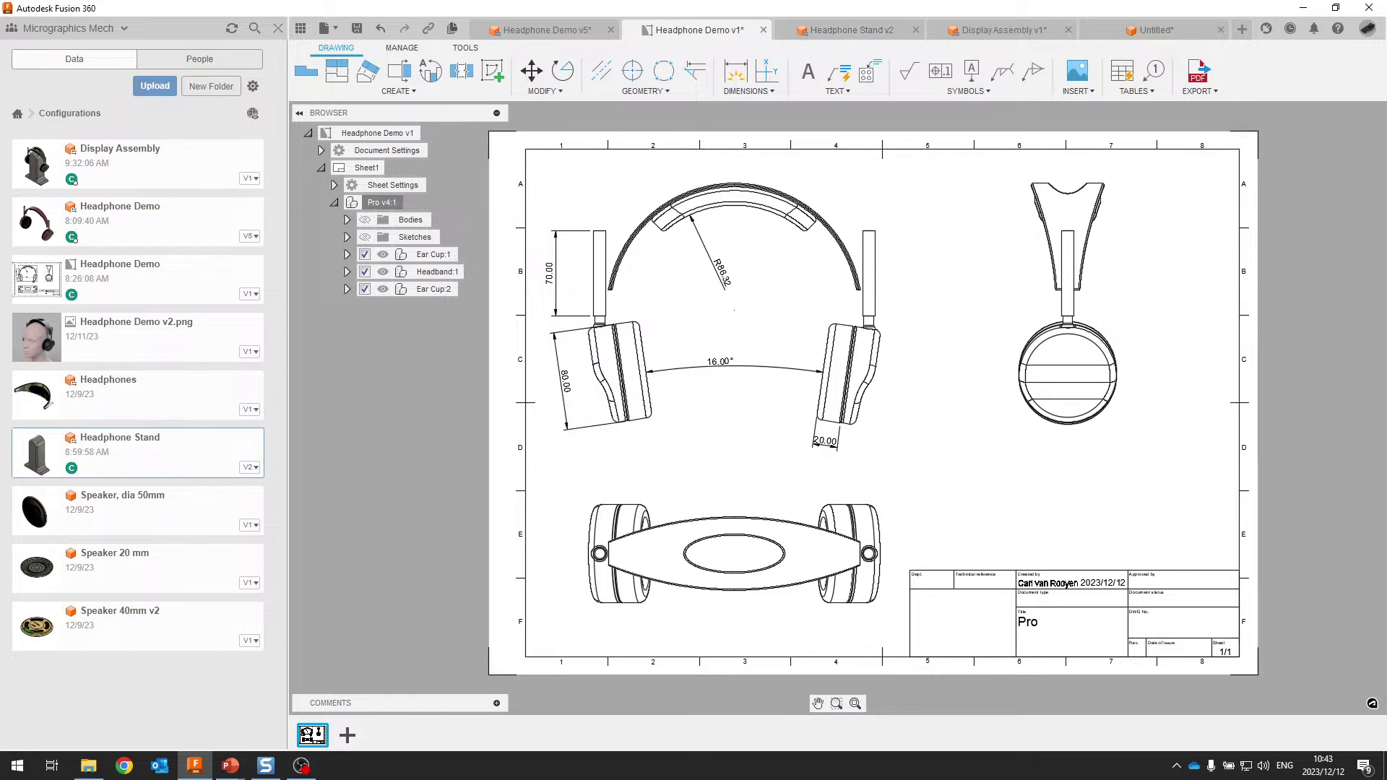
Return to the Headphone Demo design and change to the Simulation workspace
{"action": "left_click", "coordinate": [545, 37]}
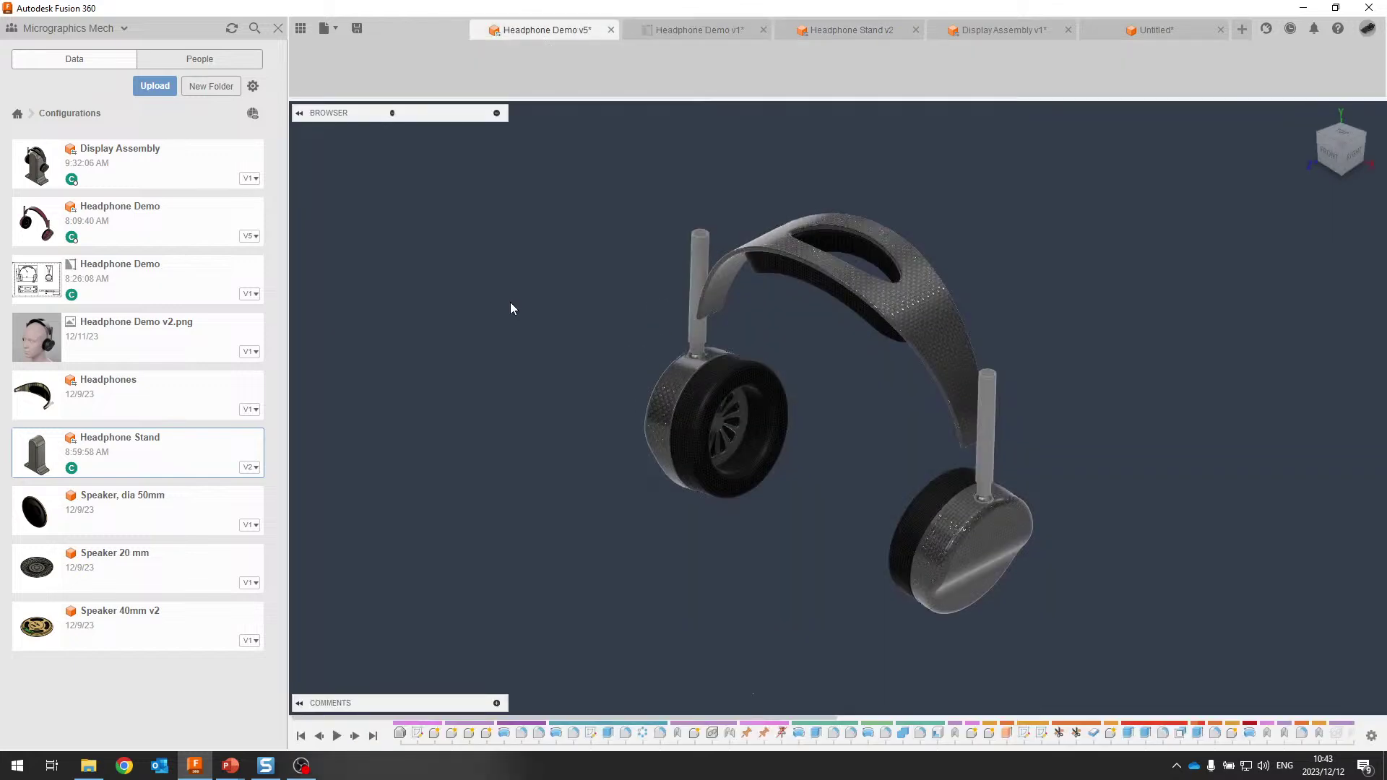
{"action": "left_click", "coordinate": [337, 68]}
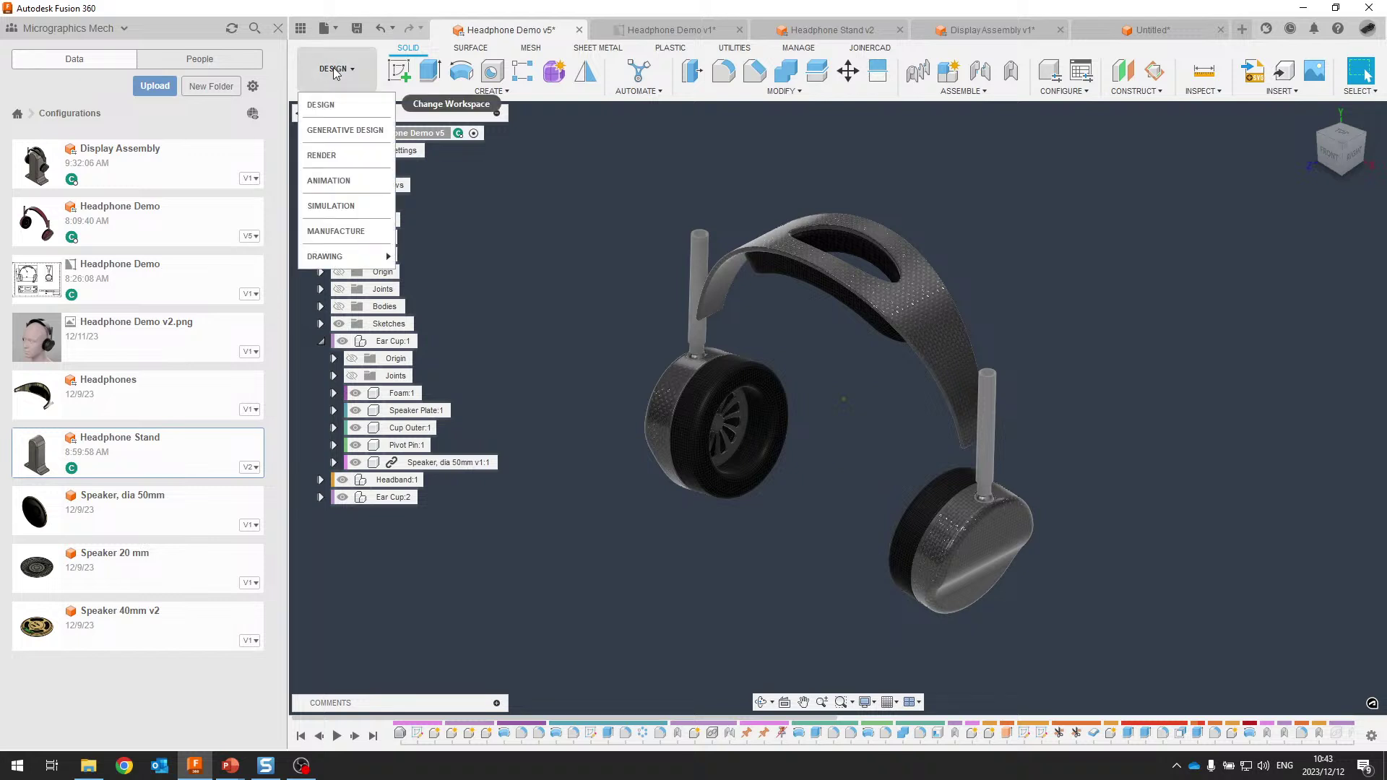
{"action": "left_click", "coordinate": [341, 211]}
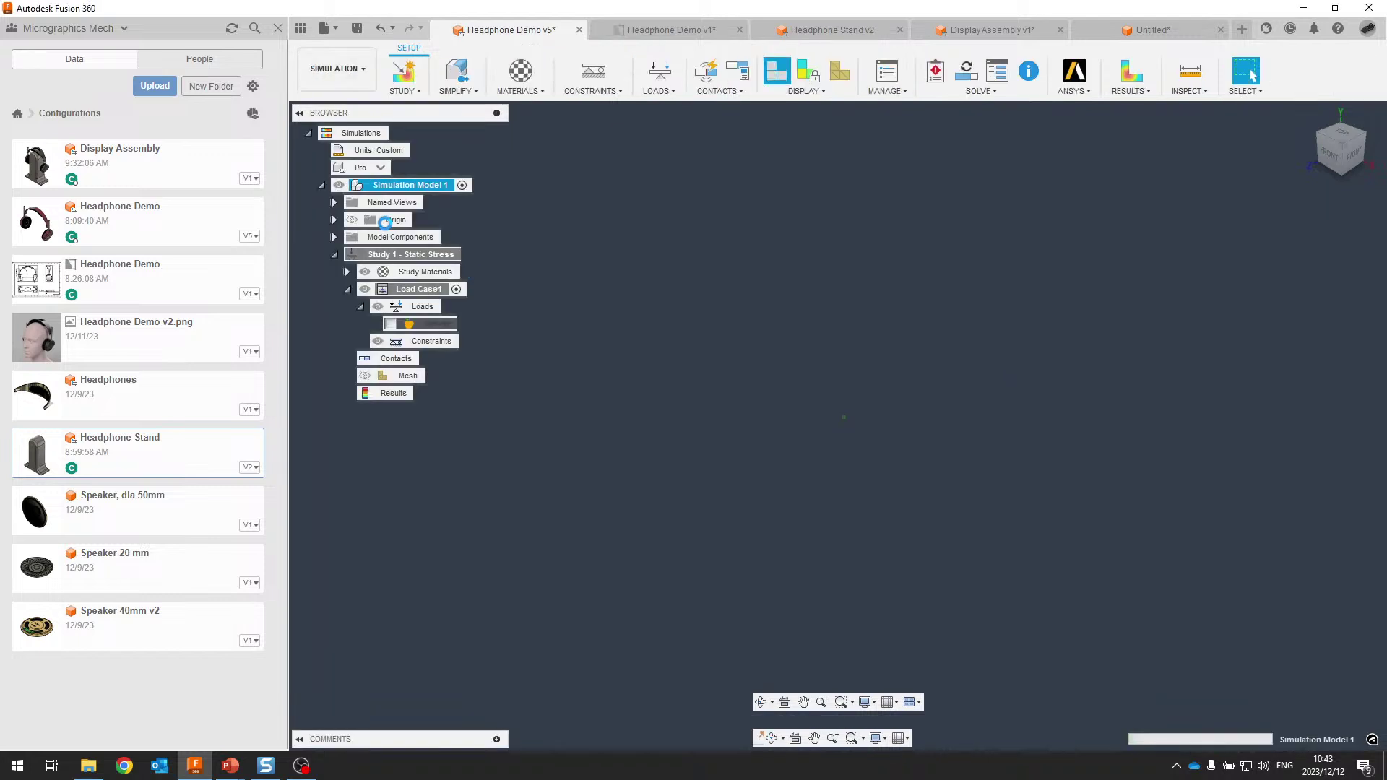
Examine which configurations can be selected for the simulation model, keeping Pro active
{"action": "left_click", "coordinate": [386, 169]}
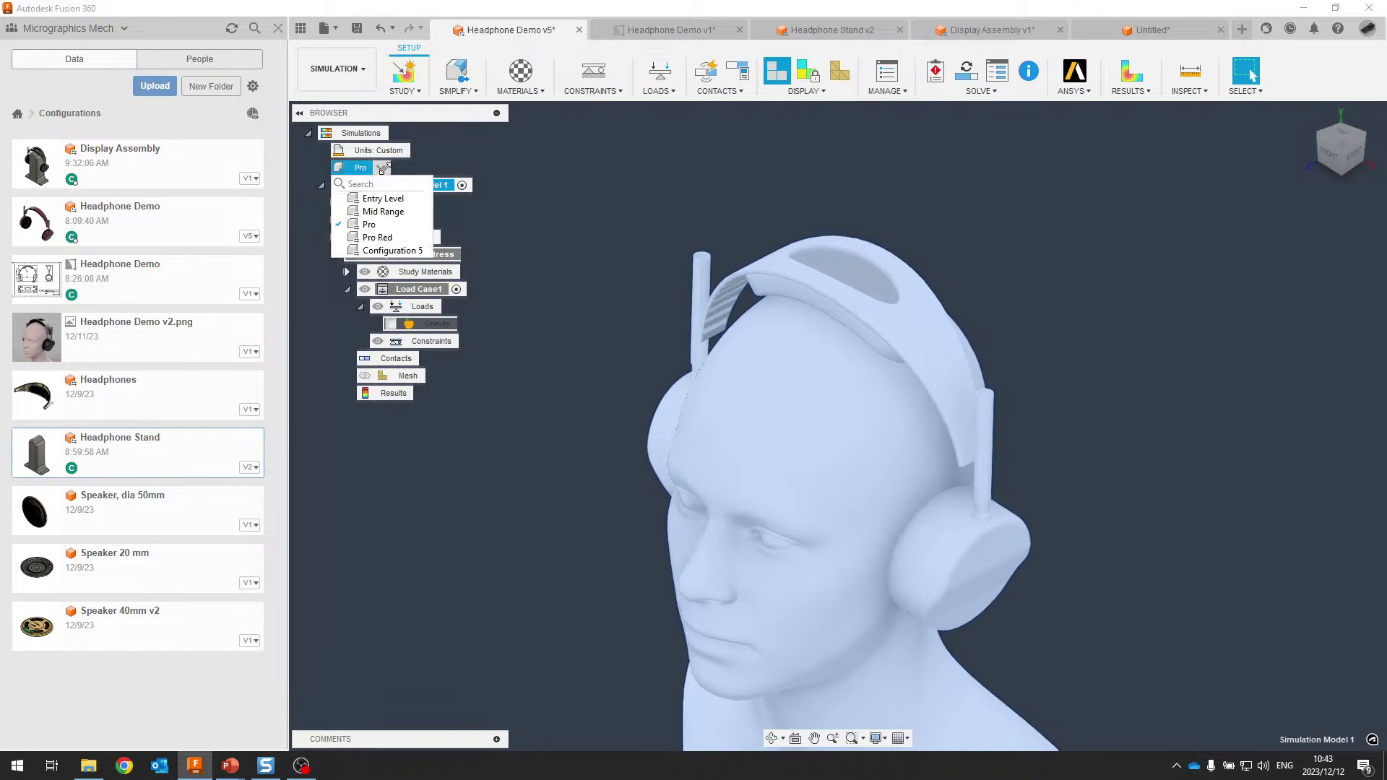
{"action": "left_click", "coordinate": [385, 169]}
{"action": "left_click", "coordinate": [381, 168]}
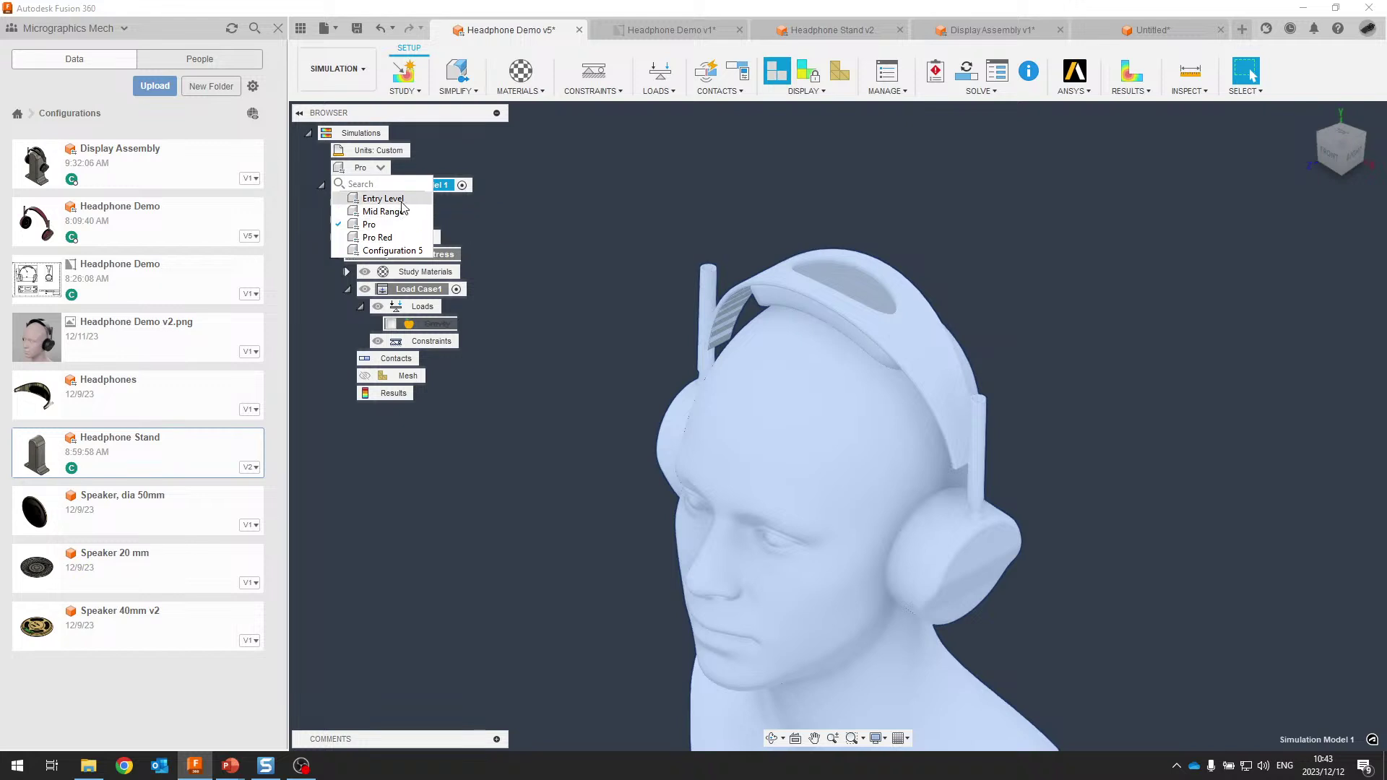
{"action": "left_click", "coordinate": [670, 204]}
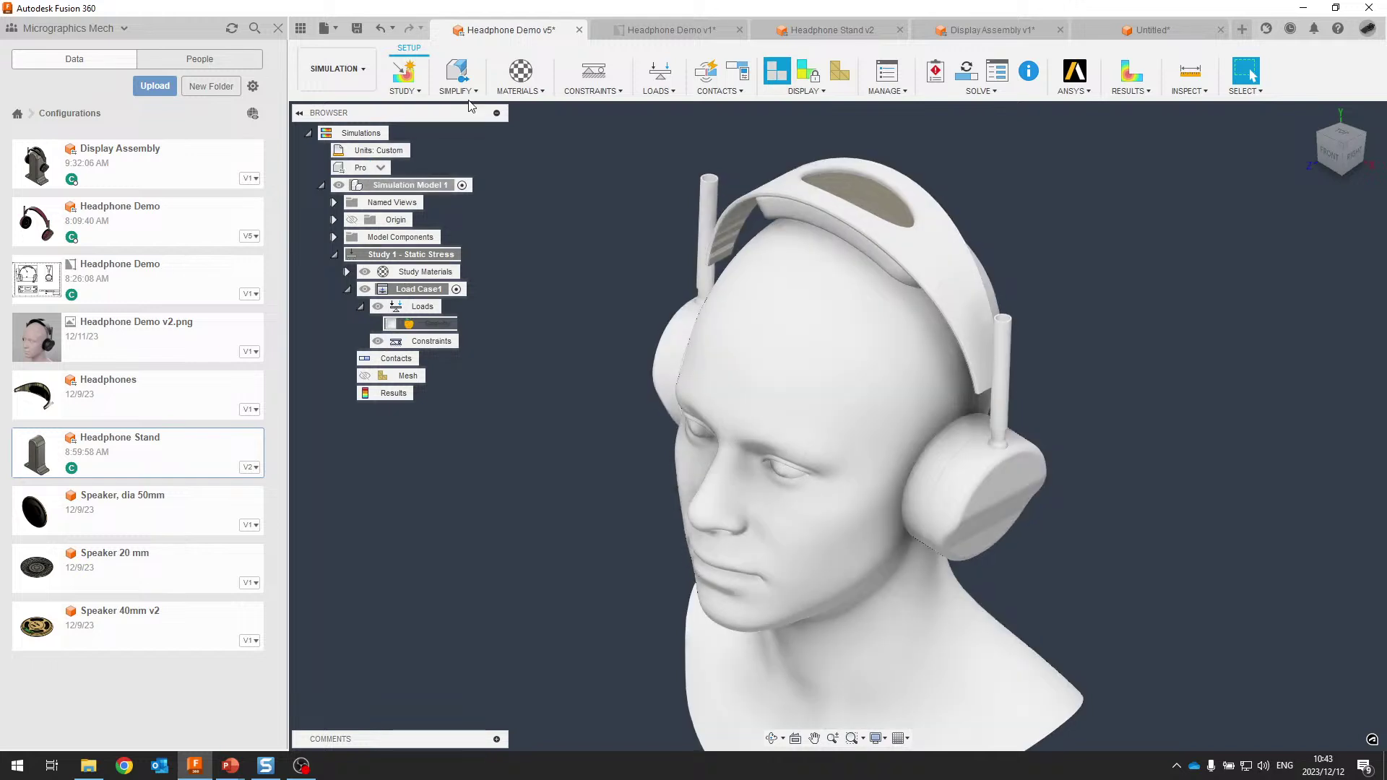
Review the study materials assigned to the Pro configuration's components, then cancel without editing any
{"action": "left_click", "coordinate": [515, 81]}
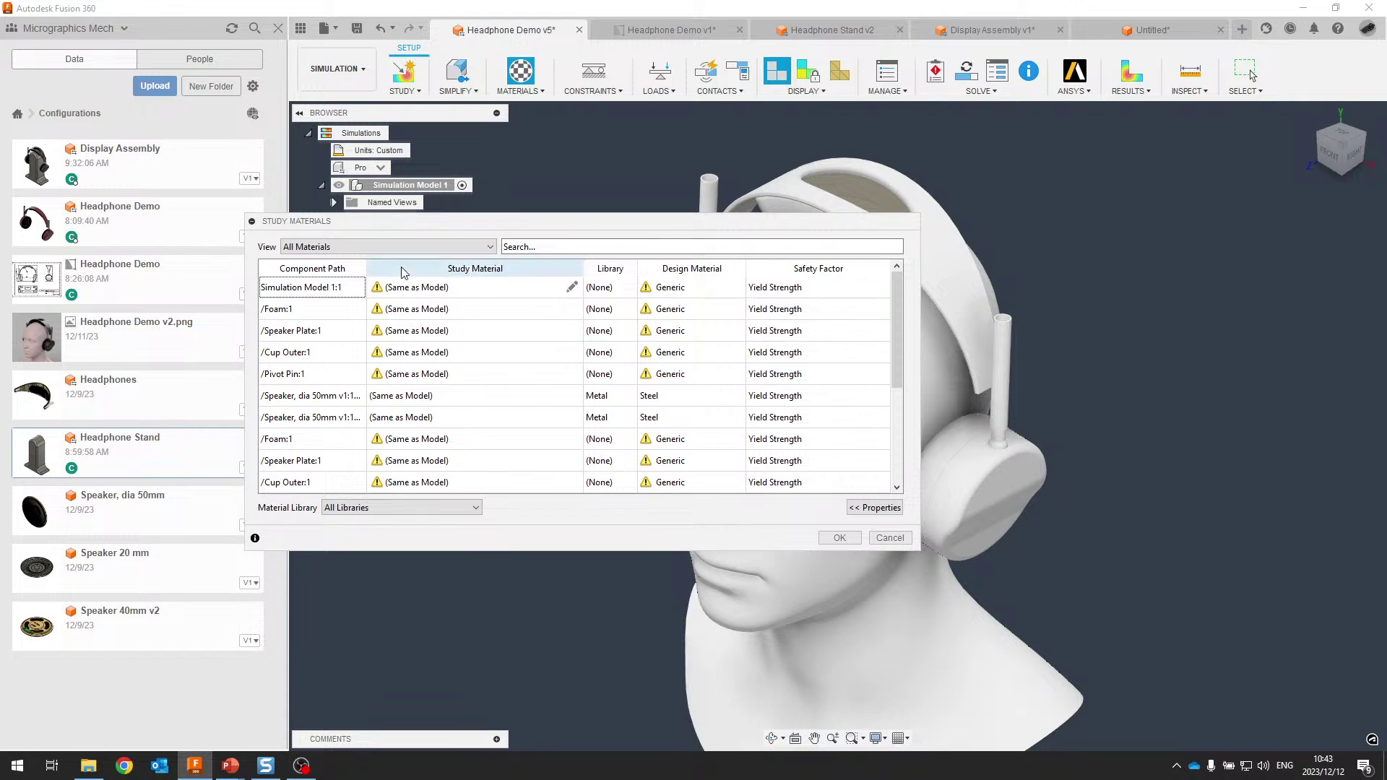
{"action": "scroll", "coordinate": [433, 314], "scroll_direction": "down", "scroll_amount": 2}
{"action": "scroll", "coordinate": [452, 335], "scroll_direction": "up", "scroll_amount": 2}
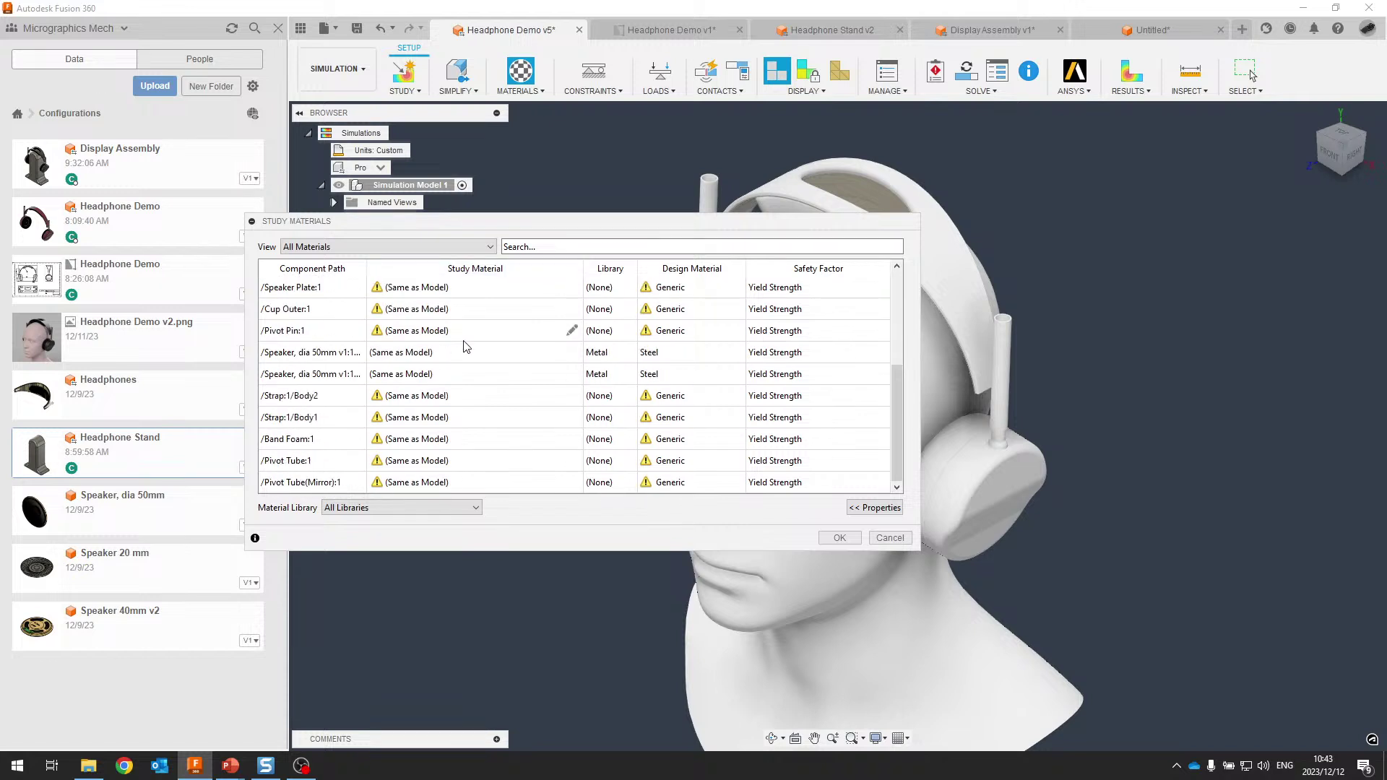
{"action": "left_click", "coordinate": [889, 538]}
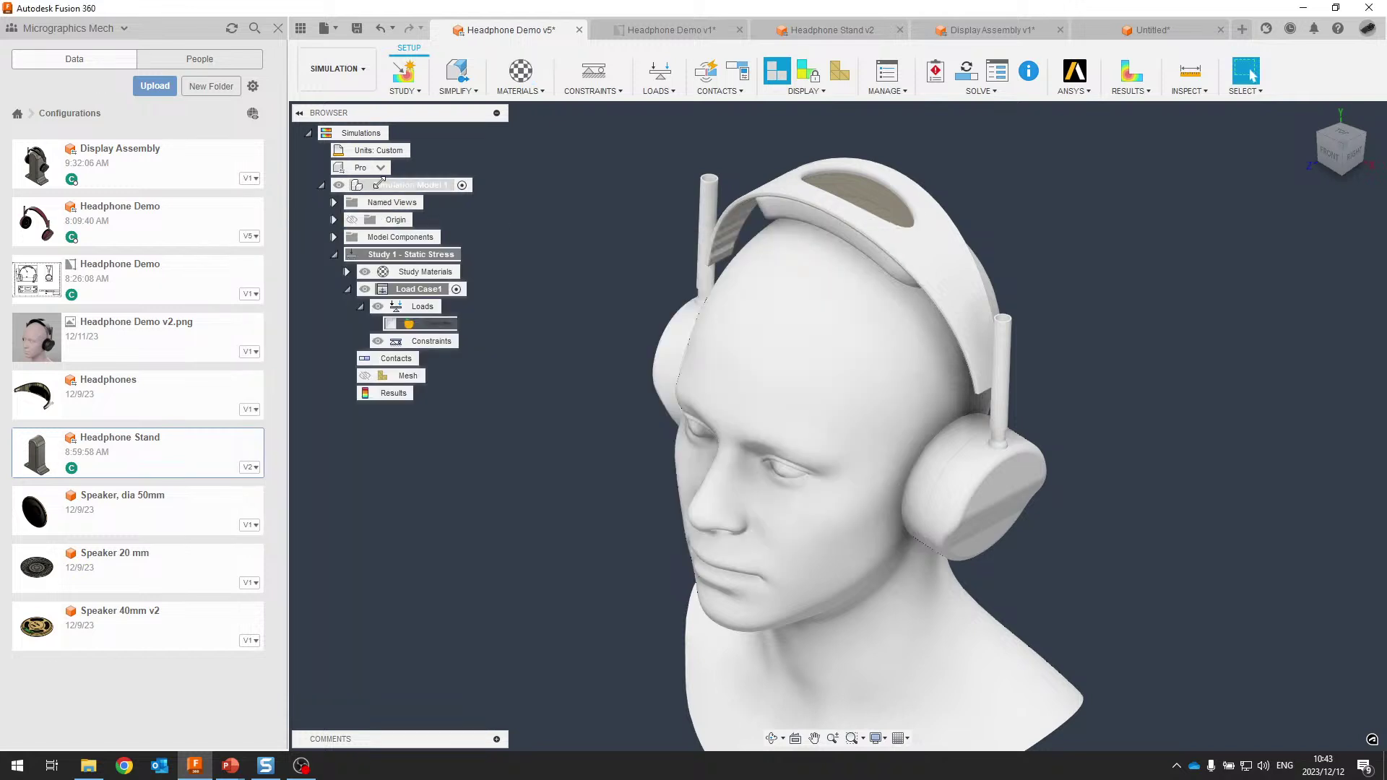
Switch the simulation model to the Entry Level configuration and select its force load on the headband
{"action": "left_click", "coordinate": [378, 167]}
{"action": "left_click", "coordinate": [388, 199]}
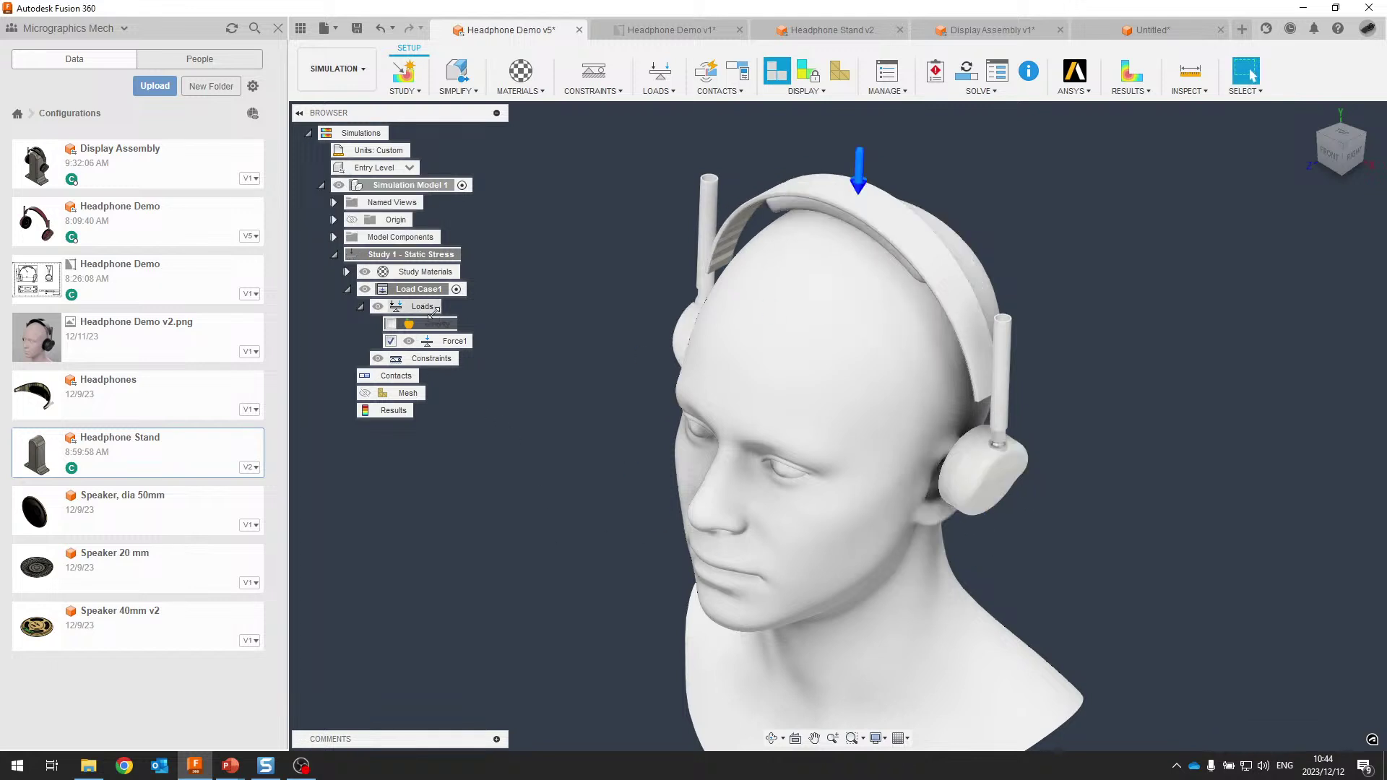
{"action": "middle_click_drag", "start_coordinate": [1000, 412], "coordinate": [1098, 455], "text": "shift"}
{"action": "left_click", "coordinate": [450, 343]}
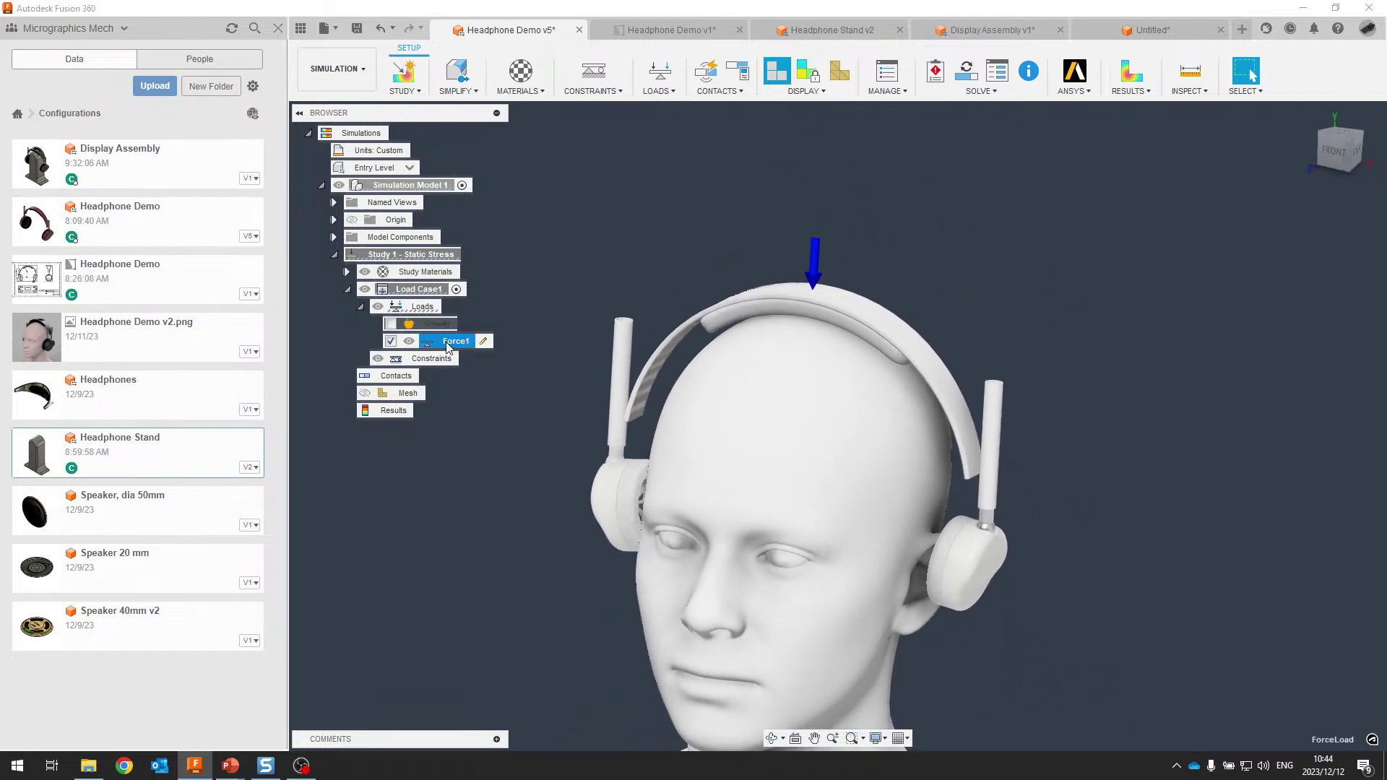
Review the Entry Level configuration's study materials and the selectable configurations, leaving both unchanged
{"action": "left_click", "coordinate": [521, 70]}
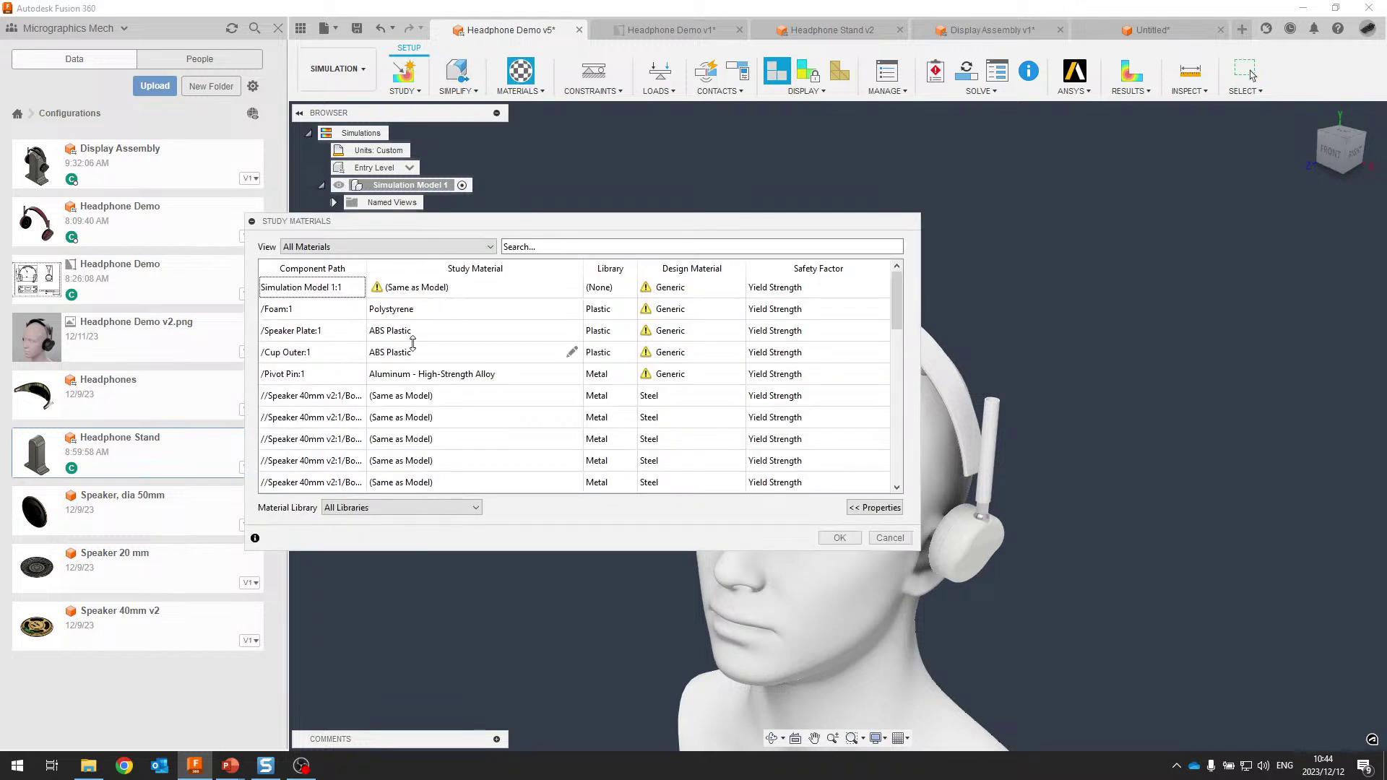
{"action": "scroll", "coordinate": [418, 331], "scroll_direction": "down", "scroll_amount": 3}
{"action": "scroll", "coordinate": [435, 394], "scroll_direction": "up", "scroll_amount": 3}
{"action": "left_click", "coordinate": [890, 537]}
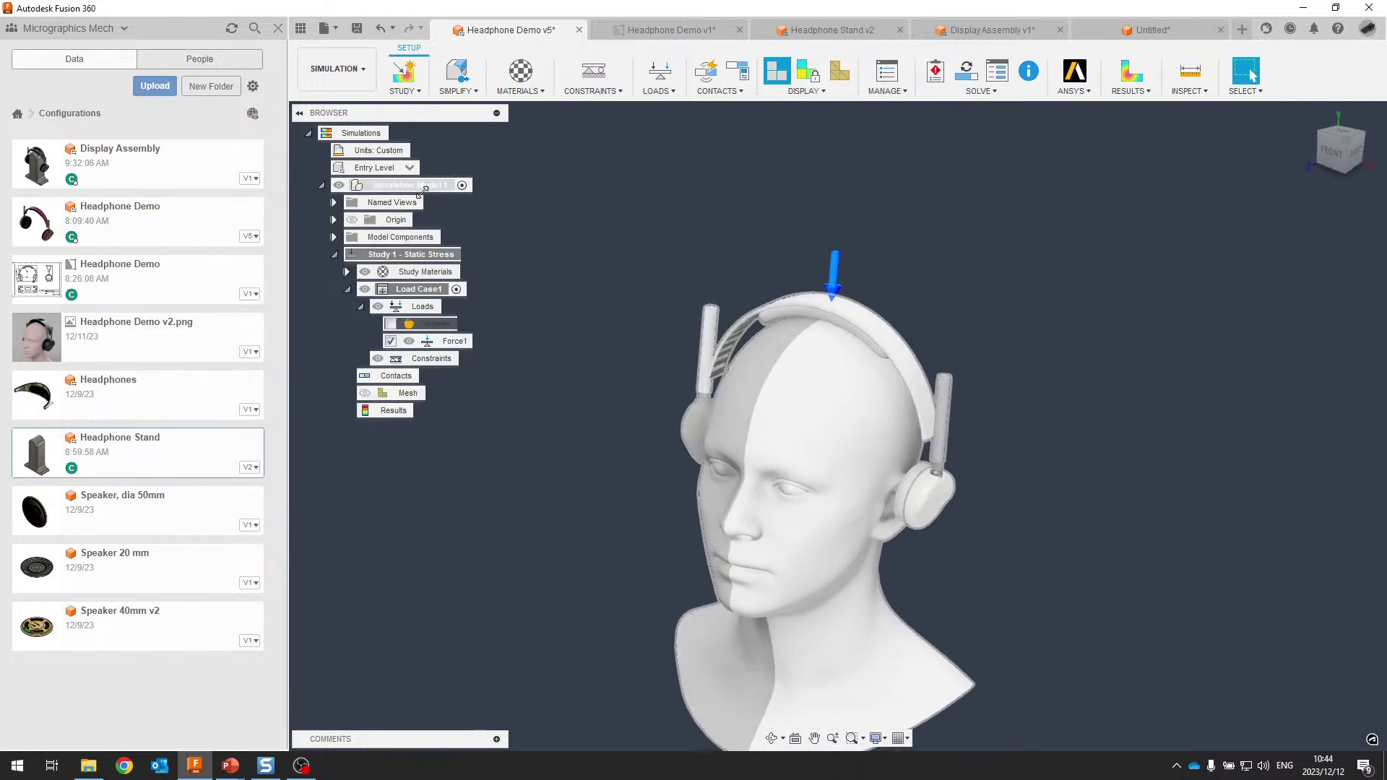
{"action": "left_click", "coordinate": [409, 170]}
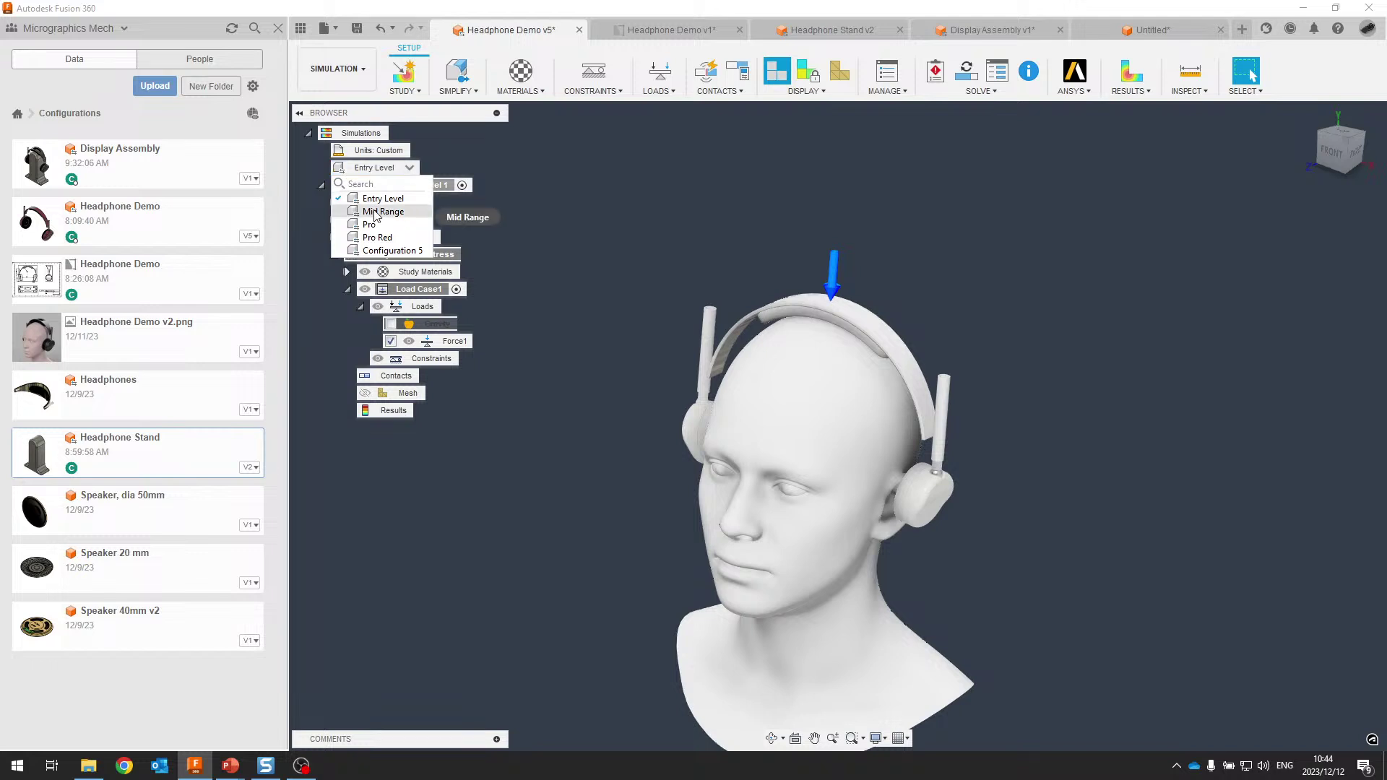
{"action": "left_click", "coordinate": [648, 214]}
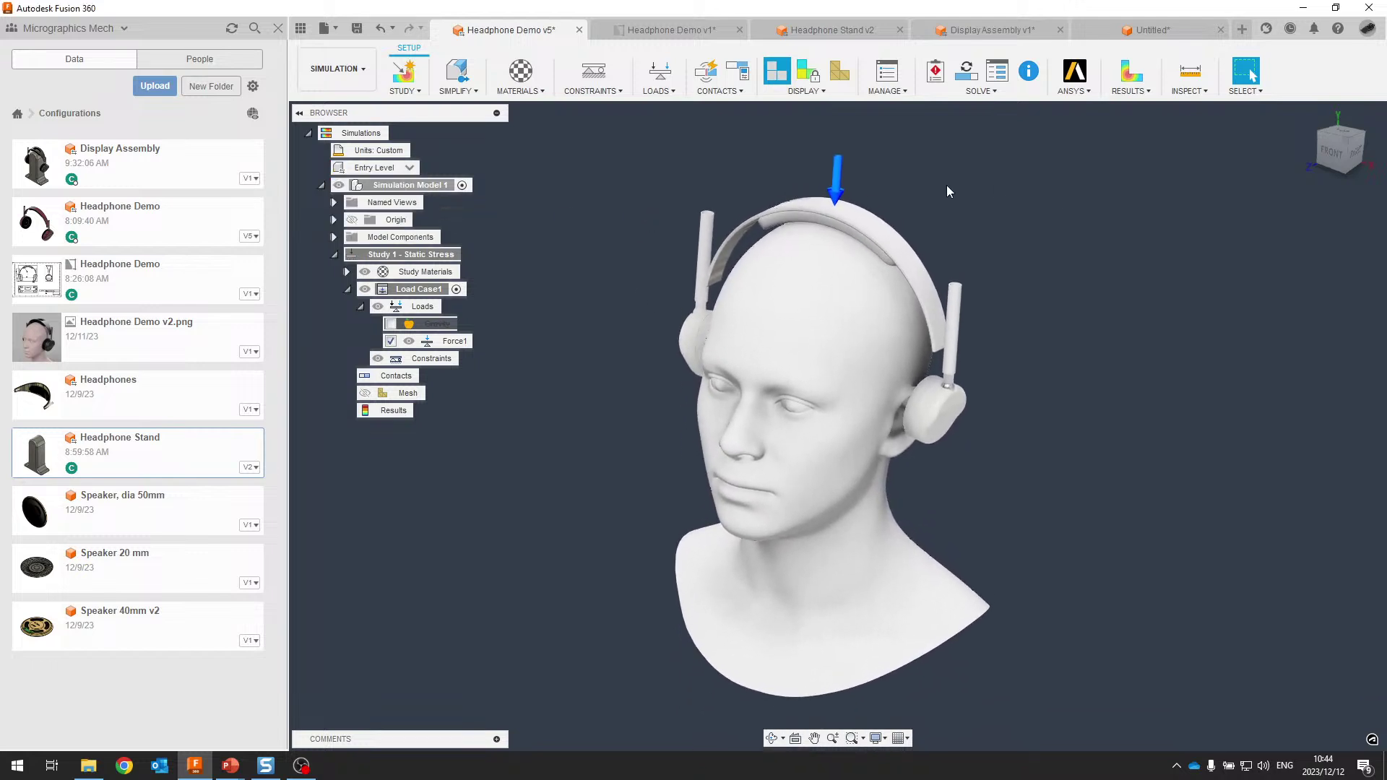
Change to the Render workspace and switch the headphones to the Pro configuration
{"action": "left_click", "coordinate": [344, 72]}
{"action": "left_click", "coordinate": [387, 152]}
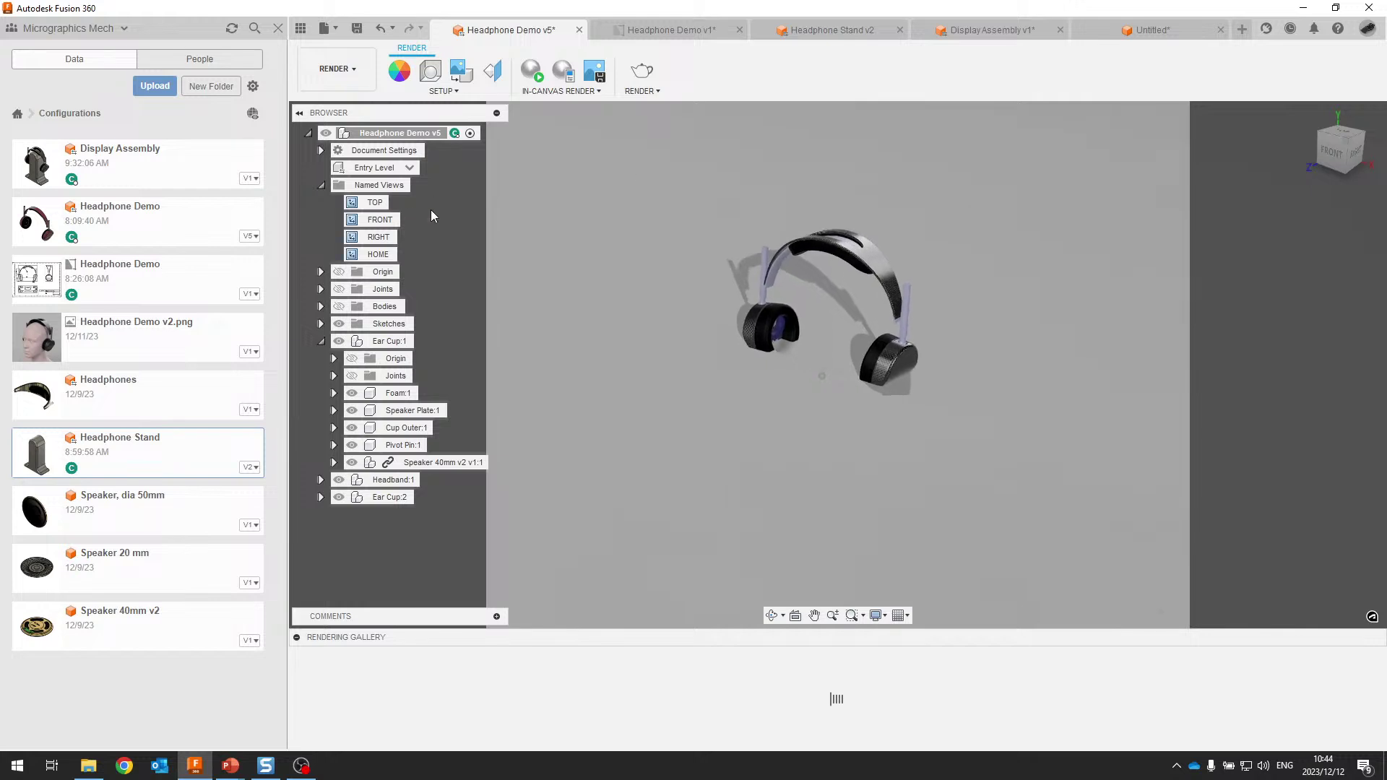
{"action": "left_click", "coordinate": [383, 167]}
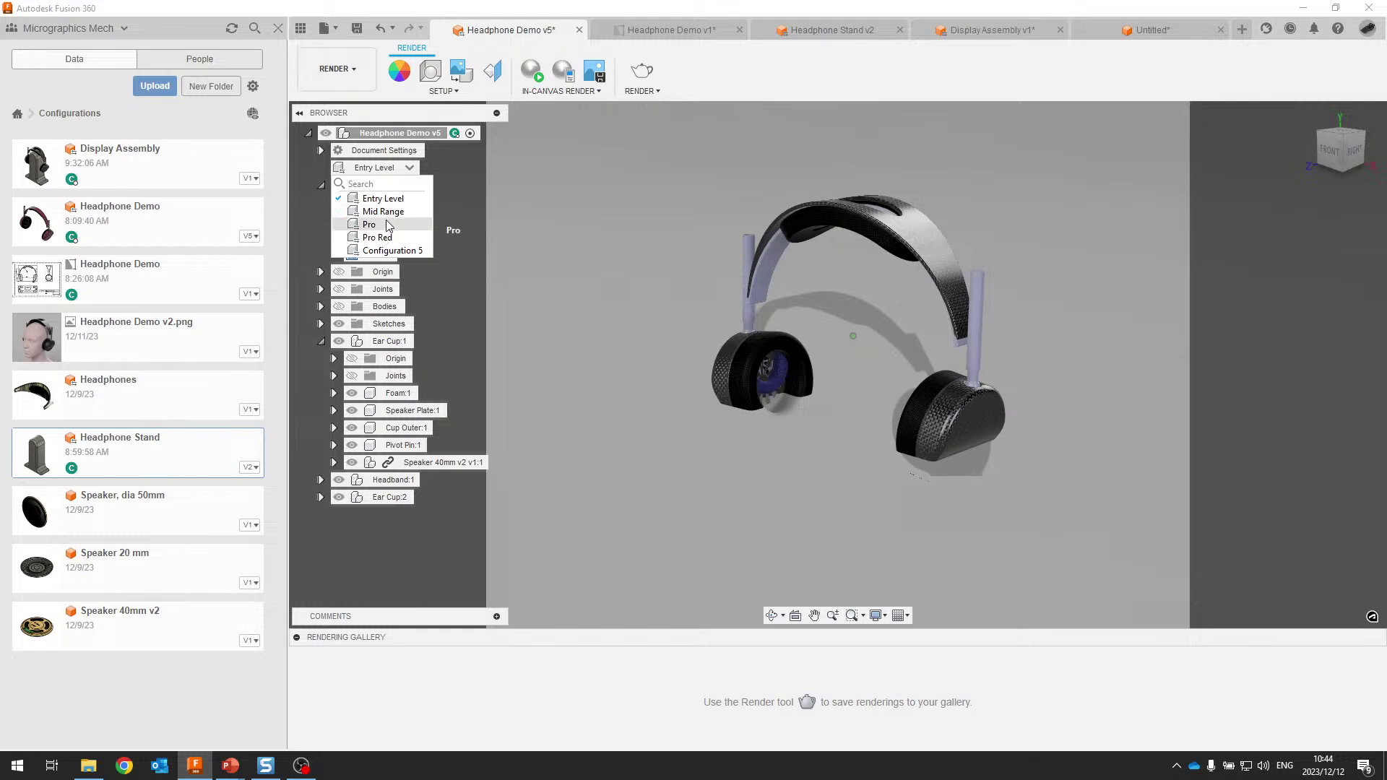
{"action": "left_click", "coordinate": [348, 225]}
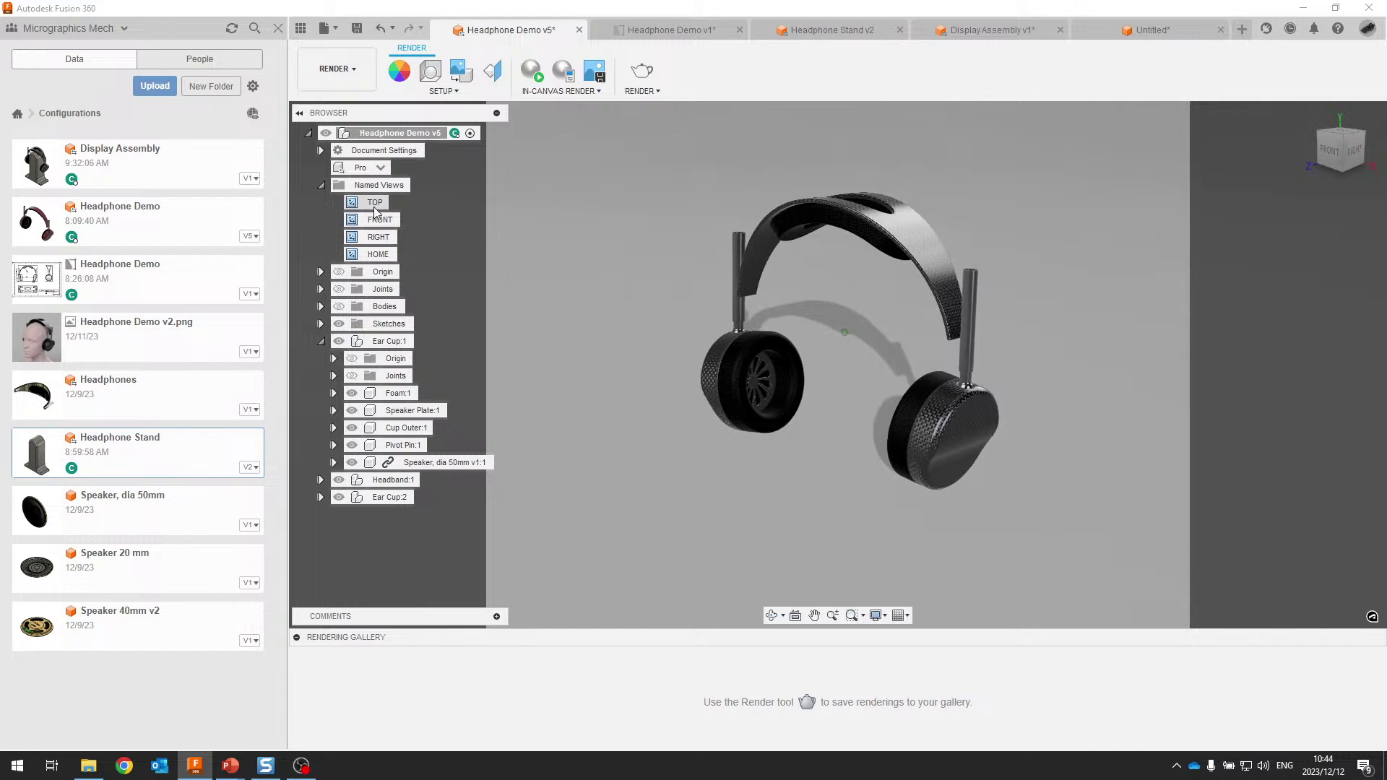
Switch the rendered headphones to the Entry Level configuration and back to Pro to compare them
{"action": "left_click", "coordinate": [379, 169]}
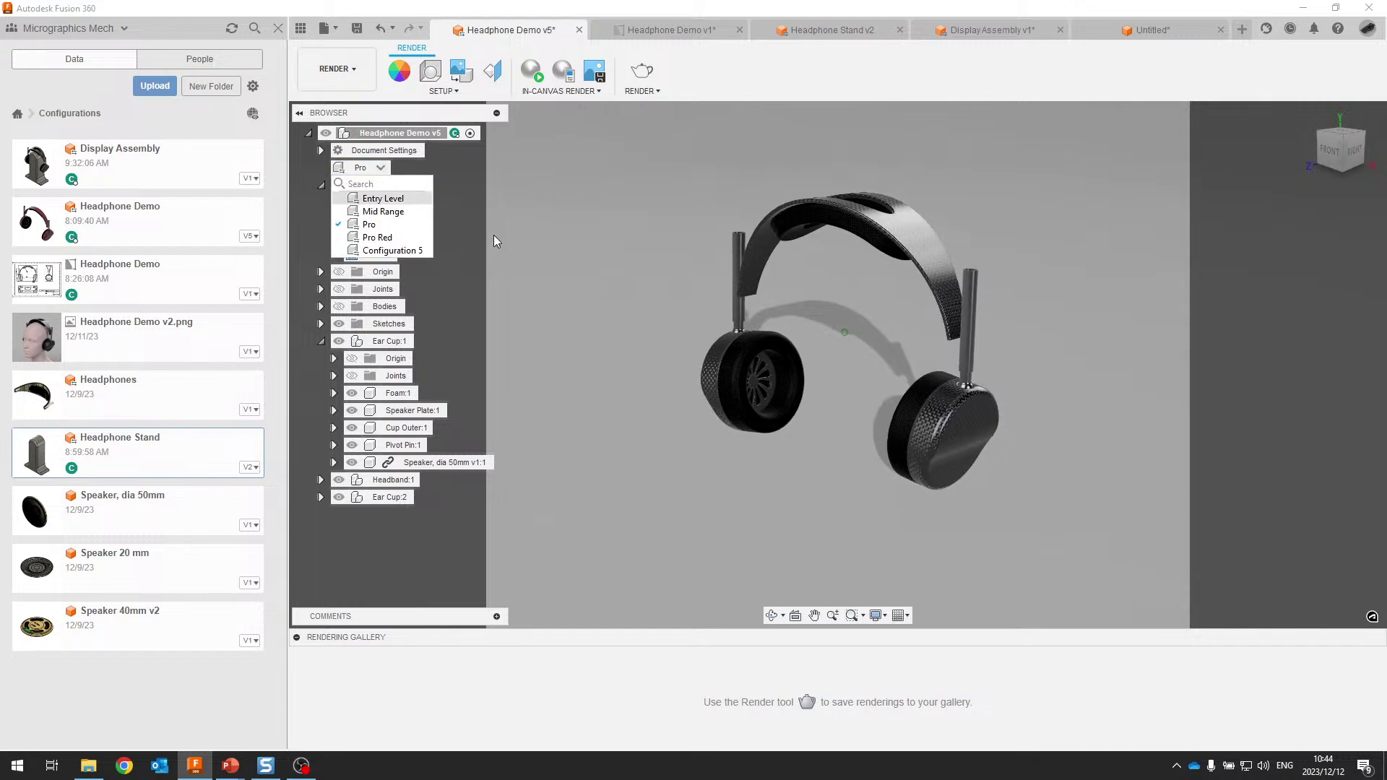
{"action": "key", "text": "Return"}
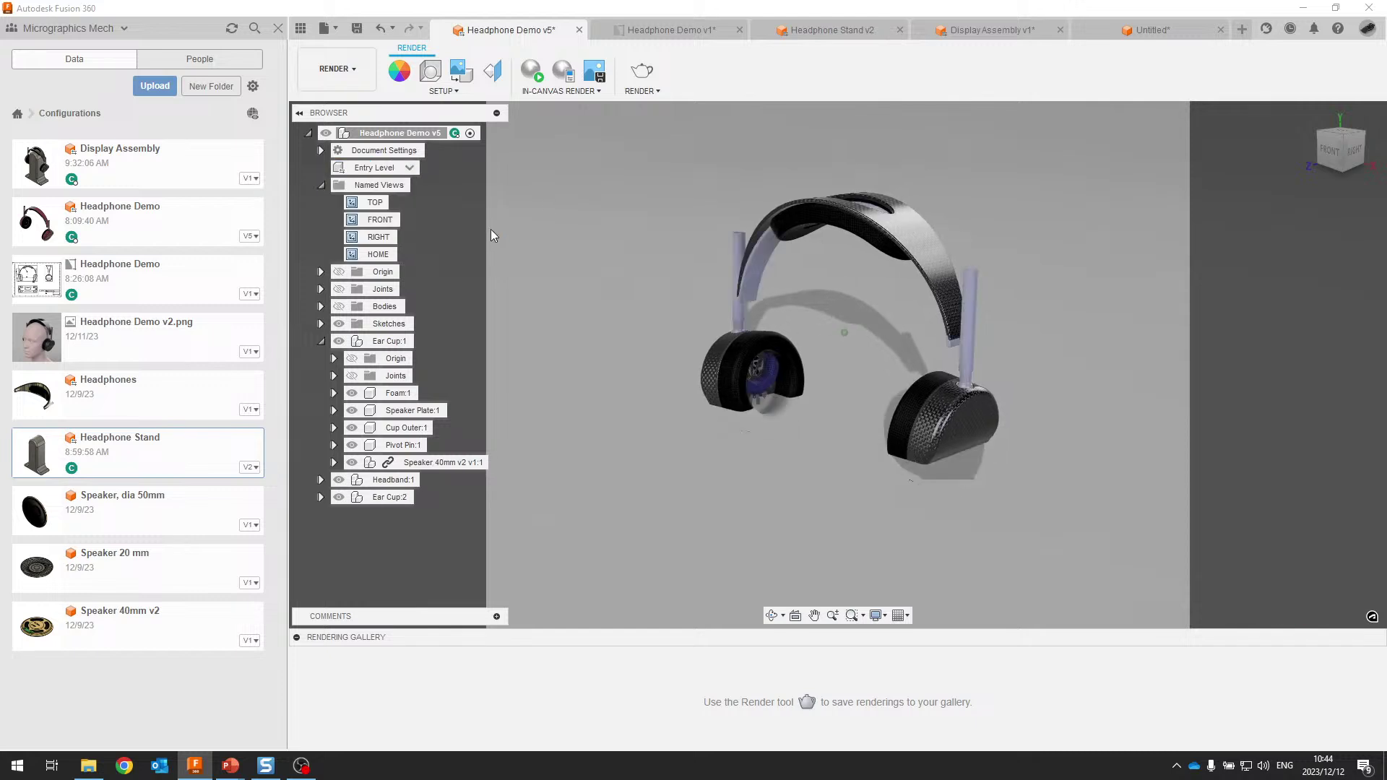
{"action": "left_click", "coordinate": [394, 171]}
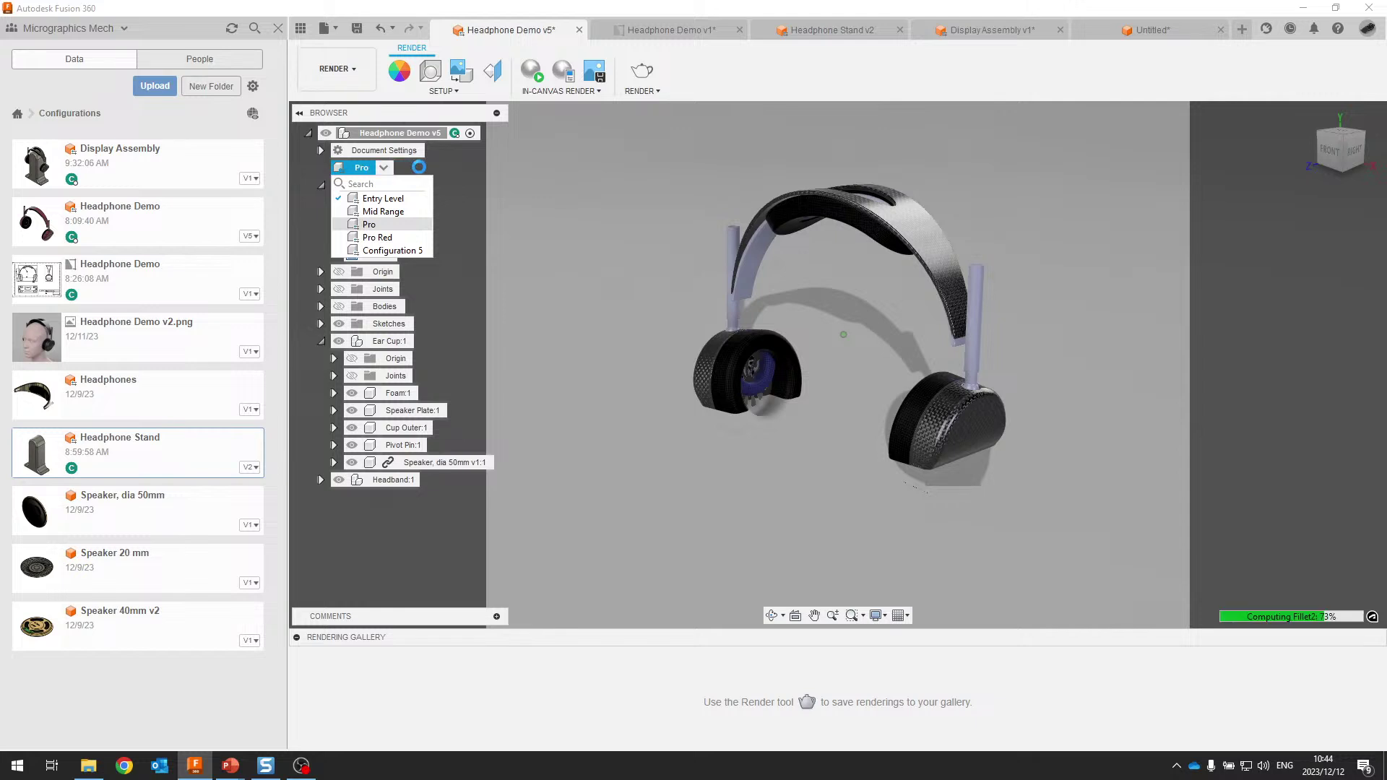
{"action": "key", "text": "Return"}
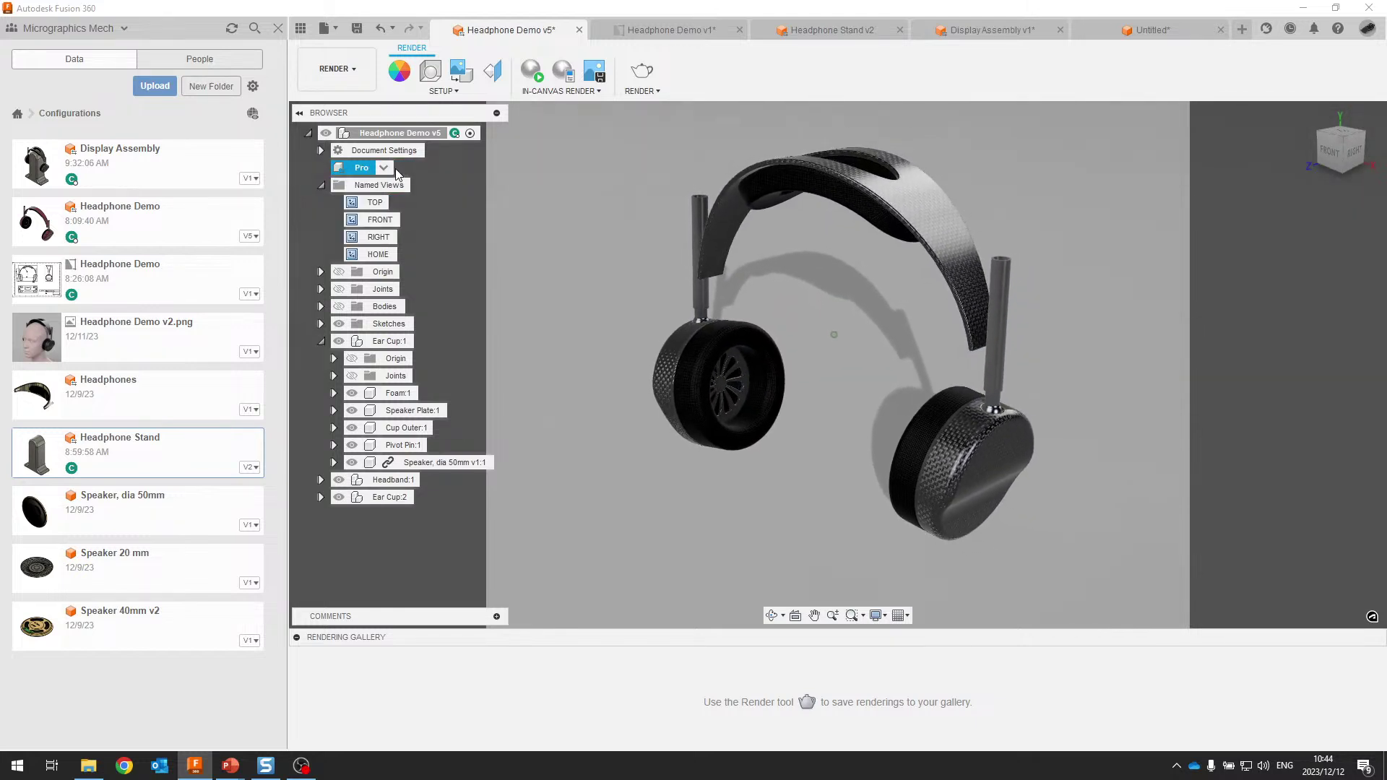
Switch the rendered headphones to the Pro Red configuration and inspect its appearance on the headband and ear cups
{"action": "left_click", "coordinate": [393, 170]}
{"action": "left_click", "coordinate": [376, 242]}
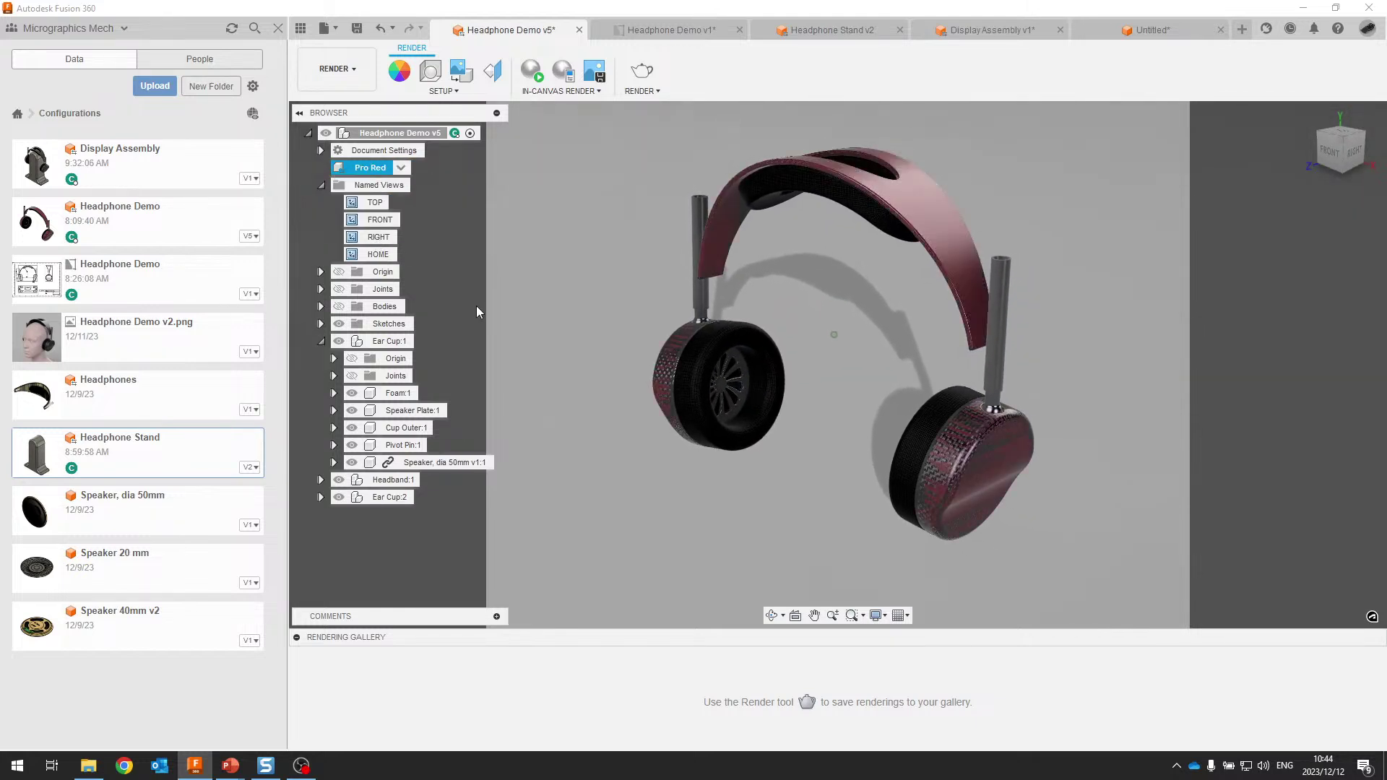
{"action": "scroll", "coordinate": [907, 436], "scroll_direction": "up", "scroll_amount": 5}
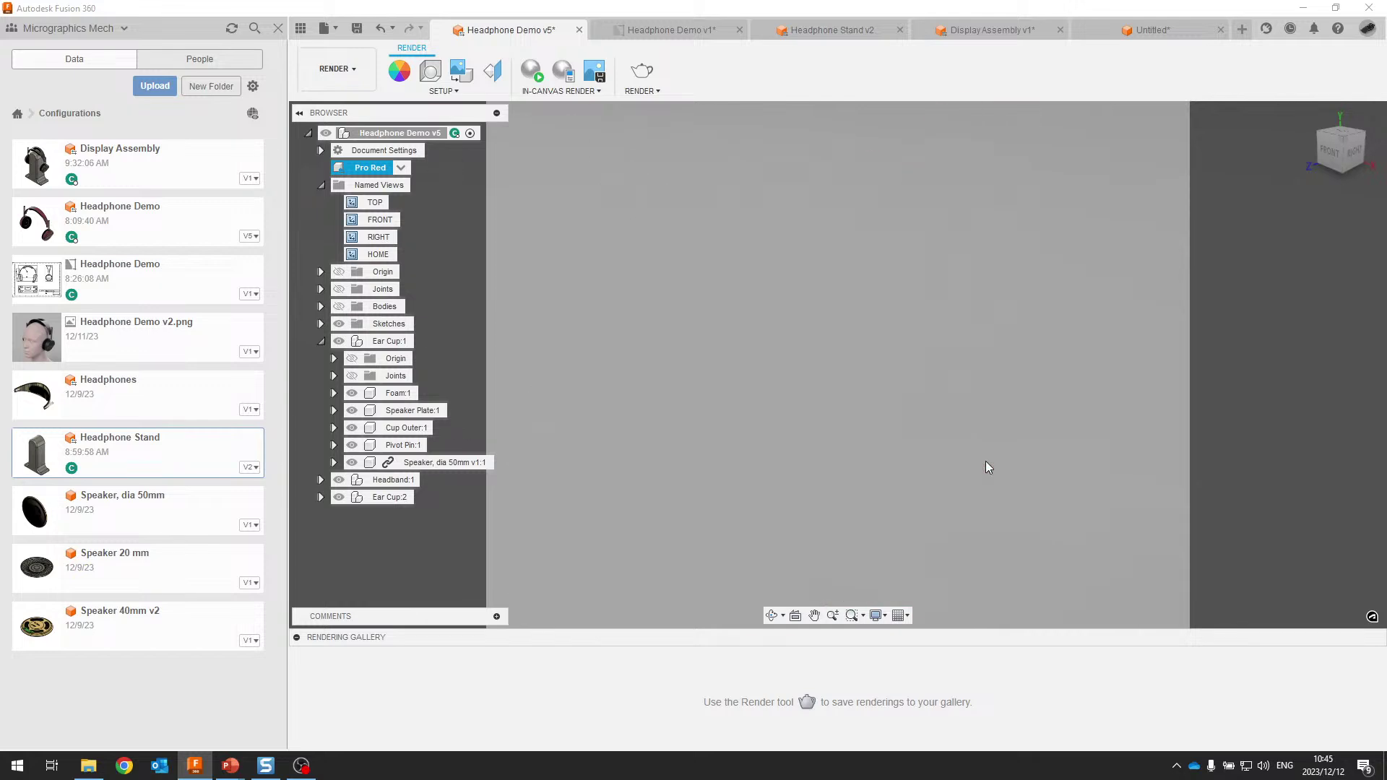
{"action": "scroll", "coordinate": [987, 403], "scroll_direction": "down", "scroll_amount": 5}
{"action": "middle_click_drag", "start_coordinate": [964, 260], "coordinate": [751, 256], "text": "shift"}
{"action": "scroll", "coordinate": [751, 256], "scroll_direction": "down", "scroll_amount": 2}
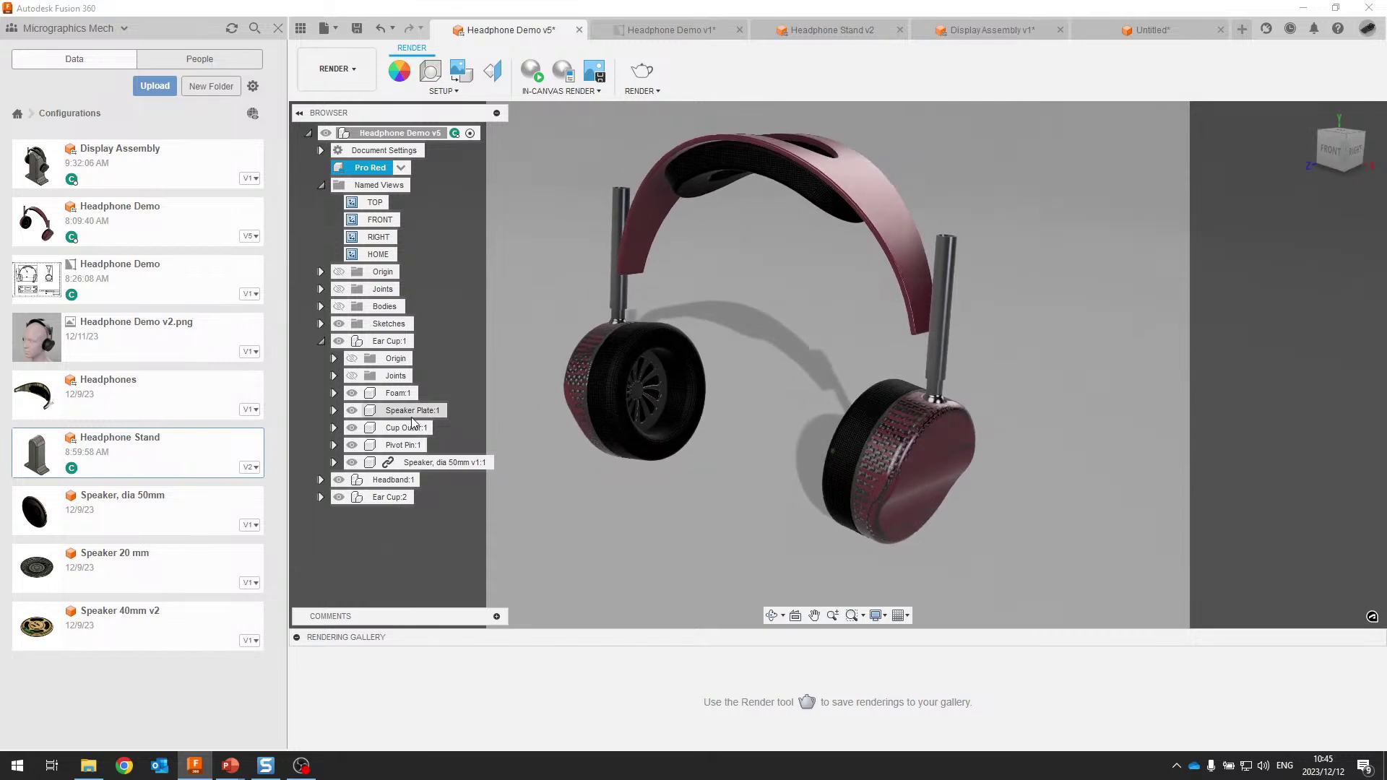
Return the rendered headphones to the Pro configuration and change to the Manufacture workspace
{"action": "left_click", "coordinate": [401, 169]}
{"action": "left_click", "coordinate": [379, 225]}
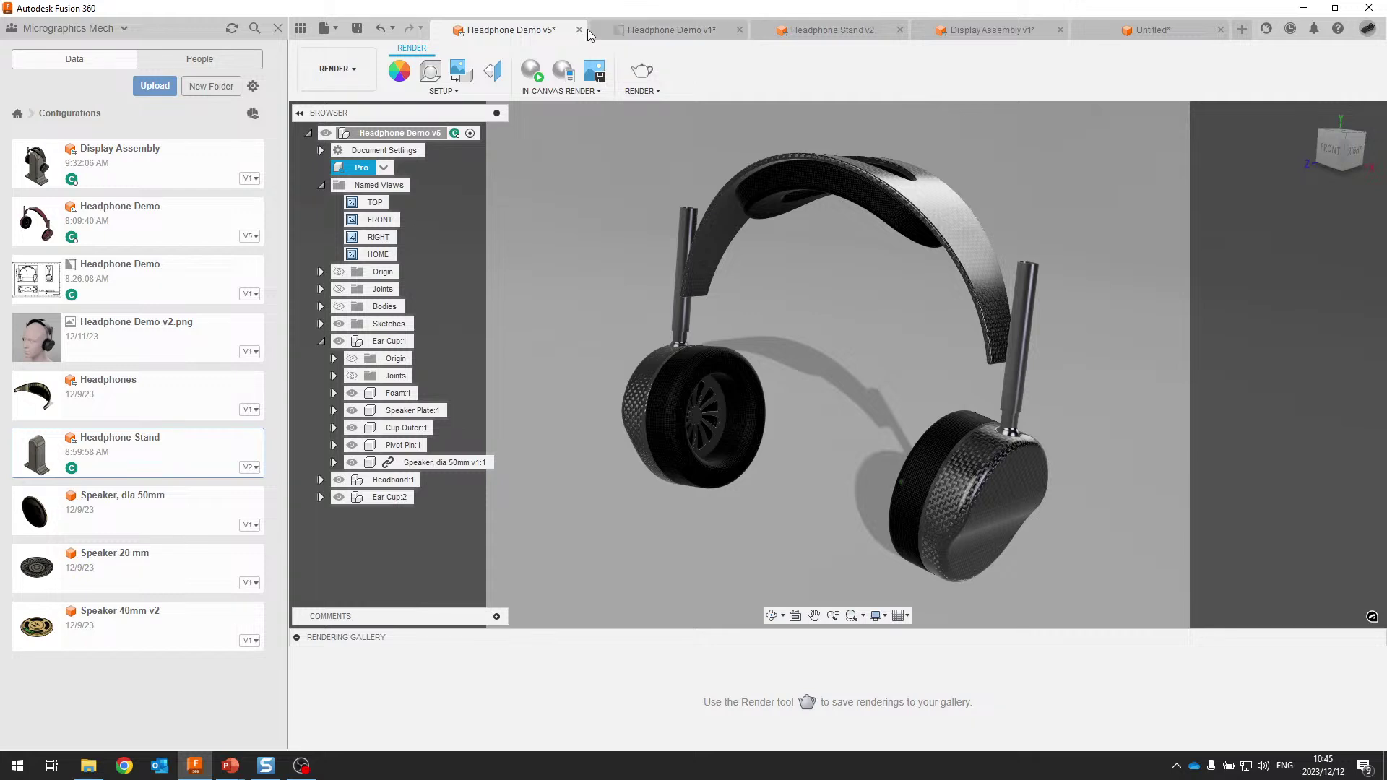
{"action": "left_click", "coordinate": [371, 82]}
{"action": "left_click", "coordinate": [363, 201]}
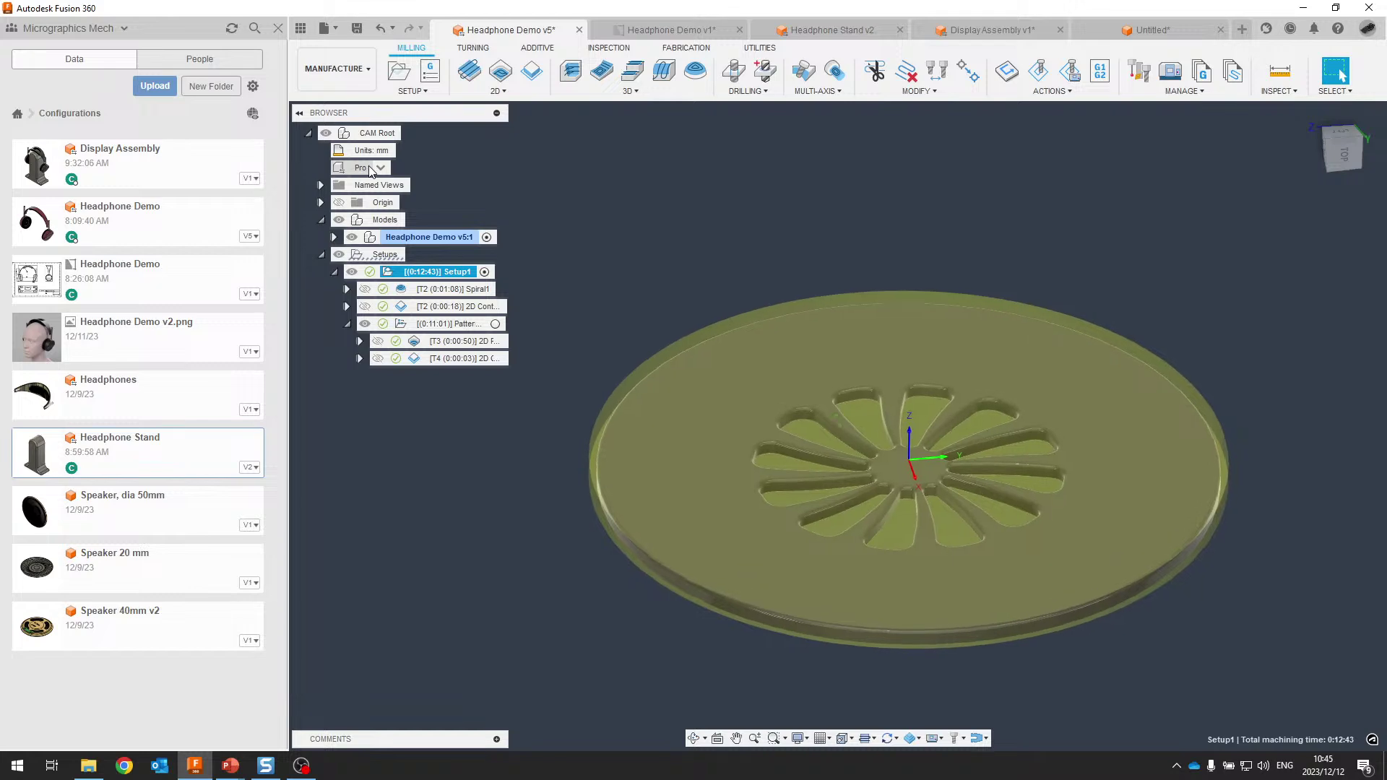
Examine the Pro speaker plate and the milling operations in Setup1
{"action": "left_click", "coordinate": [814, 150]}
{"action": "middle_click_drag", "start_coordinate": [813, 151], "coordinate": [760, 208], "text": "shift"}
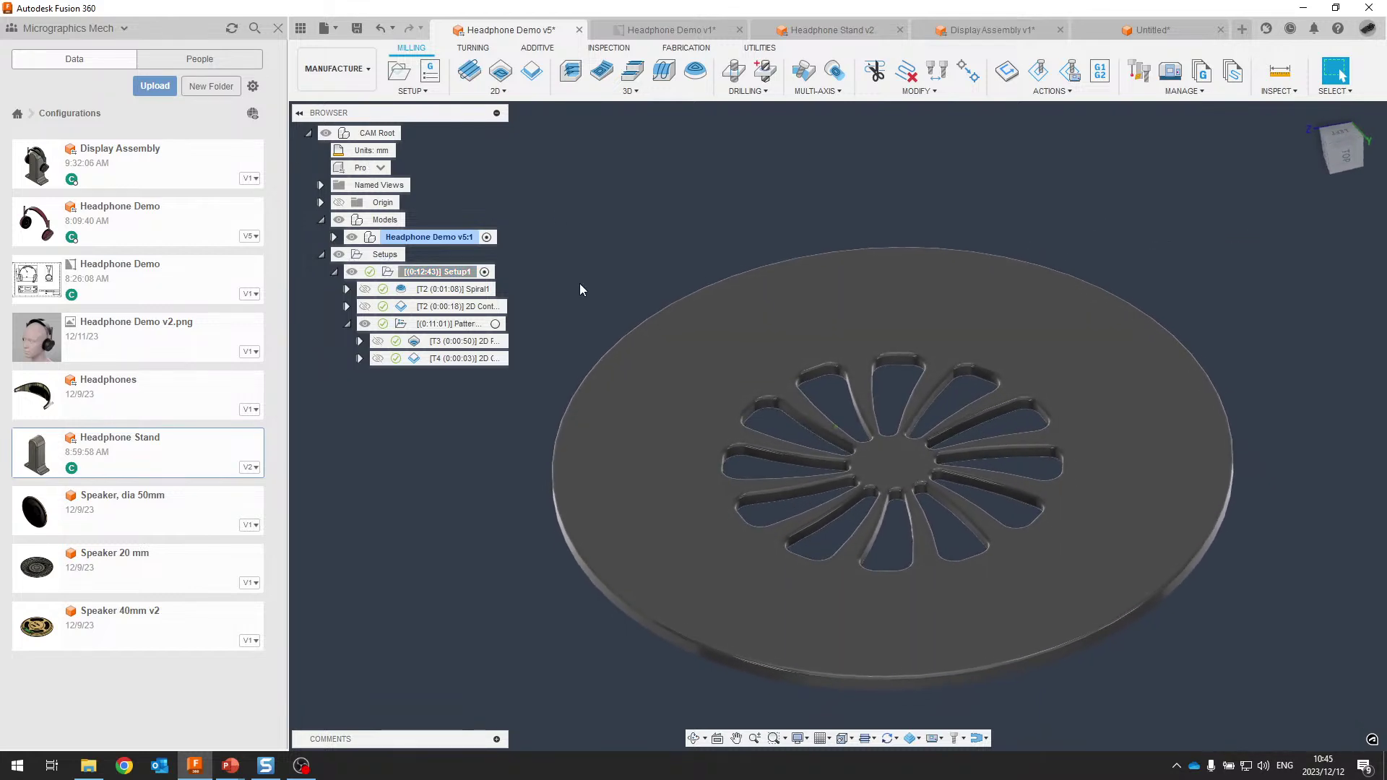
{"action": "left_click", "coordinate": [456, 289]}
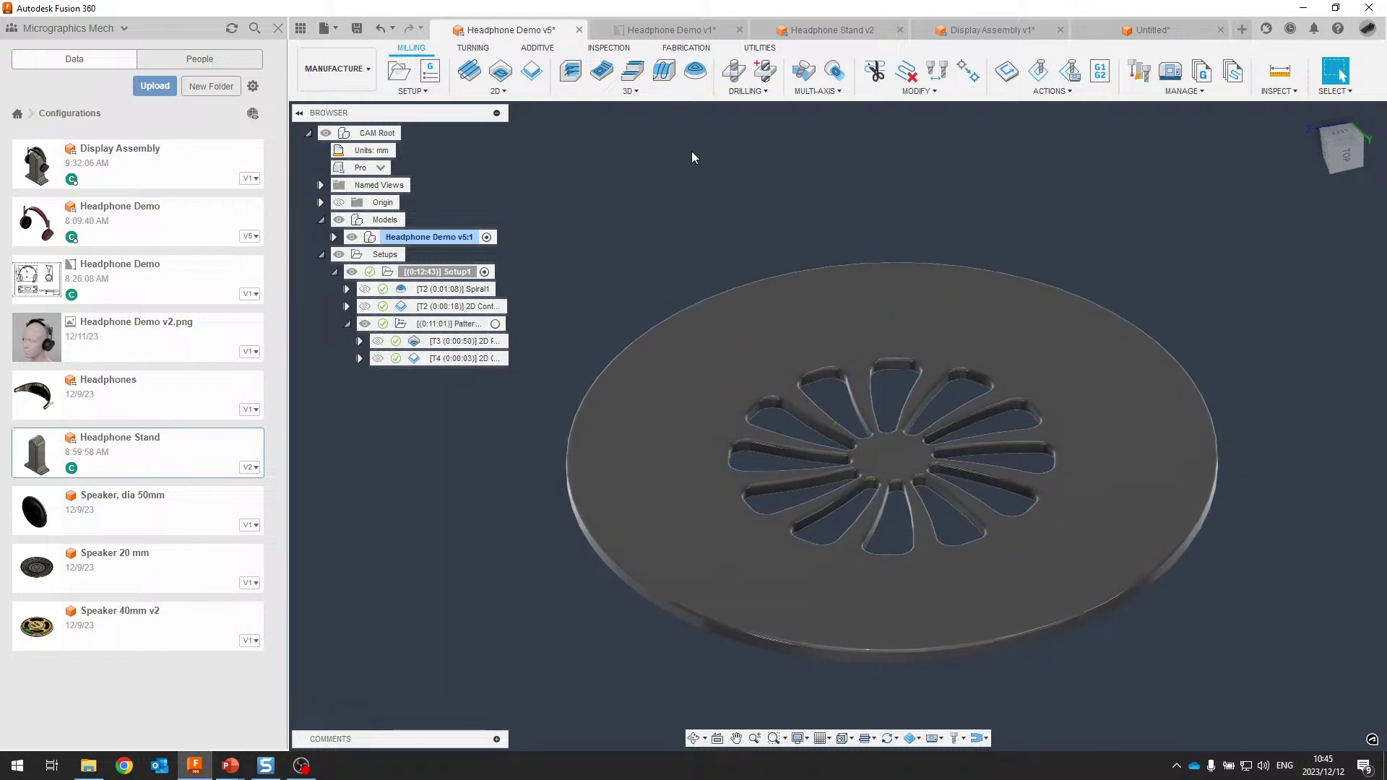
Switch the manufacturing model to the Entry Level configuration and regenerate all toolpaths in Setup1
{"action": "left_click", "coordinate": [382, 168]}
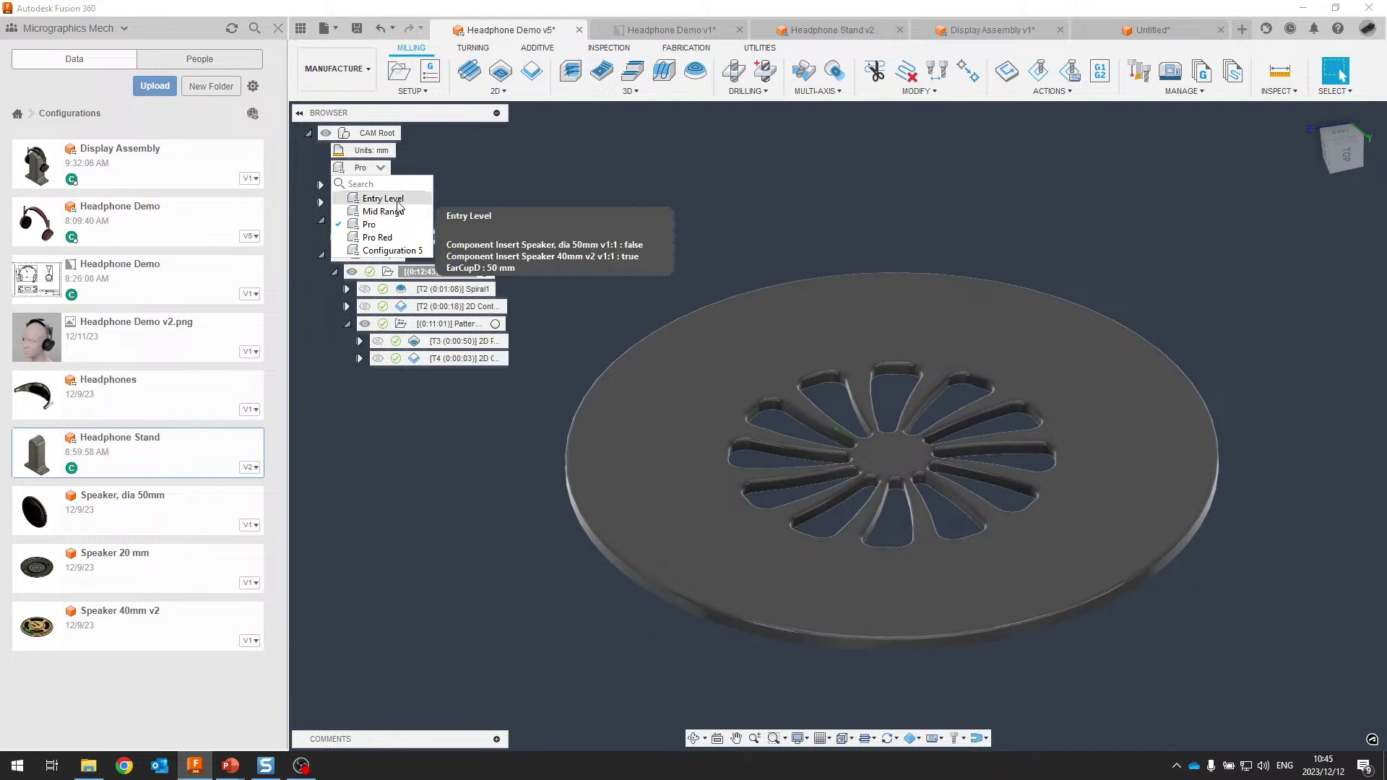
{"action": "left_click", "coordinate": [396, 203]}
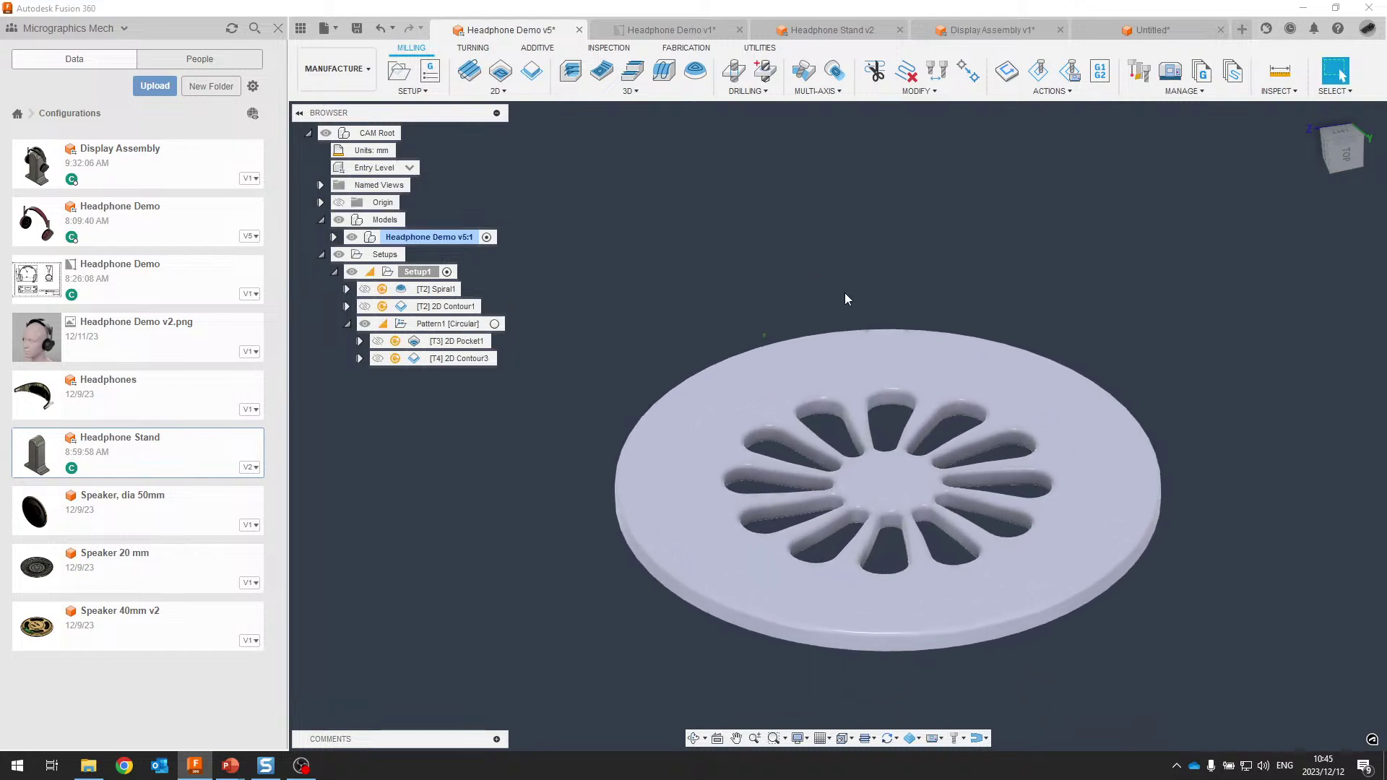
{"action": "left_click", "coordinate": [418, 273]}
{"action": "key", "text": "ctrl+g"}
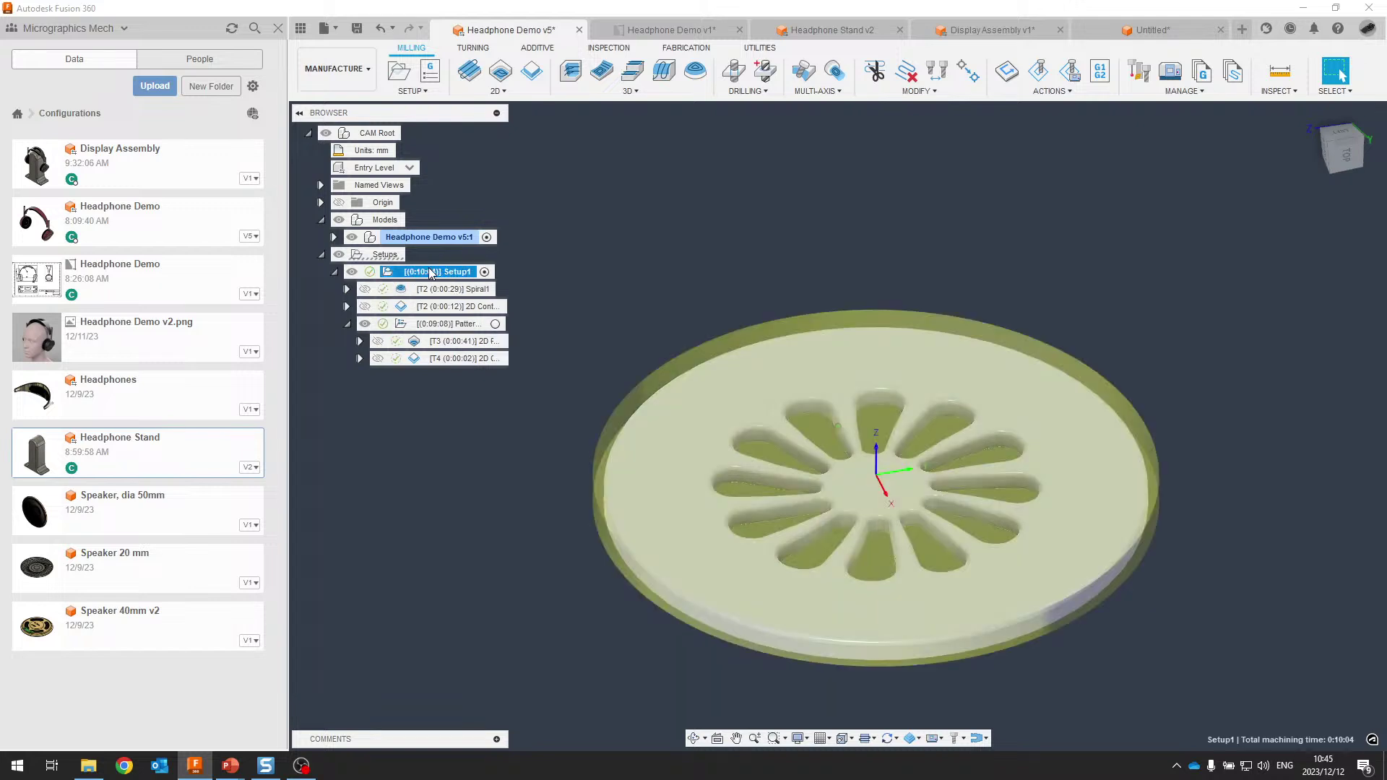
{"action": "left_click", "coordinate": [595, 241]}
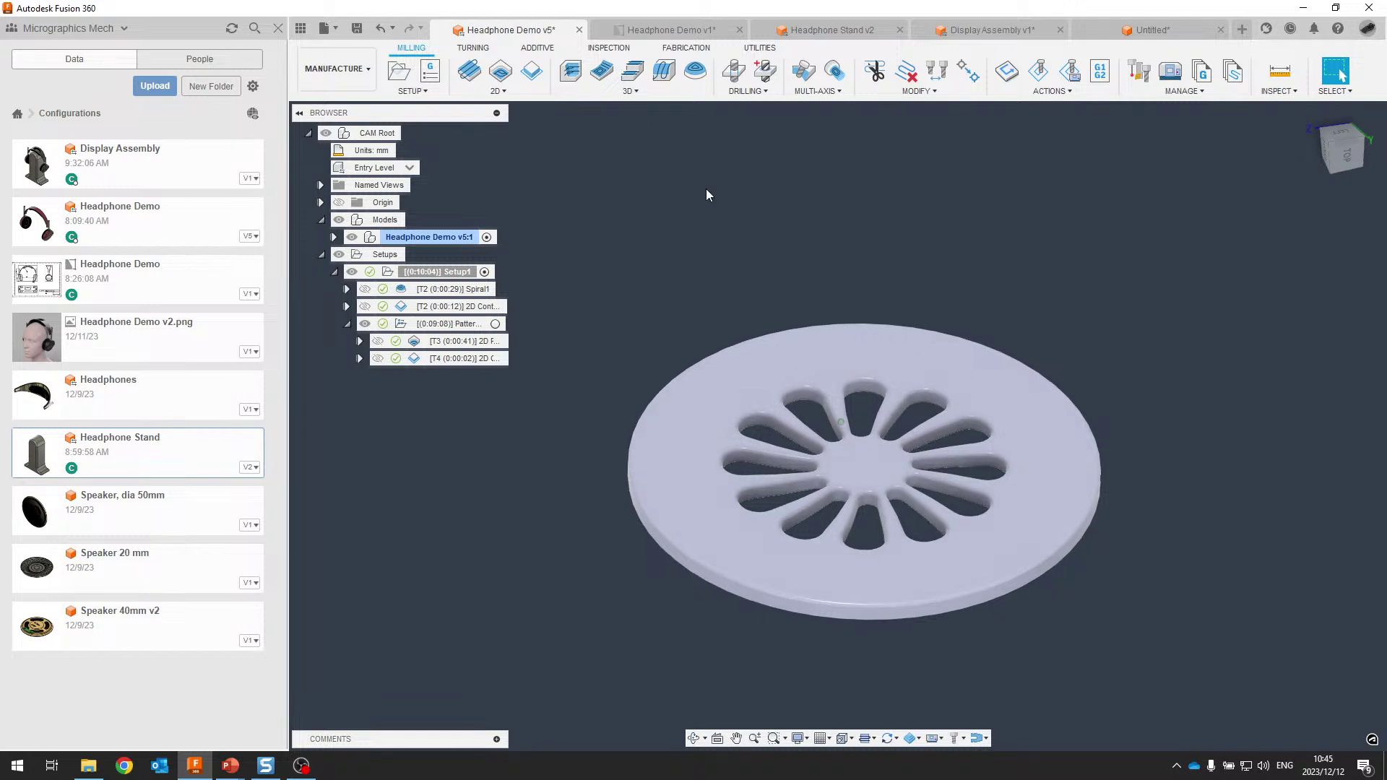
{"action": "key", "text": "alt+Tab"}
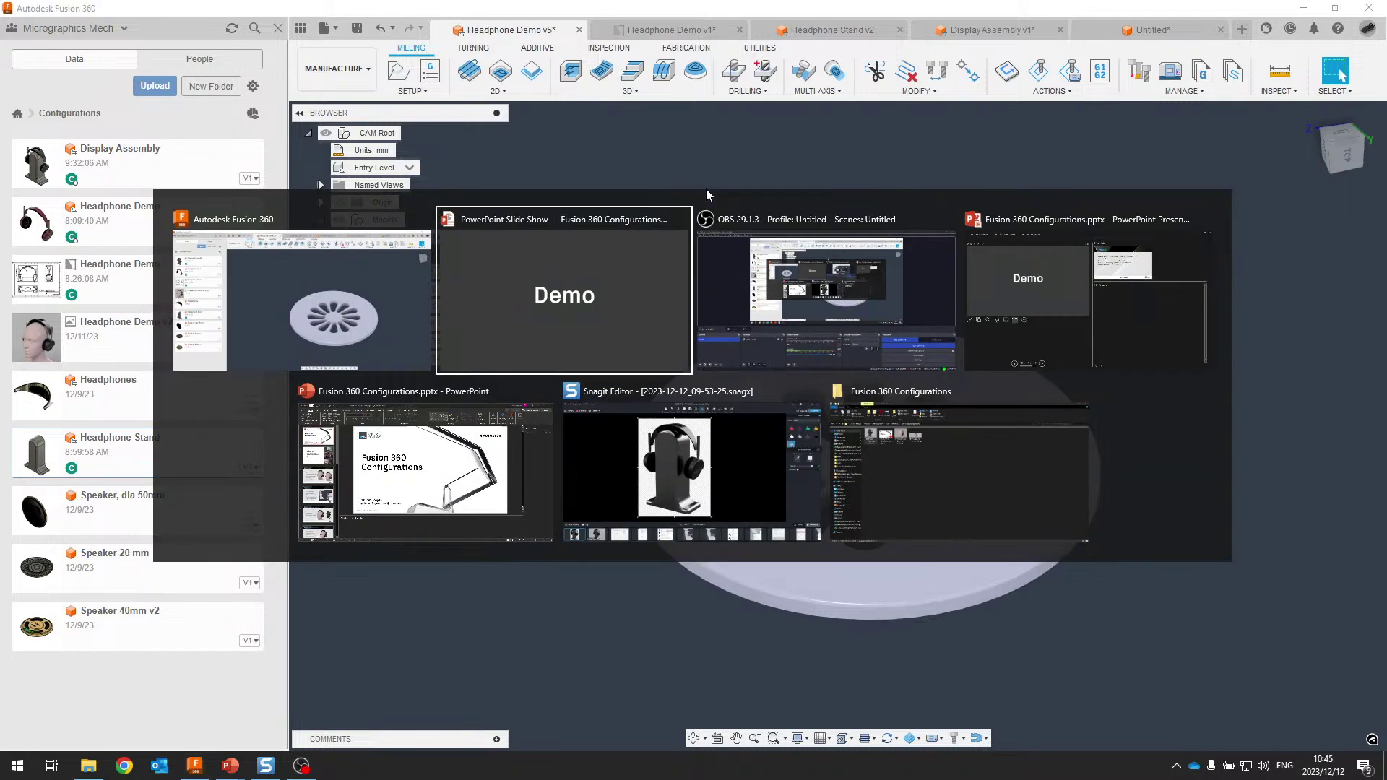
{"action": "key", "text": "Escape"}
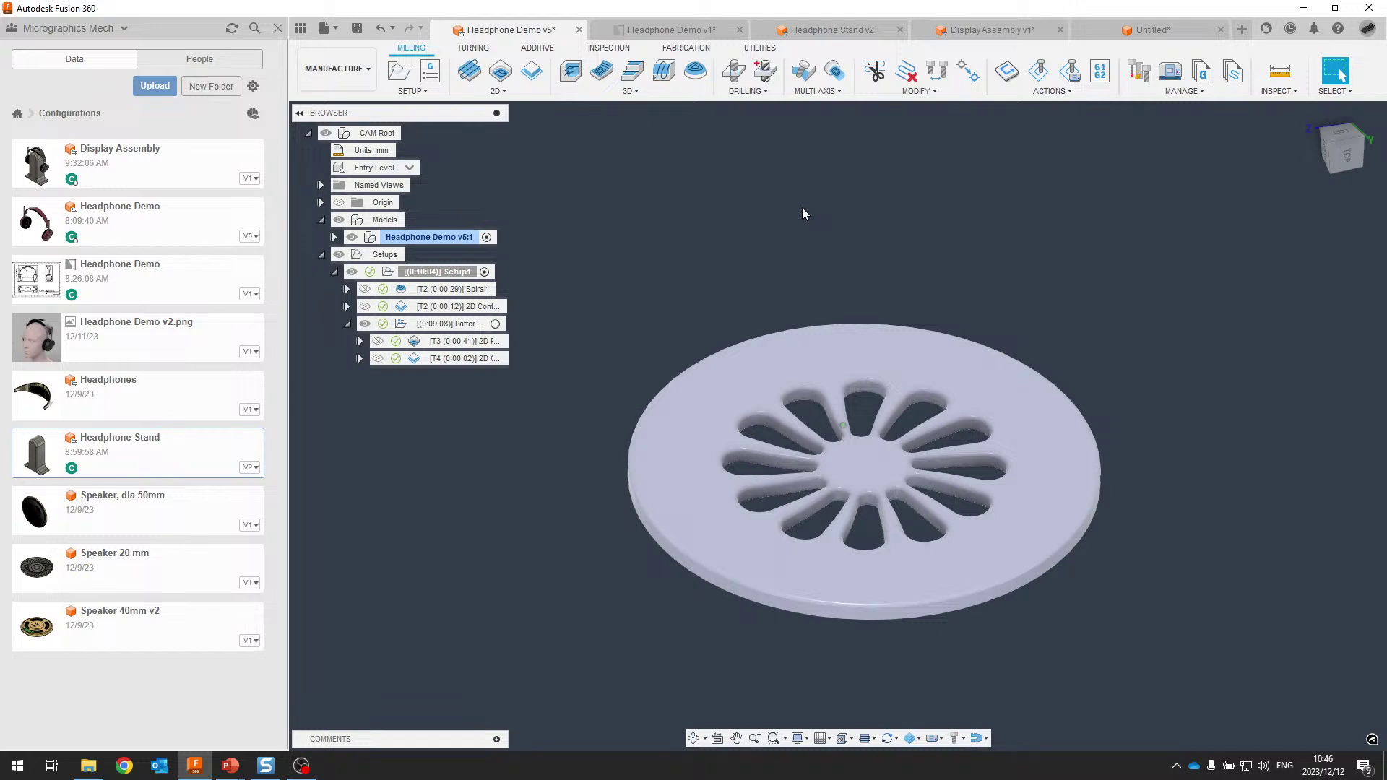
{"action": "left_click", "coordinate": [339, 69]}
{"action": "mouse_move", "coordinate": [333, 254]}
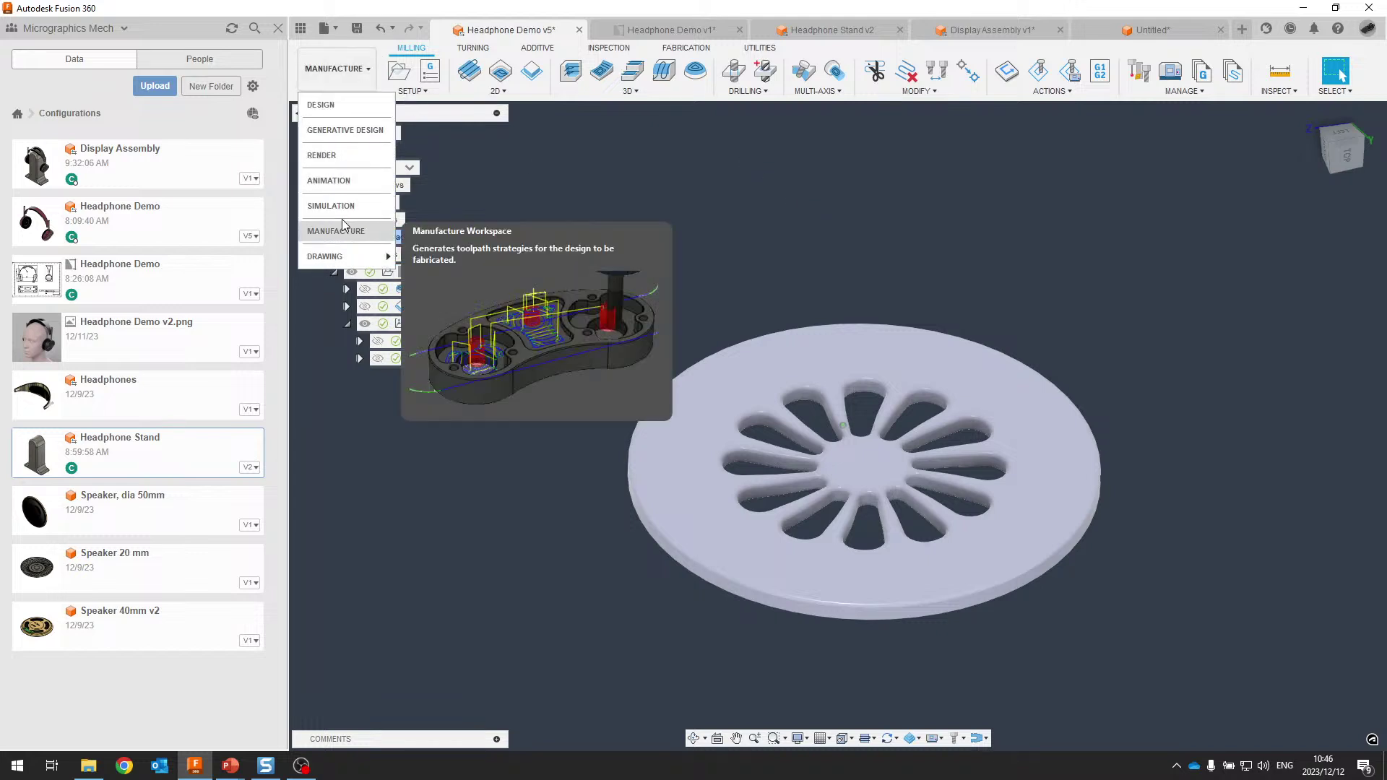
{"action": "left_click", "coordinate": [703, 169]}
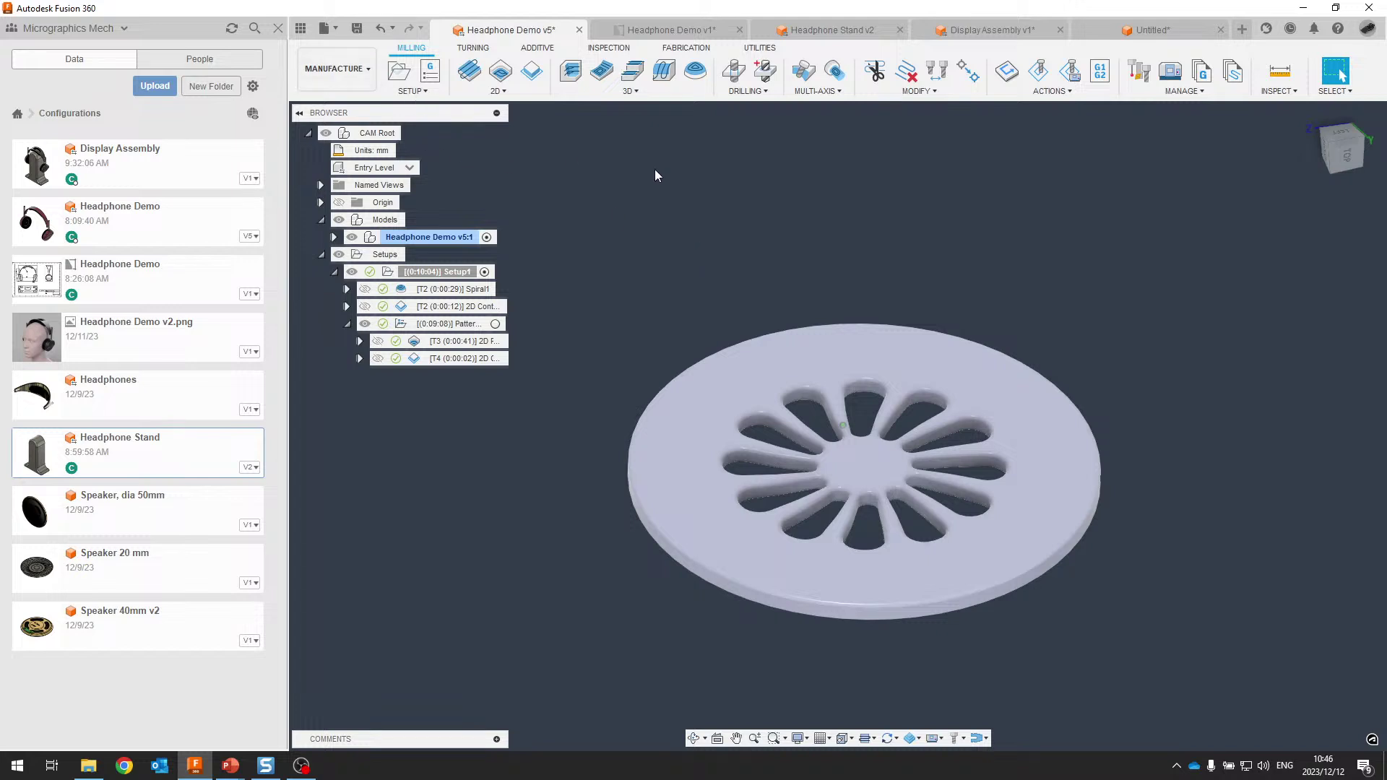
Switch from Fusion 360 to the PowerPoint slide show at the Demo slide
{"action": "left_click", "coordinate": [451, 274]}
{"action": "key", "text": "alt+Tab"}
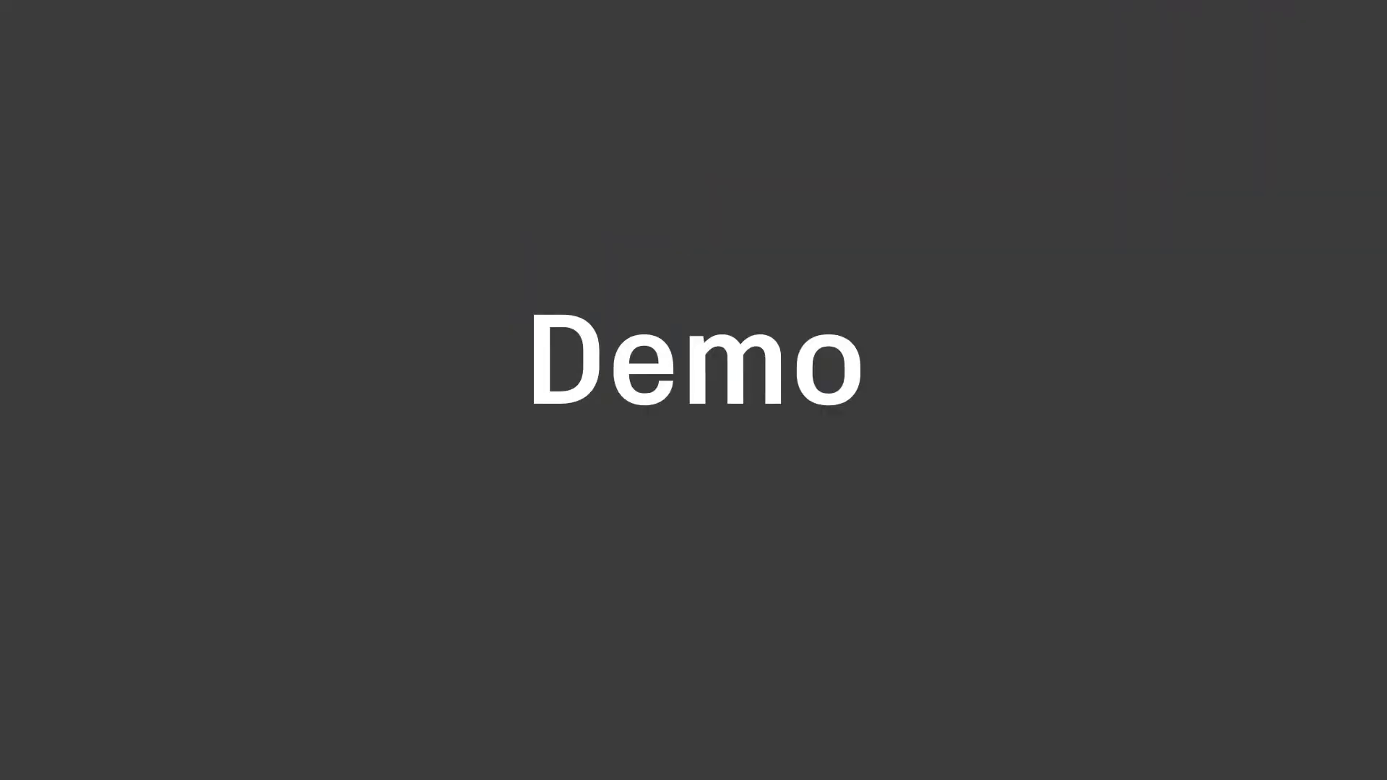